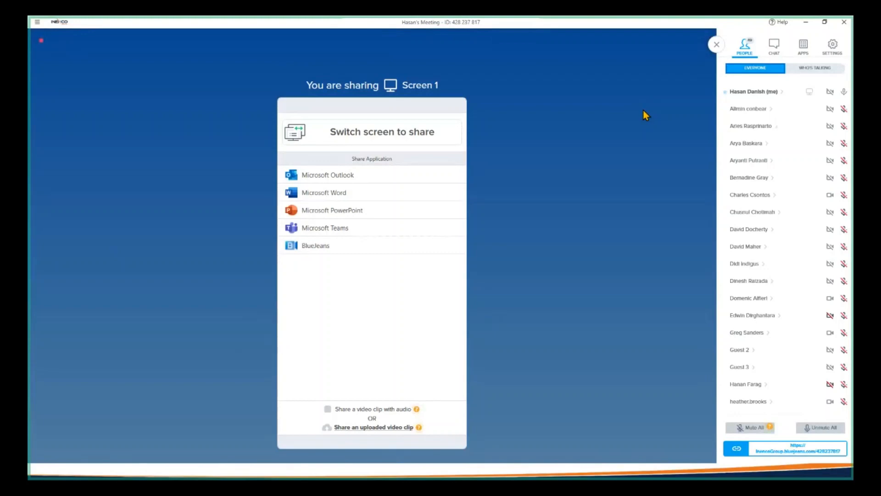
pyautogui.moveTo(641, 111)
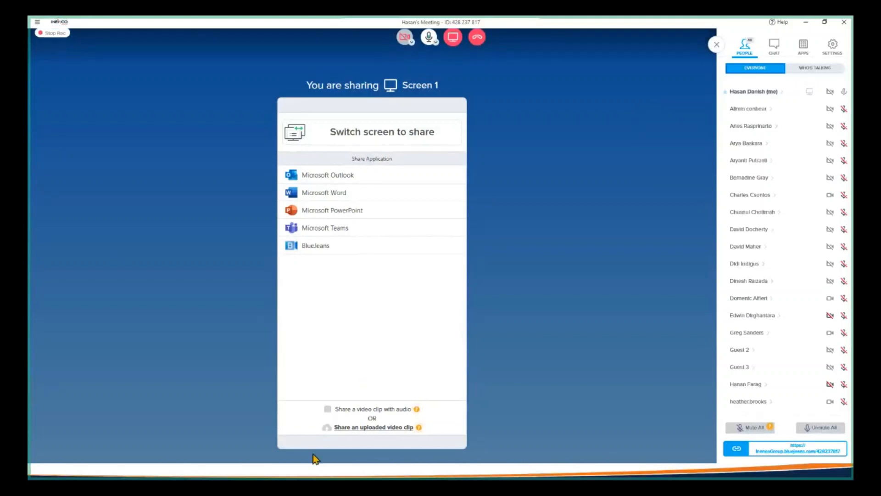
pyautogui.hotkey('alt', 'Tab')
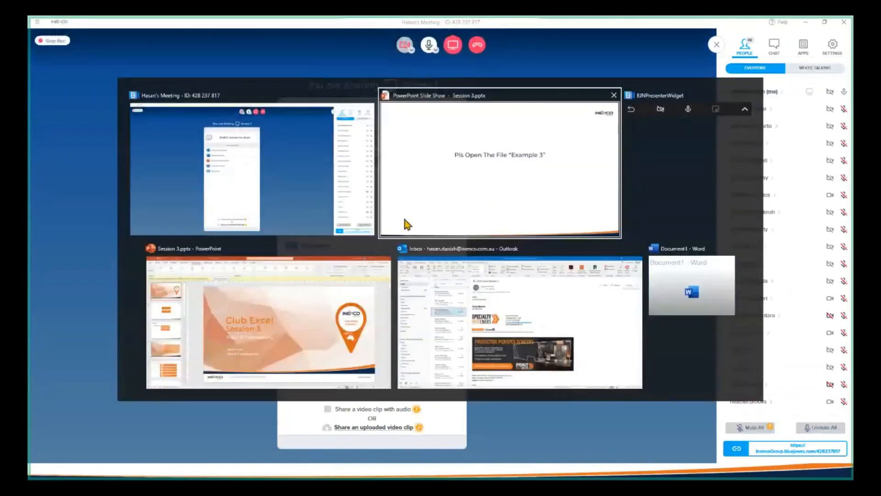
pyautogui.click(427, 217)
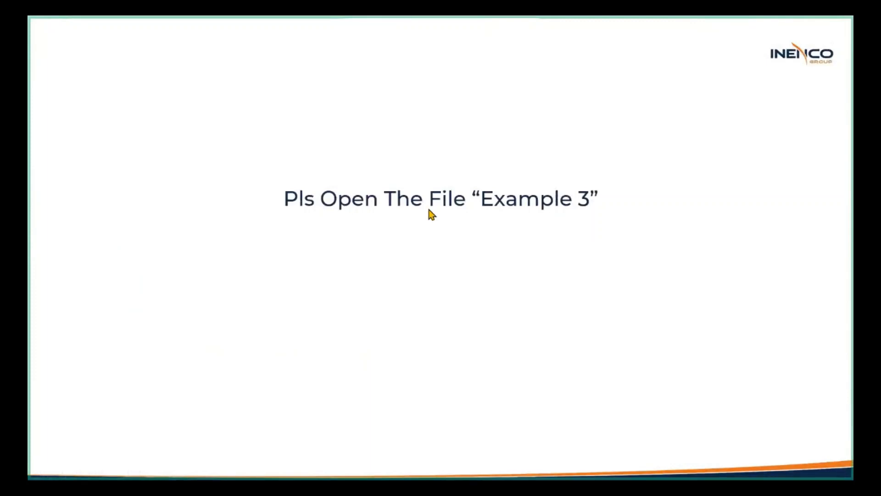
pyautogui.hotkey('alt', 'Tab')
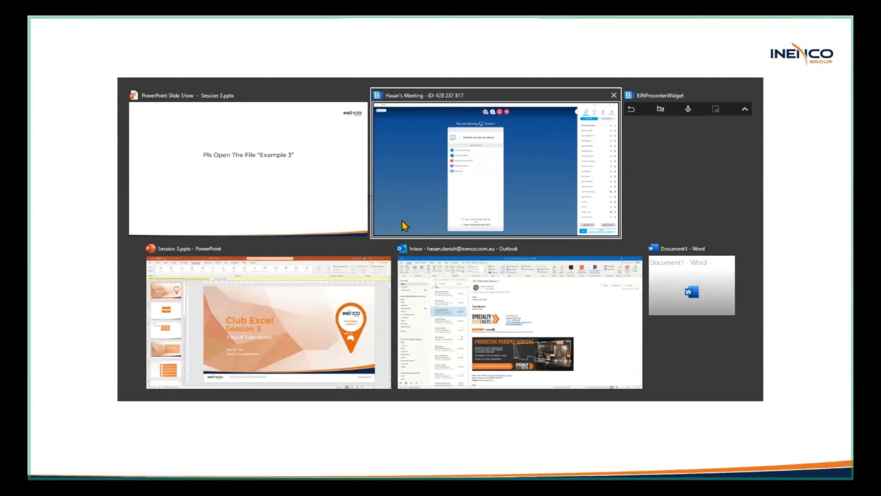
pyautogui.click(402, 221)
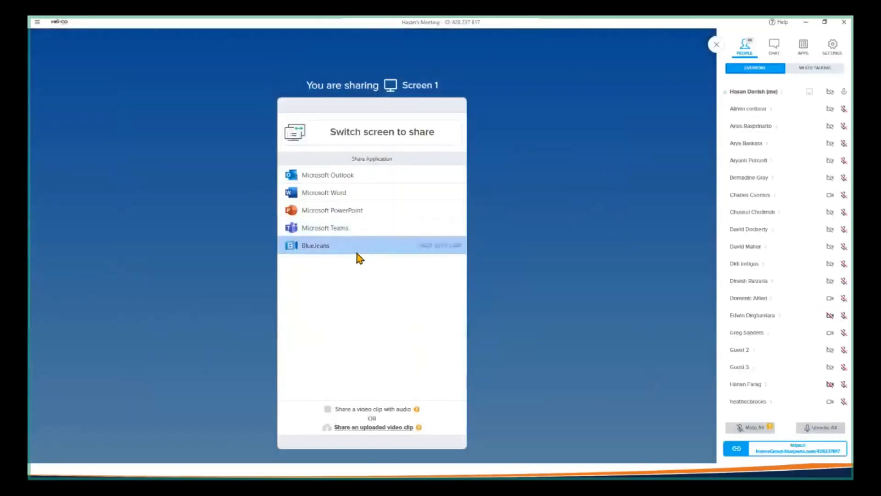
# Open the recent workbook Example 3.xlsx in Excel and advance the PowerPoint slide show to the Filters slide
pyautogui.press('super+d')
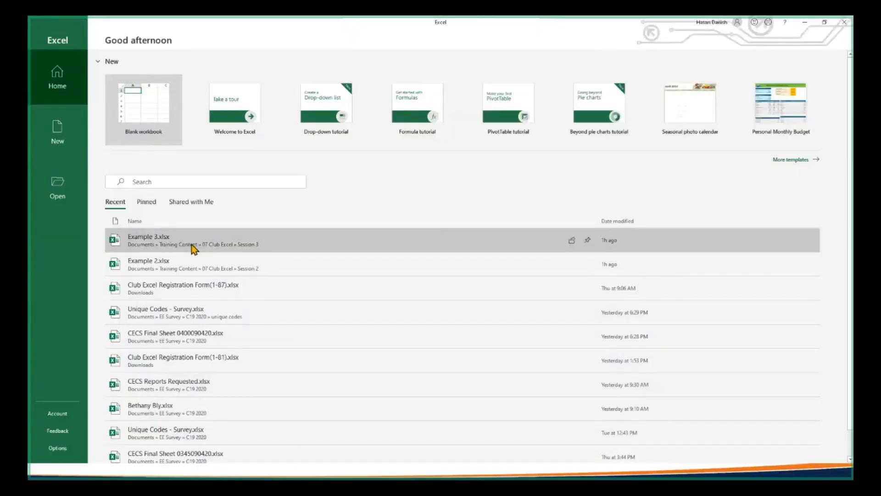
pyautogui.click(211, 234)
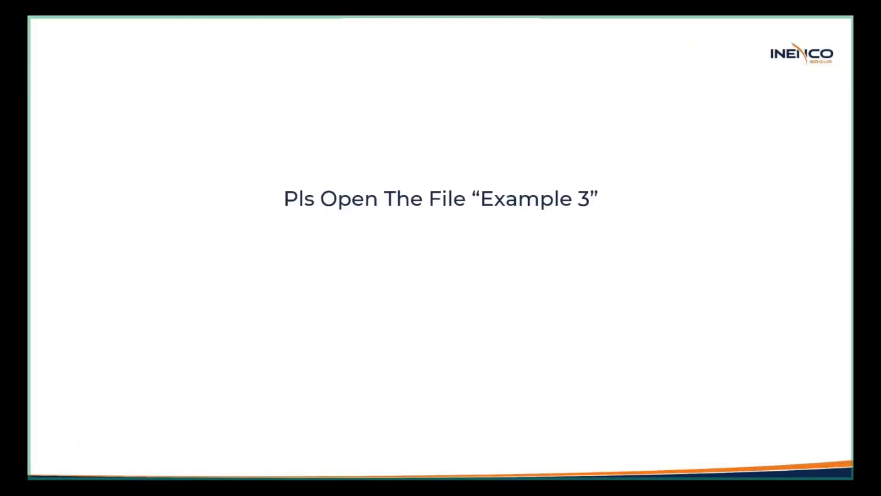
pyautogui.click(454, 395)
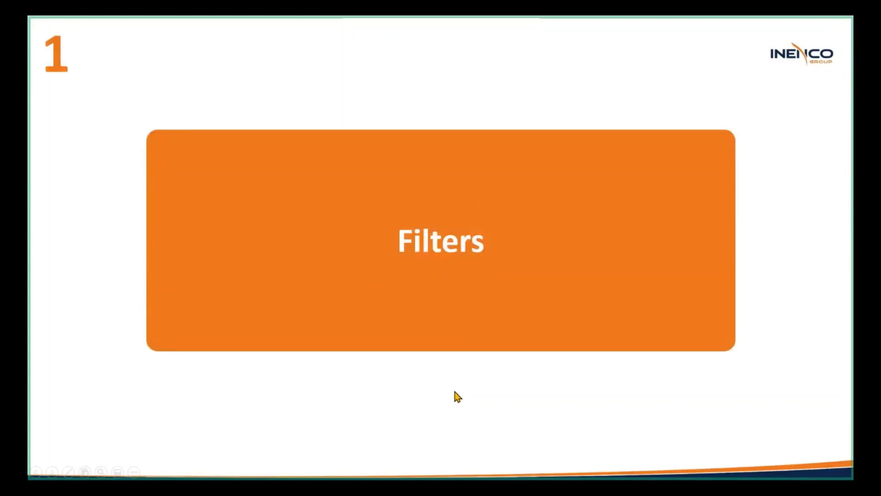
# Switch to the Example 3 workbook in Excel and examine the Month, Product and Sale headers and the empty column beside them
pyautogui.hotkey('alt', 'Tab')
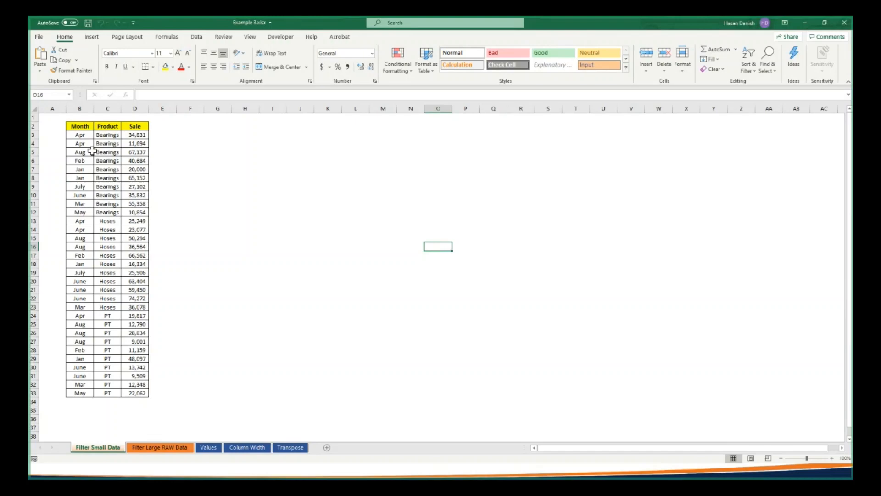
pyautogui.click(82, 125)
pyautogui.moveTo(83, 125); pyautogui.dragTo(134, 129)
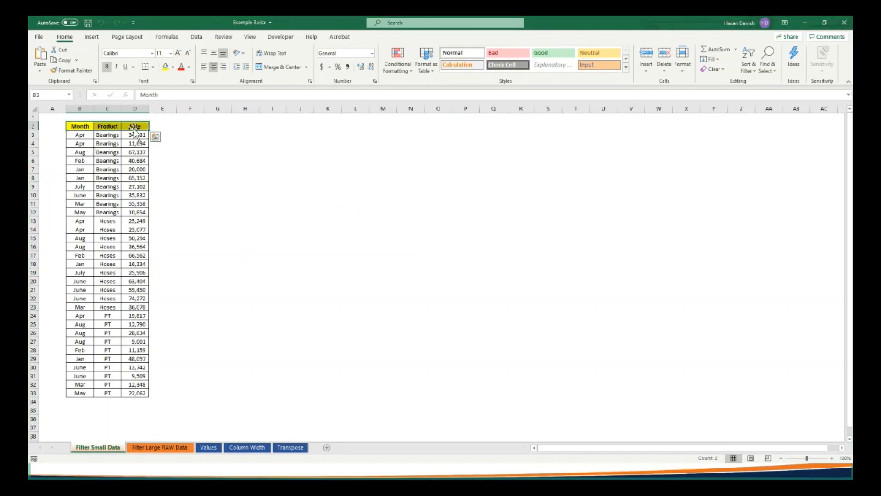
pyautogui.click(99, 126)
pyautogui.click(81, 126)
pyautogui.moveTo(81, 125); pyautogui.dragTo(128, 125)
pyautogui.click(88, 125)
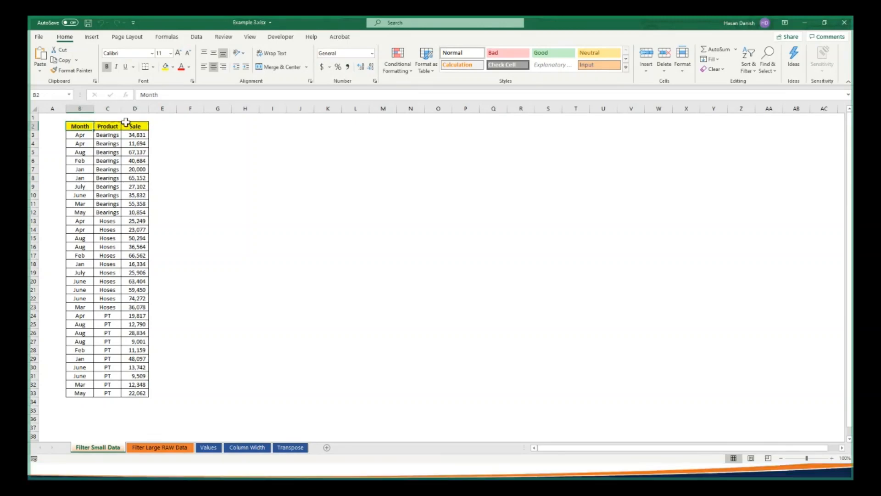
pyautogui.click(160, 125)
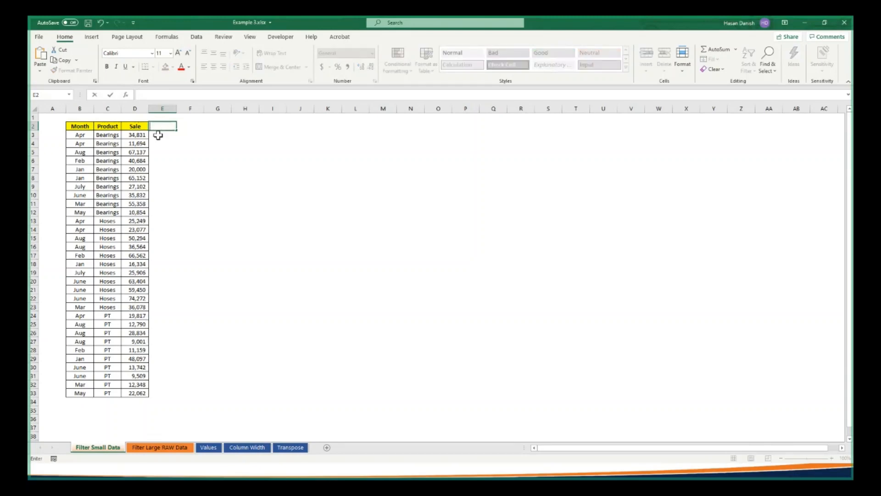
pyautogui.moveTo(158, 135)
pyautogui.mouseDown()
pyautogui.moveTo(169, 393)
pyautogui.moveTo(161, 135)
pyautogui.mouseUp()
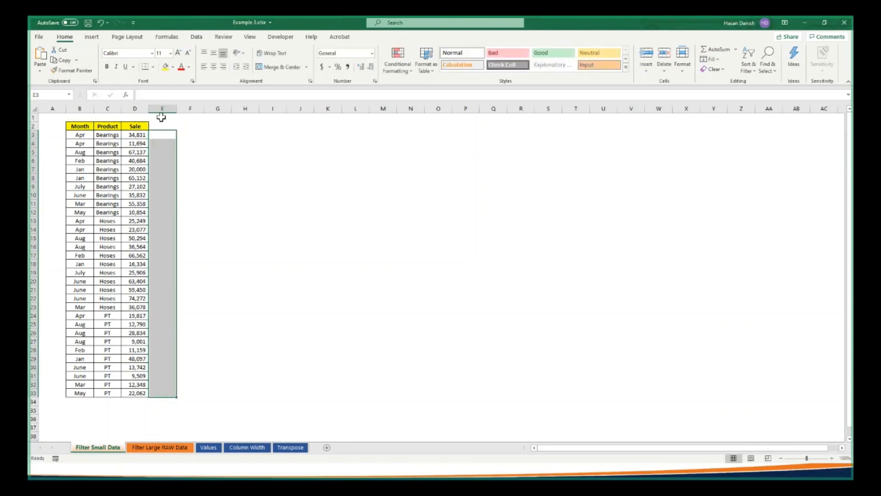
pyautogui.click(162, 126)
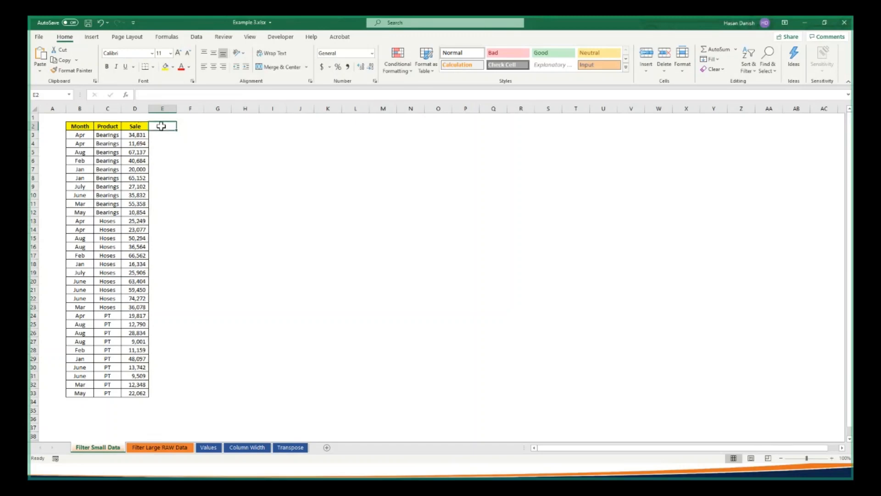
# Add filters to the Month, Product and Sale header cells B2:D2
pyautogui.click(86, 128)
pyautogui.moveTo(85, 126); pyautogui.dragTo(140, 129)
pyautogui.click(79, 161)
pyautogui.click(80, 126)
pyautogui.moveTo(80, 126); pyautogui.dragTo(144, 131)
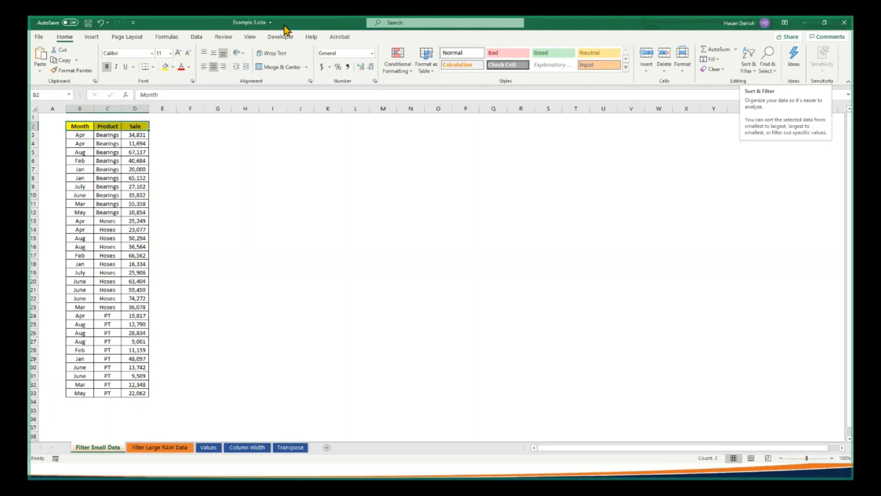
pyautogui.click(752, 68)
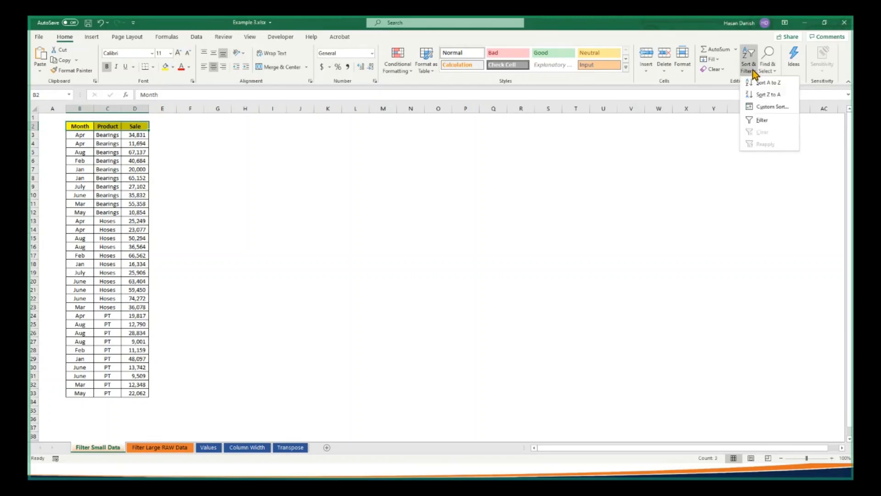
pyautogui.click(766, 122)
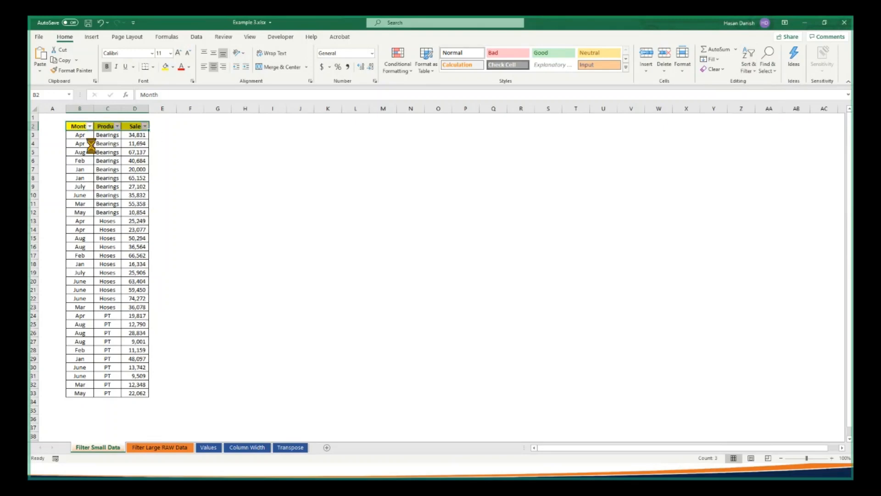
# Examine the filter options for Product and Sale, and the values listed in the Month and Sale columns
pyautogui.scroll(6, 91, 145)
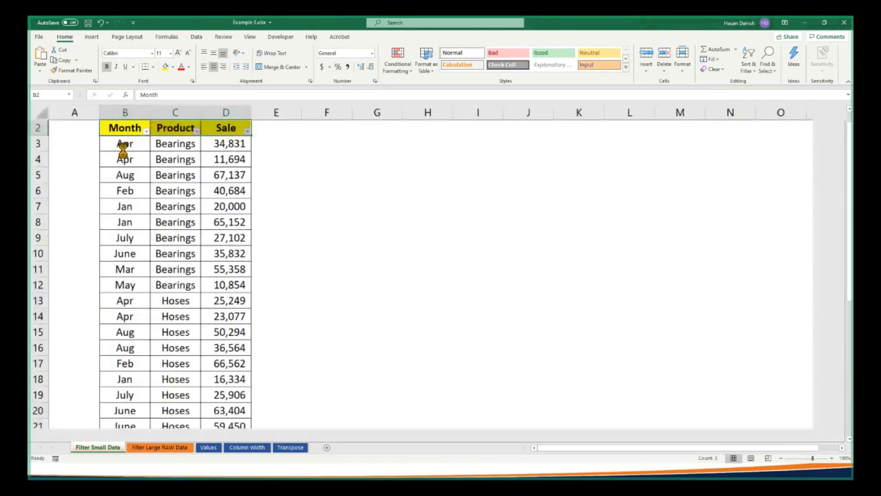
pyautogui.scroll(3, 123, 149)
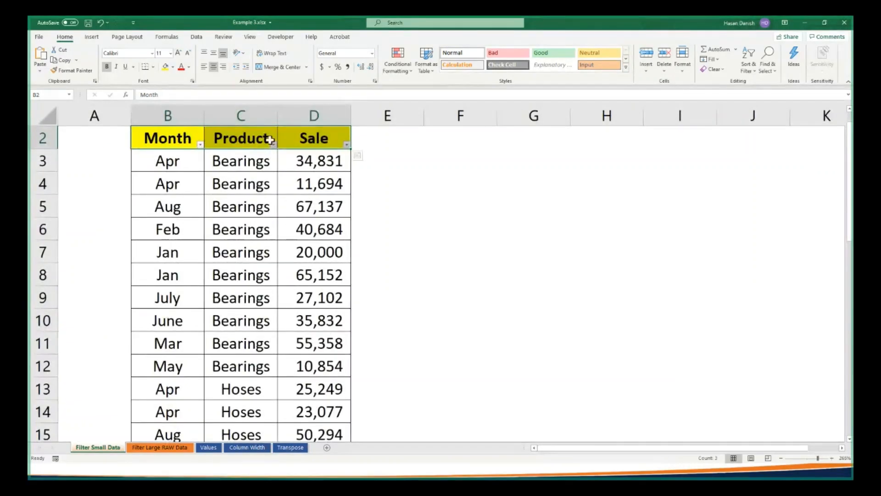
pyautogui.click(274, 144)
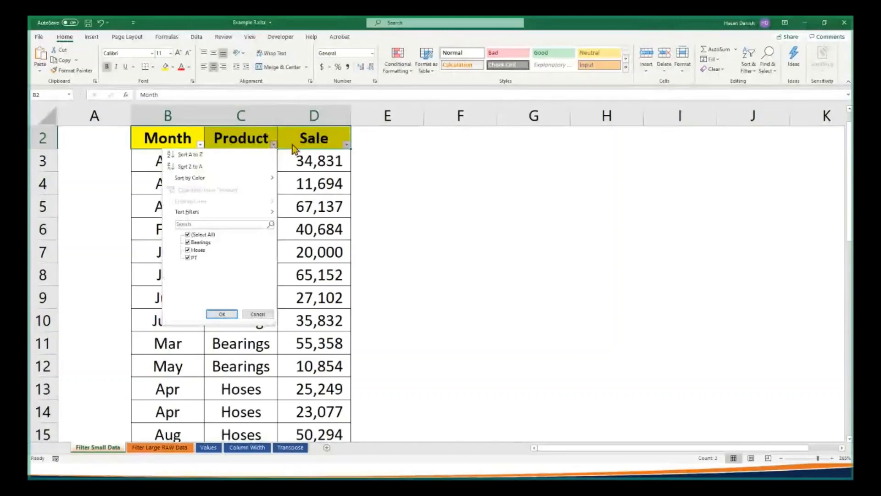
pyautogui.click(346, 144)
pyautogui.click(518, 194)
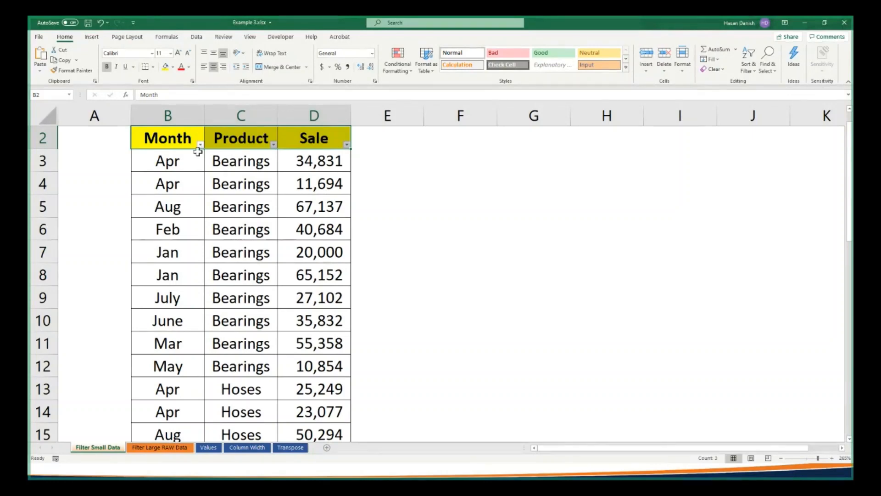
pyautogui.moveTo(182, 169); pyautogui.dragTo(168, 345)
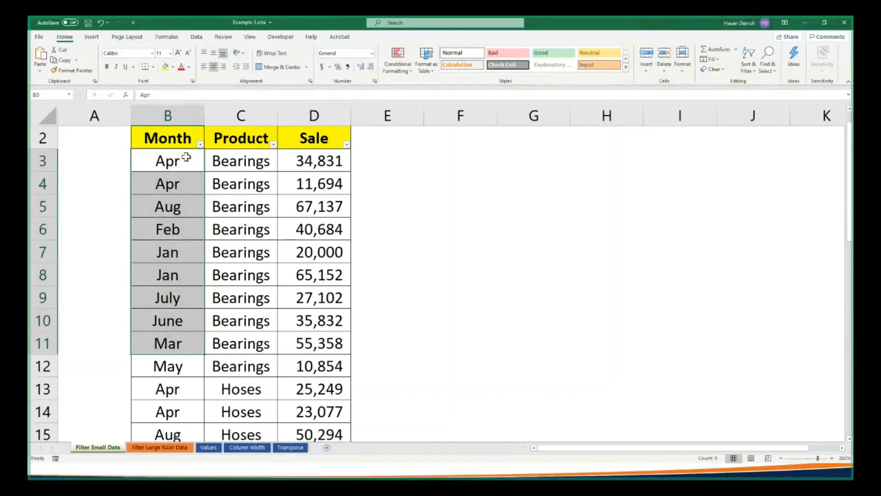
pyautogui.moveTo(317, 161); pyautogui.dragTo(325, 252)
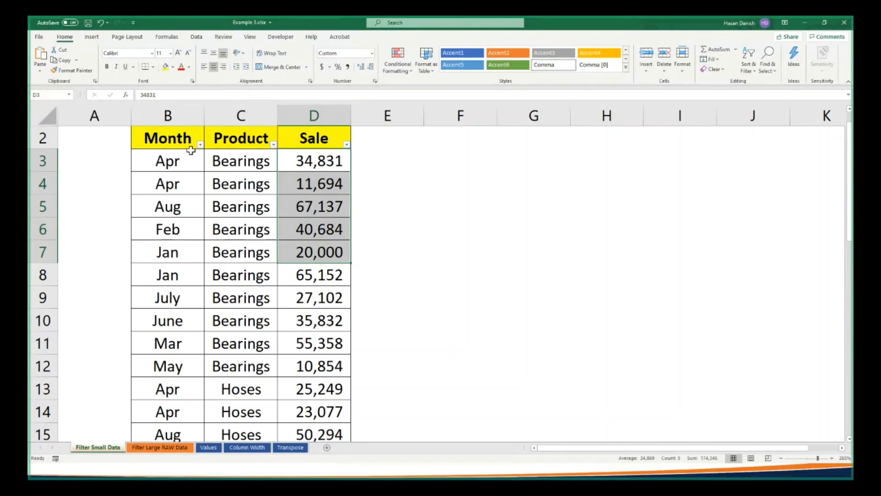
# Sort the table by Month from A to Z and review the reordered rows
pyautogui.click(201, 144)
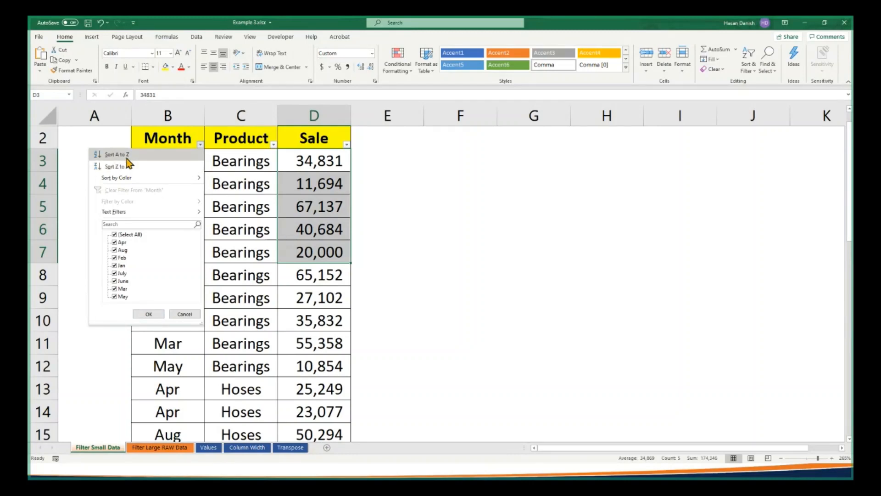
pyautogui.click(127, 158)
pyautogui.scroll(-3, 193, 193)
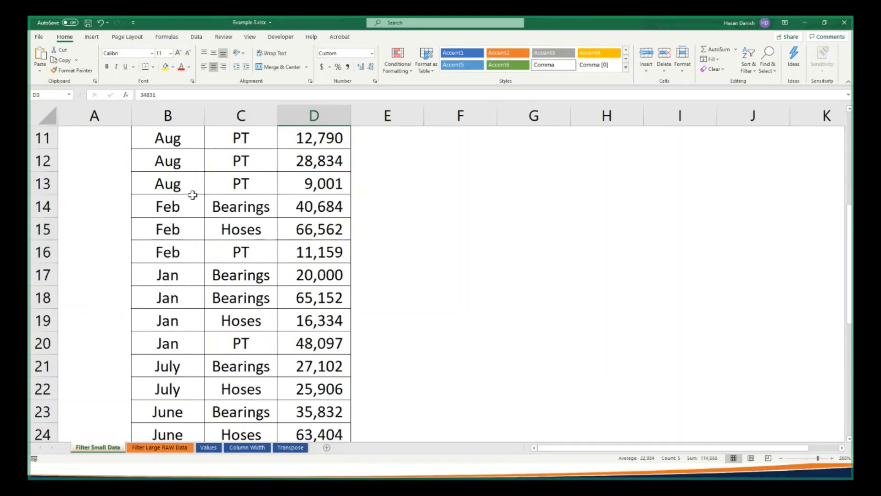
pyautogui.scroll(3, 192, 193)
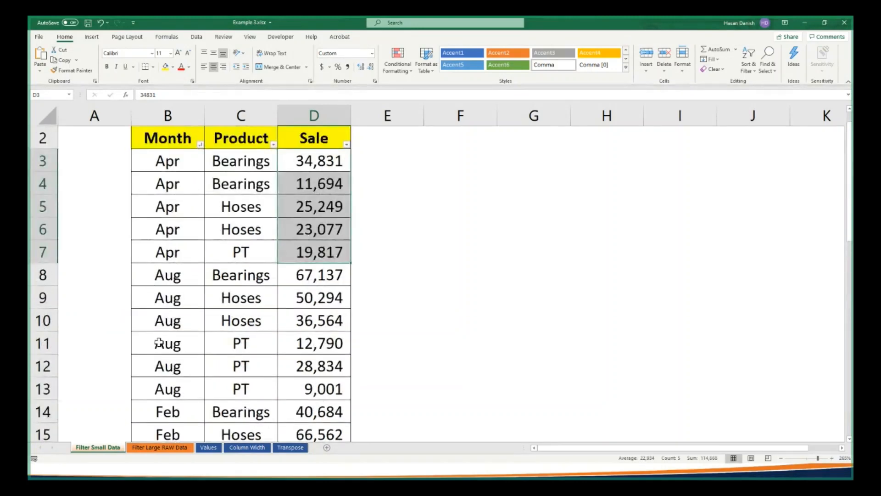
pyautogui.scroll(-1, 158, 342)
pyautogui.scroll(-7, 161, 347)
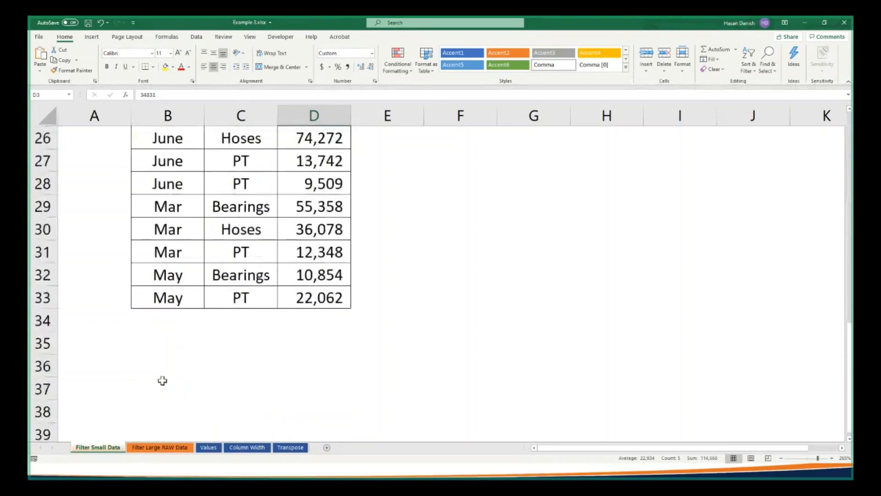
pyautogui.scroll(8, 161, 380)
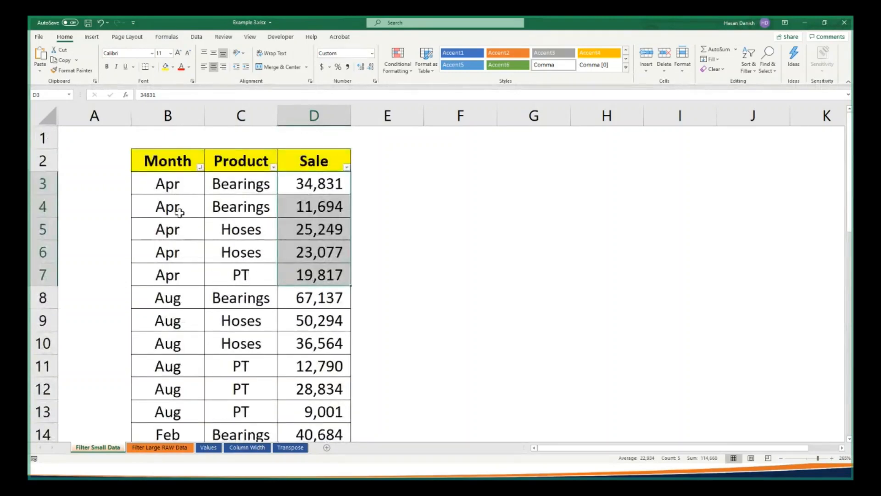
# Colour the text of the first August Bearings row, B8:D8, red
pyautogui.click(178, 299)
pyautogui.moveTo(178, 298); pyautogui.dragTo(301, 299)
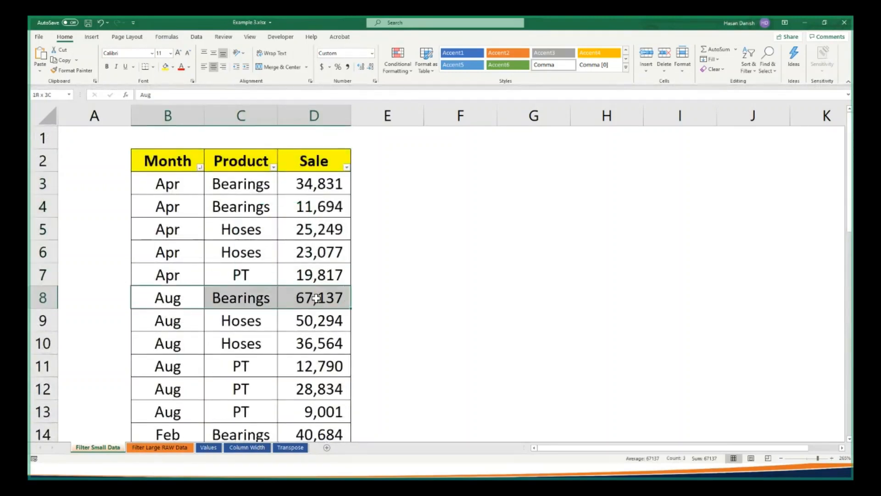
pyautogui.click(179, 70)
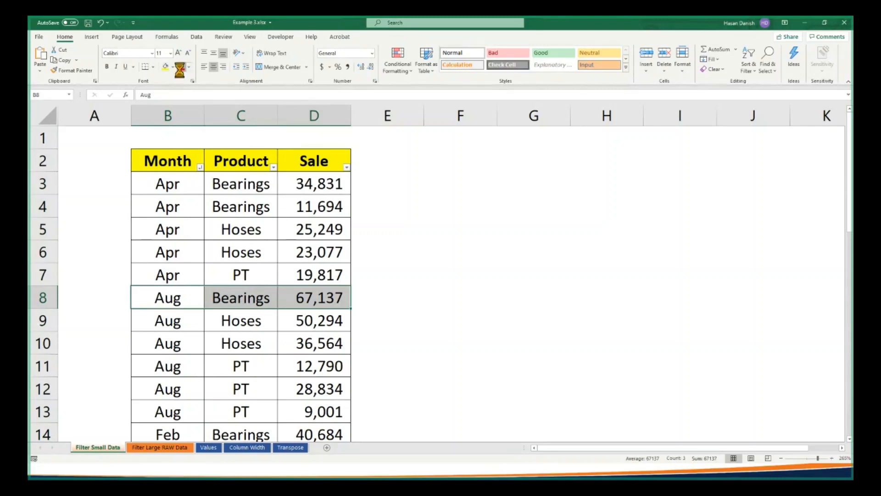
pyautogui.click(420, 289)
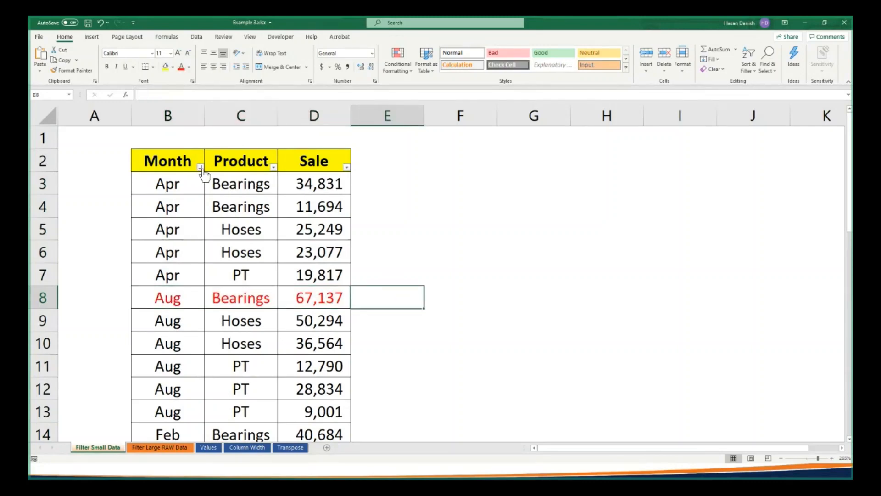
# Sort the table by Month from Z to A and check where the red August Bearings row lands
pyautogui.click(200, 167)
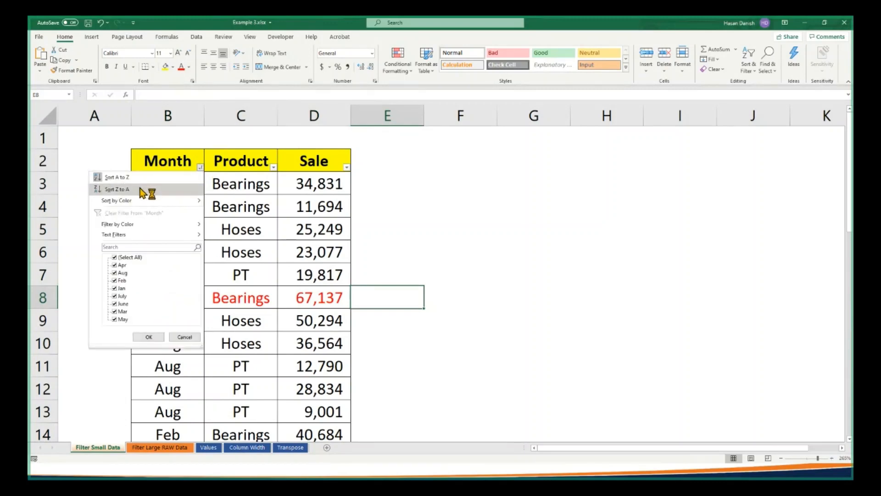
pyautogui.click(142, 190)
pyautogui.scroll(-2, 314, 264)
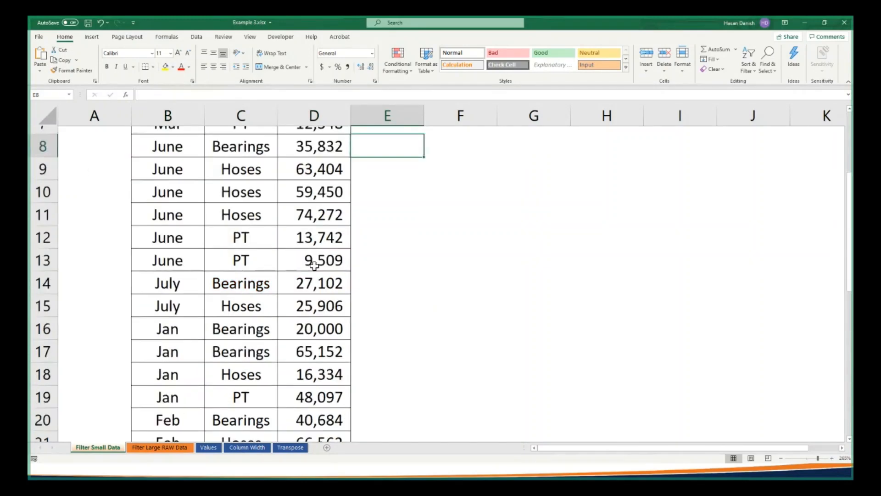
pyautogui.scroll(-2, 314, 264)
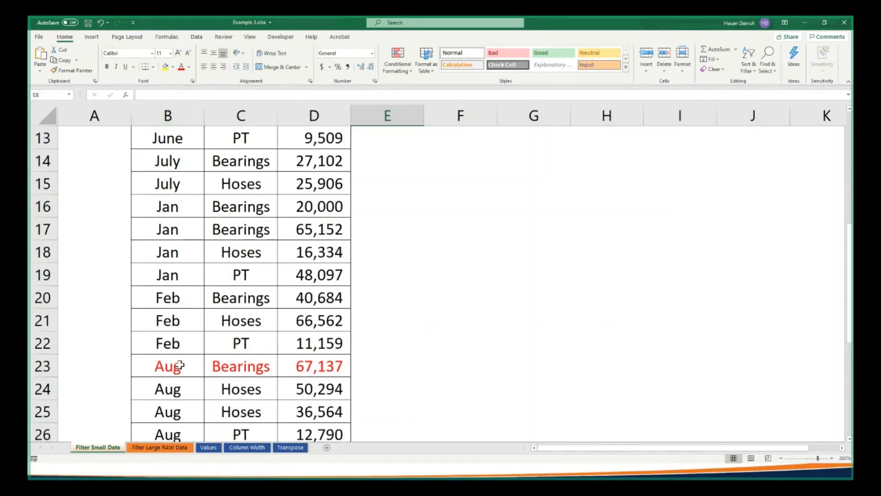
pyautogui.click(254, 367)
pyautogui.click(283, 362)
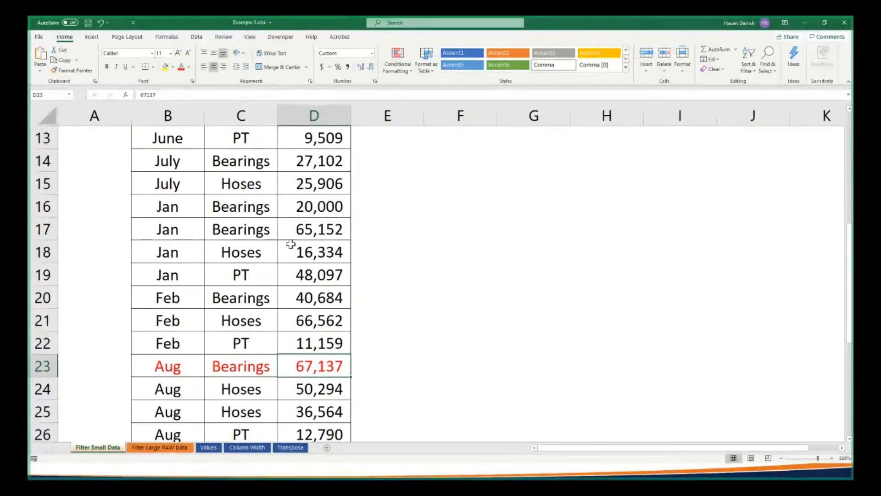
# Sort the table by Month from A to Z
pyautogui.scroll(4, 248, 294)
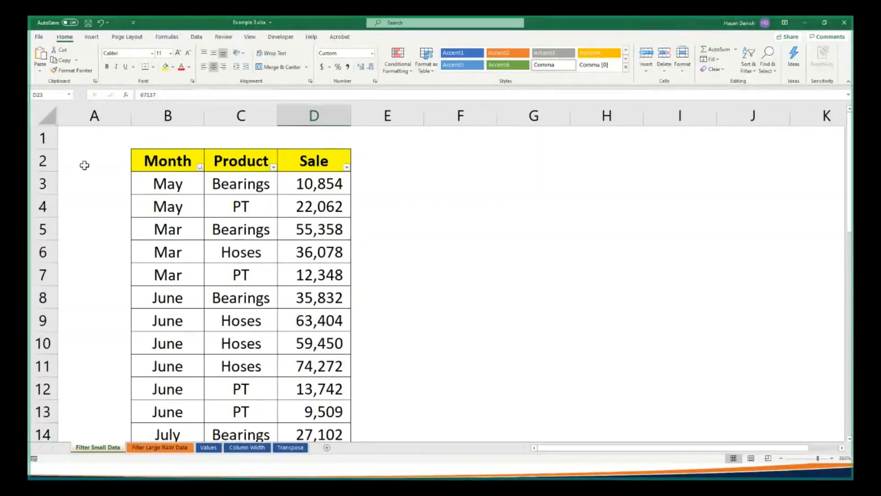
pyautogui.click(200, 168)
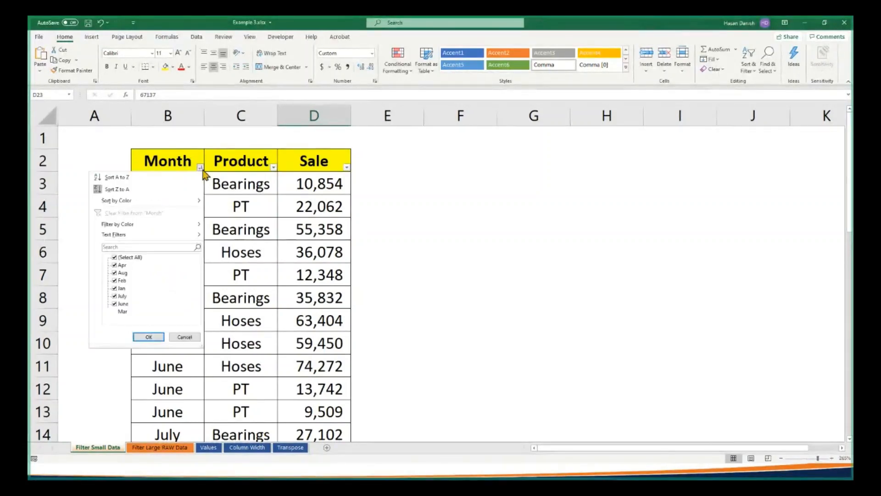
pyautogui.click(150, 178)
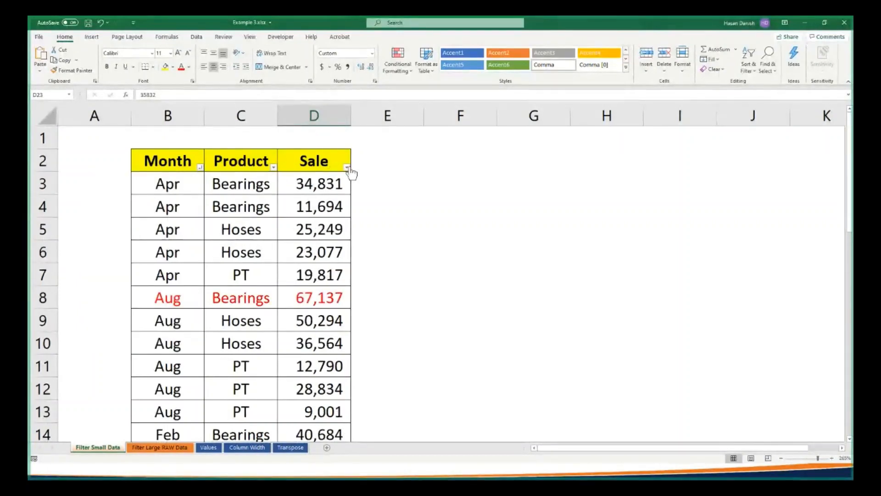
# Check the colour sorting options available for the Month column
pyautogui.click(201, 168)
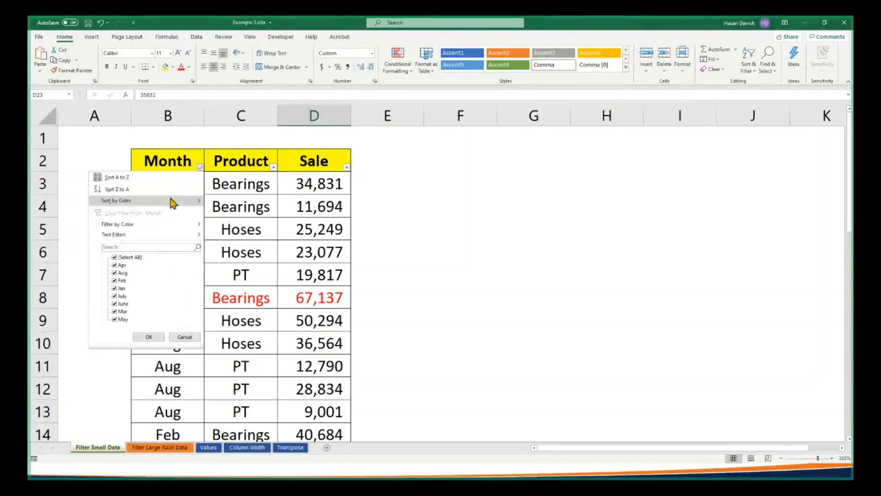
pyautogui.moveTo(173, 201)
pyautogui.click(313, 214)
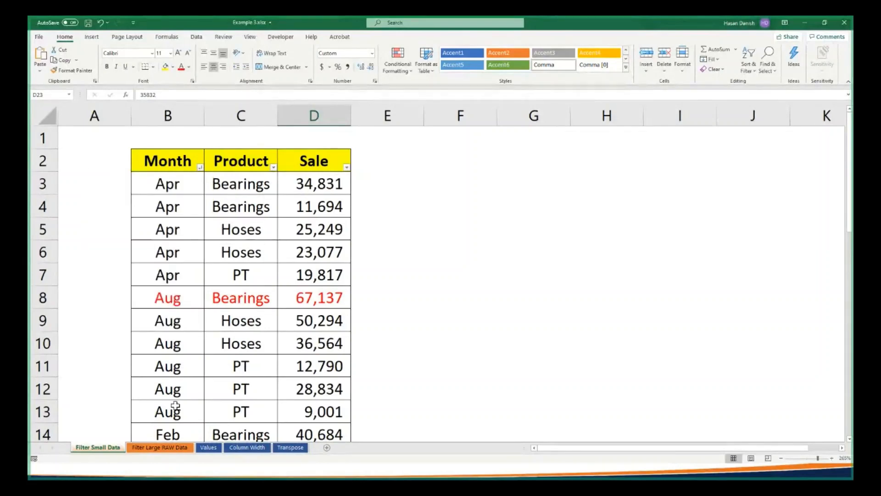
# Colour the text of the January Hoses row, B19:D19, and the March Hoses row, B30:D30, red
pyautogui.moveTo(175, 406); pyautogui.dragTo(312, 408)
pyautogui.scroll(-2, 313, 409)
pyautogui.moveTo(183, 408); pyautogui.dragTo(312, 409)
pyautogui.click(181, 67)
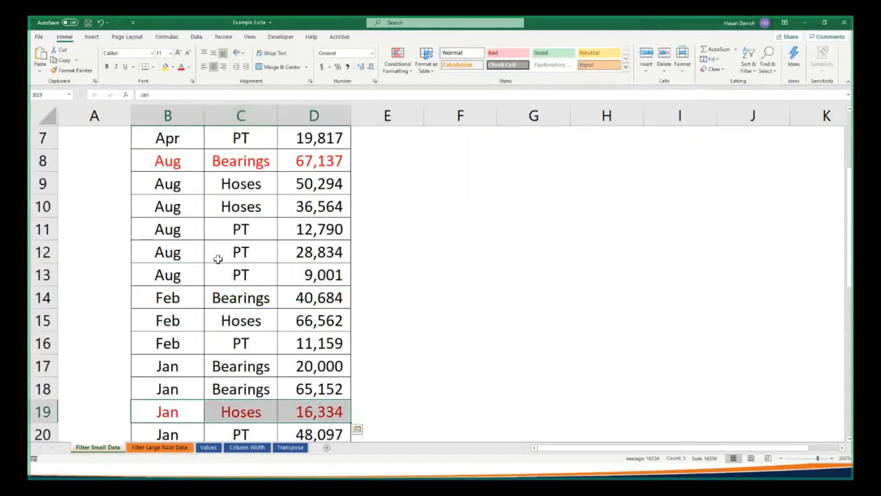
pyautogui.scroll(-4, 218, 259)
pyautogui.moveTo(170, 389); pyautogui.dragTo(316, 389)
pyautogui.click(182, 66)
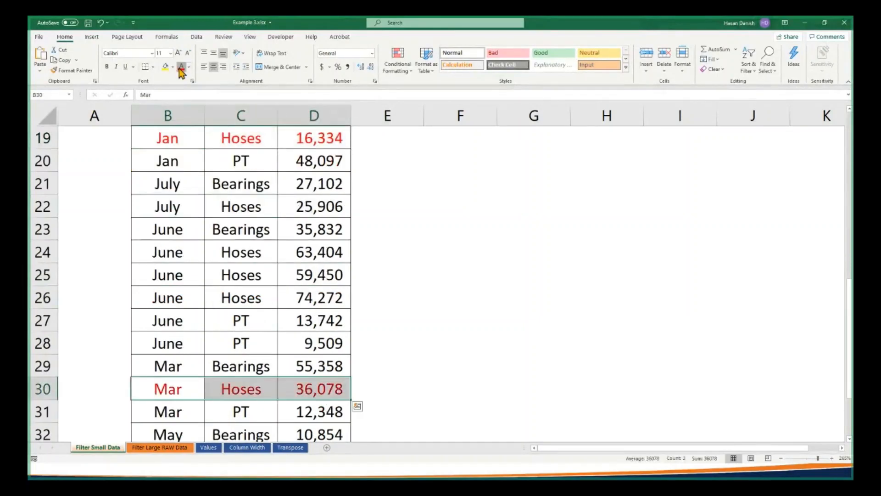
# Filter the Month column by the red font colour
pyautogui.scroll(6, 177, 165)
pyautogui.click(200, 167)
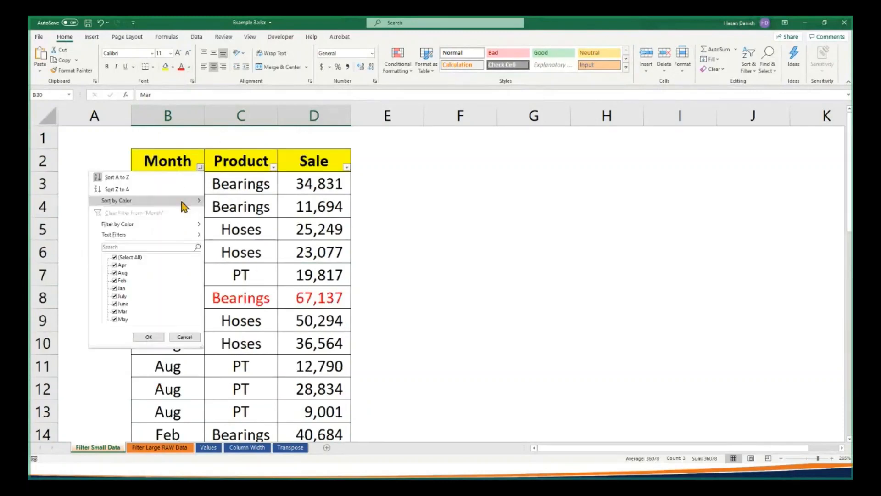
pyautogui.moveTo(180, 229)
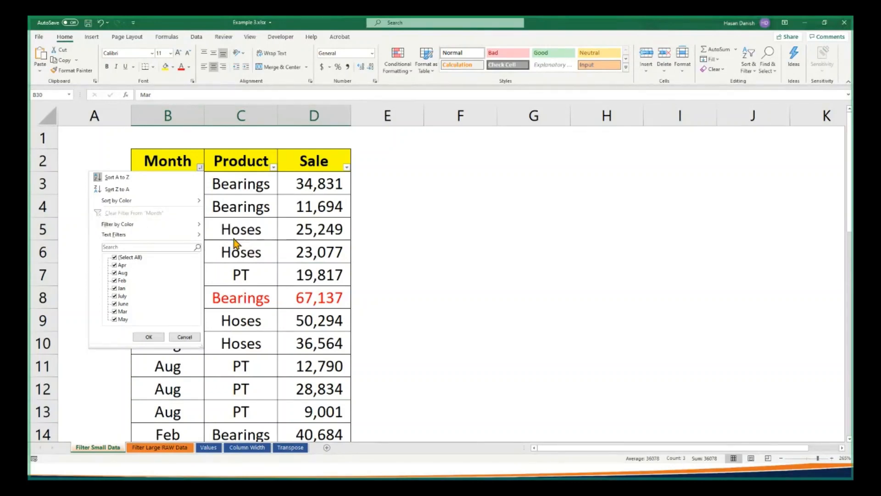
pyautogui.click(241, 236)
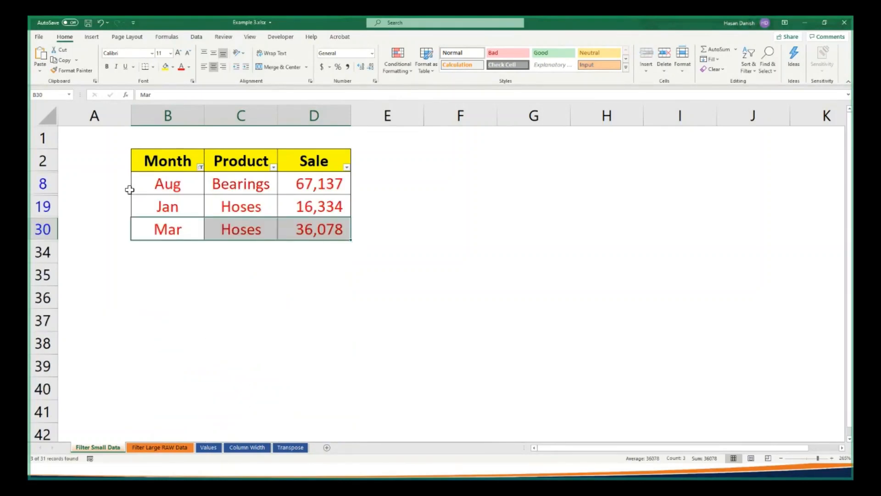
# Clear the red colour filter from Month and review the full list of rows
pyautogui.click(200, 166)
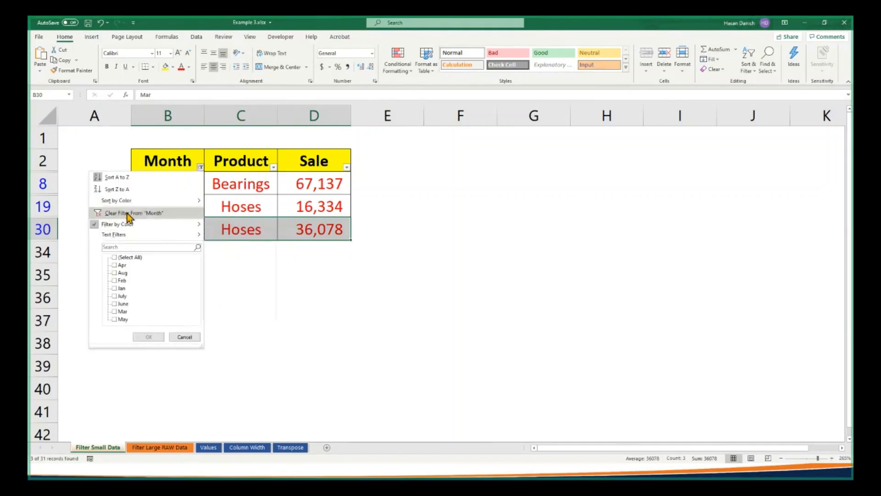
pyautogui.click(258, 234)
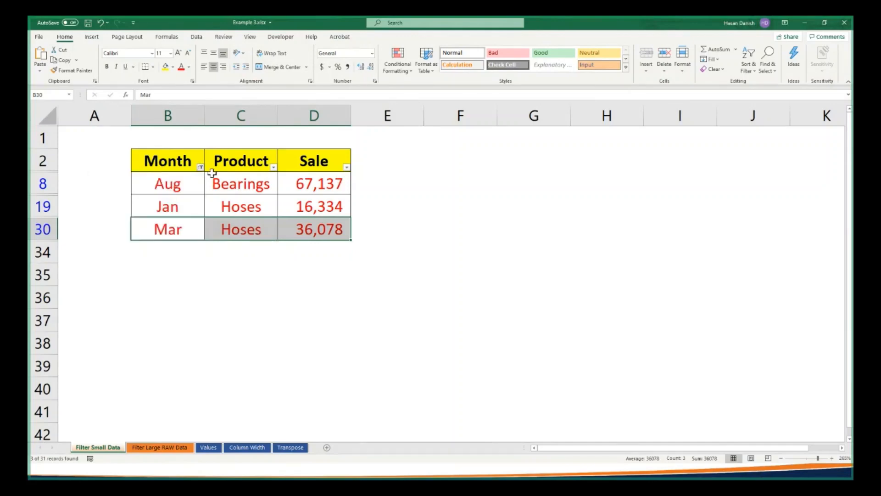
pyautogui.click(199, 166)
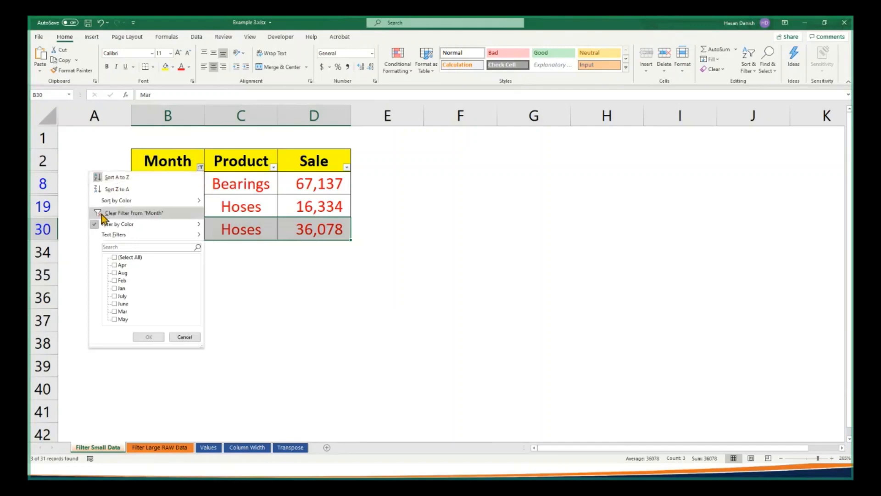
pyautogui.click(101, 214)
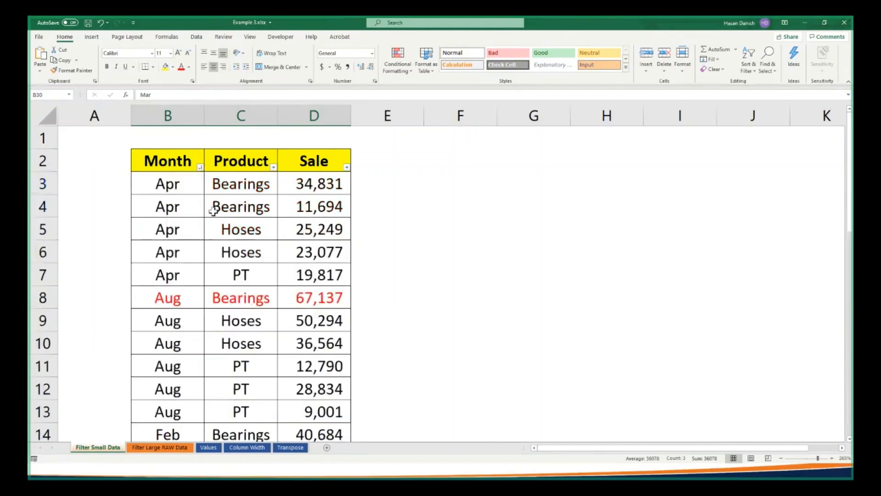
pyautogui.scroll(-5, 212, 209)
pyautogui.scroll(1, 213, 210)
pyautogui.scroll(2, 213, 207)
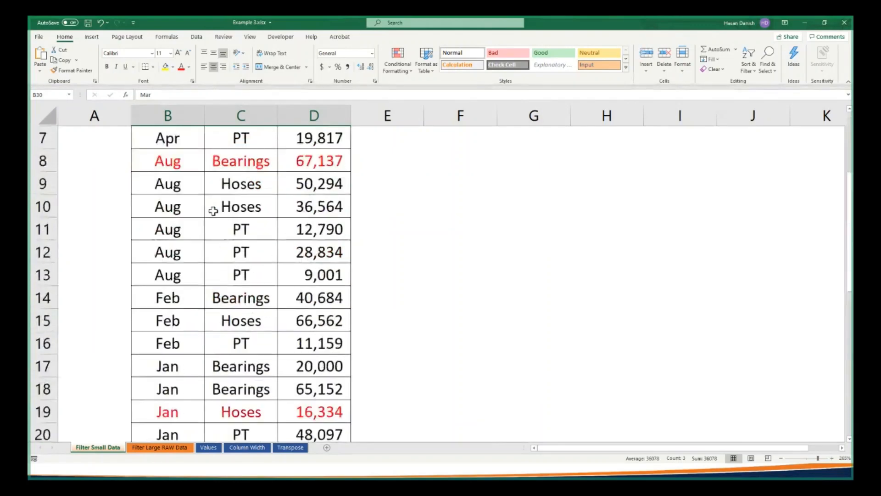
pyautogui.scroll(1, 248, 235)
pyautogui.scroll(1, 209, 246)
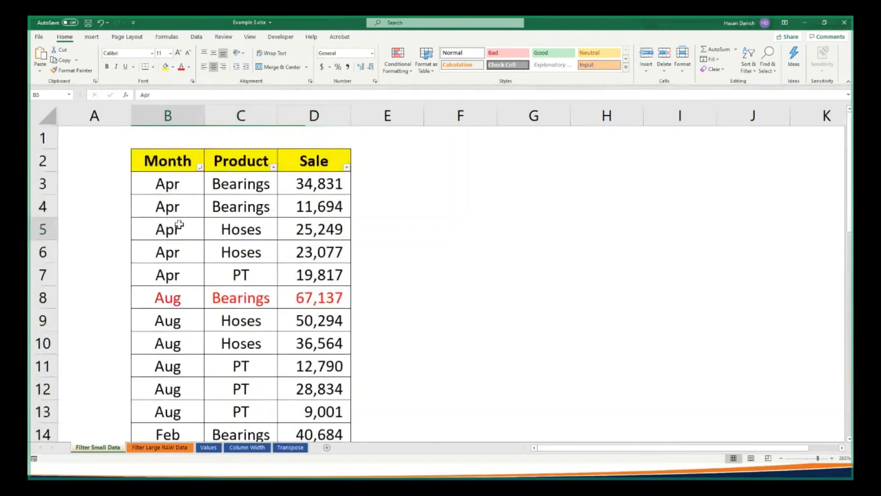
# Fill the April Hoses row B5:D5, the August PT row B11:D11 and the July Bearings row B21:D21 with light blue
pyautogui.moveTo(179, 227); pyautogui.dragTo(304, 229)
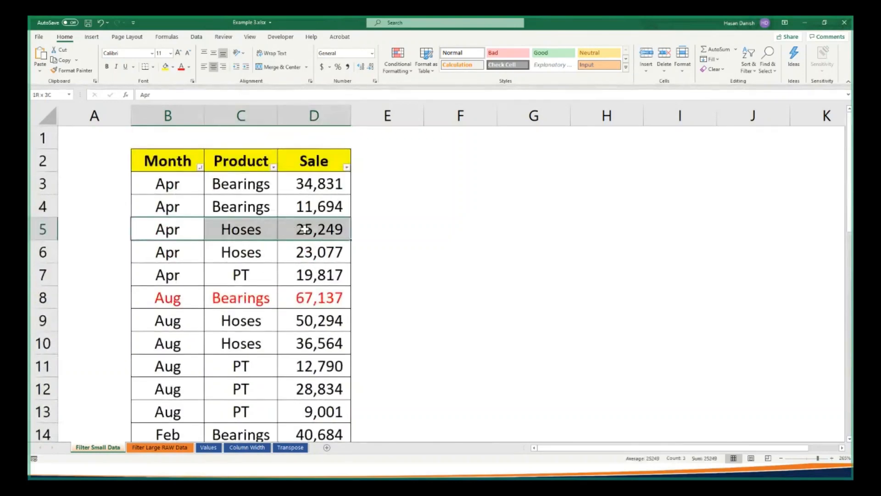
pyautogui.click(172, 67)
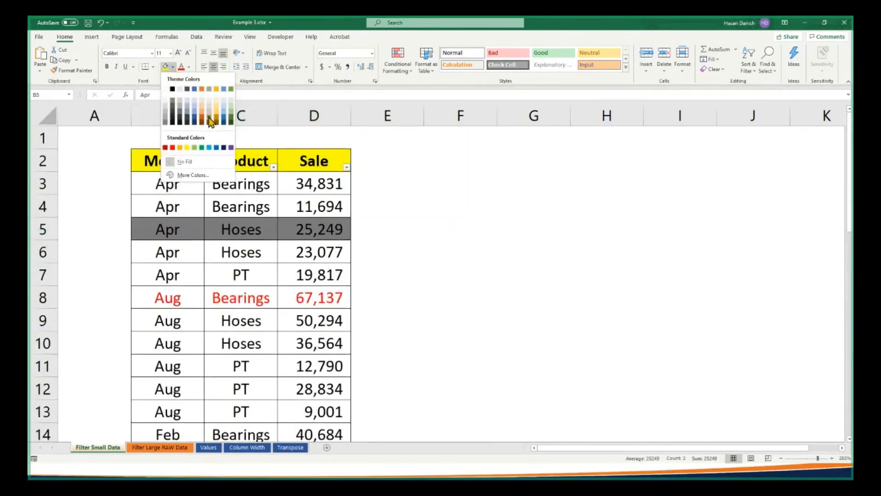
pyautogui.click(224, 105)
pyautogui.click(180, 291)
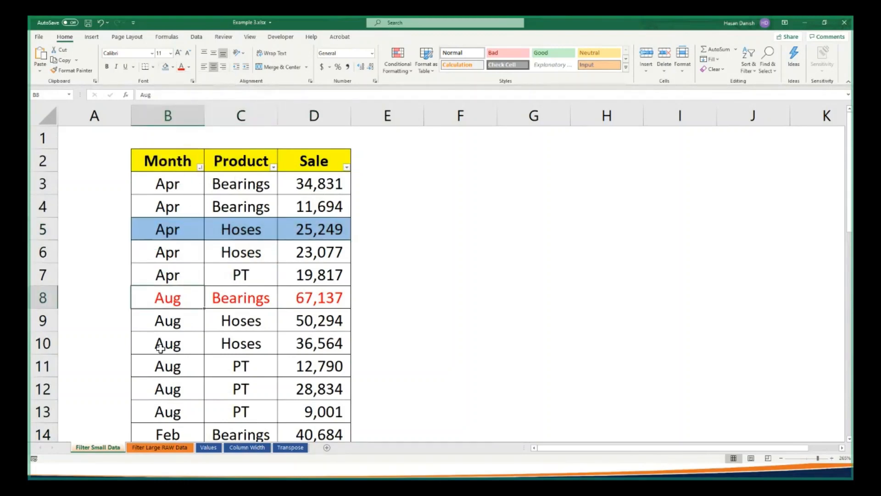
pyautogui.moveTo(162, 360); pyautogui.dragTo(299, 362)
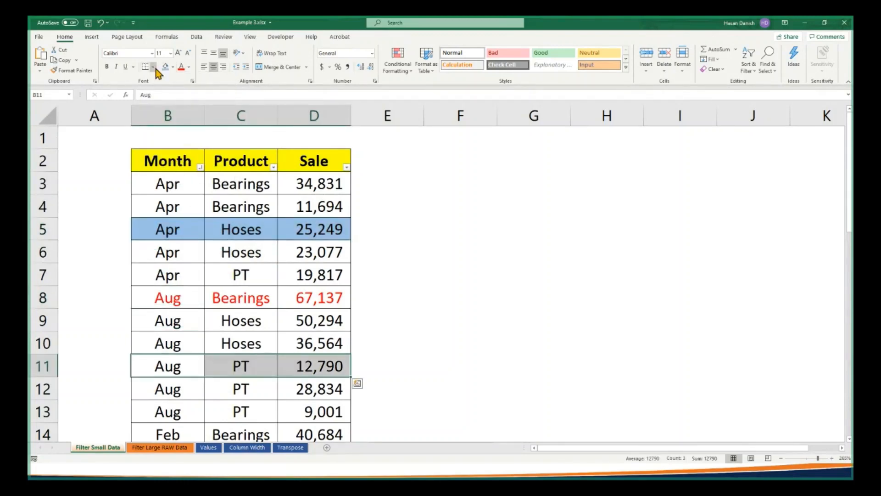
pyautogui.click(166, 67)
pyautogui.scroll(-4, 161, 317)
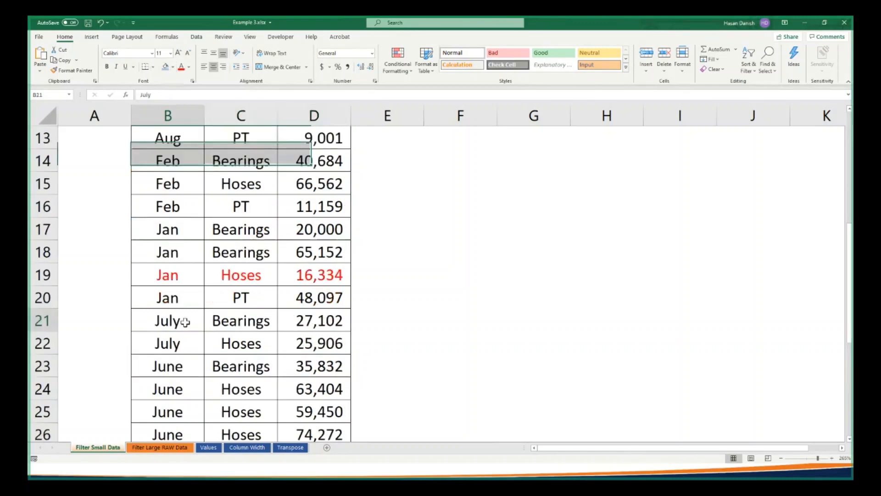
pyautogui.moveTo(163, 320); pyautogui.dragTo(313, 321)
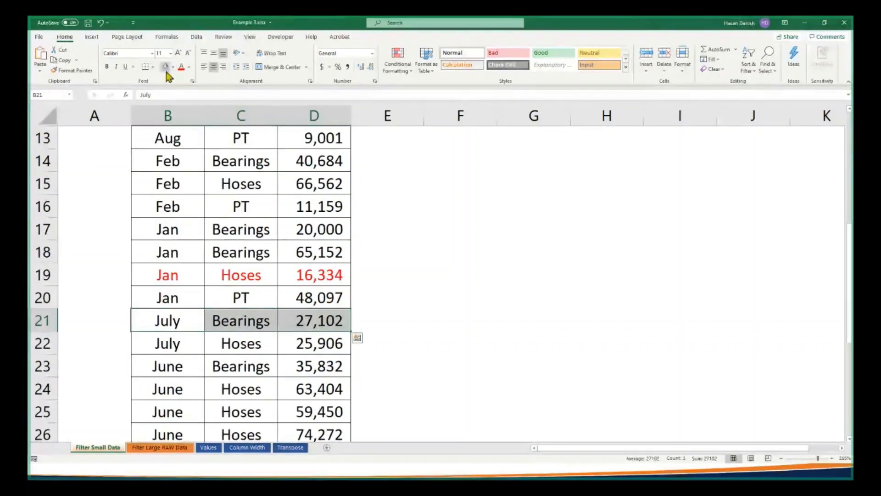
pyautogui.click(166, 67)
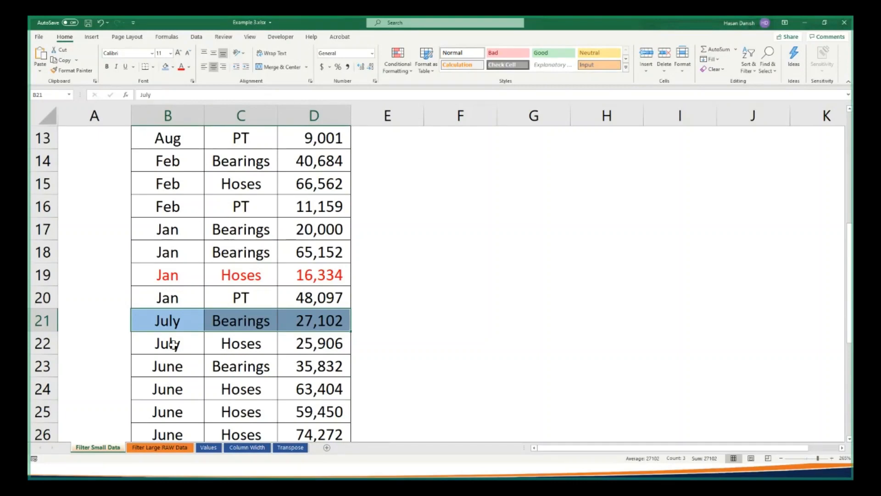
# Filter the Month column by the light blue cell colour
pyautogui.scroll(2, 203, 211)
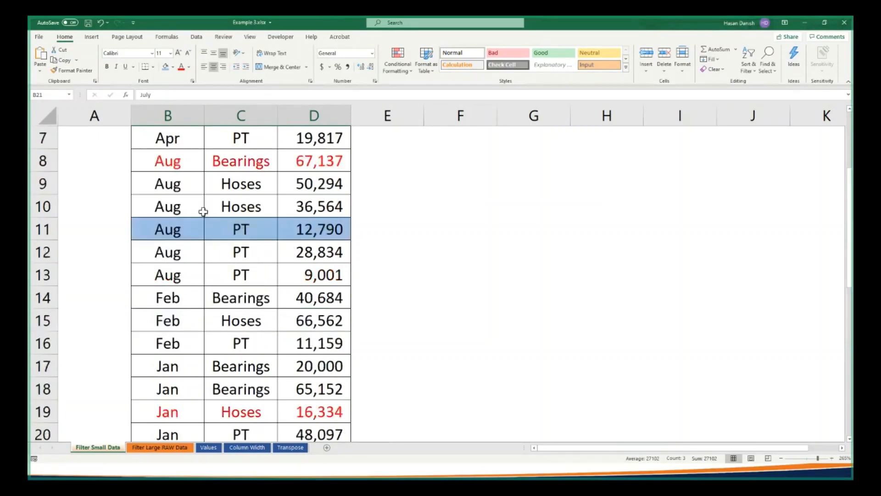
pyautogui.scroll(2, 203, 212)
pyautogui.click(200, 167)
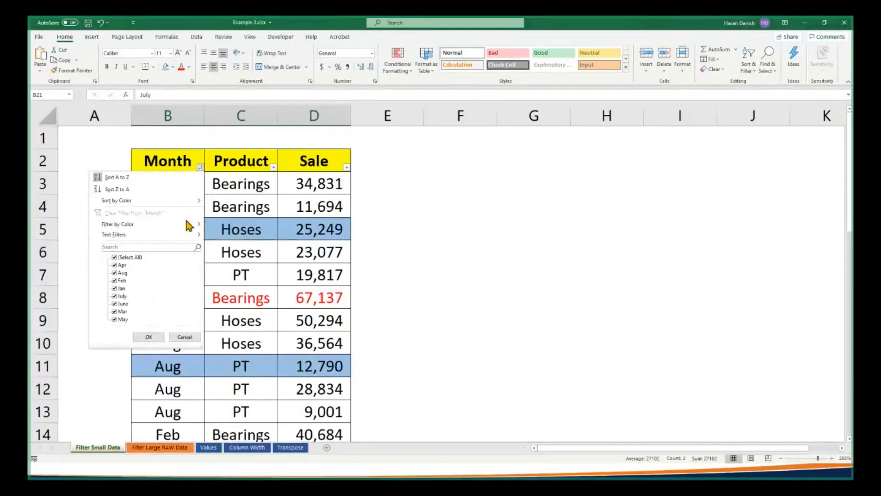
pyautogui.moveTo(189, 223)
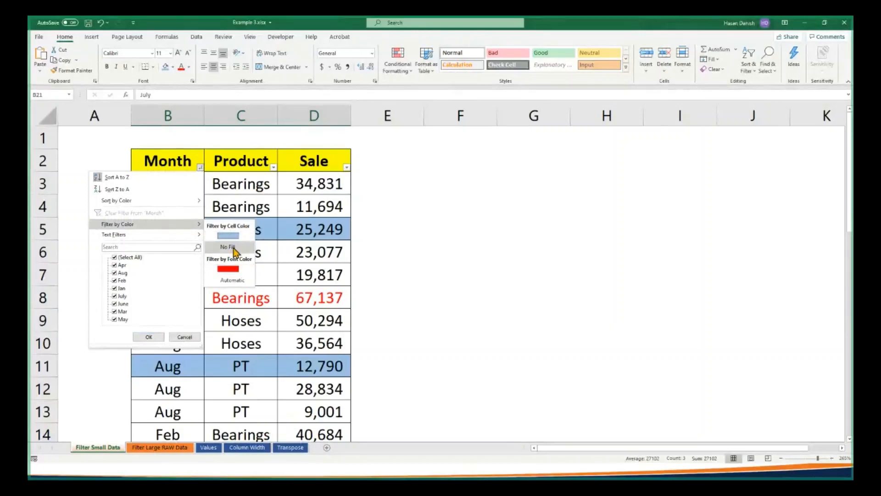
pyautogui.click(229, 236)
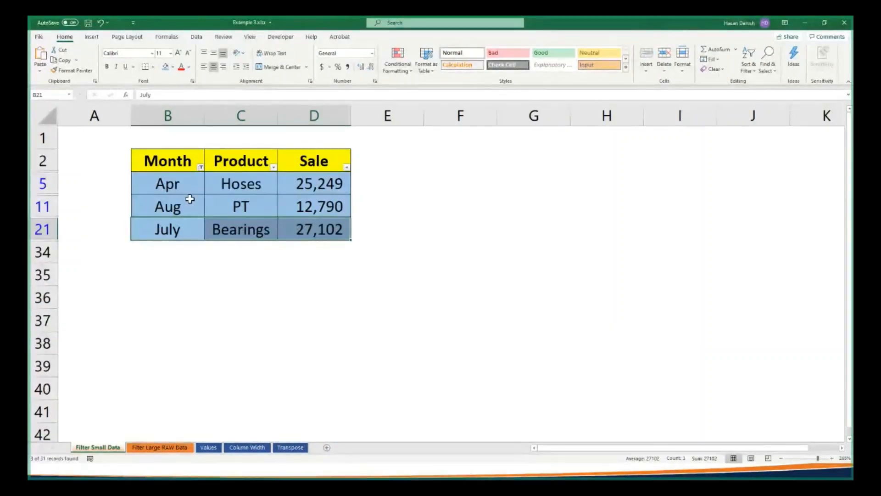
# Clear the cell colour filter from the Month column
pyautogui.click(200, 166)
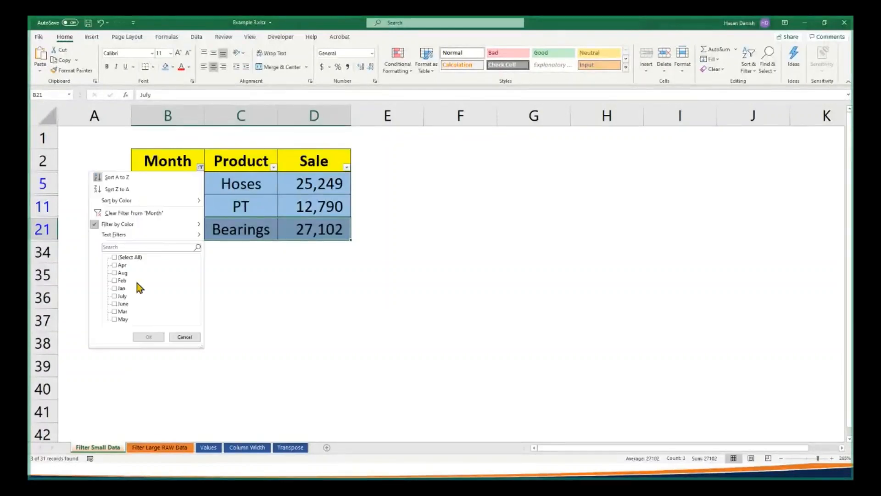
pyautogui.click(186, 213)
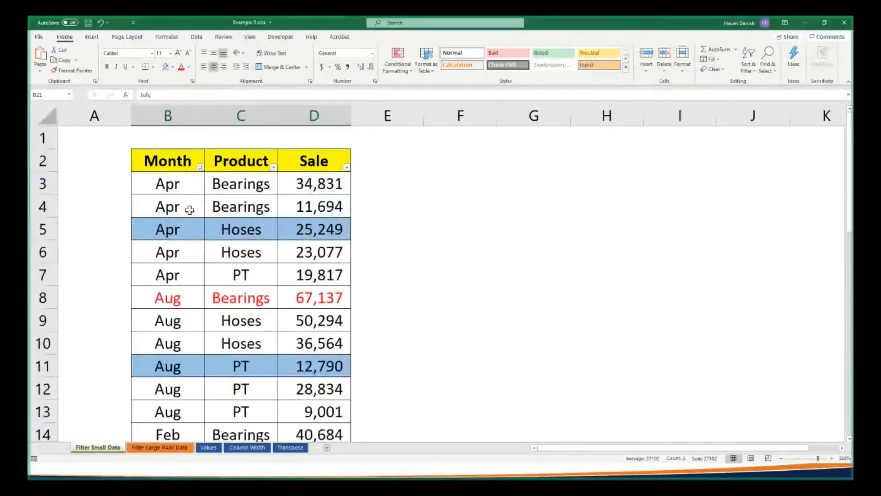
pyautogui.click(205, 169)
# Examine the Sort by Color choices for Month, covering both cell colour and font colour, without applying any
pyautogui.click(201, 167)
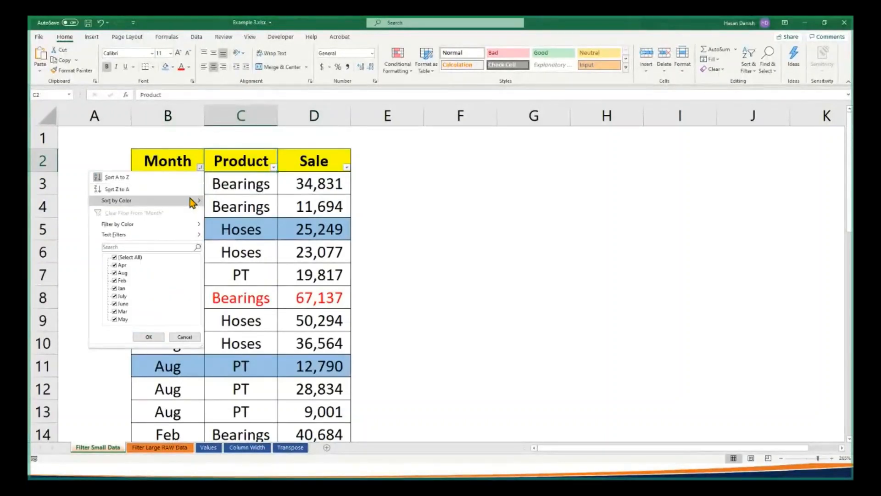
pyautogui.moveTo(191, 201)
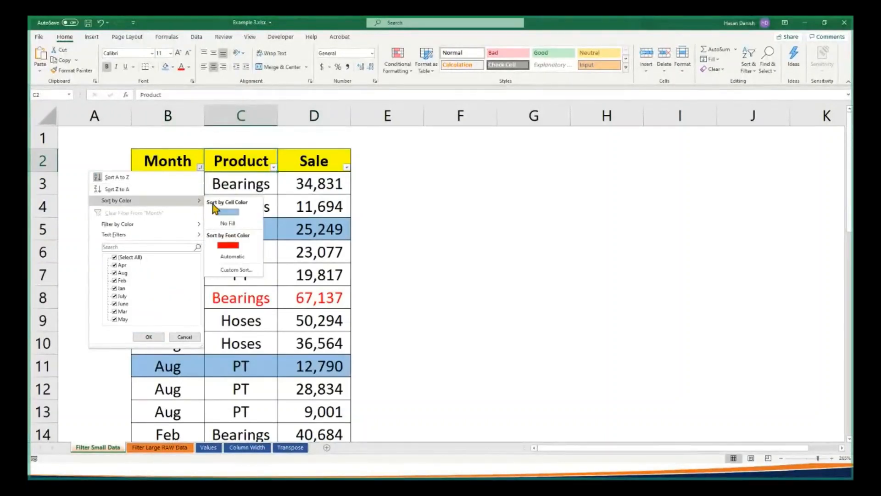
pyautogui.click(278, 333)
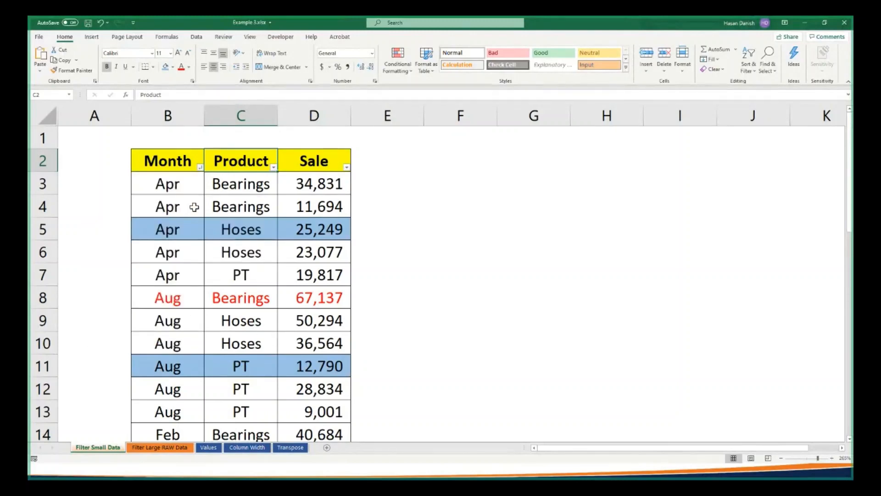
pyautogui.click(201, 169)
pyautogui.click(291, 205)
pyautogui.click(201, 205)
pyautogui.click(294, 202)
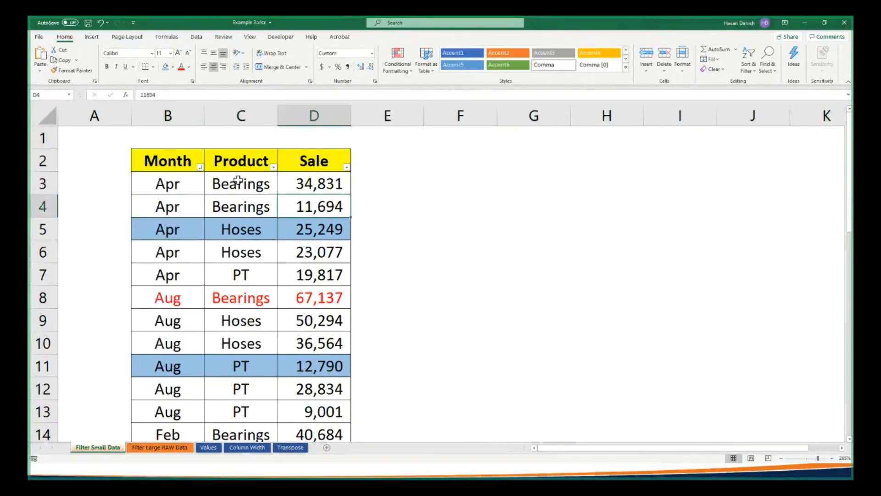
# Examine the Text Filters choices for the Month column and the Number Filters choices for the Sale column without applying any
pyautogui.click(200, 166)
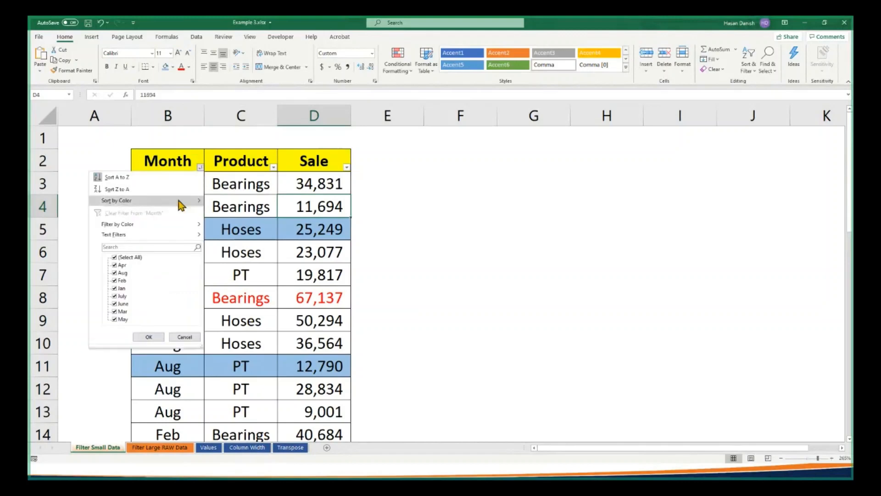
pyautogui.moveTo(134, 238)
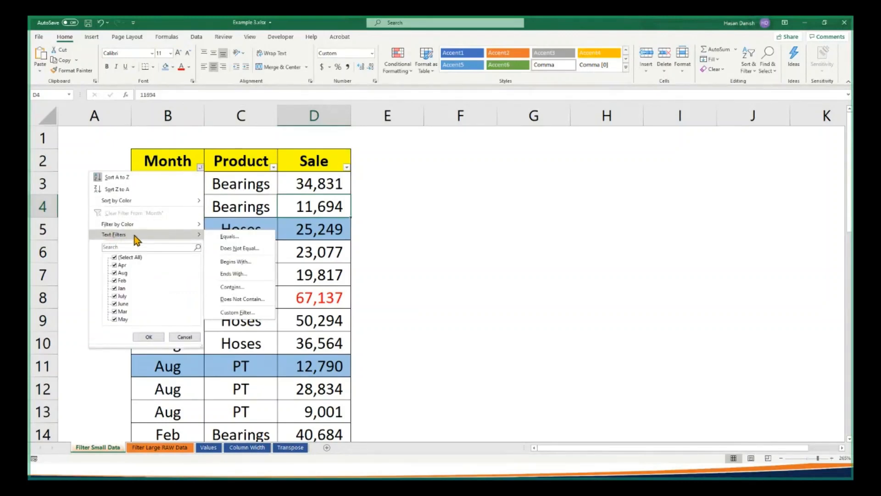
pyautogui.press('Escape')
pyautogui.press('Escape')
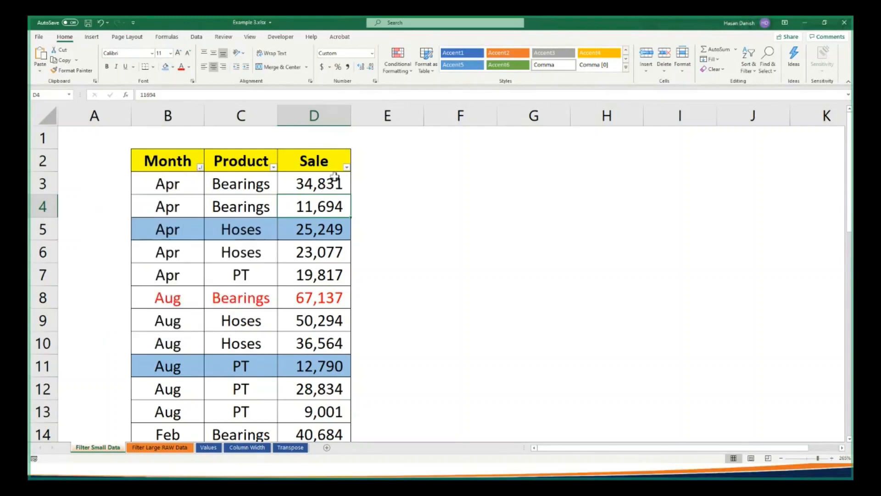
pyautogui.click(347, 167)
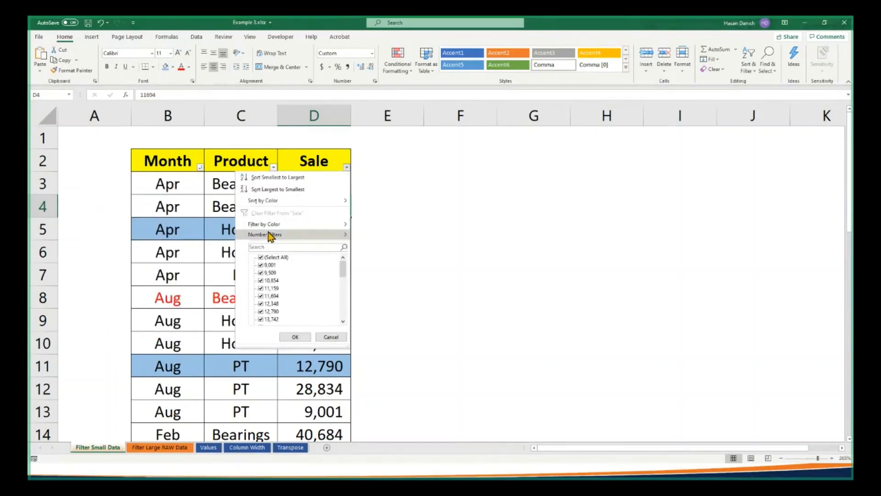
pyautogui.moveTo(267, 236)
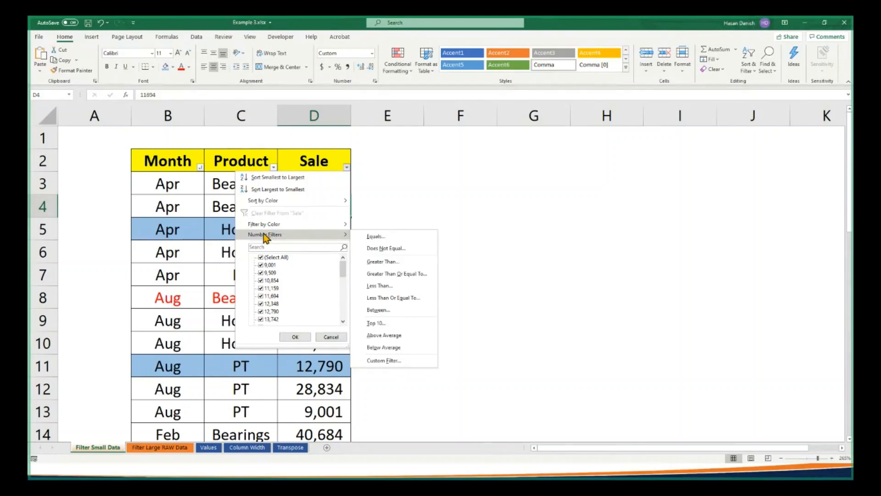
pyautogui.click(196, 225)
pyautogui.click(201, 166)
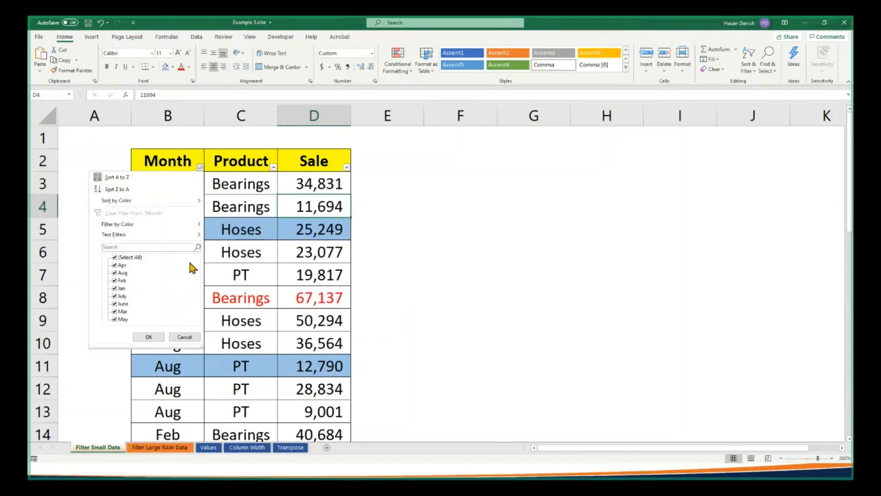
pyautogui.click(216, 165)
pyautogui.click(200, 167)
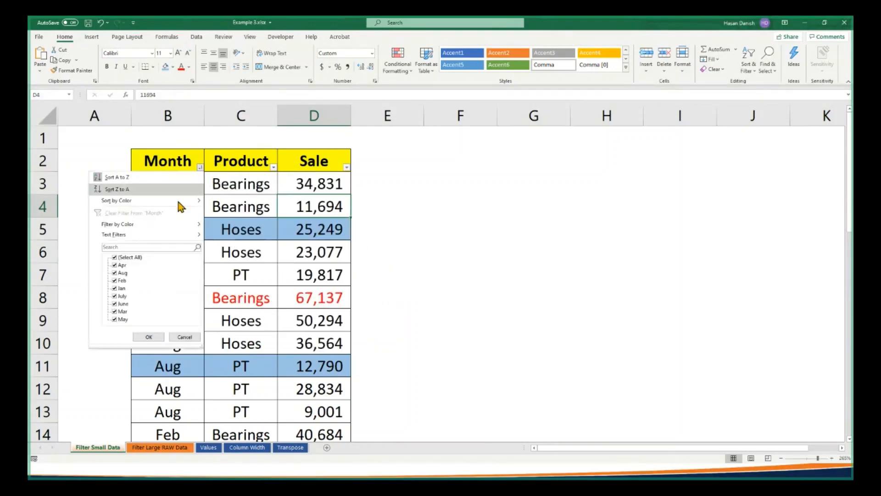
pyautogui.moveTo(157, 235)
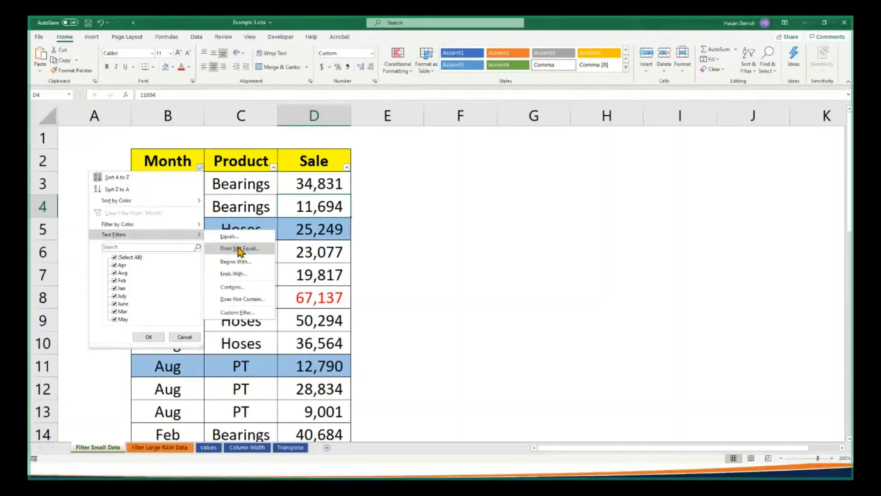
# Filter the Product column with a text filter for entries that begin with "bea"
pyautogui.click(274, 167)
pyautogui.click(273, 167)
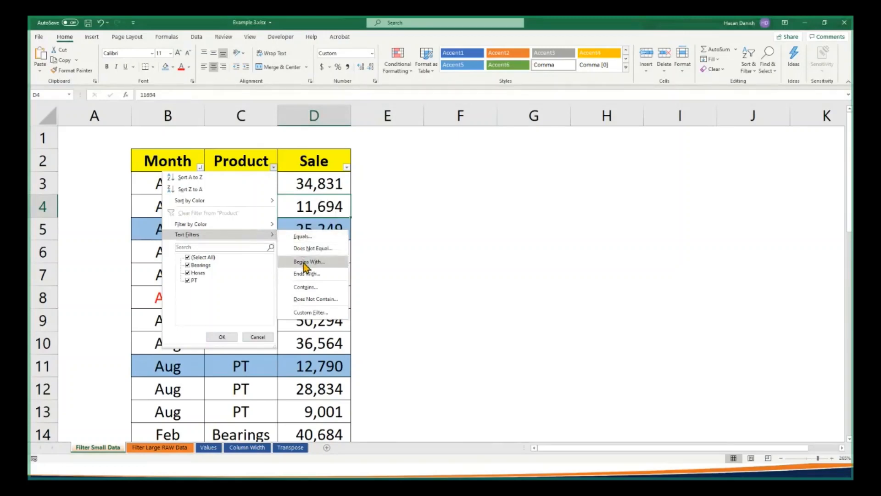
pyautogui.click(304, 262)
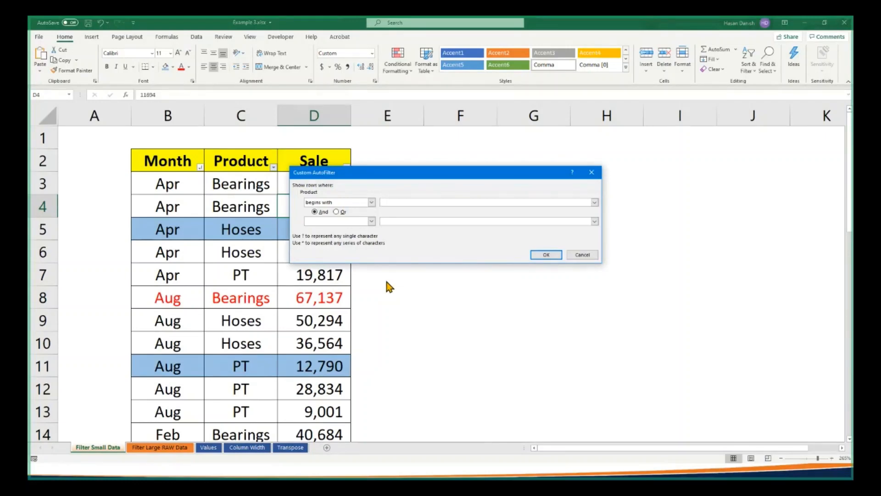
pyautogui.write('bea')
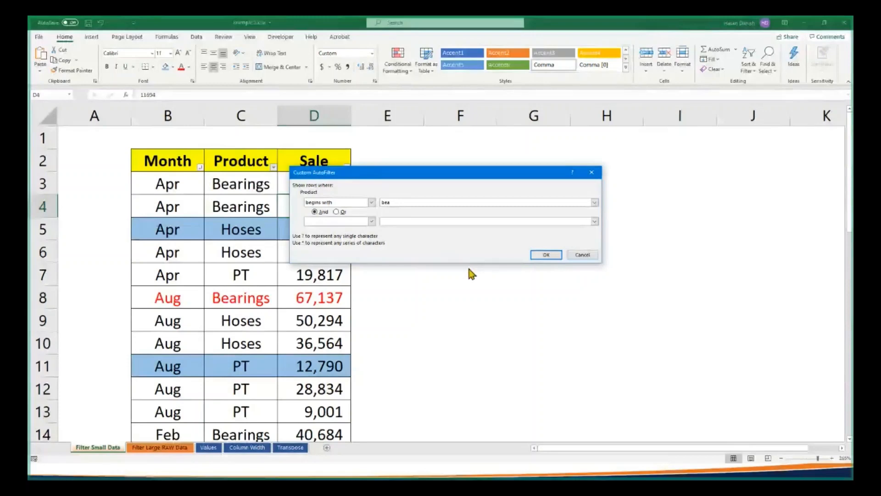
pyautogui.click(540, 254)
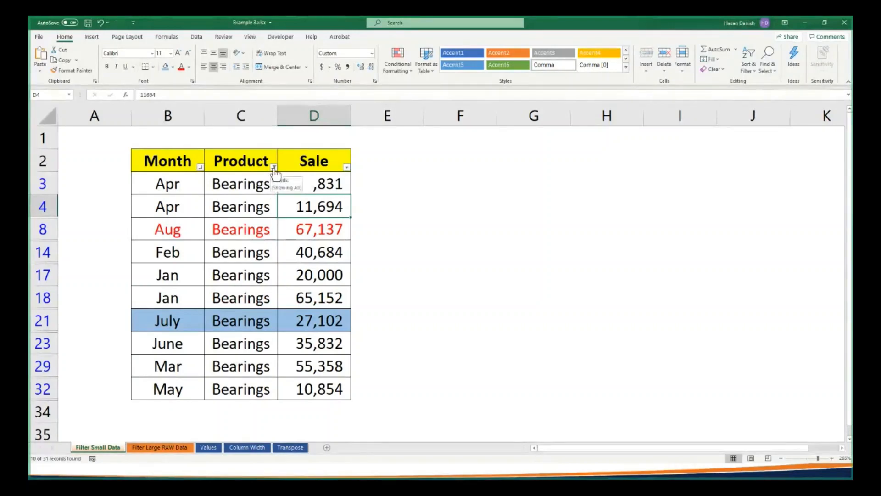
# Clear the text filter from the Product column
pyautogui.click(273, 167)
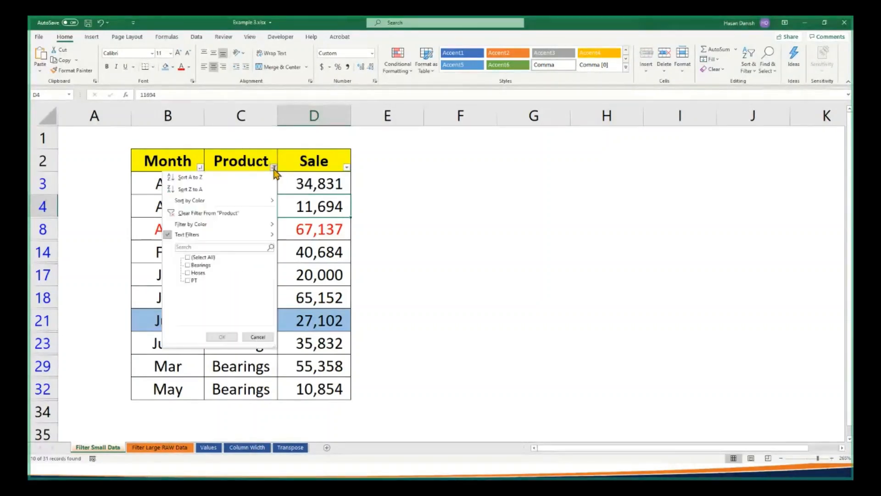
pyautogui.click(274, 169)
pyautogui.click(274, 169)
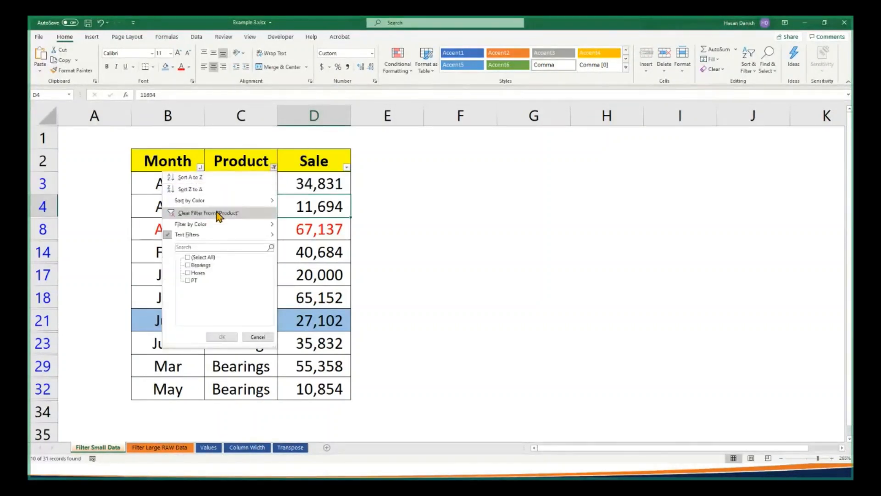
pyautogui.click(217, 212)
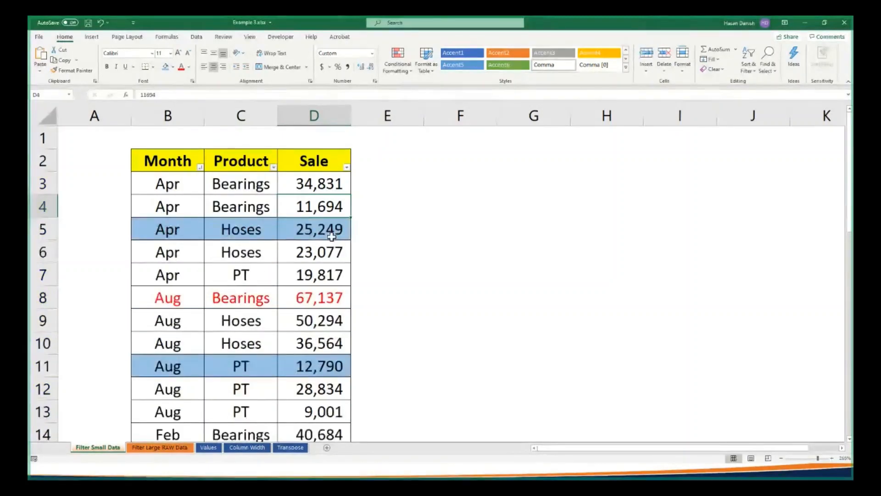
# Look over the full sales table and the Text Filters choices for Product without applying any
pyautogui.scroll(-5, 332, 236)
pyautogui.scroll(5, 313, 204)
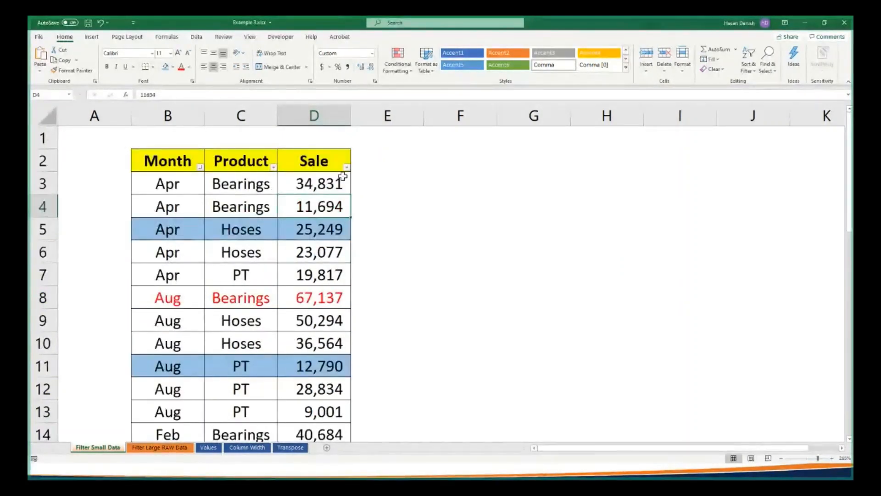
pyautogui.click(274, 167)
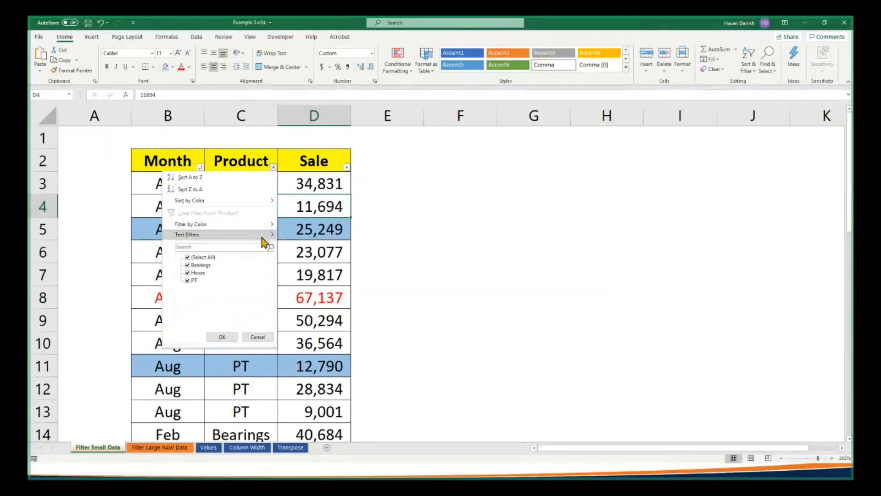
pyautogui.moveTo(261, 236)
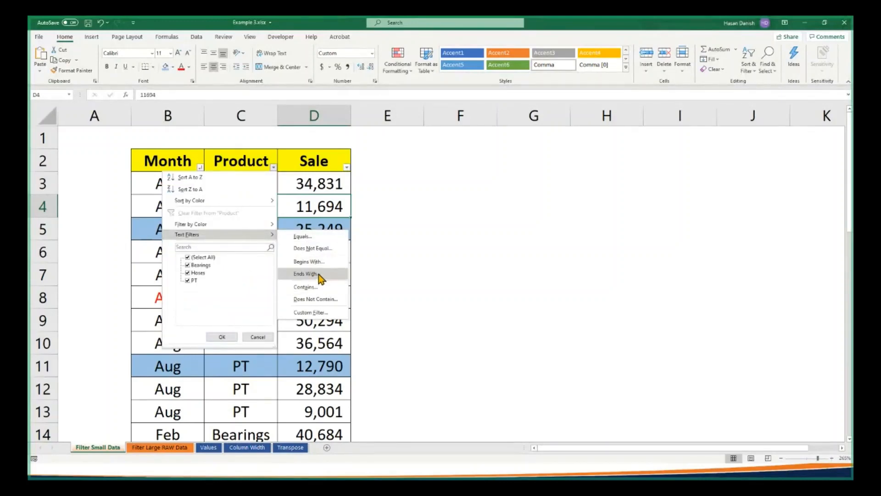
pyautogui.click(401, 248)
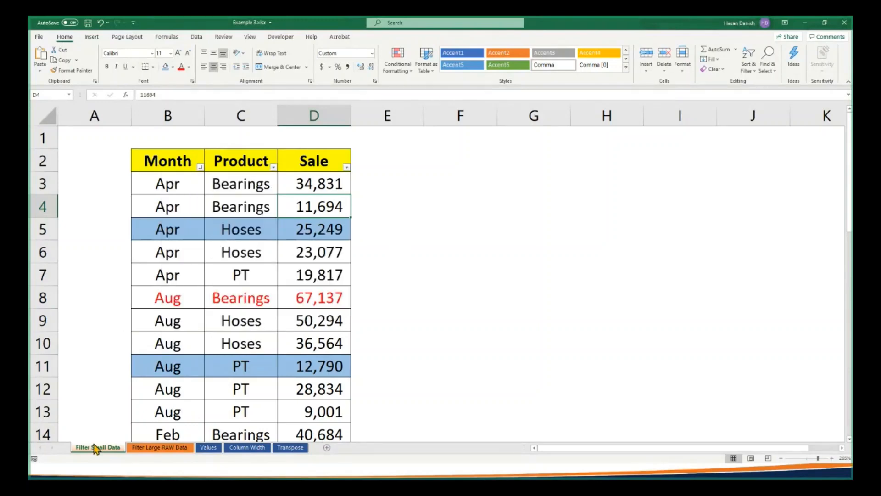
# Switch to the Filter Large RAW Data sheet and select the empty cell block O4:X31 beside the data
pyautogui.click(161, 449)
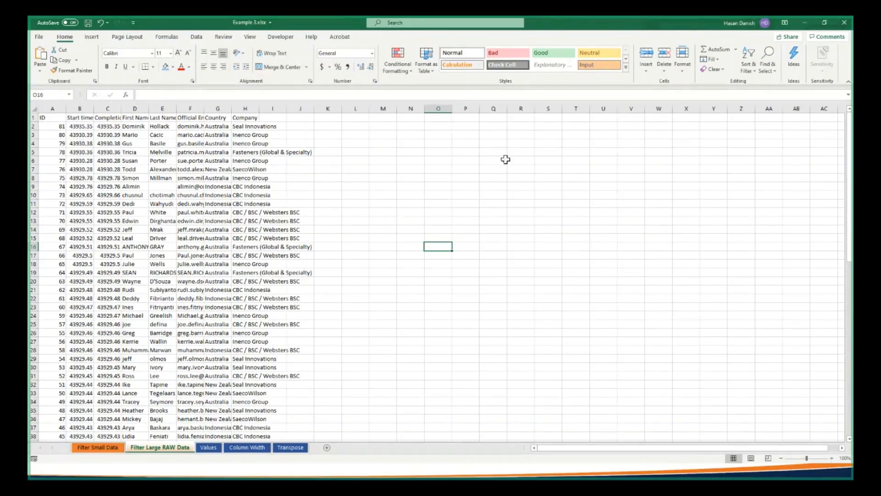
pyautogui.moveTo(438, 143); pyautogui.dragTo(595, 376)
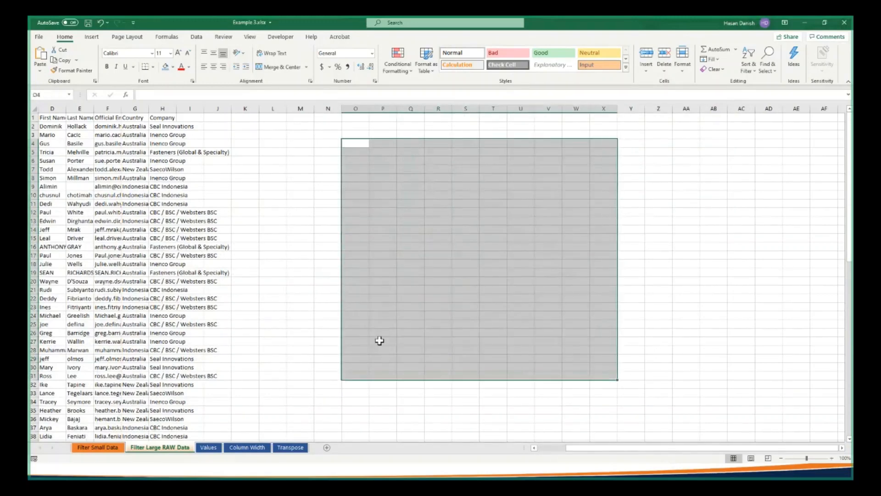
pyautogui.click(551, 448)
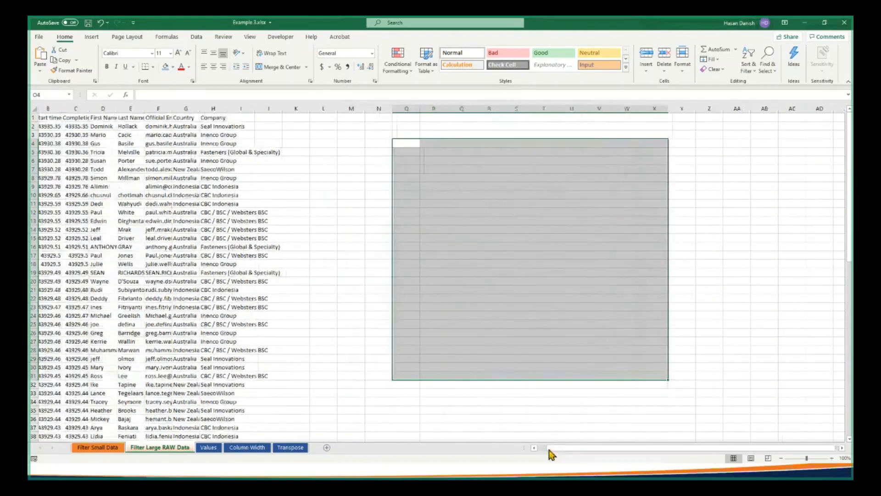
pyautogui.moveTo(550, 451); pyautogui.dragTo(536, 448)
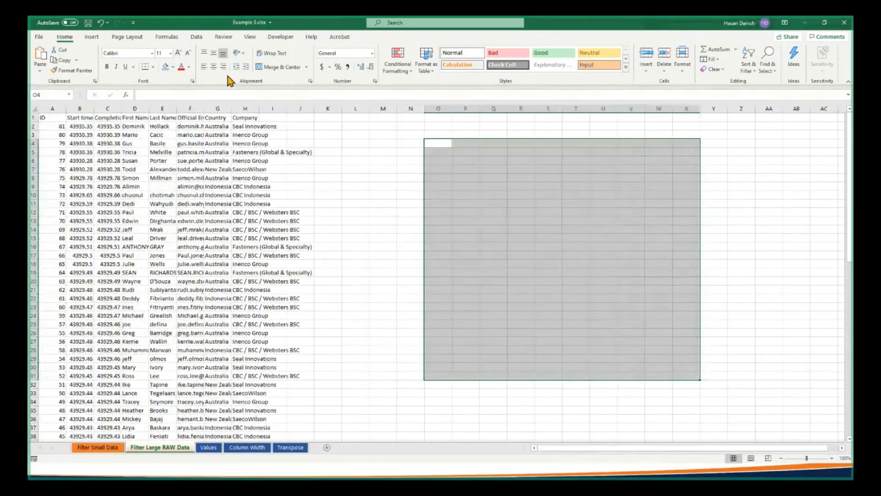
# Turn off the gridlines on the Filter Large RAW Data sheet
pyautogui.click(196, 39)
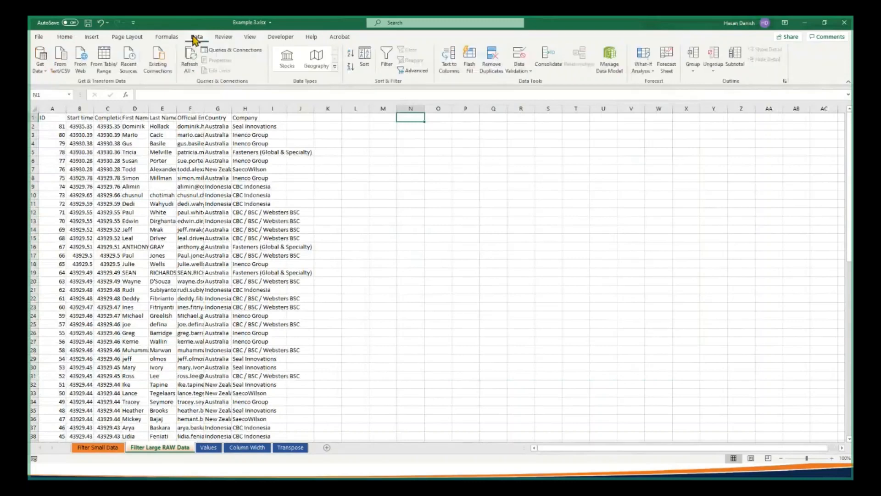
pyautogui.click(241, 37)
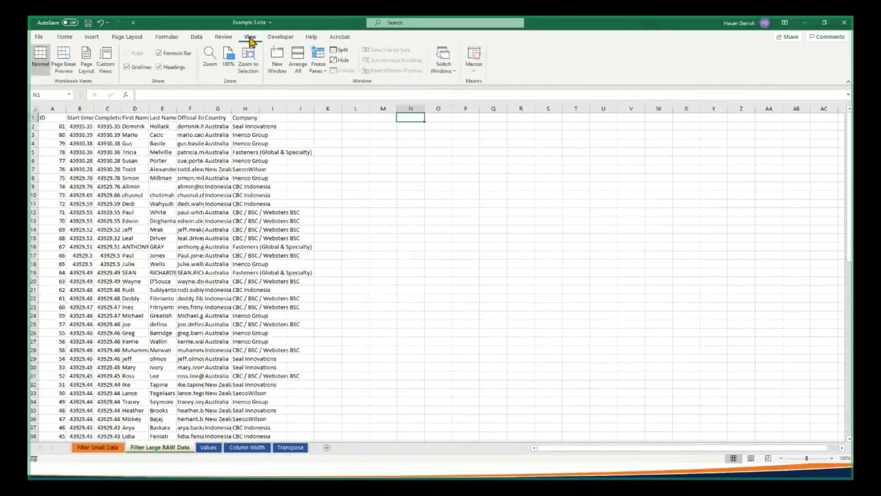
pyautogui.click(127, 67)
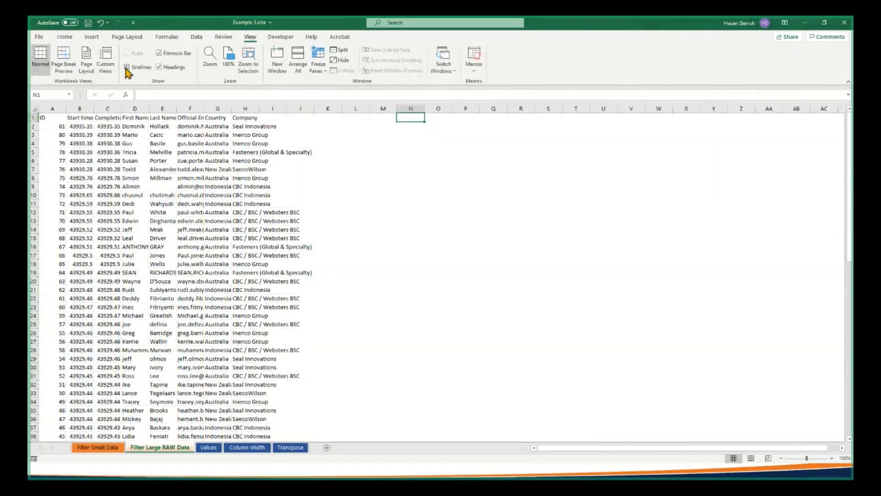
# Try autofitting the widths of columns A to H to their contents, and undo the recent changes
pyautogui.click(48, 116)
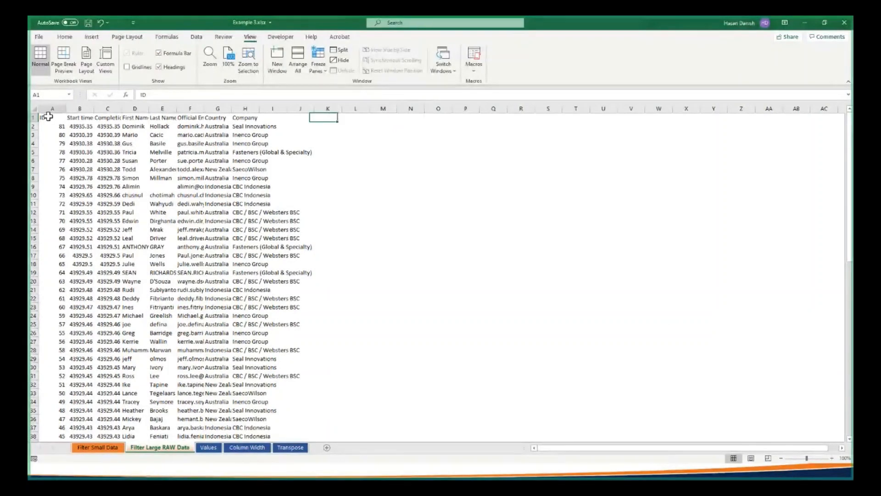
pyautogui.hotkey('ctrl', 'shift', 'Down')
pyautogui.hotkey('ctrl', 'shift', 'Right')
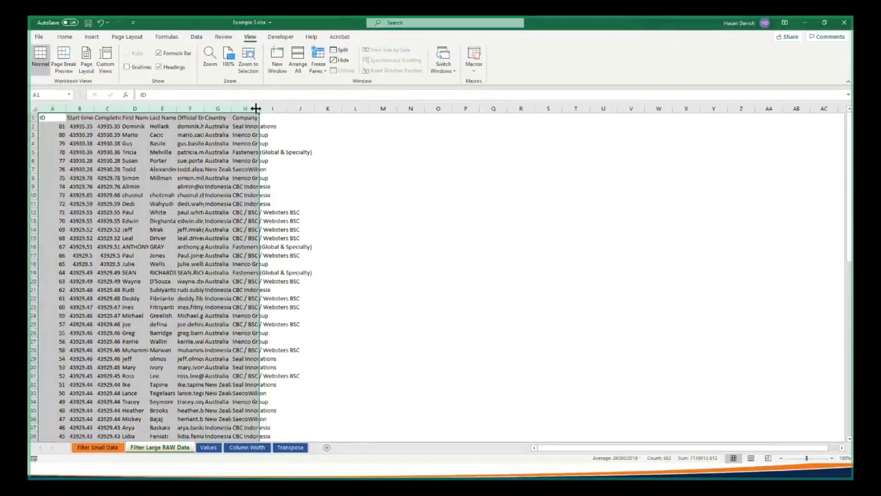
pyautogui.moveTo(256, 109); pyautogui.dragTo(256, 109)
pyautogui.doubleClick(256, 108)
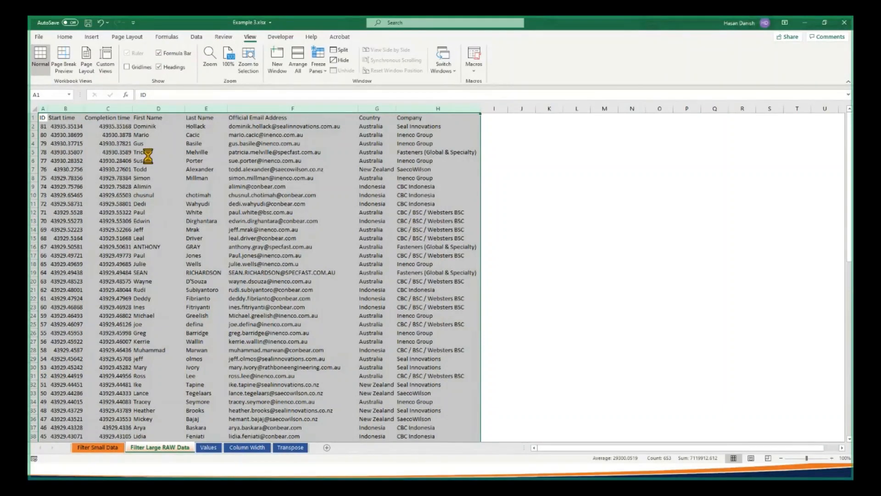
pyautogui.hotkey('ctrl', 'z')
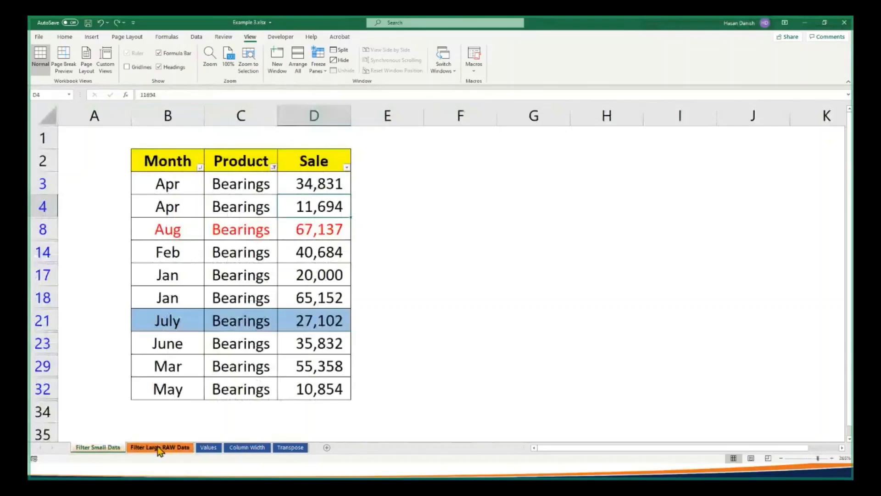
# Return to the Filter Large RAW Data sheet and hide its gridlines again
pyautogui.click(159, 449)
pyautogui.click(137, 67)
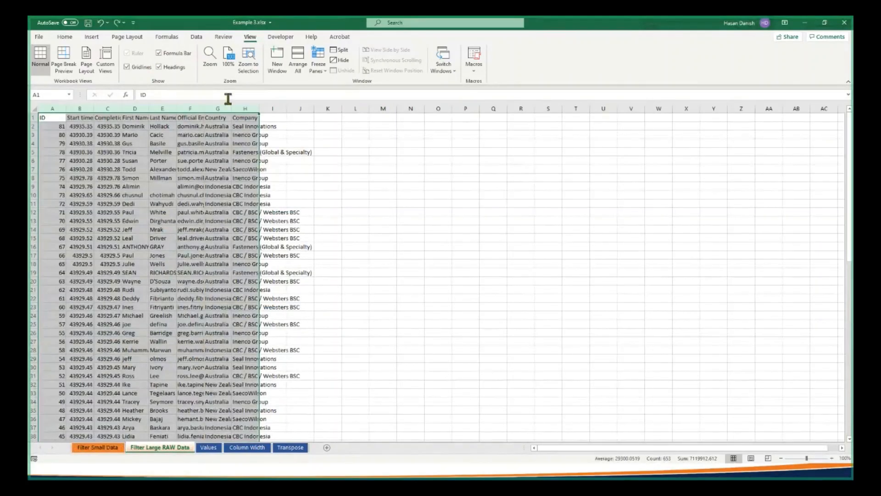
pyautogui.click(131, 67)
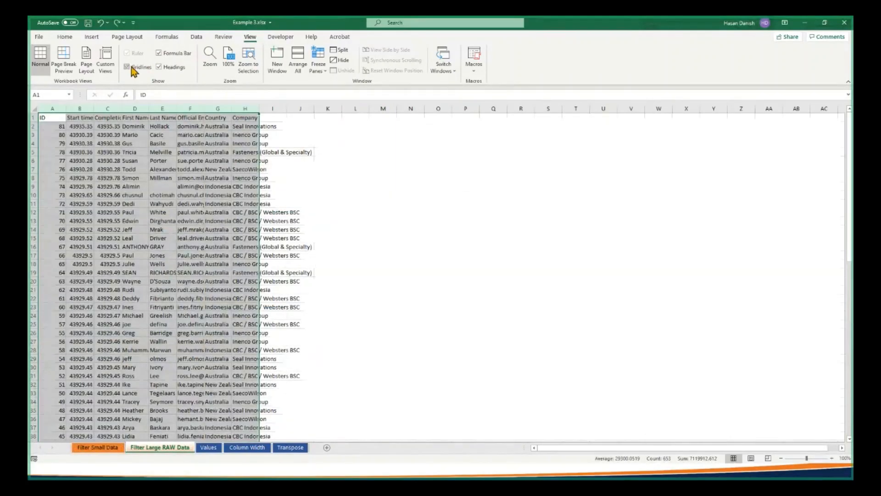
# Autofit the widths of columns A to H to their contents
pyautogui.click(208, 185)
pyautogui.click(48, 109)
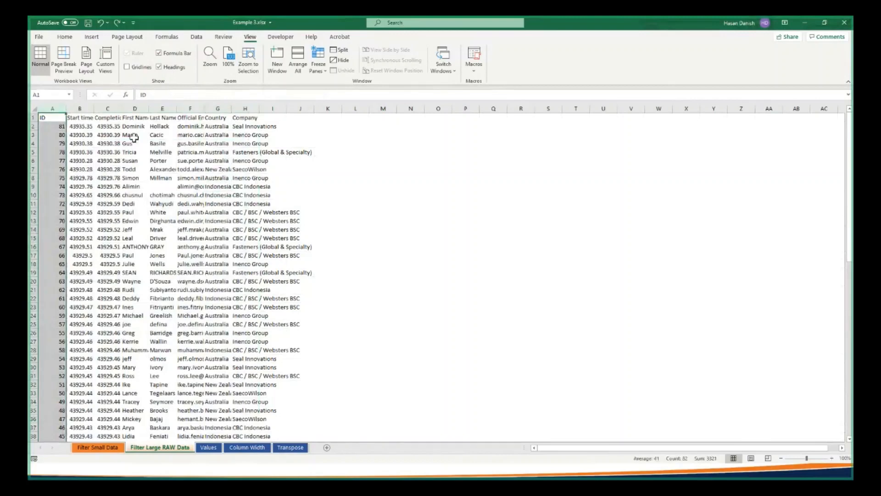
pyautogui.click(133, 136)
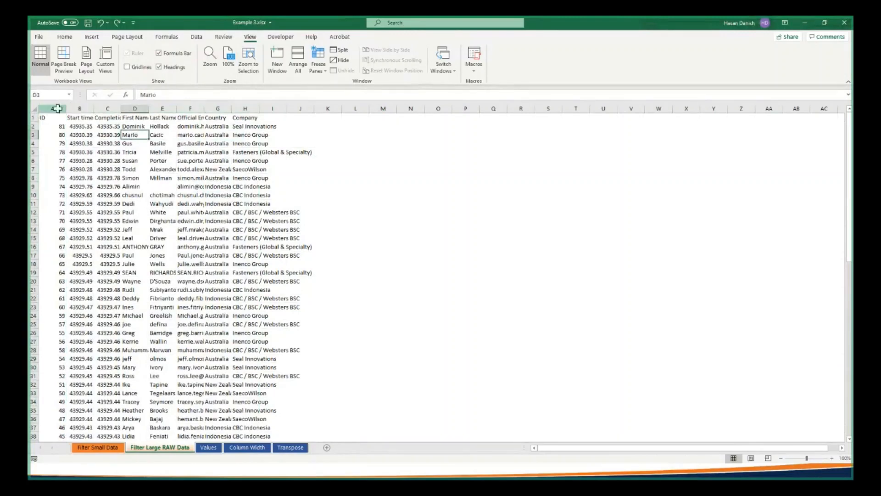
pyautogui.moveTo(57, 109); pyautogui.dragTo(258, 110)
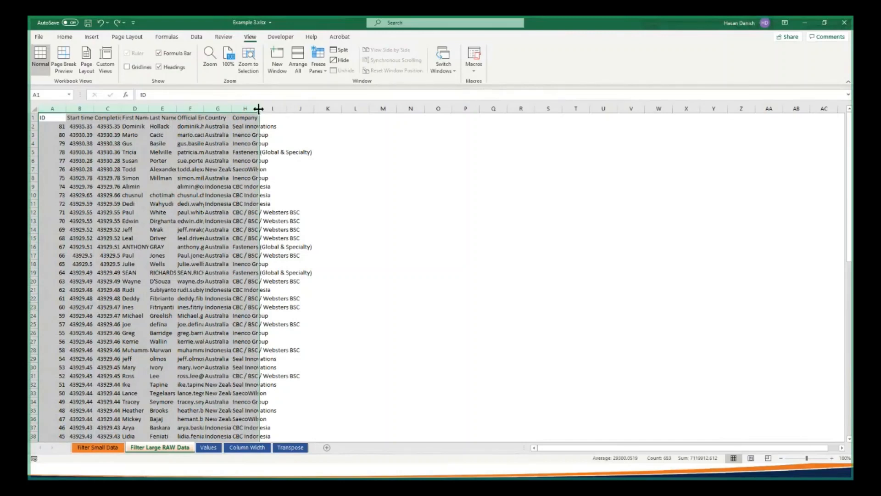
pyautogui.moveTo(258, 108); pyautogui.dragTo(258, 109)
pyautogui.doubleClick(258, 108)
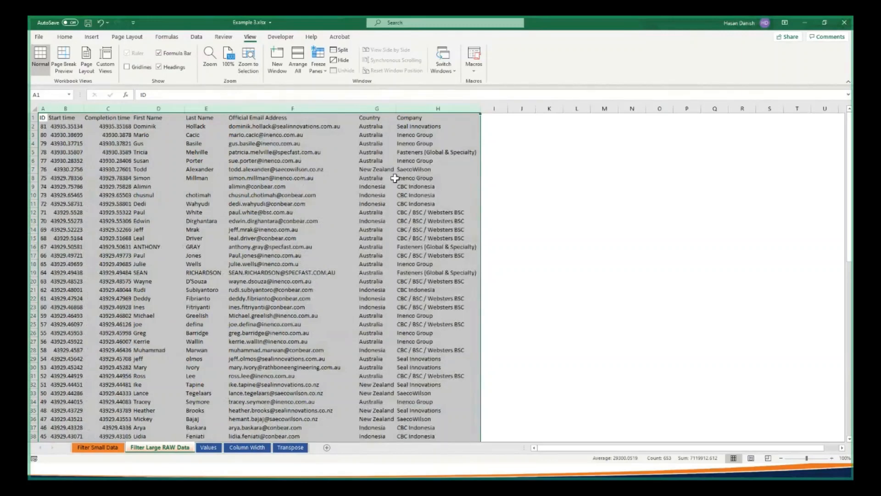
pyautogui.click(353, 195)
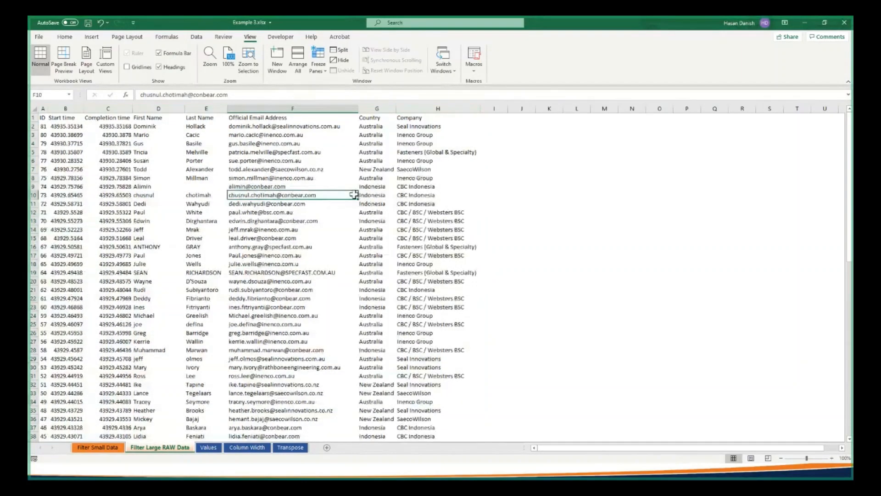
pyautogui.scroll(-8, 353, 195)
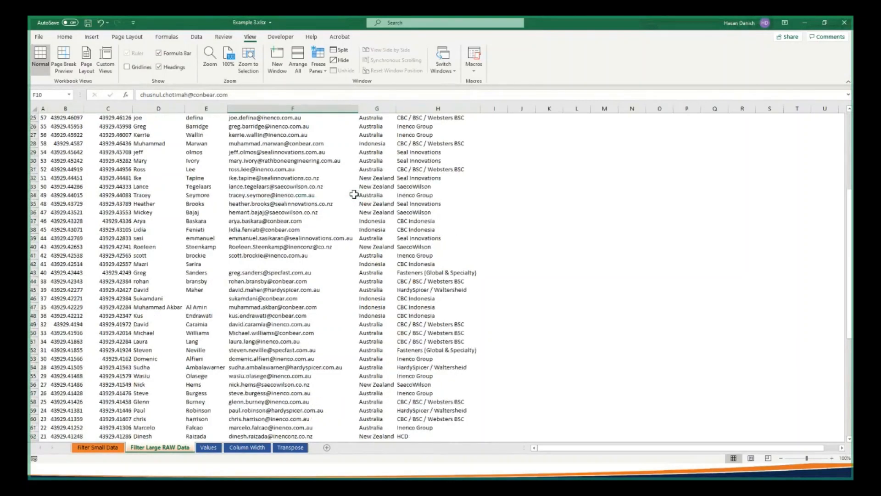
# Make the header row A1:H1 bold and fill it with yellow
pyautogui.hotkey('ctrl', 'Home')
pyautogui.hotkey('ctrl', 'shift', 'Right')
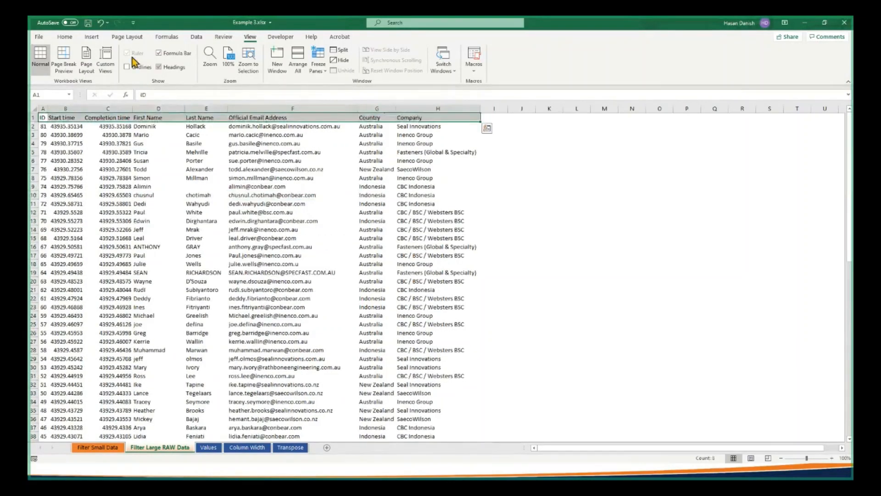
pyautogui.click(65, 38)
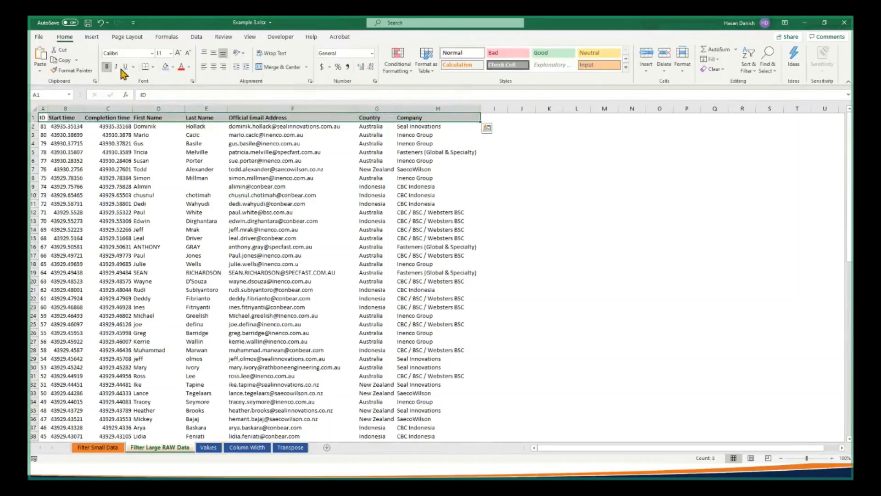
pyautogui.click(174, 68)
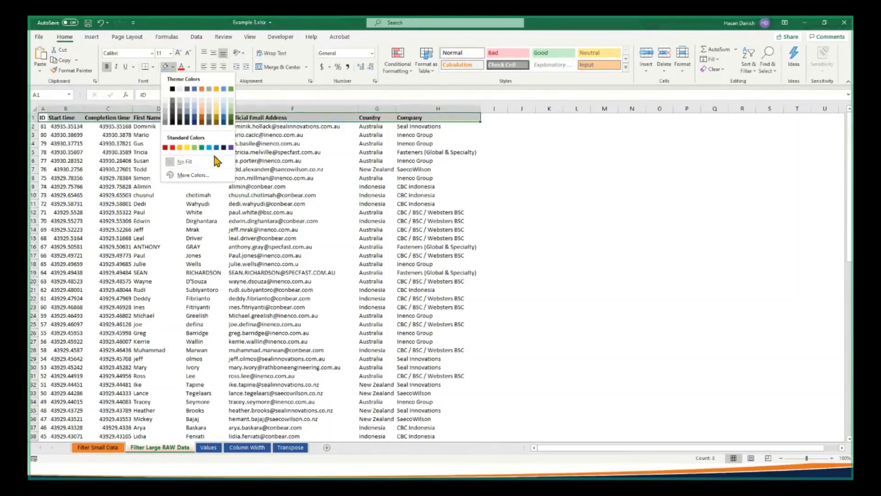
pyautogui.click(180, 147)
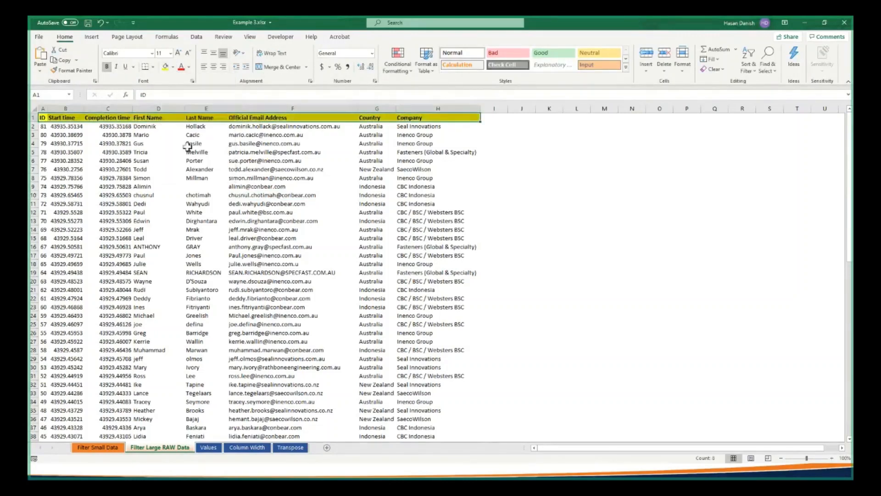
pyautogui.click(226, 161)
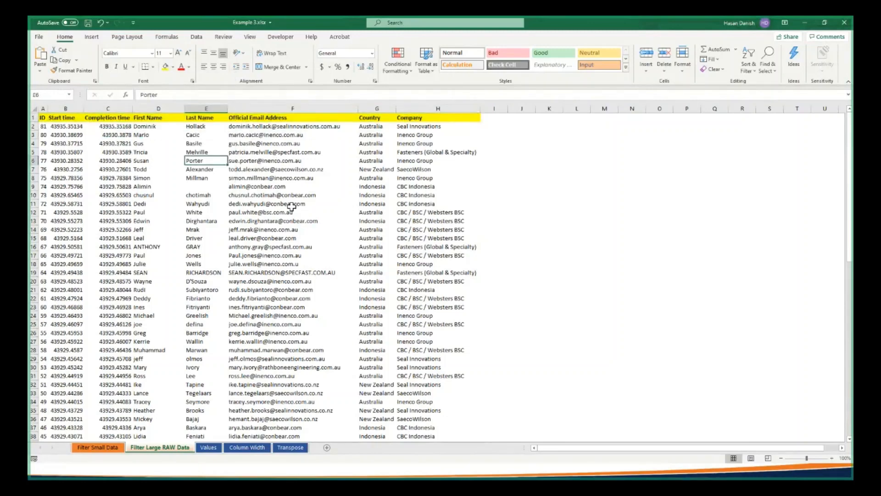
# Apply All Borders to the whole data range from A1 to H82
pyautogui.click(43, 118)
pyautogui.moveTo(43, 118); pyautogui.dragTo(422, 429)
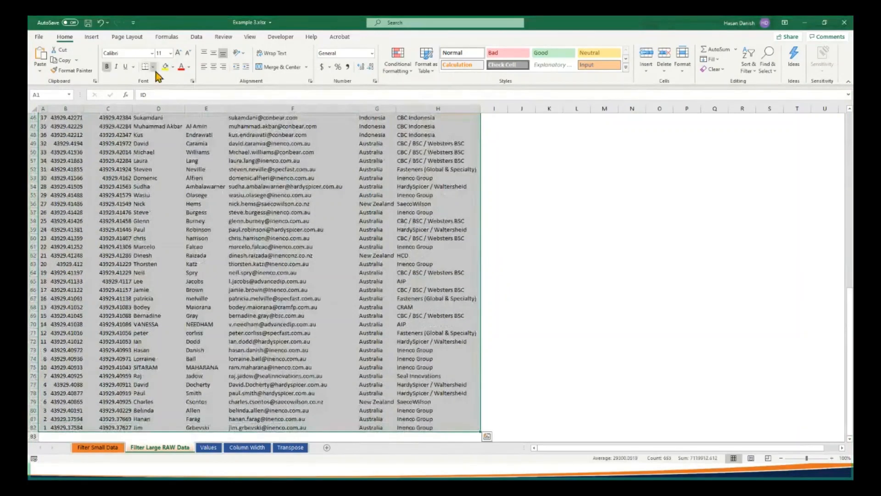
pyautogui.click(153, 67)
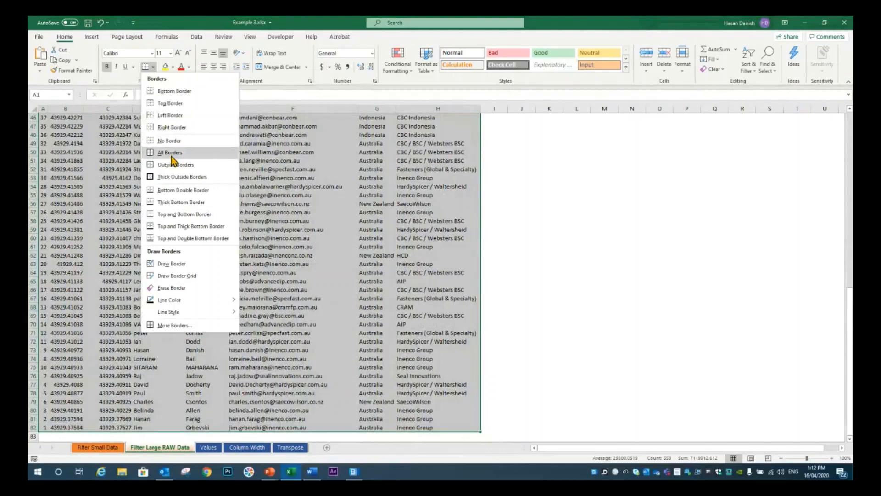
pyautogui.click(172, 155)
pyautogui.click(202, 169)
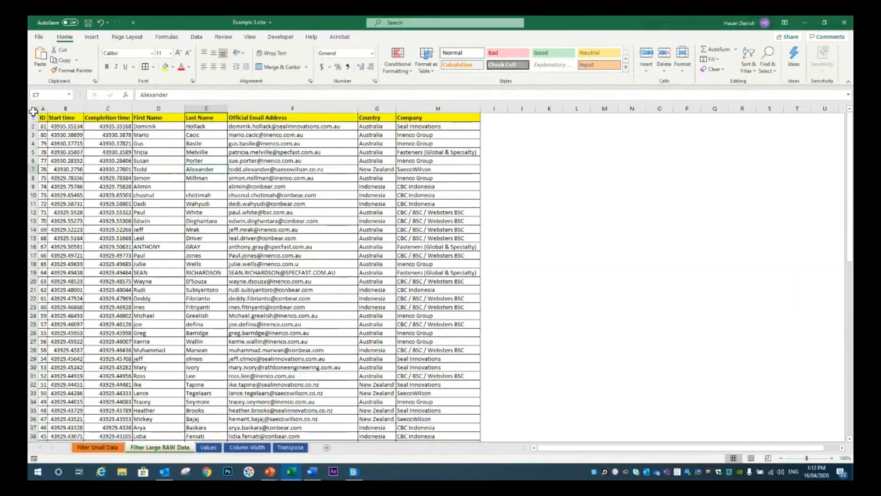
pyautogui.click(102, 153)
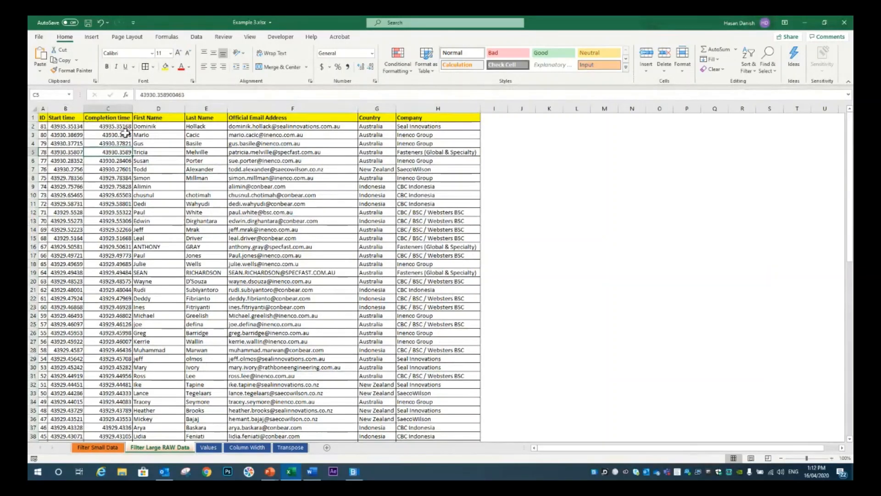
# Add filter controls to the header row A1:H1
pyautogui.moveTo(44, 116); pyautogui.dragTo(437, 114)
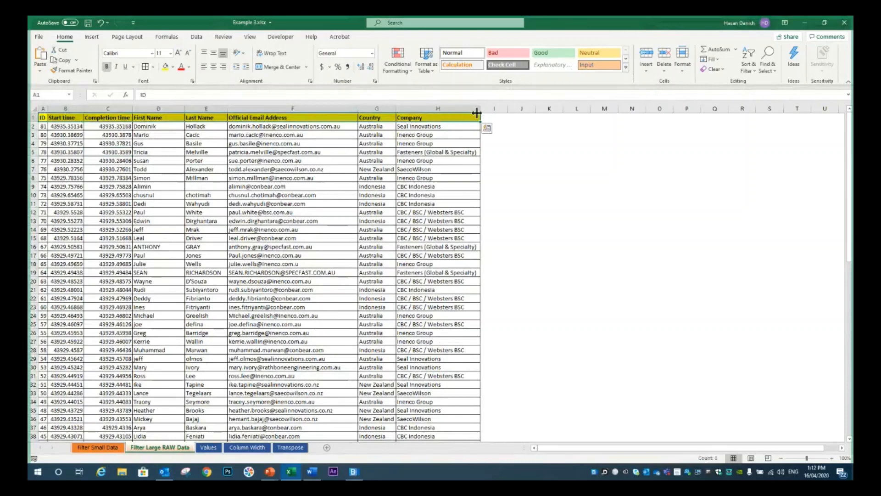
pyautogui.click(751, 68)
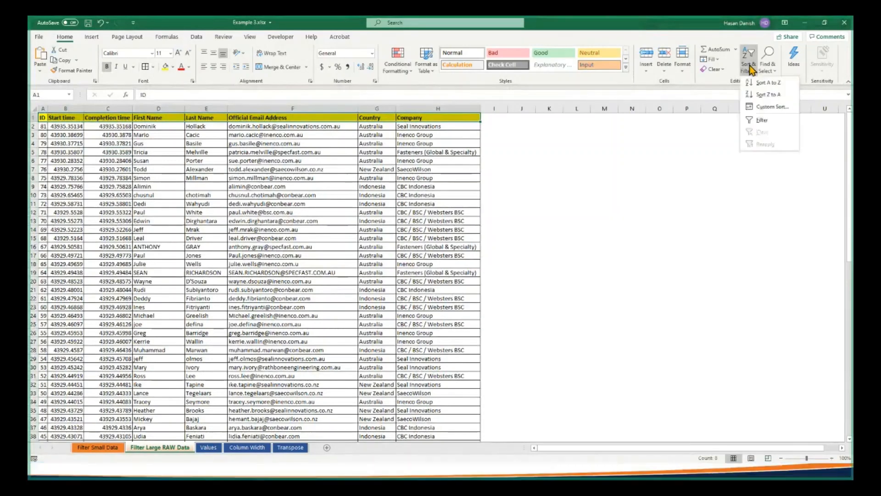
pyautogui.click(760, 119)
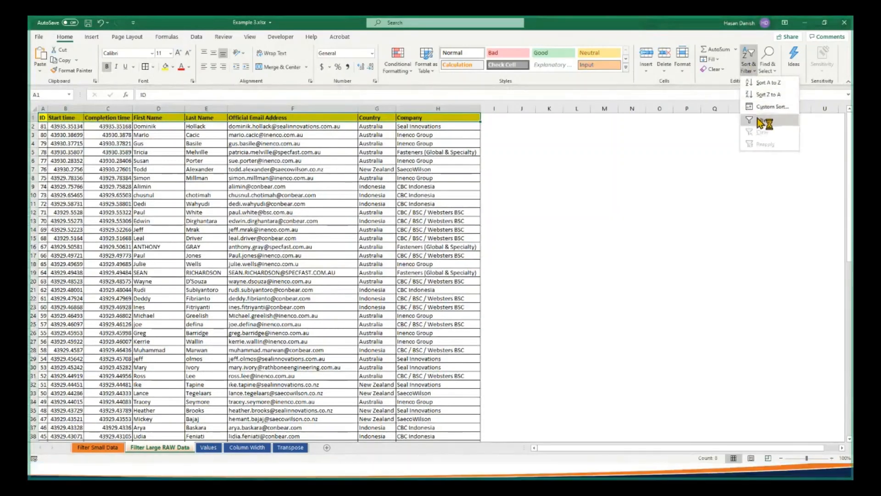
pyautogui.click(213, 151)
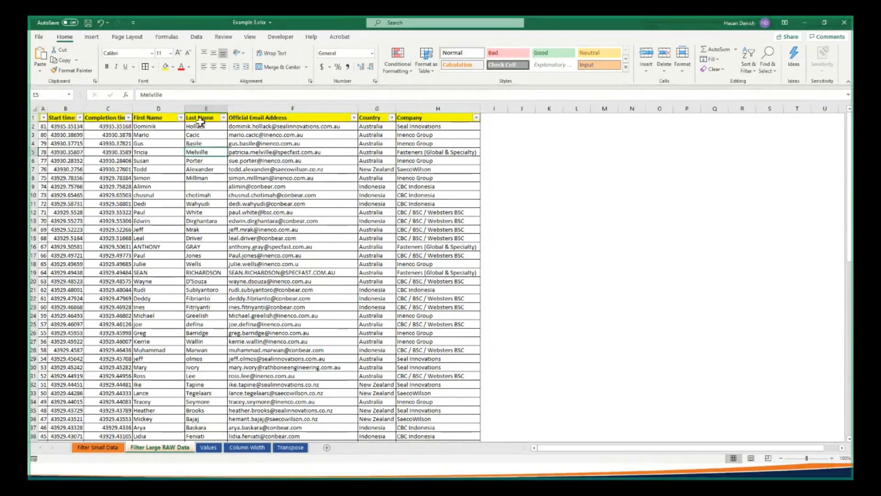
# Filter the Country column to Australia only, look through the rows, and clear the filter again
pyautogui.click(391, 118)
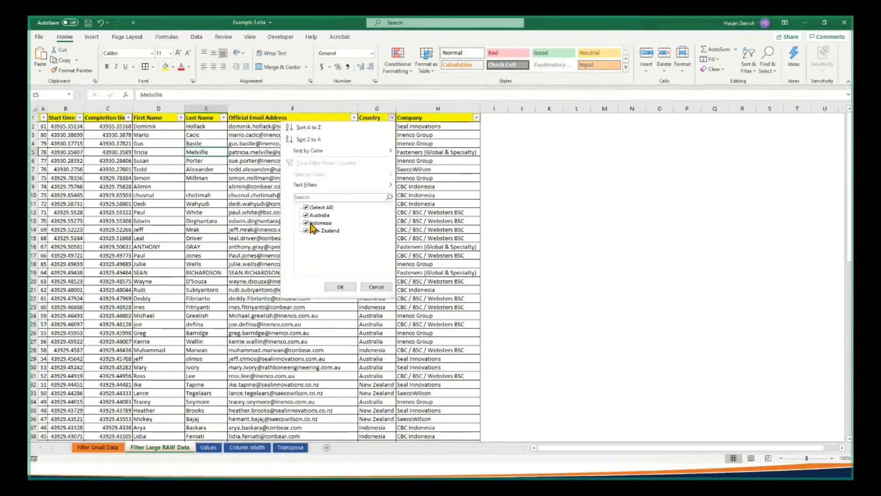
pyautogui.click(307, 208)
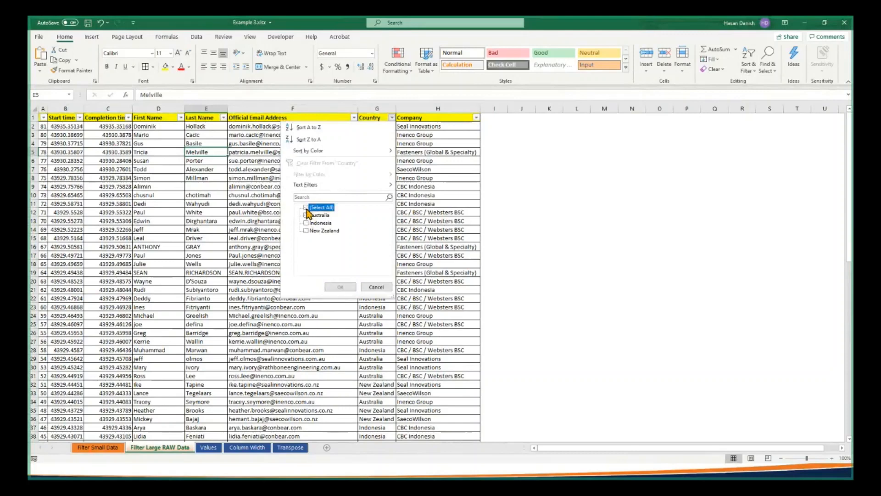
pyautogui.click(307, 216)
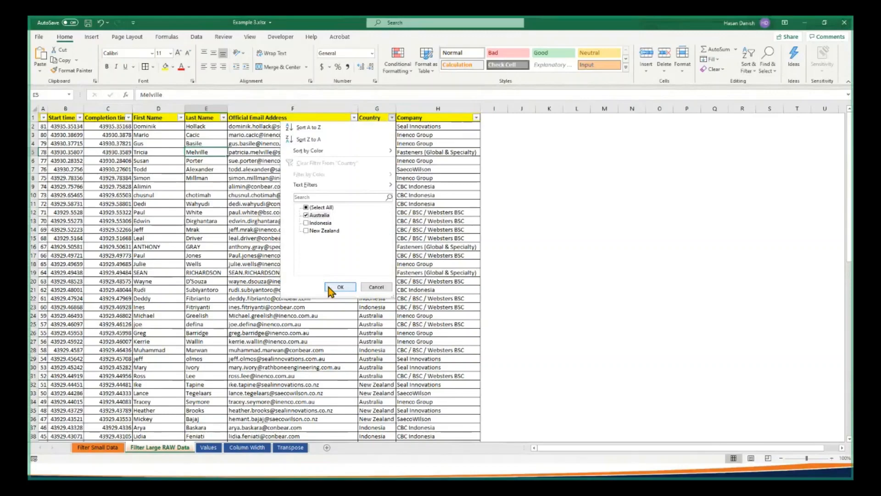
pyautogui.click(330, 288)
pyautogui.scroll(-8, 400, 265)
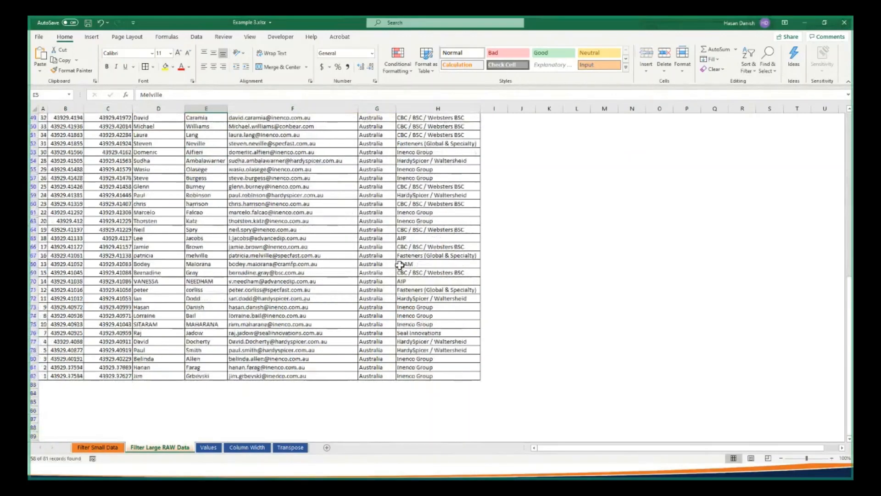
pyautogui.scroll(9, 400, 265)
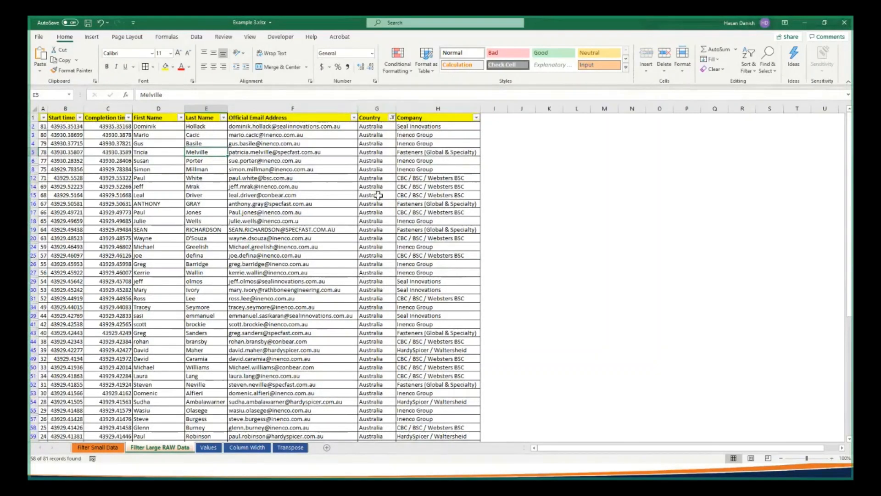
pyautogui.click(392, 118)
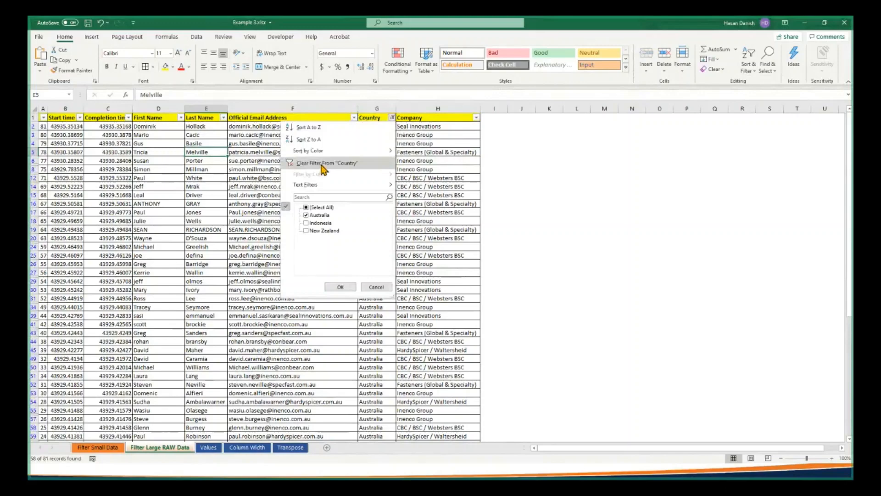
pyautogui.click(321, 165)
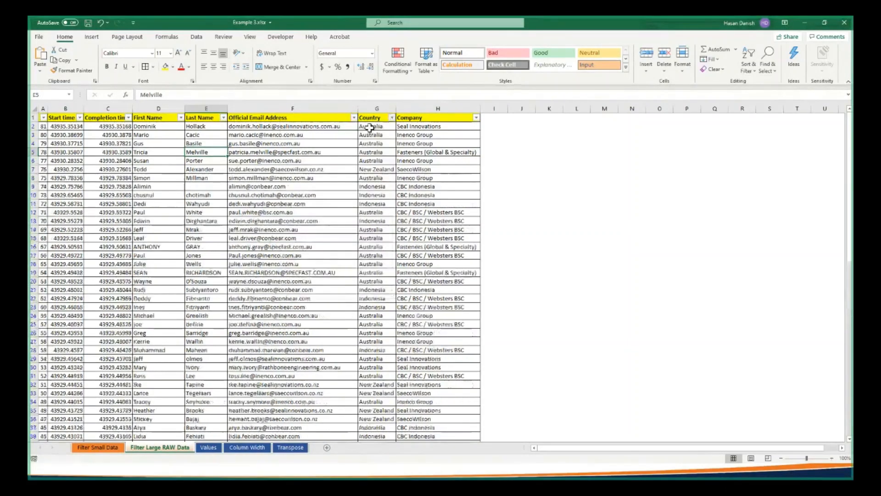
# Filter the Country column to Indonesia only, and reselect all countries to restore the full list
pyautogui.click(392, 118)
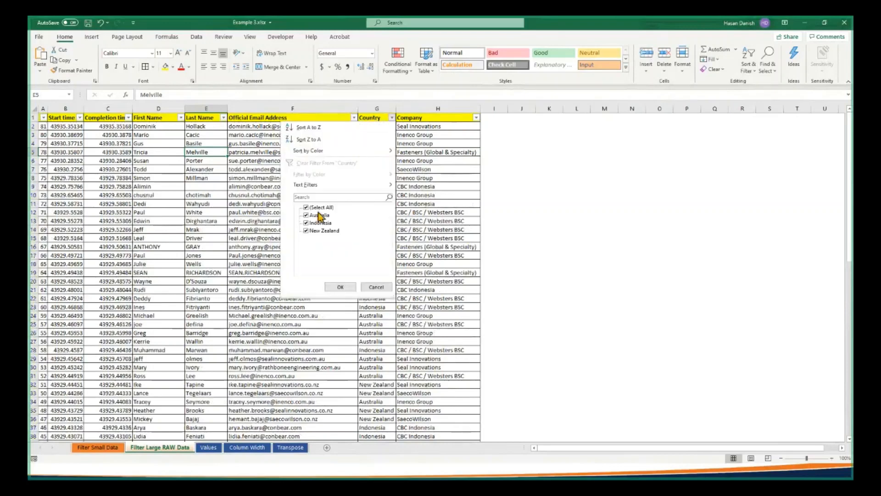
pyautogui.click(307, 208)
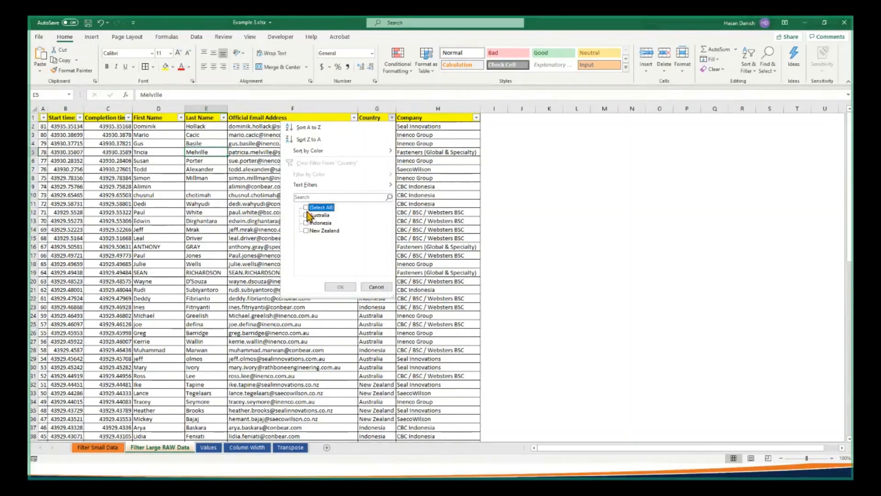
pyautogui.click(306, 223)
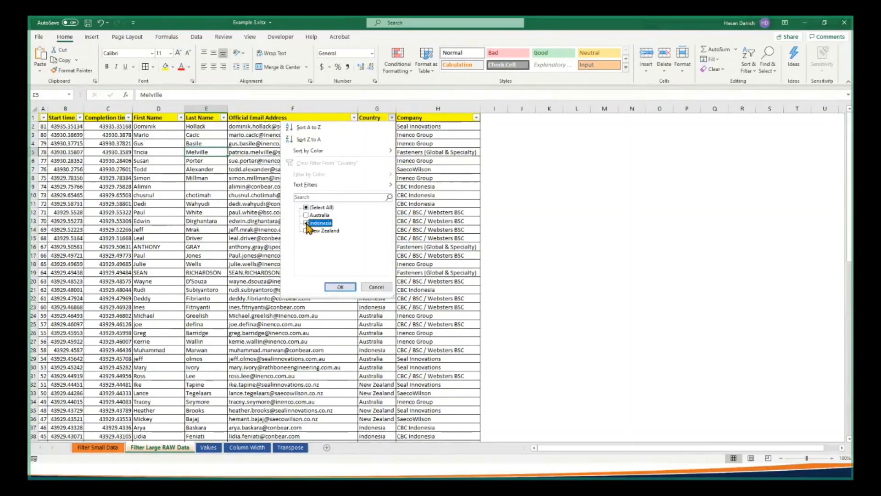
pyautogui.click(339, 287)
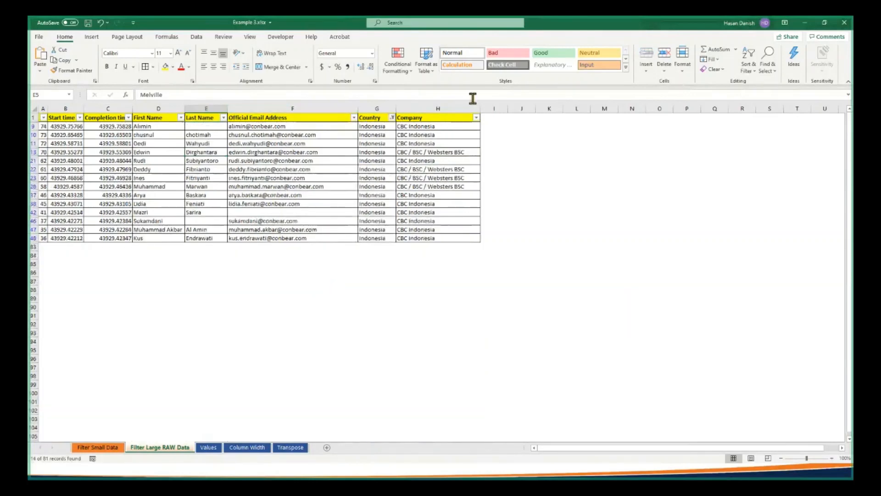
pyautogui.click(391, 117)
pyautogui.click(307, 207)
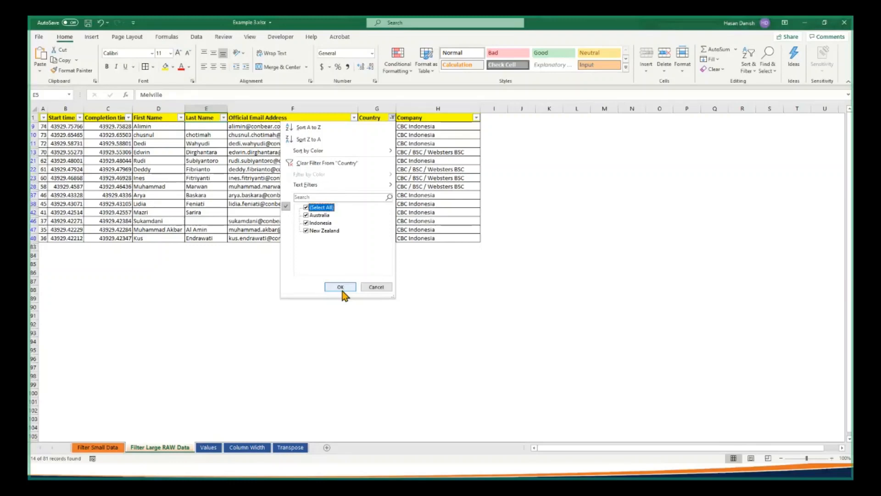
pyautogui.click(342, 287)
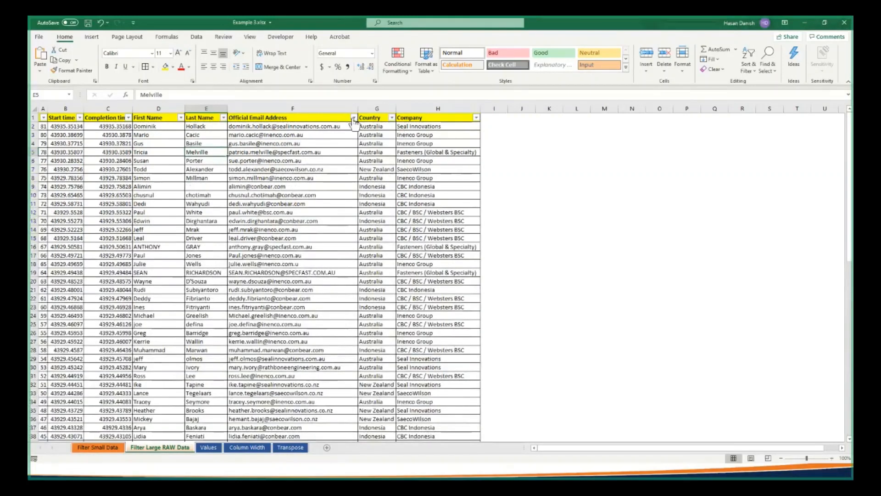
# Filter the Official Email Address column to addresses ending with inenco.com.au, and clear that column's filter again
pyautogui.click(288, 149)
pyautogui.moveTo(288, 149); pyautogui.dragTo(311, 247)
pyautogui.click(288, 165)
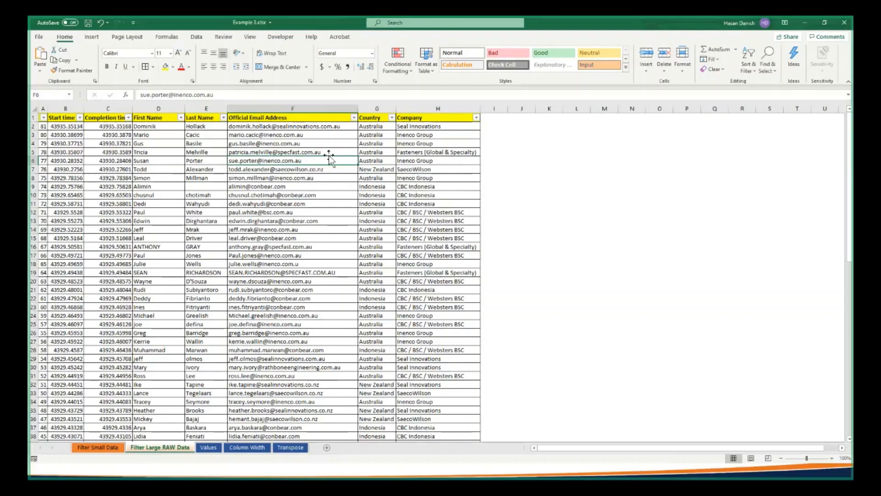
pyautogui.click(354, 118)
pyautogui.press('Escape')
pyautogui.click(353, 117)
pyautogui.moveTo(334, 185)
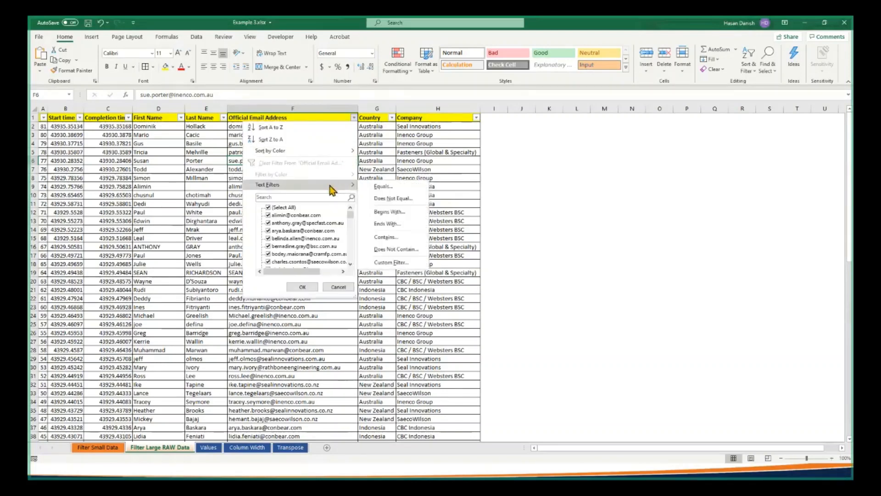
pyautogui.click(384, 223)
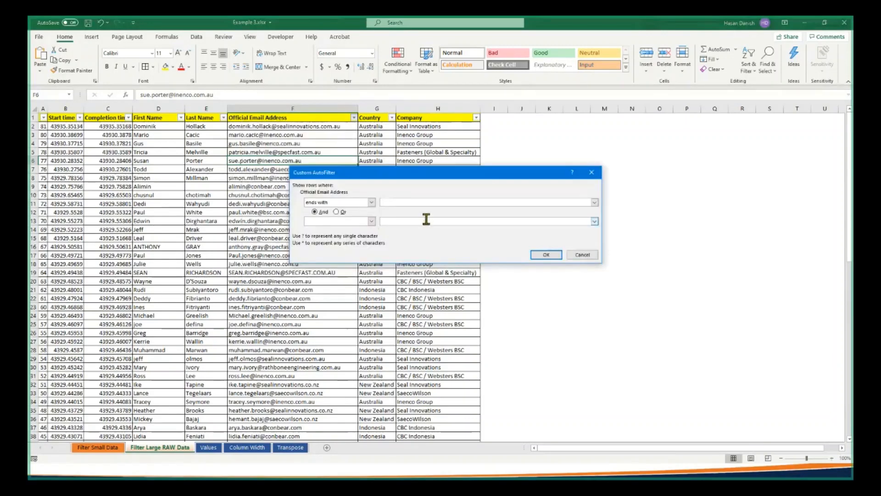
pyautogui.write('inenco.com.au')
pyautogui.click(546, 256)
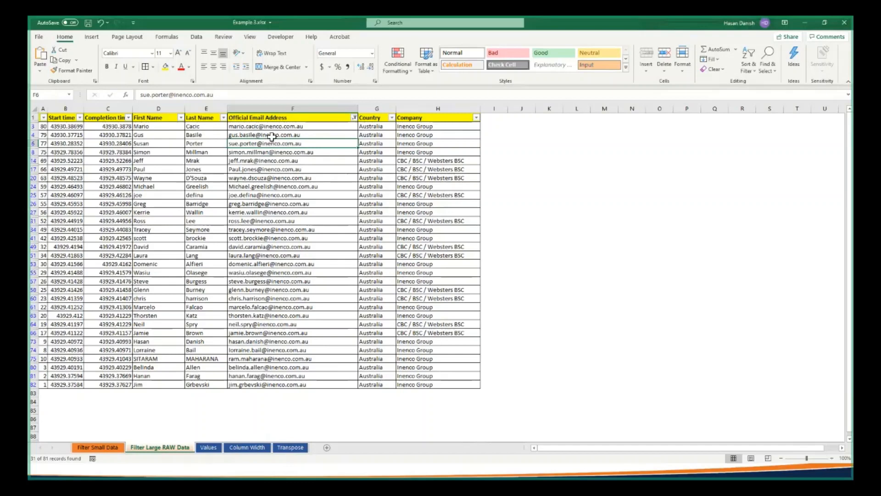
pyautogui.click(354, 117)
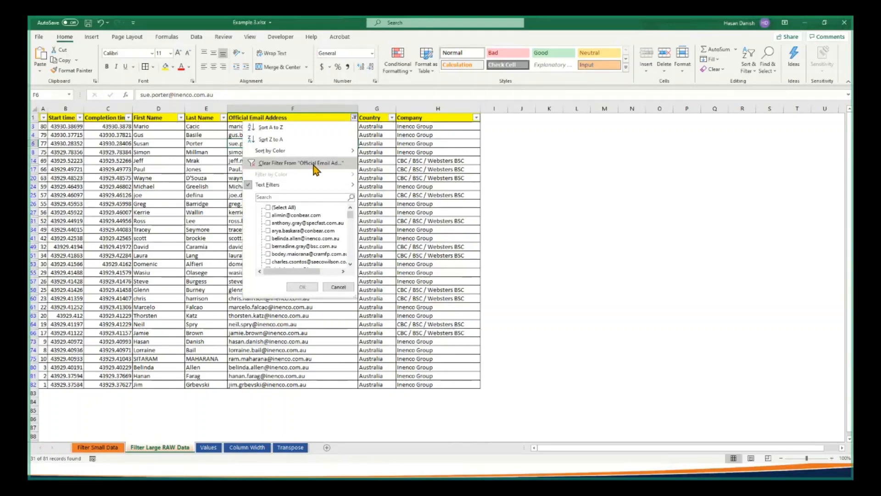
pyautogui.click(298, 163)
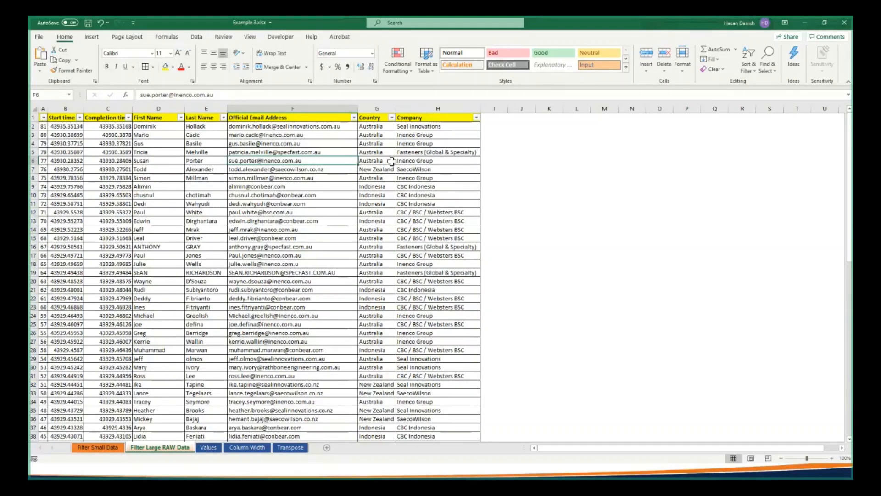
pyautogui.click(749, 67)
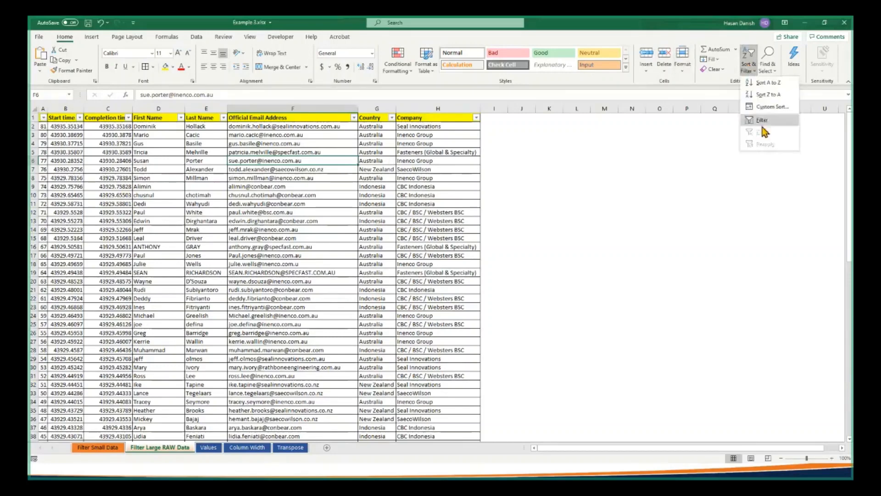
pyautogui.click(353, 119)
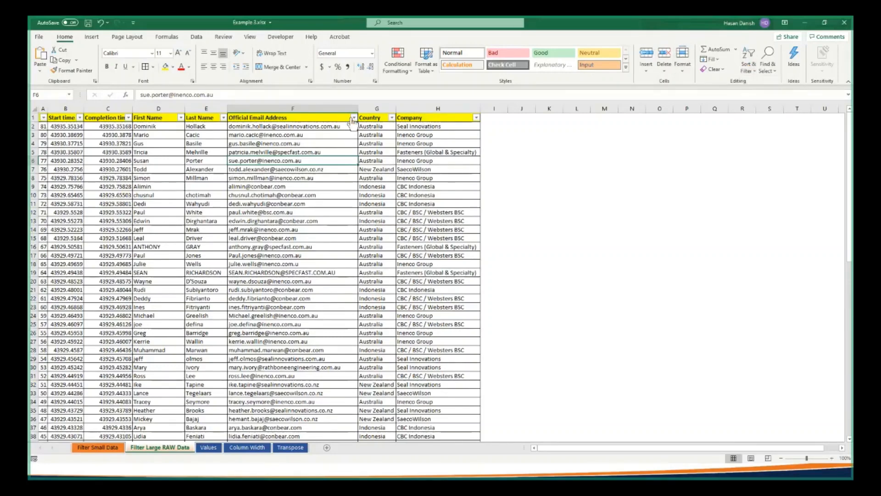
pyautogui.click(353, 119)
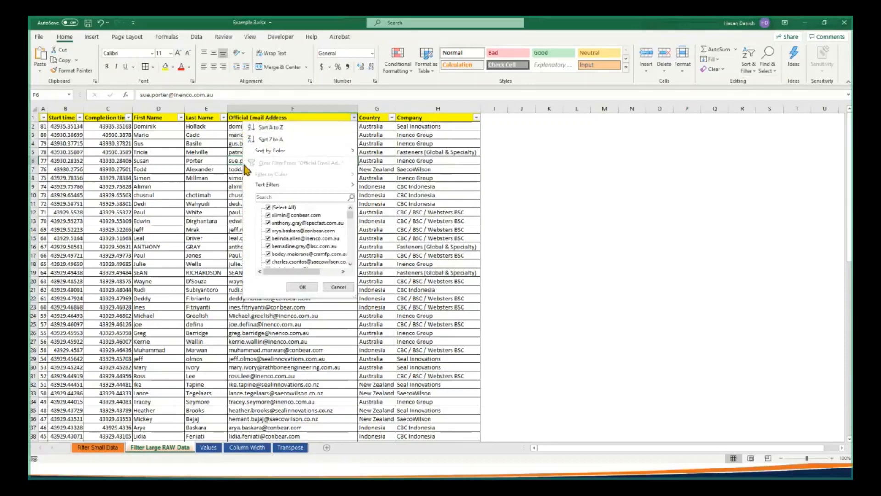
pyautogui.click(189, 147)
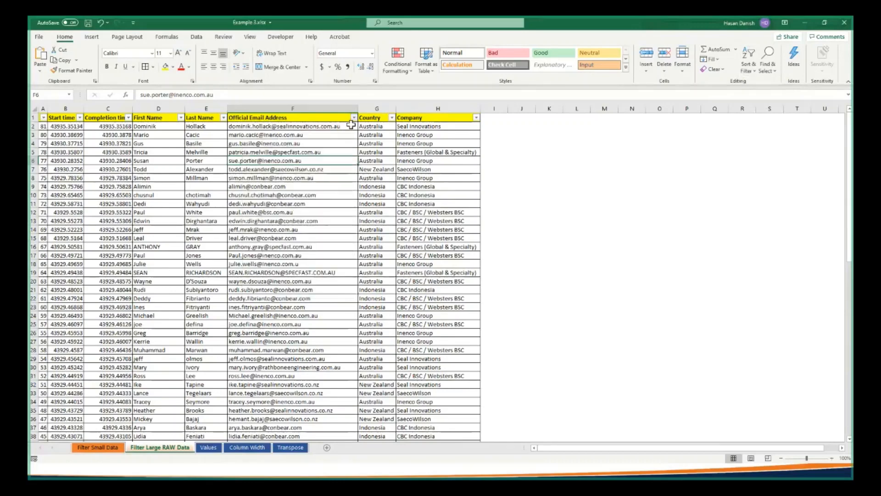
# Filter the Country column to Australia only, and clear all filters from the sheet
pyautogui.click(392, 119)
pyautogui.click(306, 208)
pyautogui.click(306, 215)
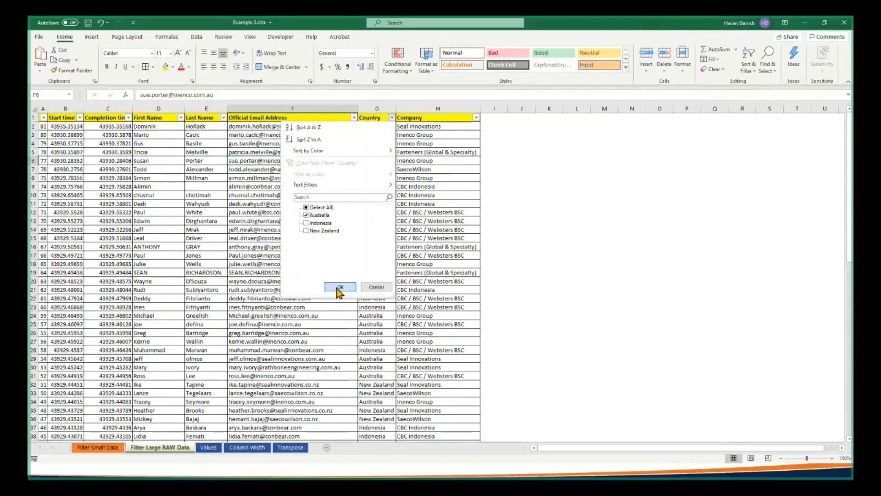
pyautogui.click(338, 287)
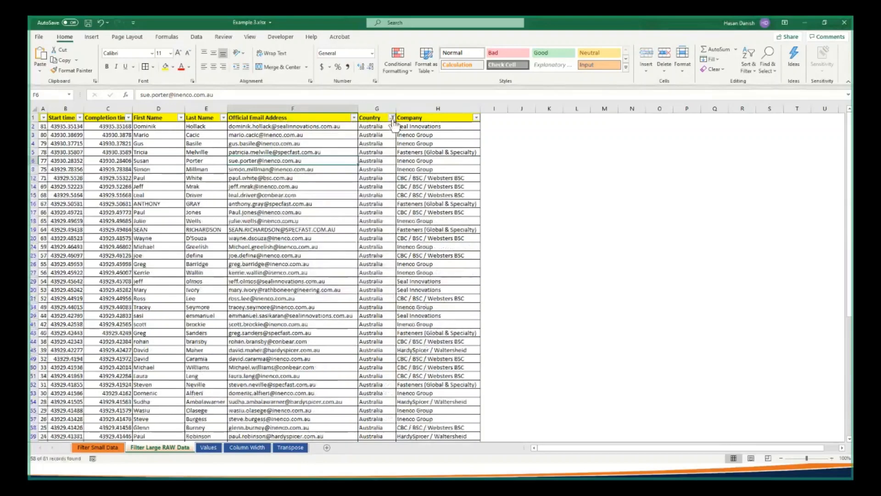
pyautogui.click(749, 70)
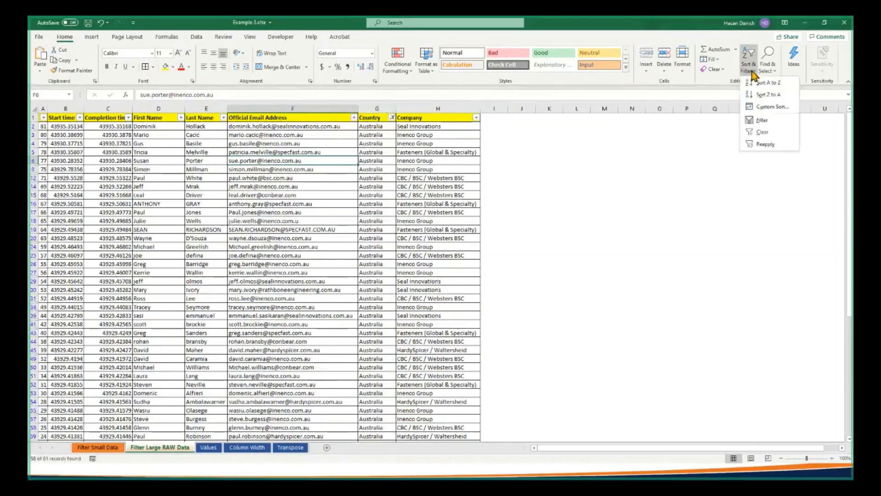
pyautogui.click(755, 131)
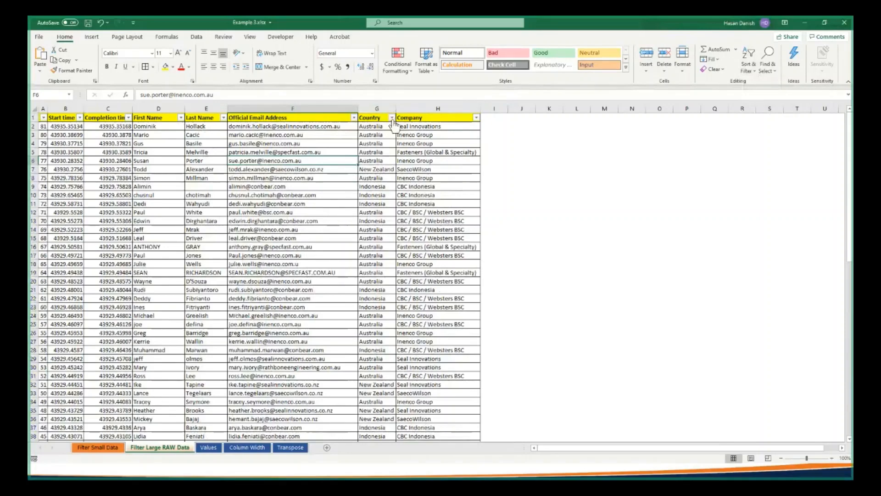
# Set up a custom filter on the Official Email Address column whose first condition is ends with inenco.com.au
pyautogui.click(355, 118)
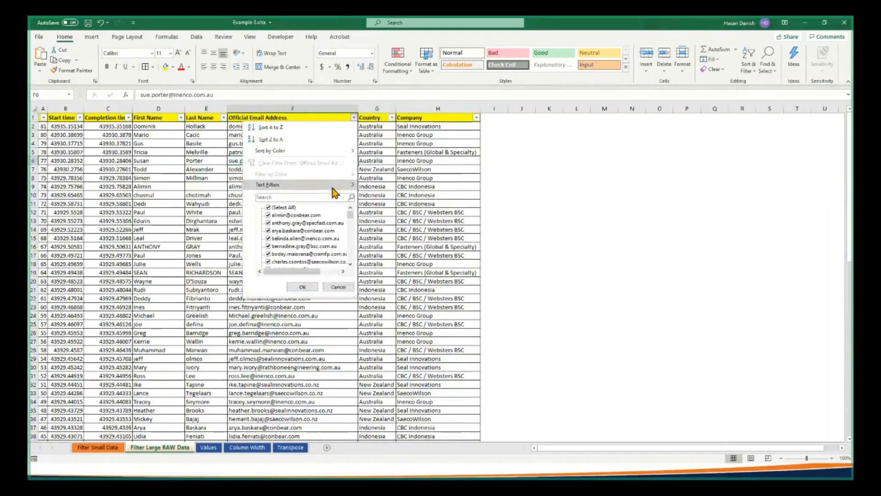
pyautogui.moveTo(340, 184)
pyautogui.click(404, 221)
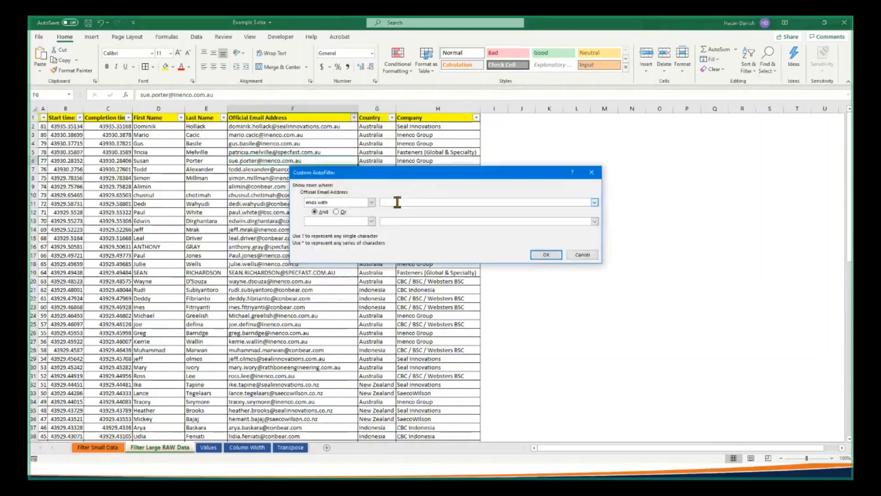
pyautogui.write('inenco.com.au')
# Add a second email condition, ends with conbear.com, combined with And, and apply the custom filter
pyautogui.click(372, 221)
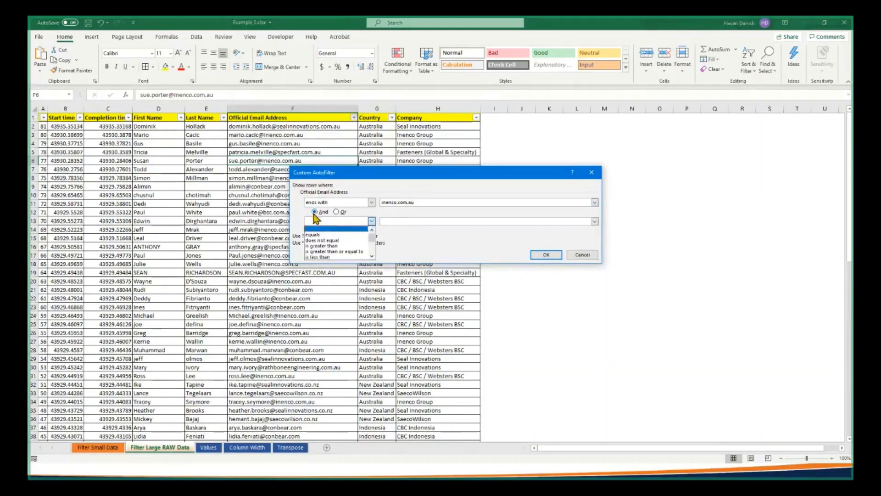
pyautogui.scroll(-2, 332, 254)
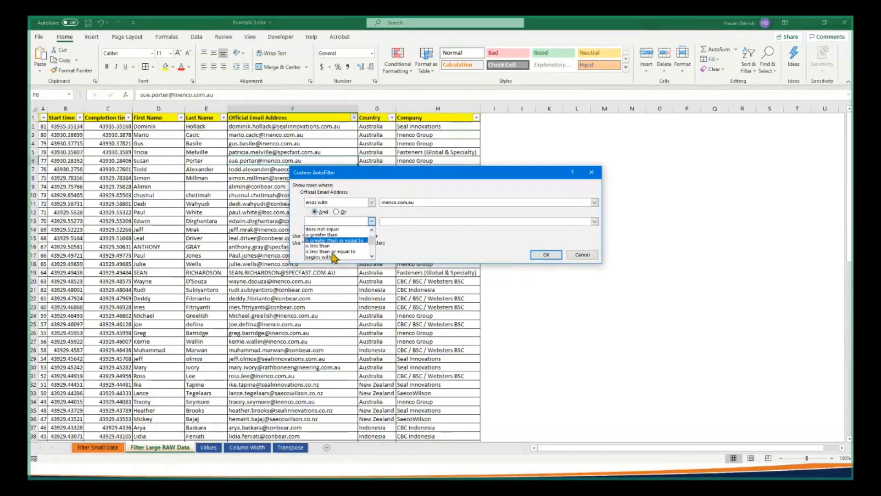
pyautogui.scroll(-3, 332, 254)
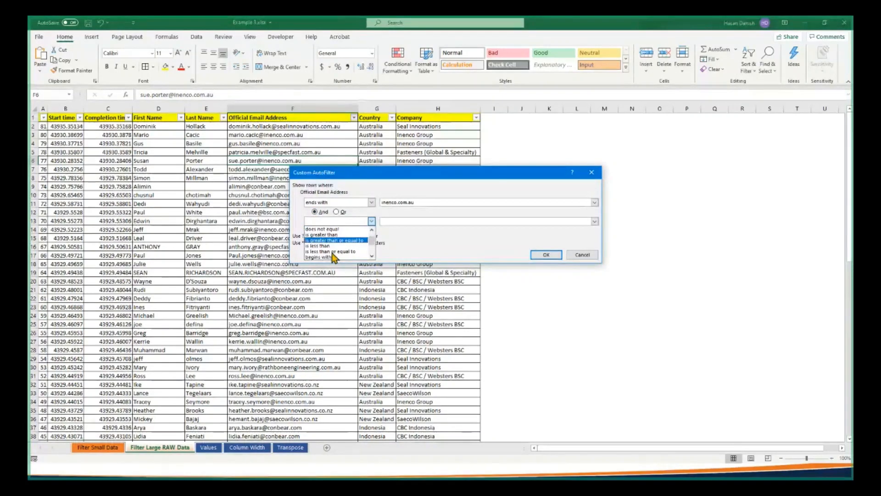
pyautogui.click(332, 253)
pyautogui.click(419, 222)
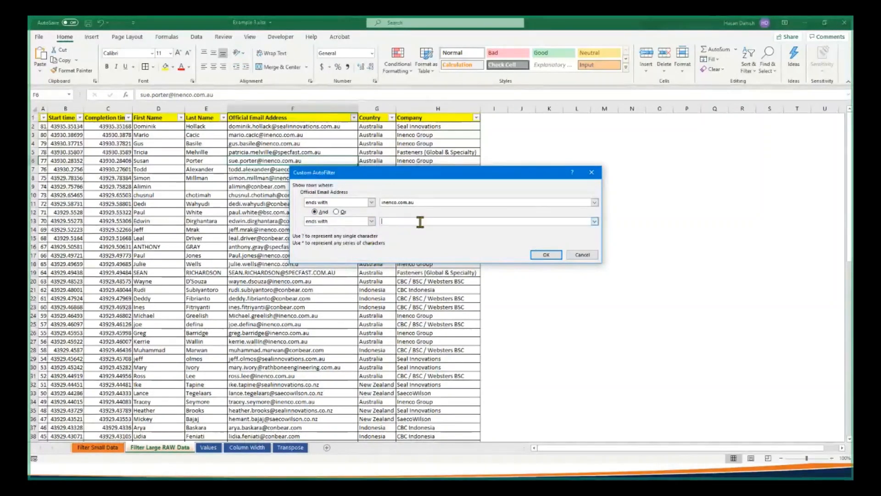
pyautogui.write('conbear.com')
pyautogui.click(546, 255)
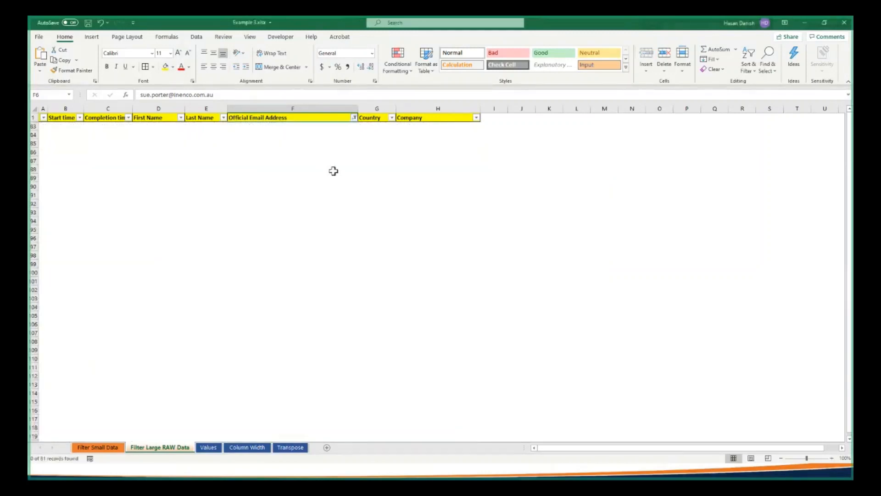
# Switch the two conditions of the email address filter from And to Or, apply it, and look through the rows
pyautogui.click(355, 117)
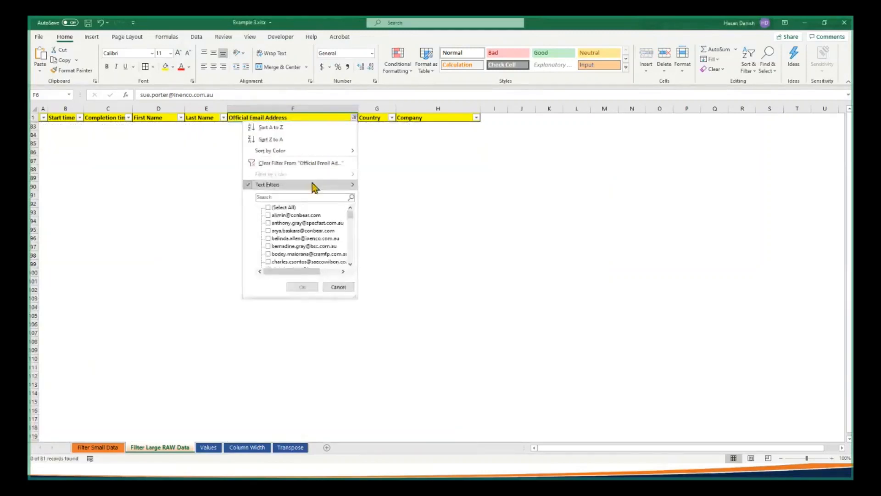
pyautogui.moveTo(312, 183)
pyautogui.click(391, 263)
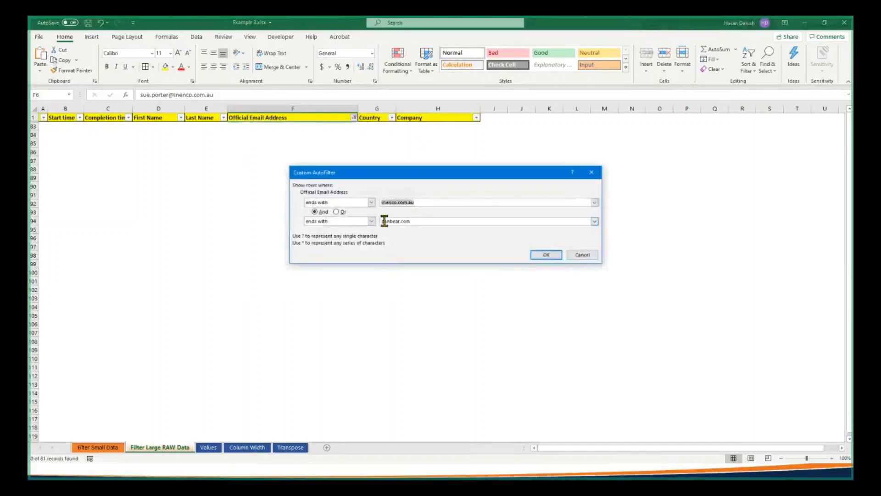
pyautogui.click(337, 212)
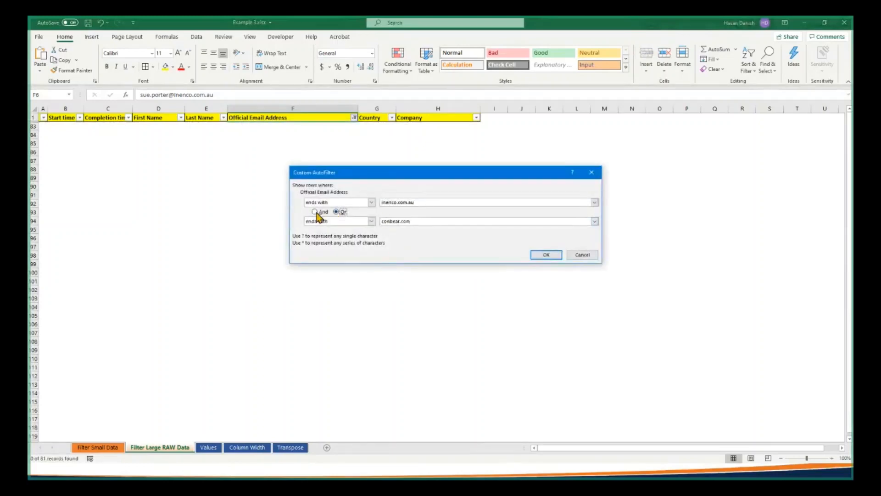
pyautogui.click(543, 255)
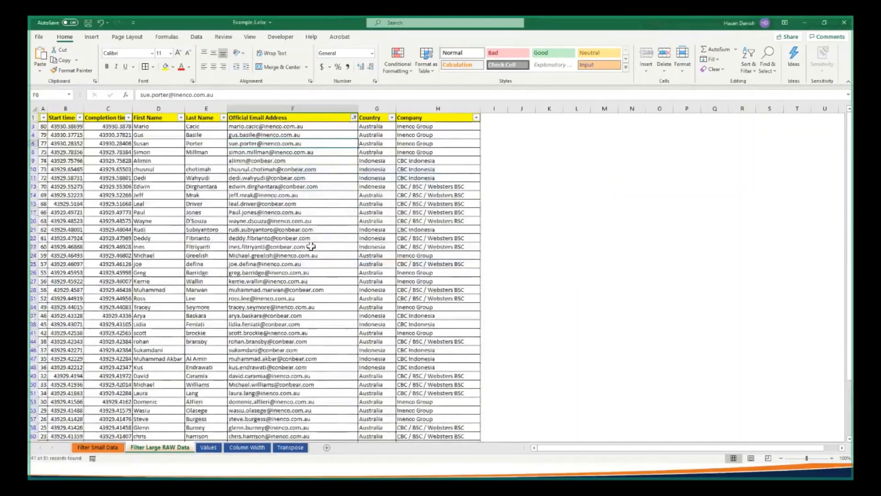
pyautogui.scroll(-2, 311, 247)
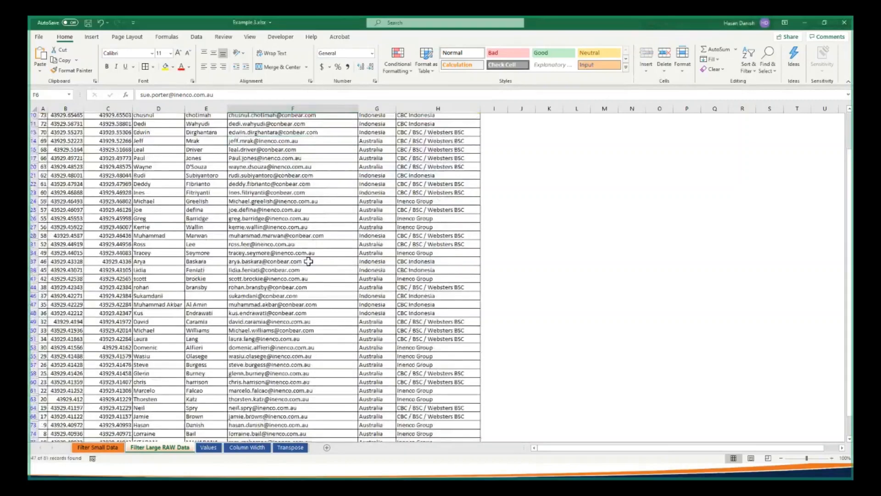
pyautogui.scroll(-2, 309, 261)
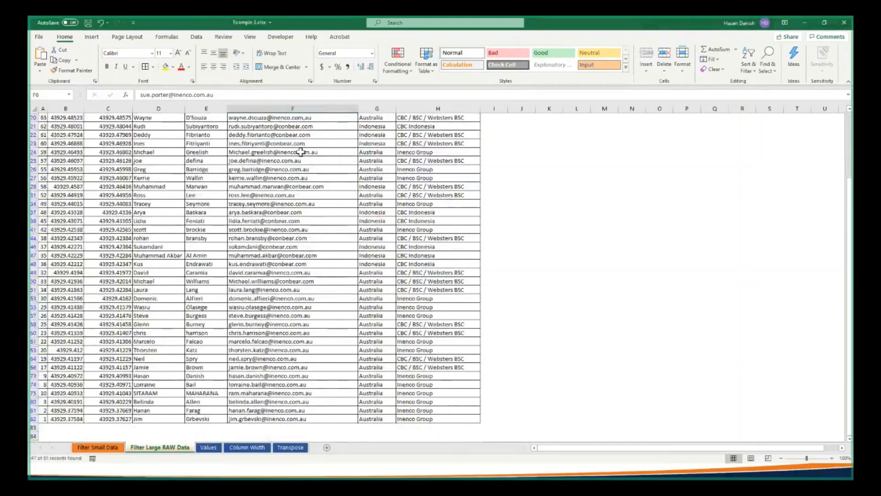
pyautogui.scroll(4, 300, 151)
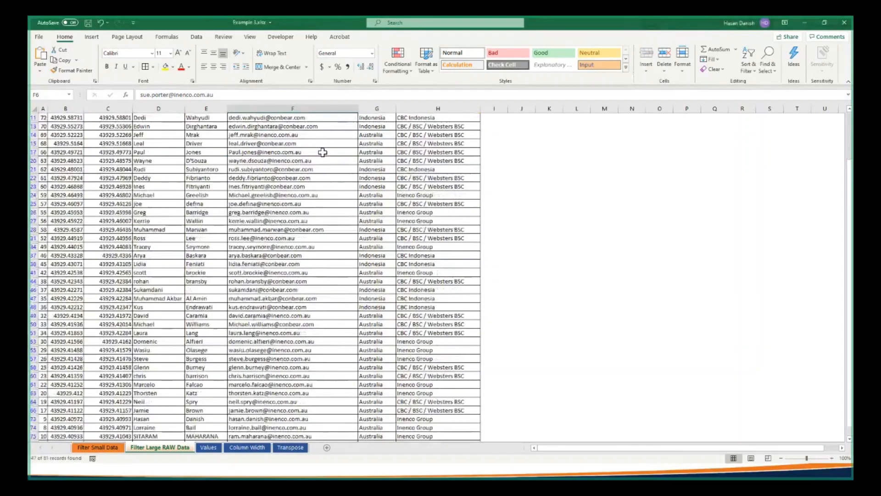
# Clear the email address filter so that all rows of the sheet are listed
pyautogui.click(354, 118)
pyautogui.moveTo(320, 183)
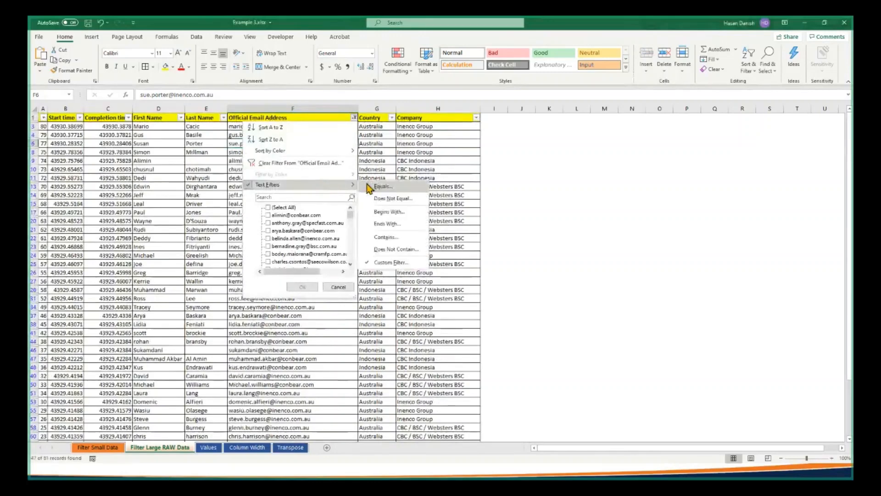
pyautogui.click(745, 74)
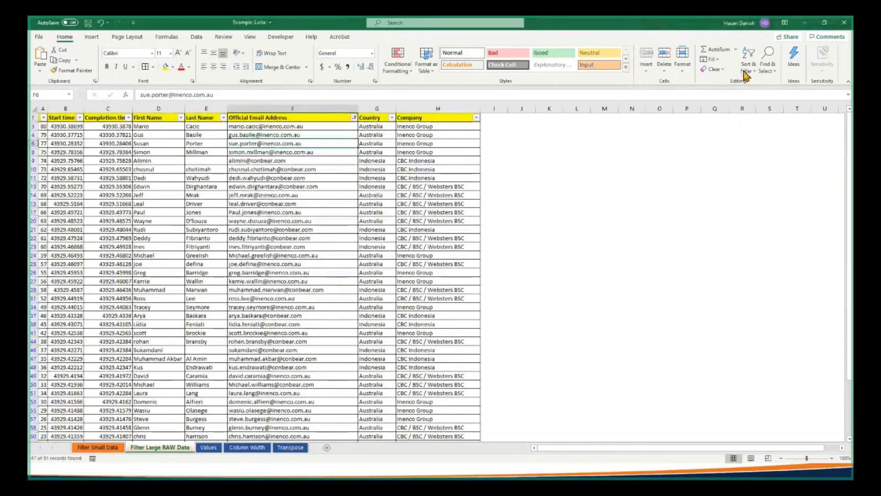
pyautogui.click(746, 71)
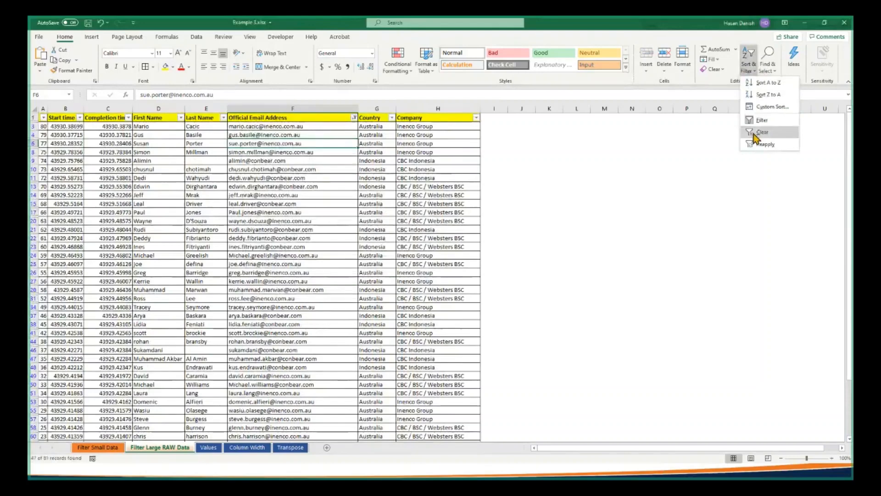
pyautogui.click(754, 134)
# Set up an ends with text filter on the Official Email Address column with inenco.com.au as its first condition
pyautogui.click(354, 117)
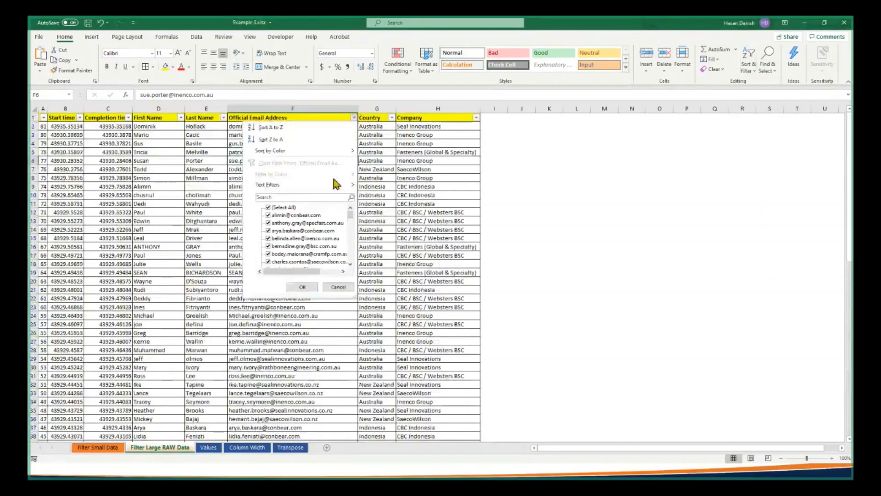
pyautogui.moveTo(336, 189)
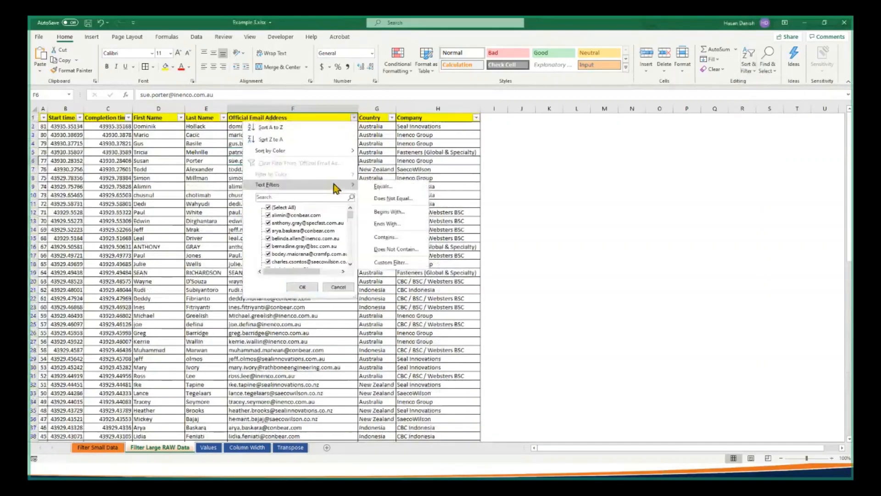
pyautogui.click(395, 223)
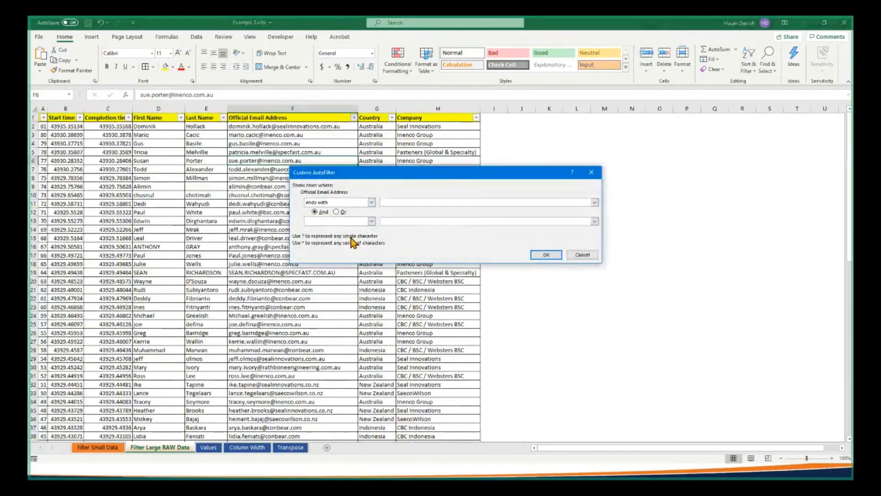
pyautogui.click(407, 202)
pyautogui.write('inenco.com')
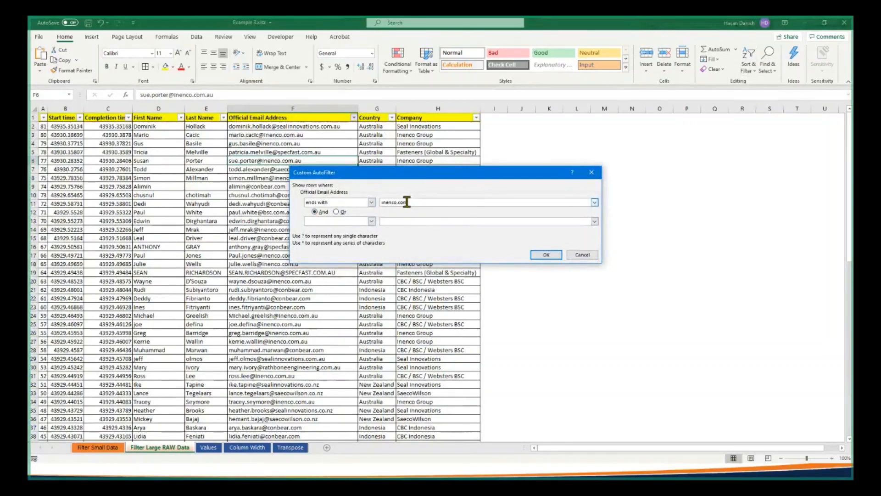
pyautogui.write('.au')
# Add a second email condition, ends with conbear.com, combined with Or, apply the filter, and look through the rows
pyautogui.click(336, 211)
pyautogui.click(372, 221)
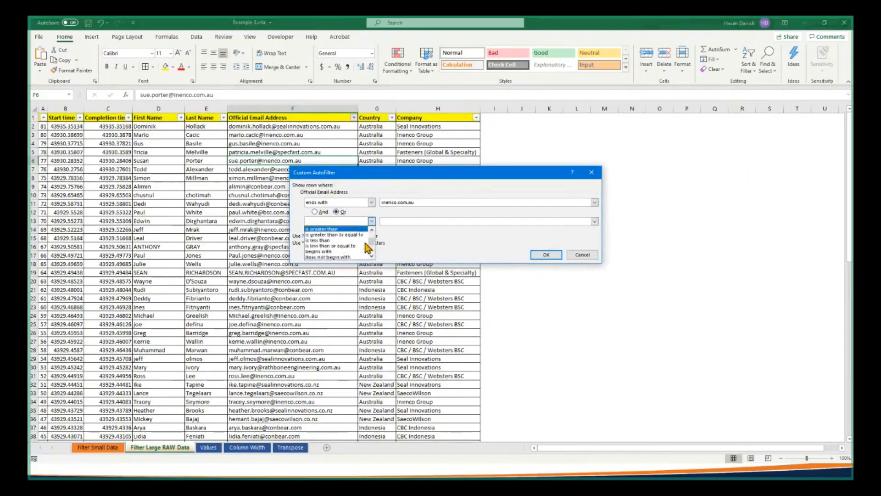
pyautogui.scroll(-1, 362, 248)
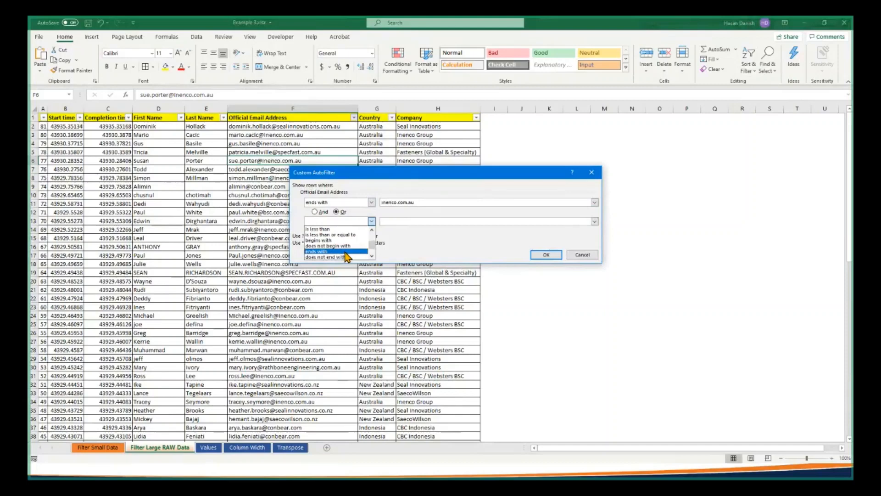
pyautogui.click(345, 252)
pyautogui.click(409, 221)
pyautogui.write('conbear.com')
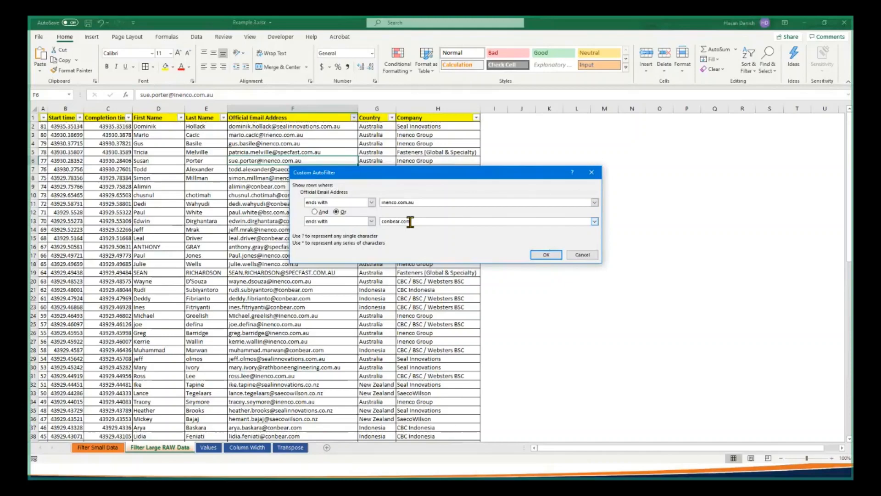
pyautogui.press('Return')
pyautogui.scroll(-5, 323, 260)
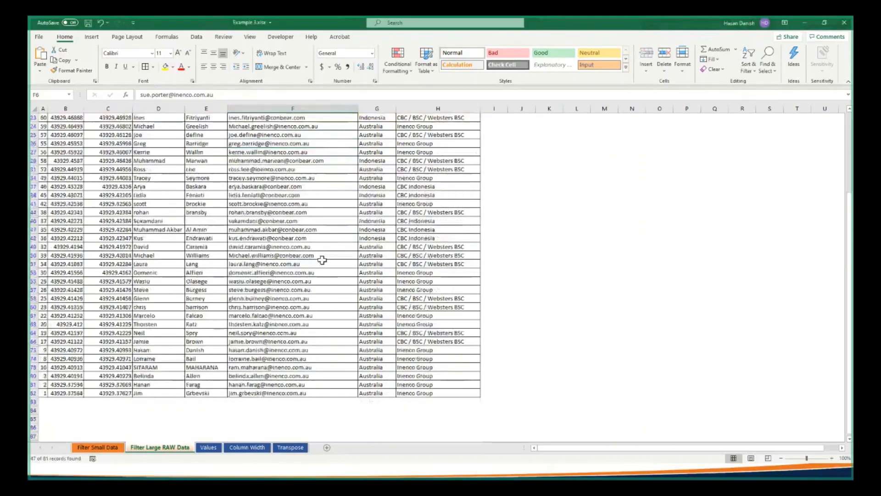
pyautogui.scroll(5, 322, 260)
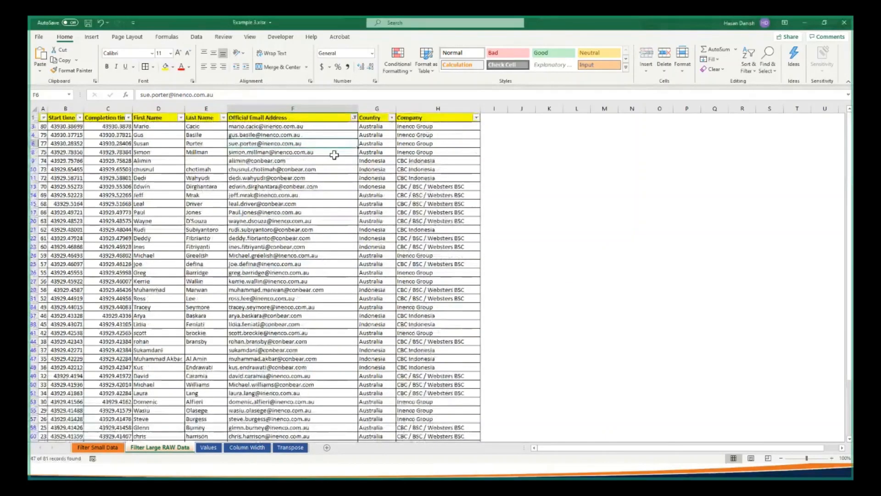
# Clear the email address filter, and clear the filter and sorting of the table on the Filter Small Data sheet as well
pyautogui.click(743, 73)
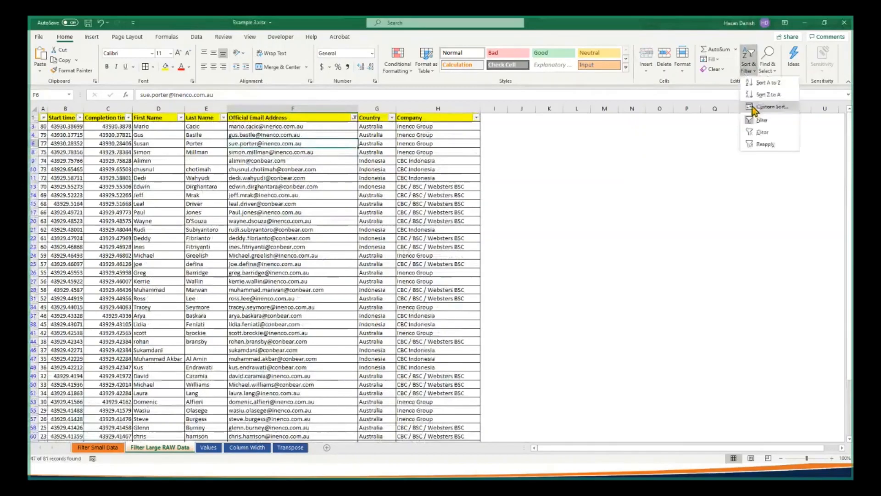
pyautogui.click(755, 132)
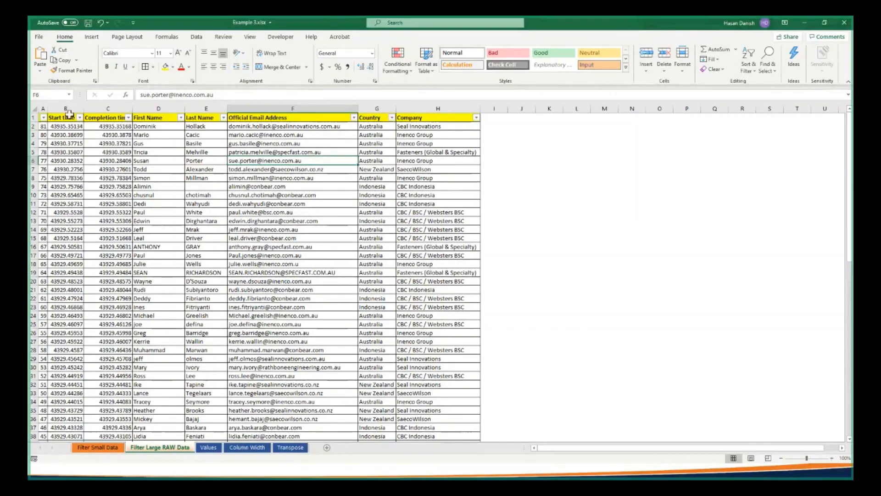
pyautogui.moveTo(65, 126); pyautogui.dragTo(95, 478)
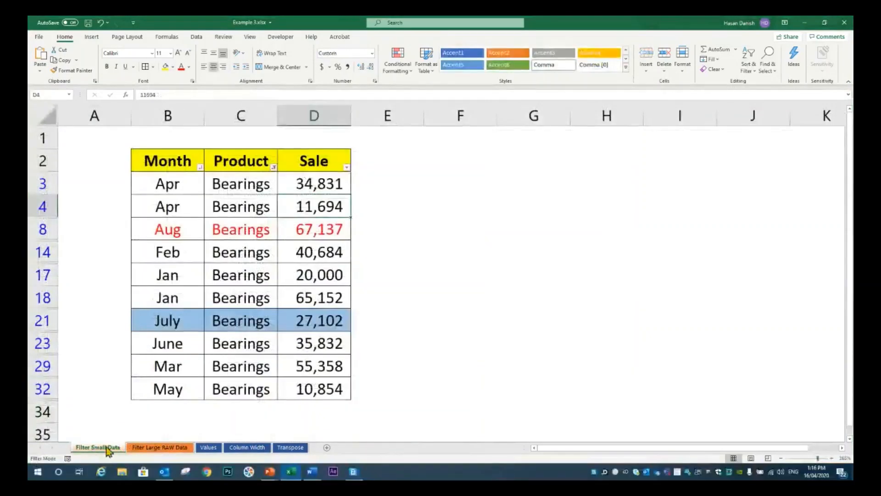
pyautogui.click(260, 205)
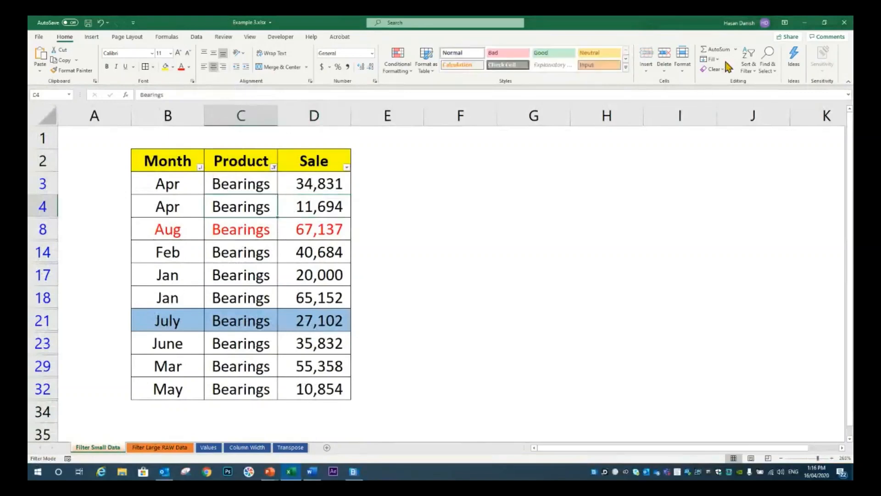
pyautogui.click(751, 61)
pyautogui.click(762, 127)
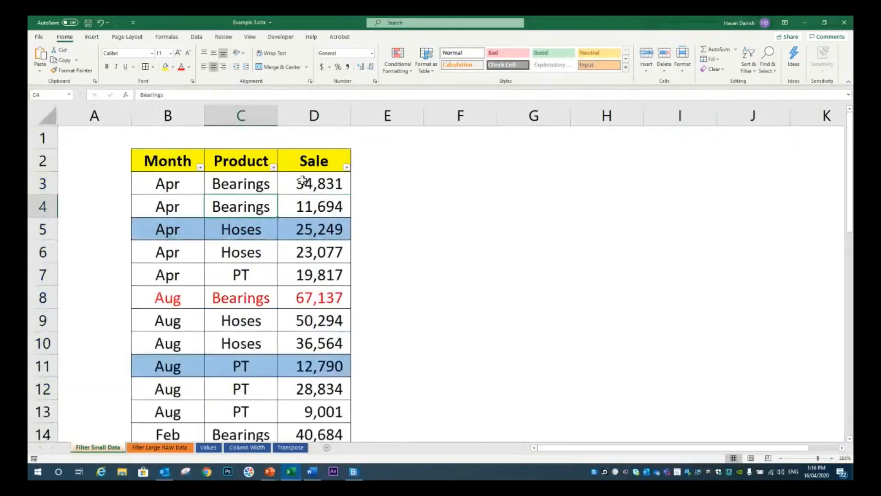
# Filter the Sale column to its top 10 items and select the remaining sale values
pyautogui.click(346, 168)
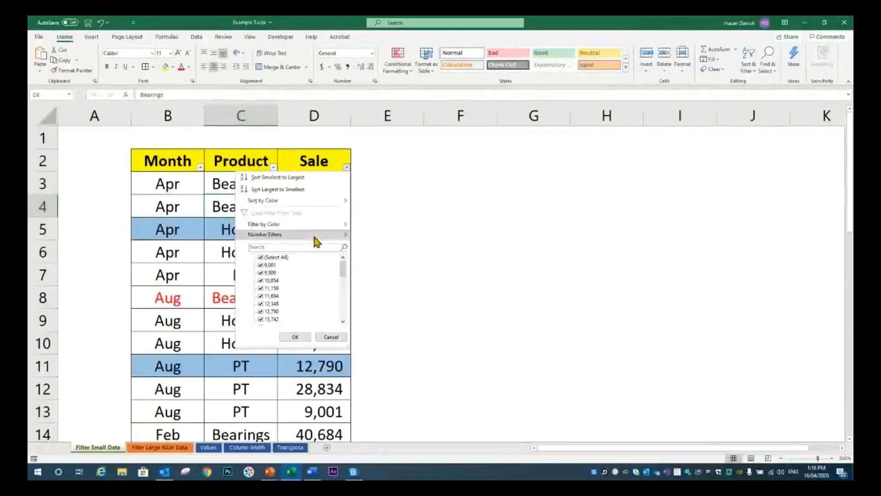
pyautogui.moveTo(315, 239)
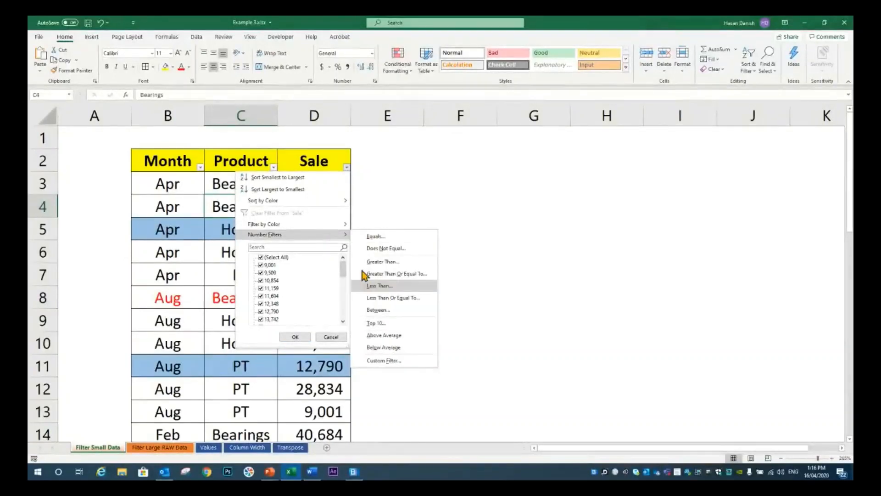
pyautogui.click(393, 323)
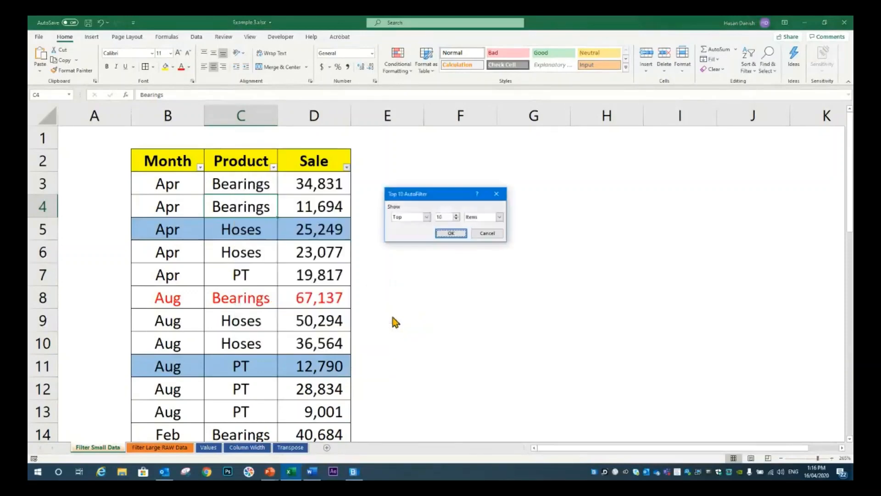
pyautogui.click(452, 234)
pyautogui.scroll(-2, 398, 252)
pyautogui.scroll(1, 398, 252)
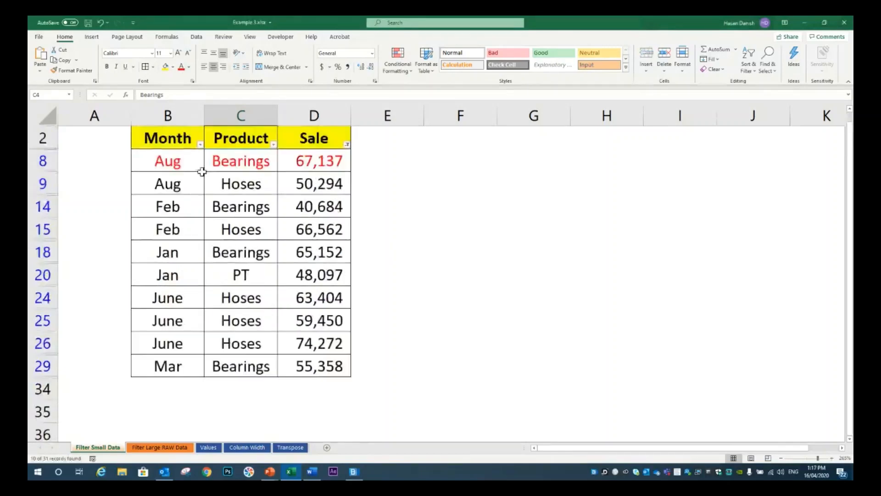
pyautogui.moveTo(202, 172); pyautogui.dragTo(187, 364)
pyautogui.moveTo(333, 156); pyautogui.dragTo(326, 361)
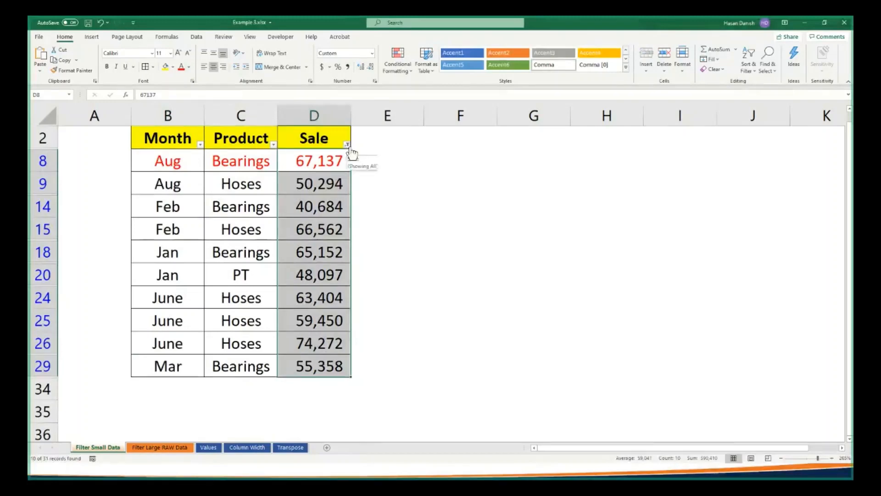
# Clear the top 10 filter from the Sale column and look through the full list
pyautogui.click(347, 146)
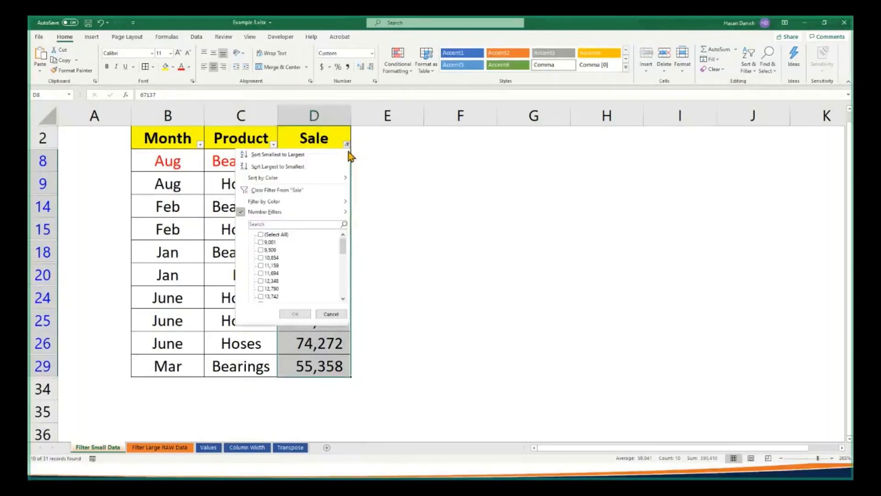
pyautogui.click(315, 196)
pyautogui.scroll(-8, 332, 189)
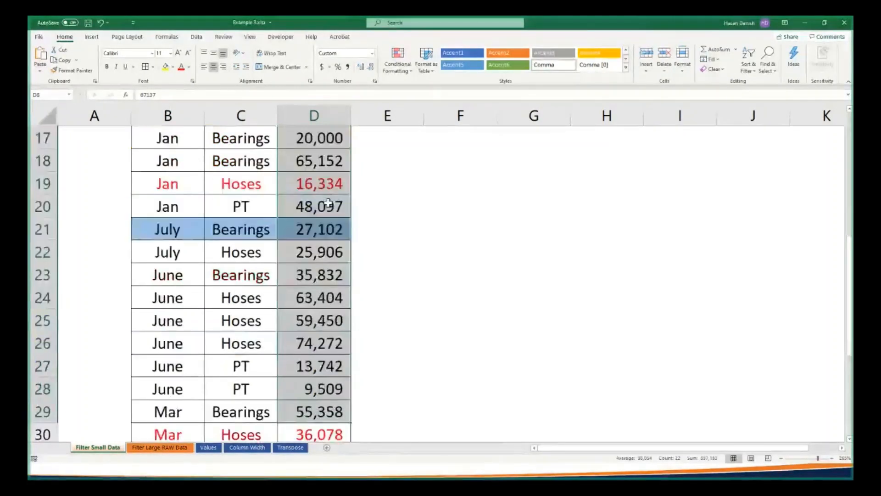
pyautogui.scroll(8, 334, 245)
# Remove the fill colour from the table's data cells B3:D32 and make their text black
pyautogui.click(170, 186)
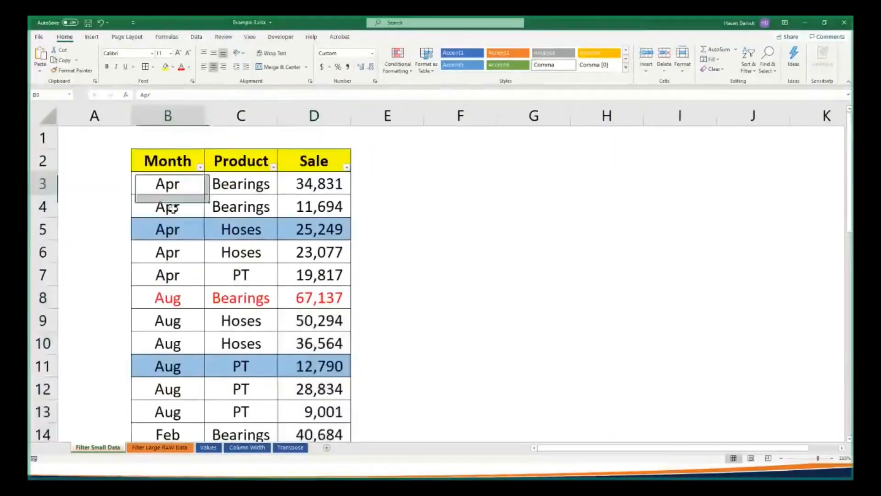
pyautogui.moveTo(173, 207); pyautogui.dragTo(317, 365)
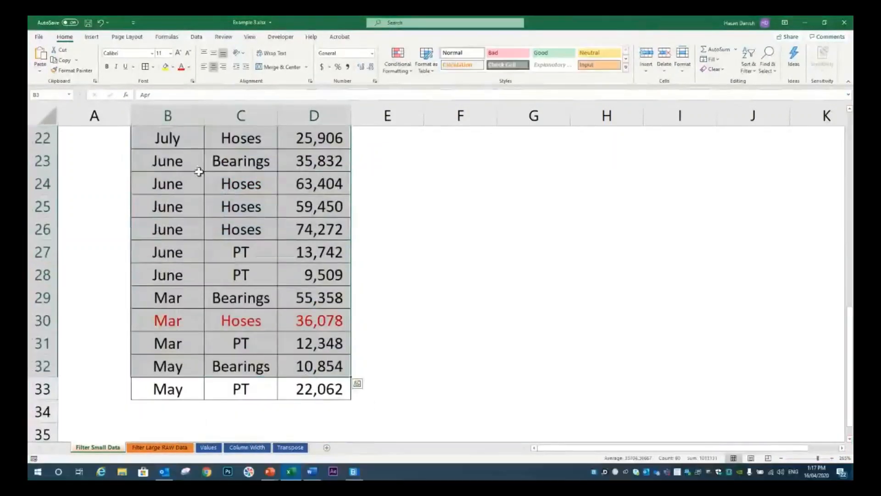
pyautogui.click(172, 67)
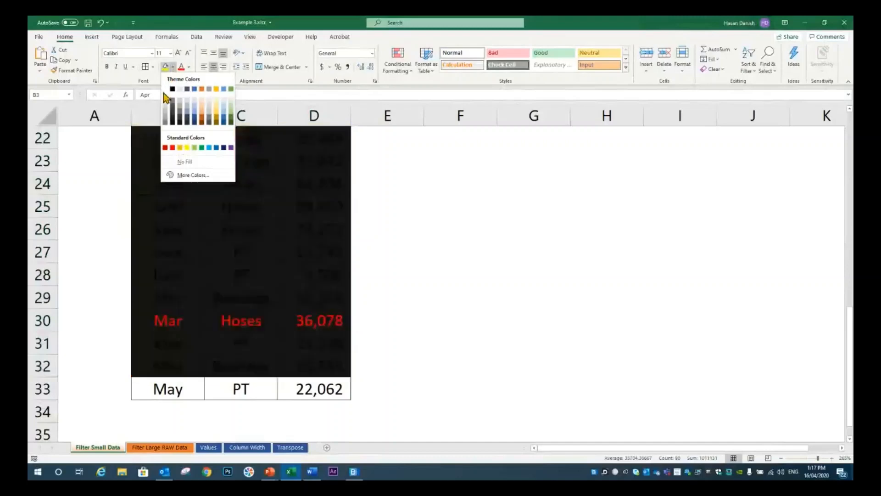
pyautogui.click(186, 162)
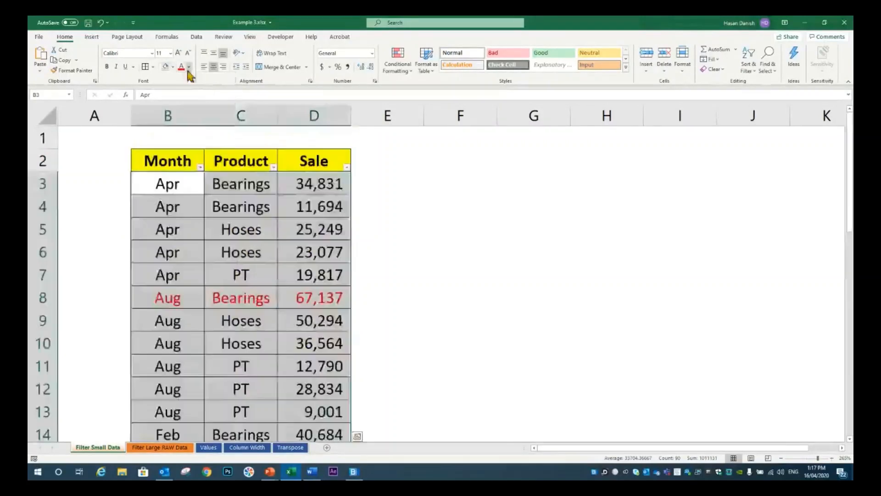
pyautogui.click(189, 67)
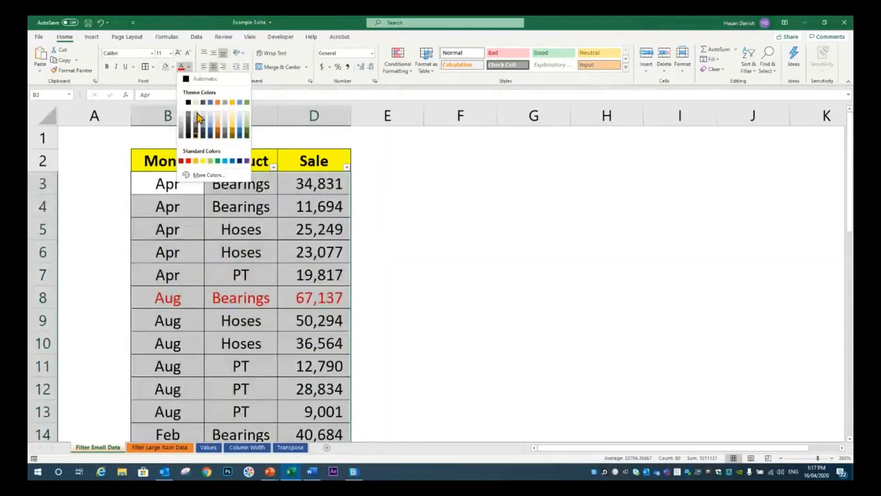
pyautogui.click(372, 208)
pyautogui.scroll(-5, 372, 210)
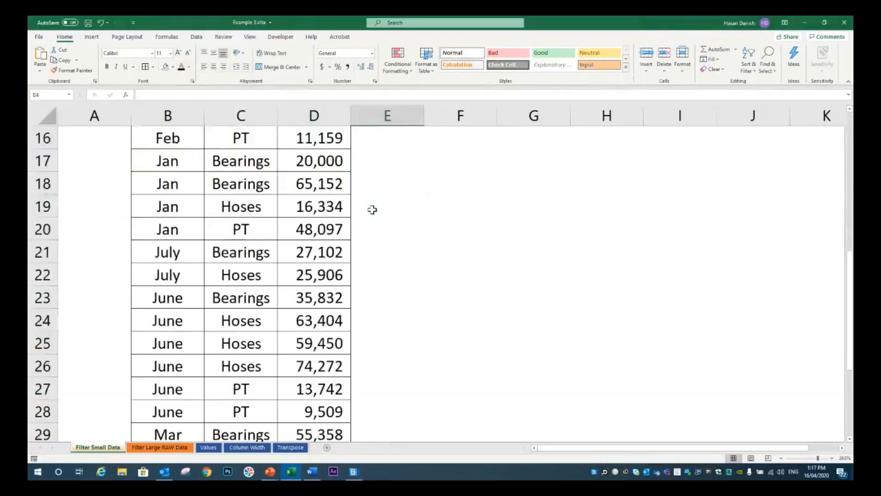
pyautogui.scroll(5, 372, 210)
# Filter the Sale column to values greater than 15000 and look through the rows
pyautogui.click(346, 168)
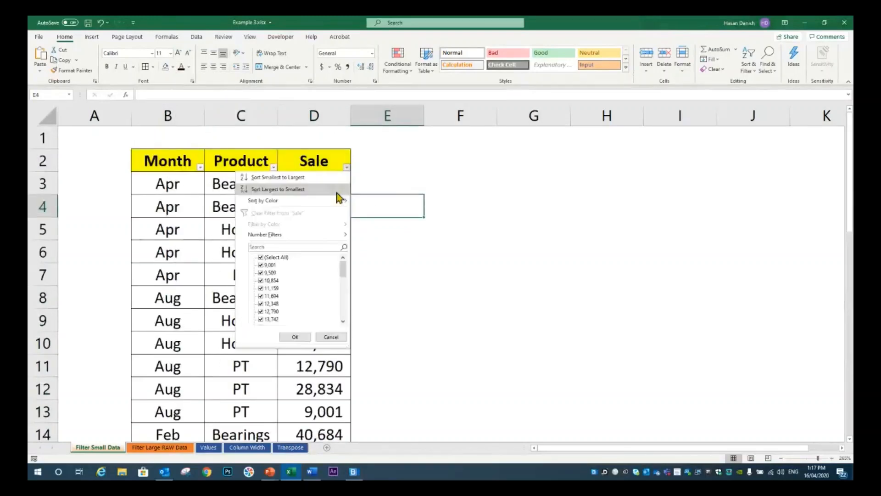
pyautogui.moveTo(329, 235)
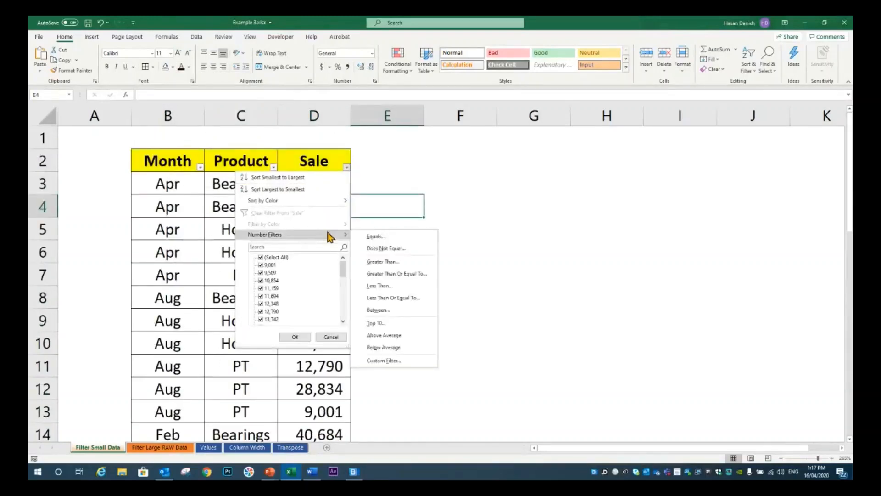
pyautogui.click(384, 262)
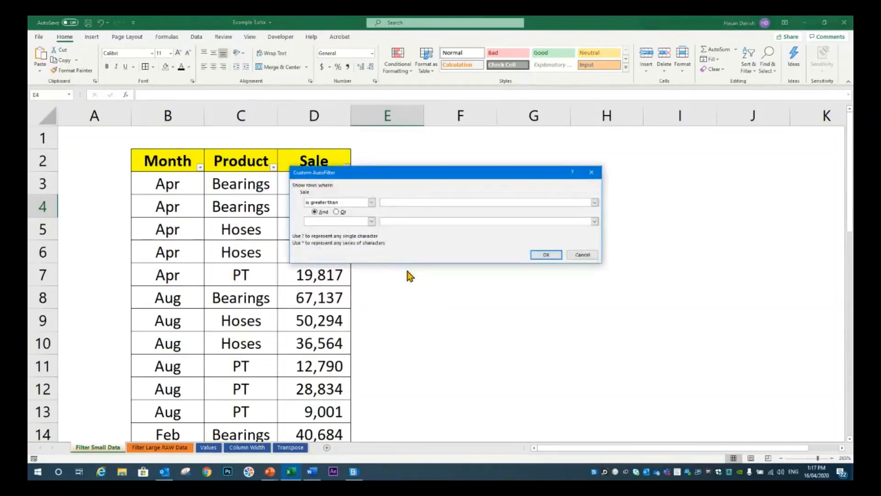
pyautogui.write('15000')
pyautogui.click(546, 255)
pyautogui.scroll(-5, 331, 272)
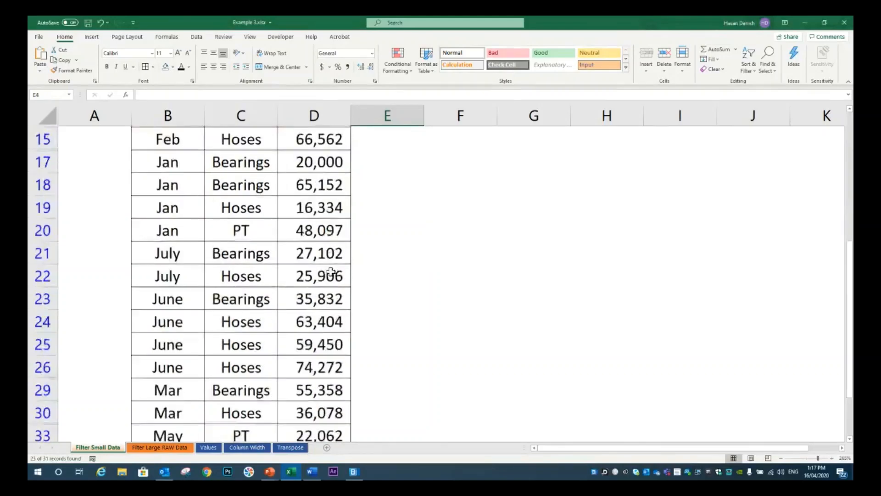
pyautogui.scroll(-2, 331, 271)
pyautogui.scroll(7, 332, 272)
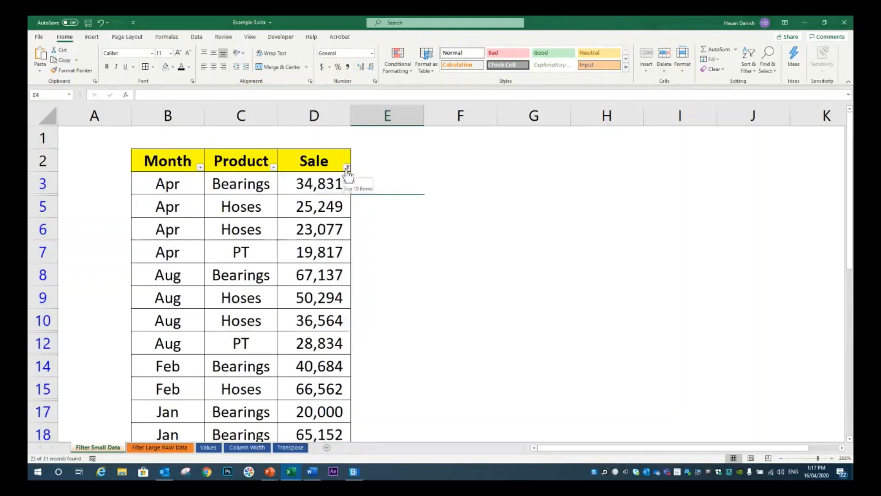
# Replace the Sale column's greater than filter with an Above Average filter
pyautogui.click(347, 168)
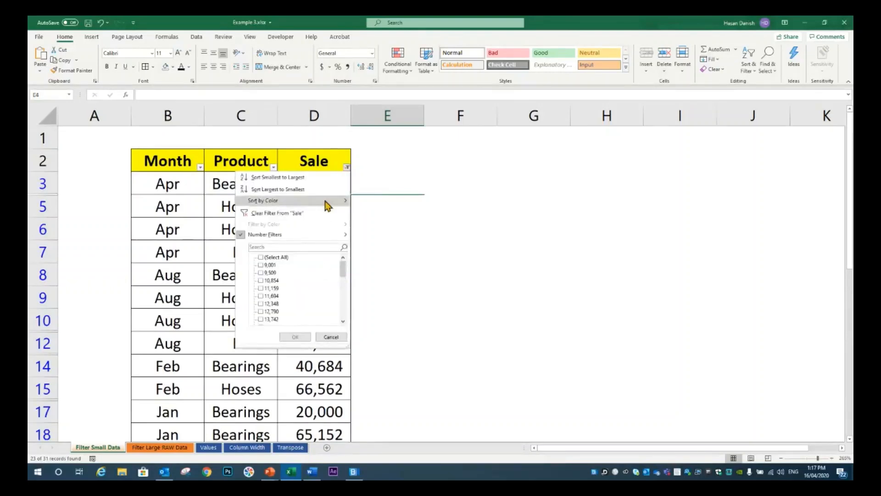
pyautogui.moveTo(321, 235)
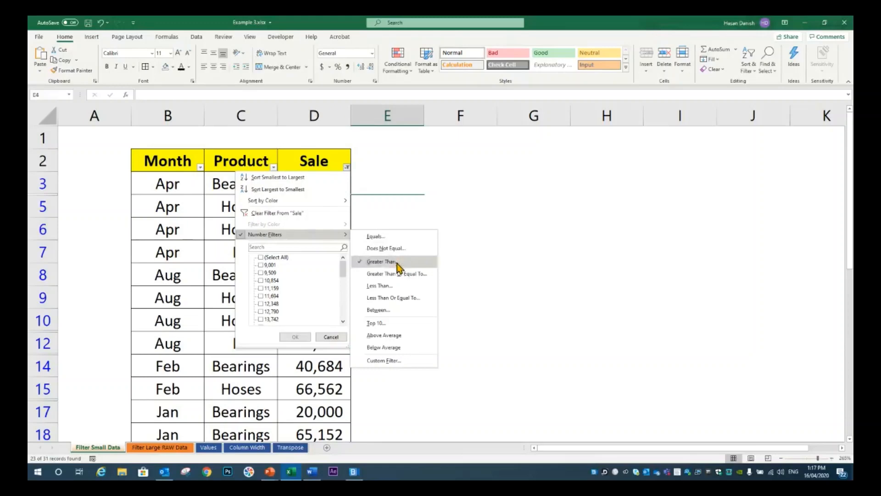
pyautogui.click(391, 337)
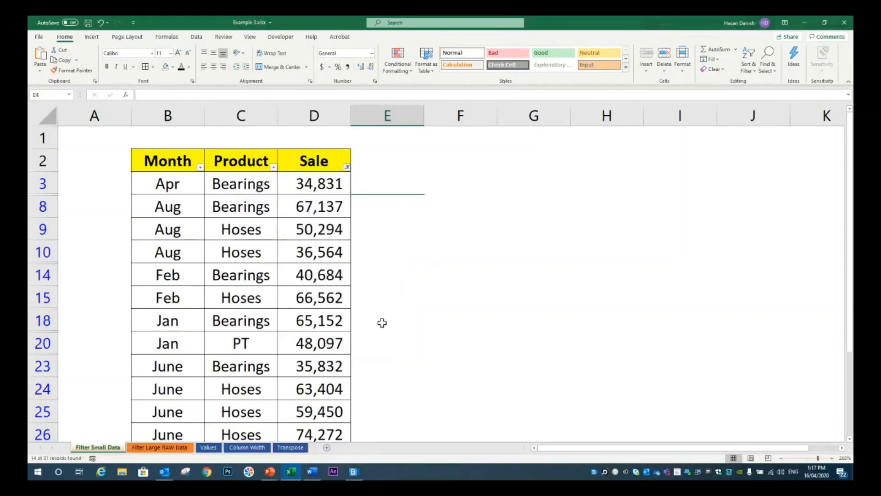
# Replace the Sale column's Above Average filter with a Below Average filter and look through the rows
pyautogui.click(346, 167)
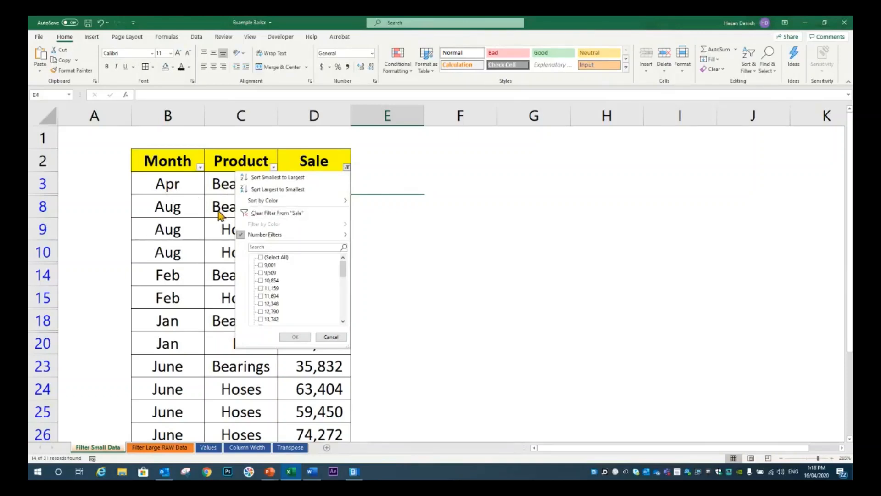
pyautogui.click(329, 338)
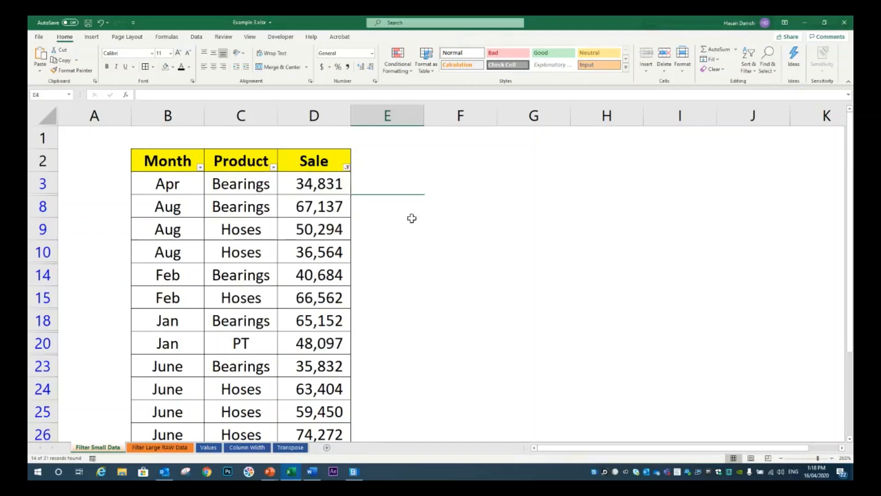
pyautogui.click(335, 230)
pyautogui.click(749, 64)
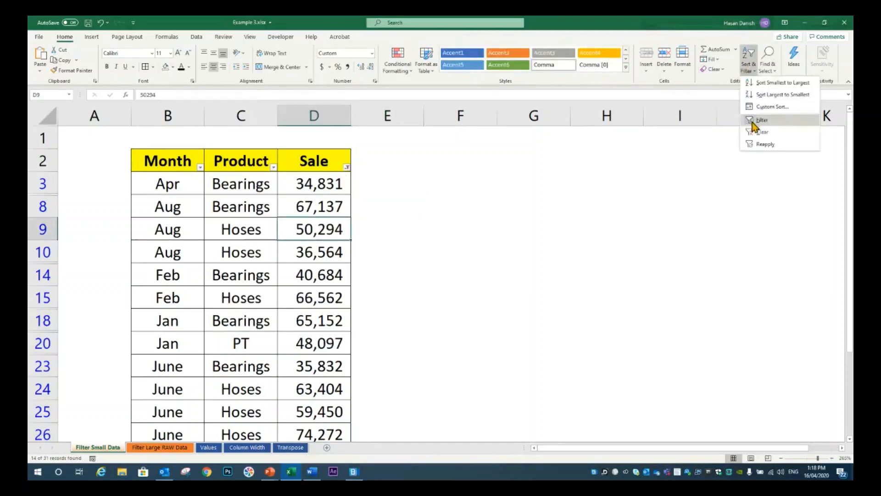
pyautogui.click(754, 129)
pyautogui.click(346, 168)
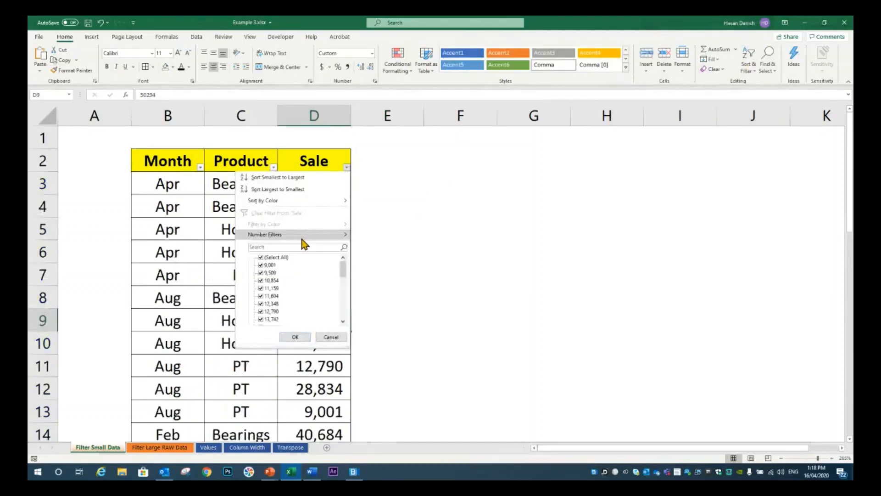
pyautogui.moveTo(303, 239)
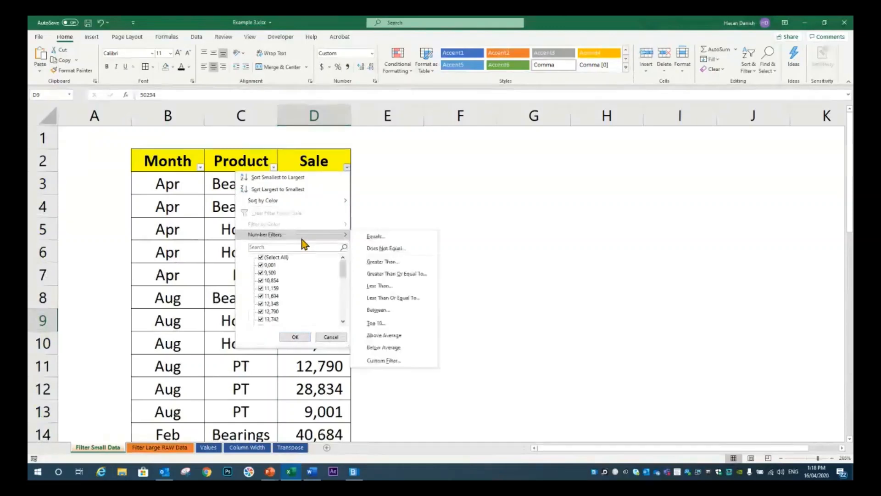
pyautogui.click(389, 348)
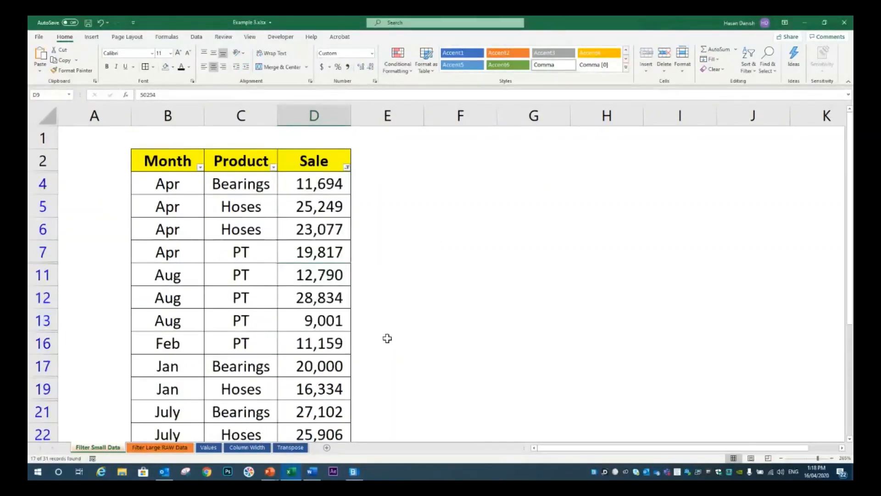
pyautogui.scroll(-3, 387, 339)
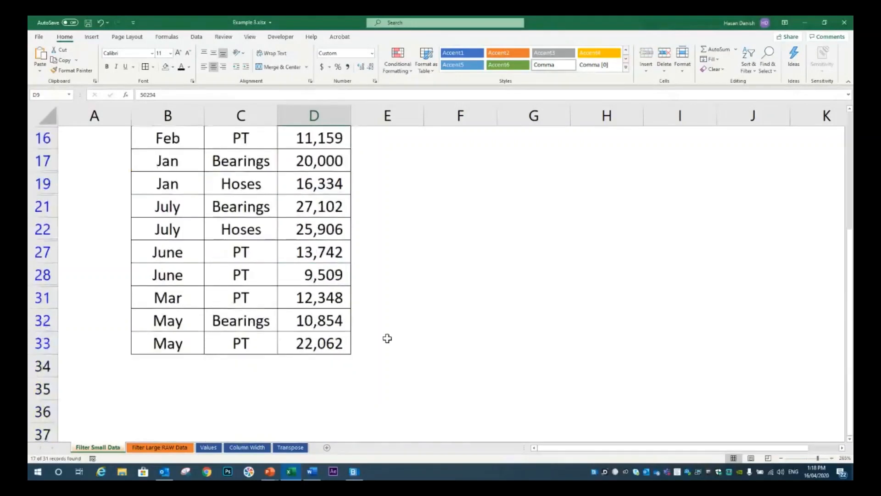
pyautogui.scroll(3, 388, 339)
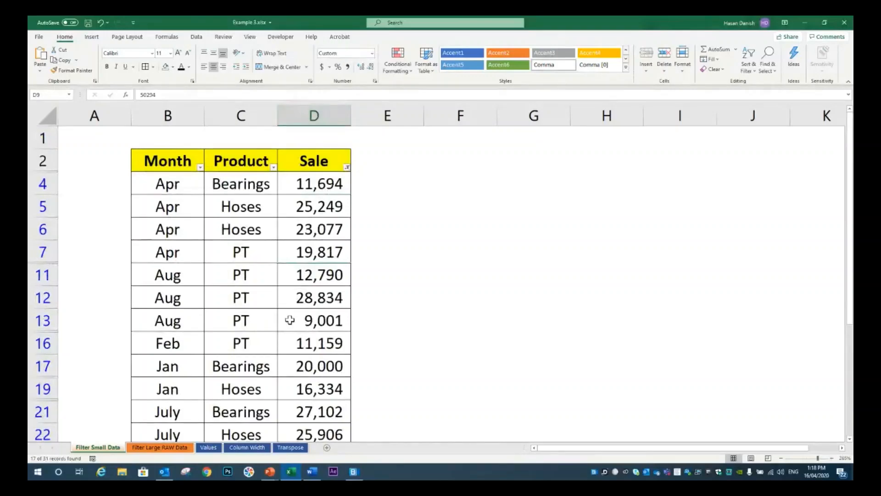
# Switch to the BlueJeans meeting, read the participants' chat messages, and return to the Excel workbook
pyautogui.click(350, 476)
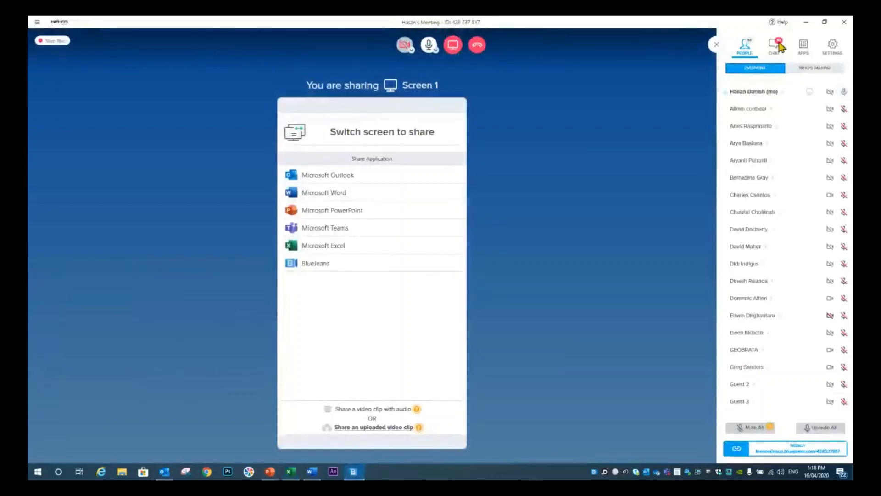
pyautogui.click(780, 43)
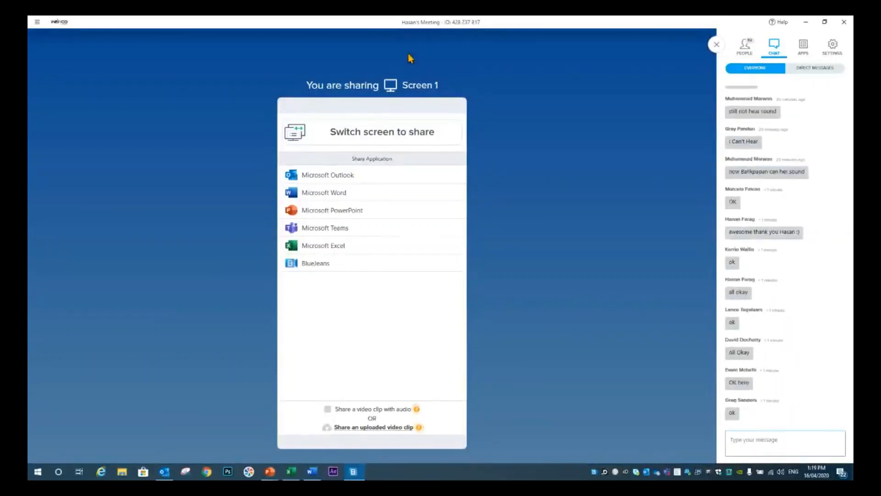
pyautogui.moveTo(422, 58)
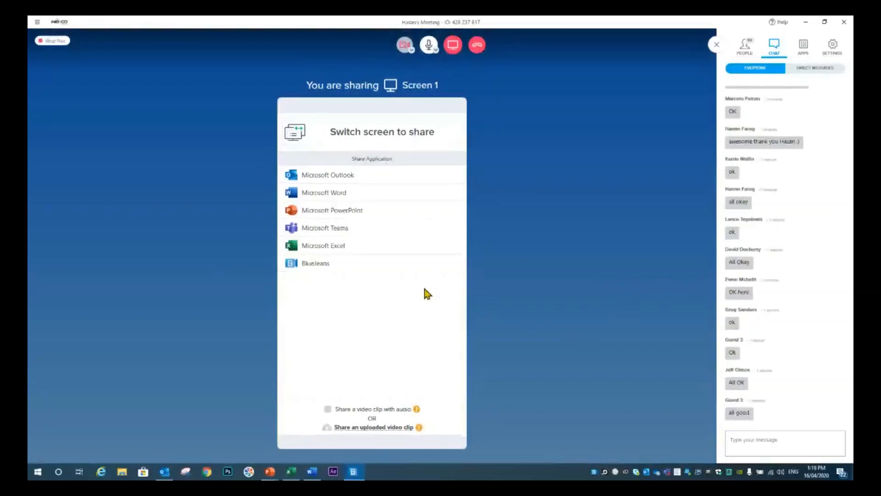
pyautogui.hotkey('alt', 'Tab')
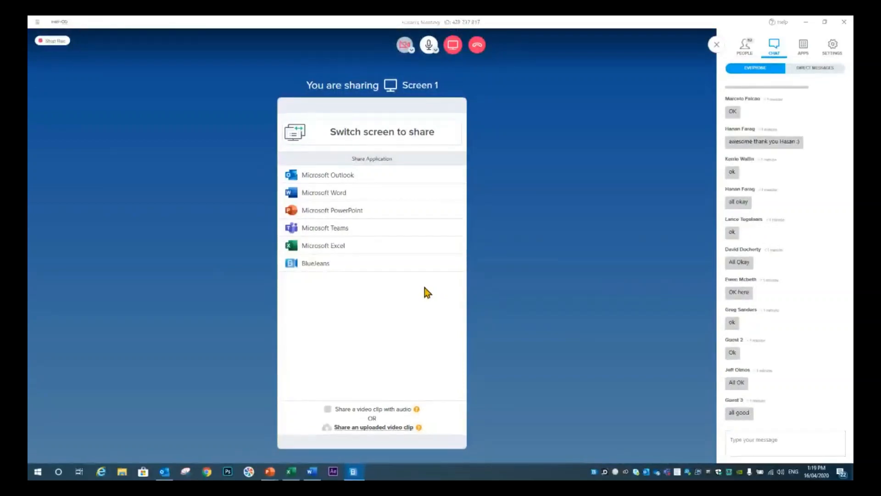
pyautogui.hotkey('alt', 'Tab')
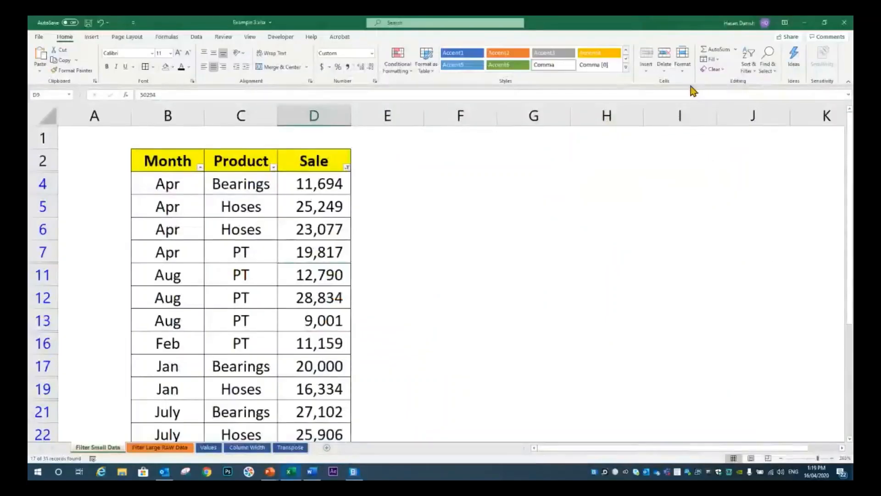
# Switch to the PowerPoint slide show, review the Important slide, and return to the Excel workbook
pyautogui.moveTo(270, 471)
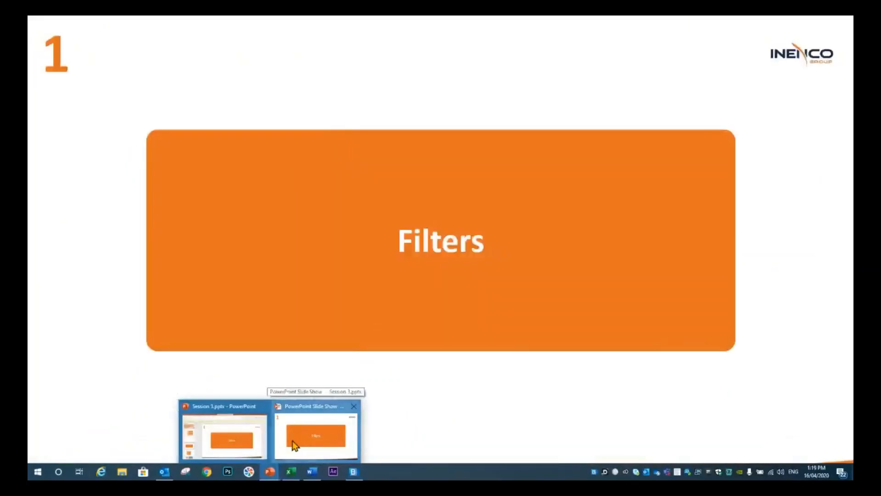
pyautogui.click(303, 443)
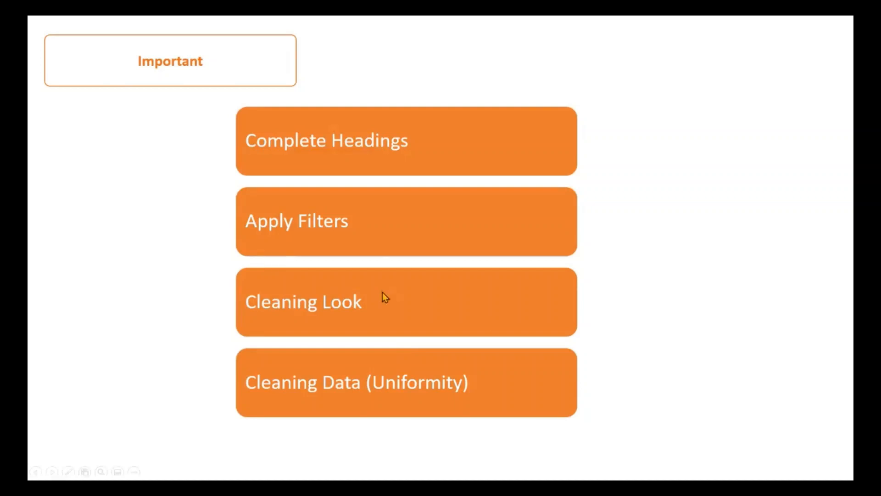
pyautogui.hotkey('alt', 'Tab')
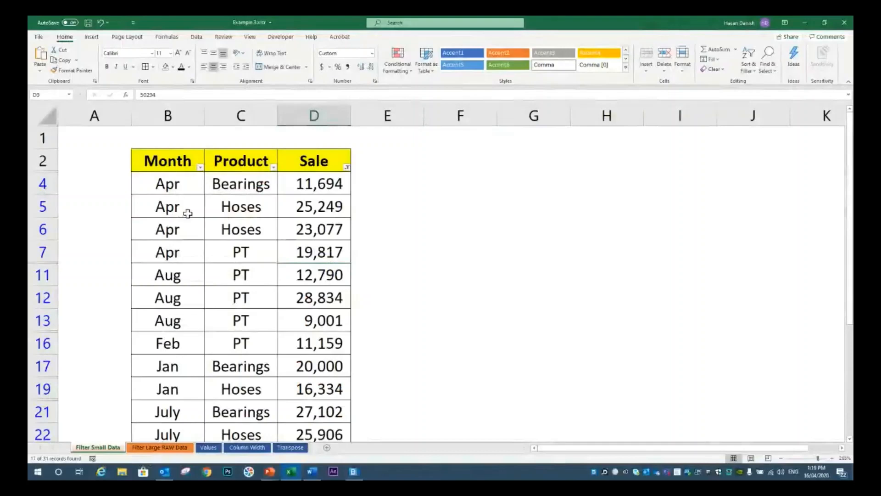
# Clear the Below Average filter from the small data table
pyautogui.click(321, 207)
pyautogui.click(755, 76)
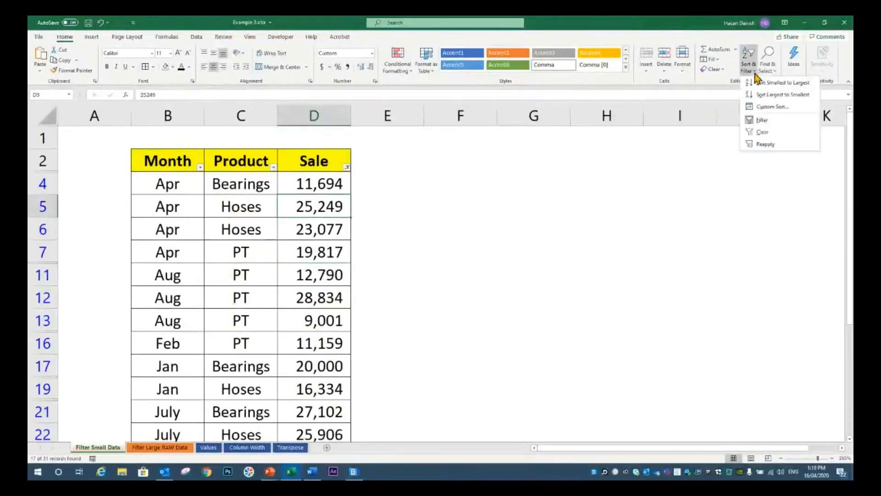
pyautogui.click(761, 131)
# Change the month in cell B5 to April and in cell B6 to APRIL
pyautogui.click(147, 226)
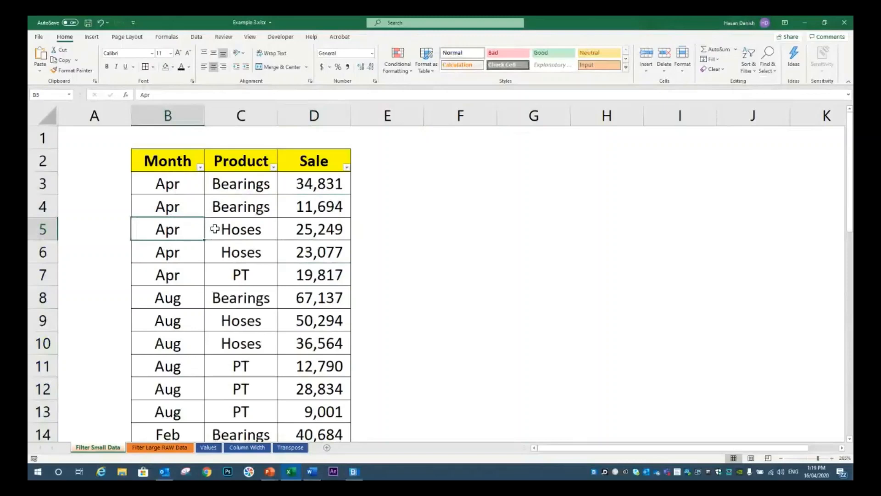
pyautogui.press('Delete')
pyautogui.write('Ap')
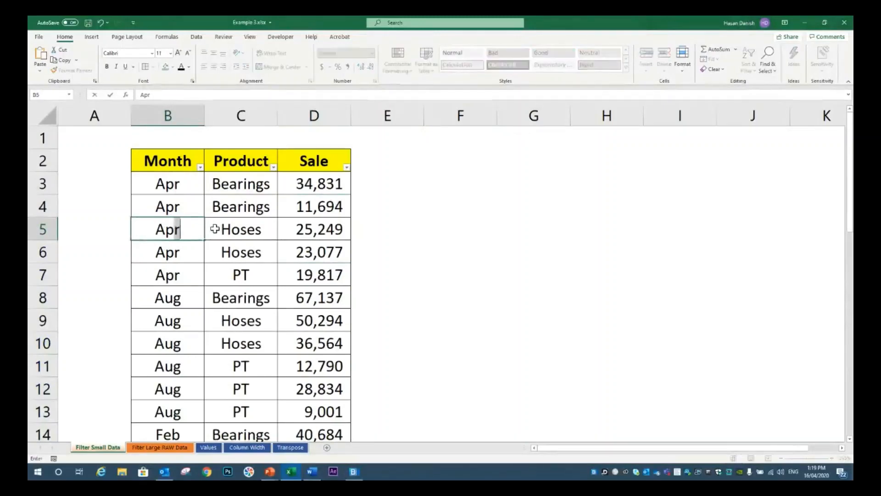
pyautogui.write('ril')
pyautogui.press('Return')
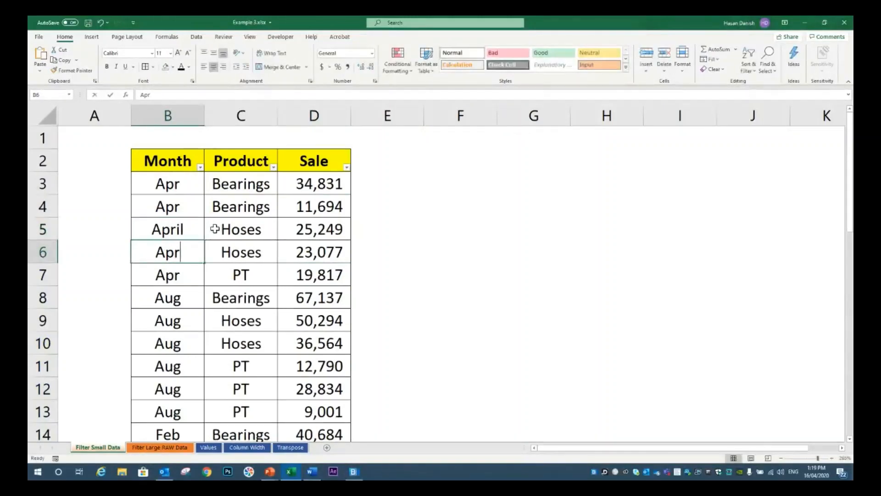
pyautogui.write('AP')
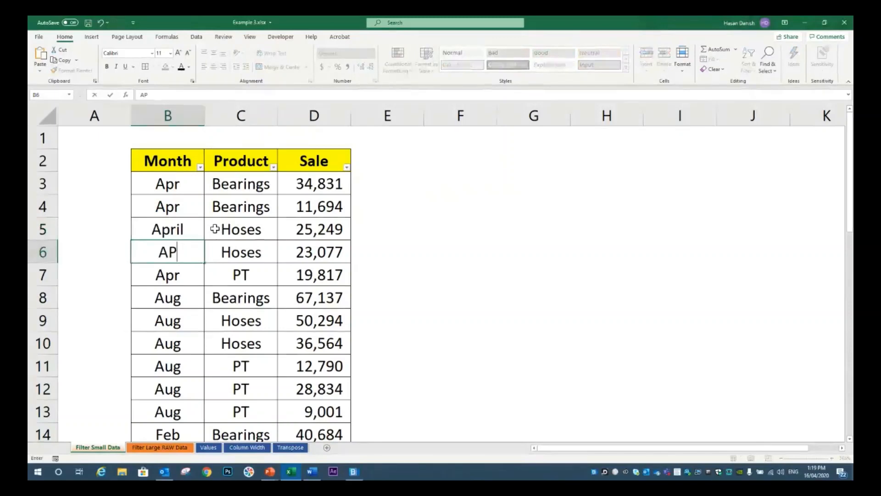
pyautogui.write('RIL')
pyautogui.press('Return')
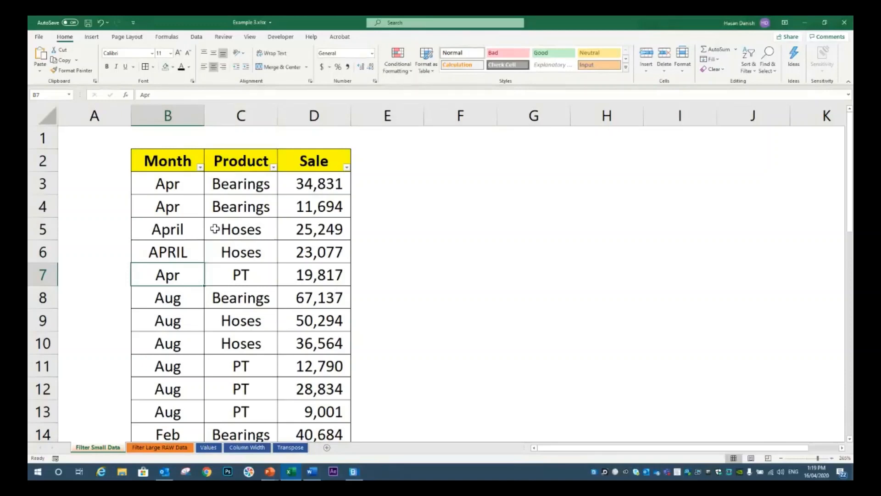
# Try the entries April 04 and 4 as the month in cell B7
pyautogui.write('April 04')
pyautogui.press('Return')
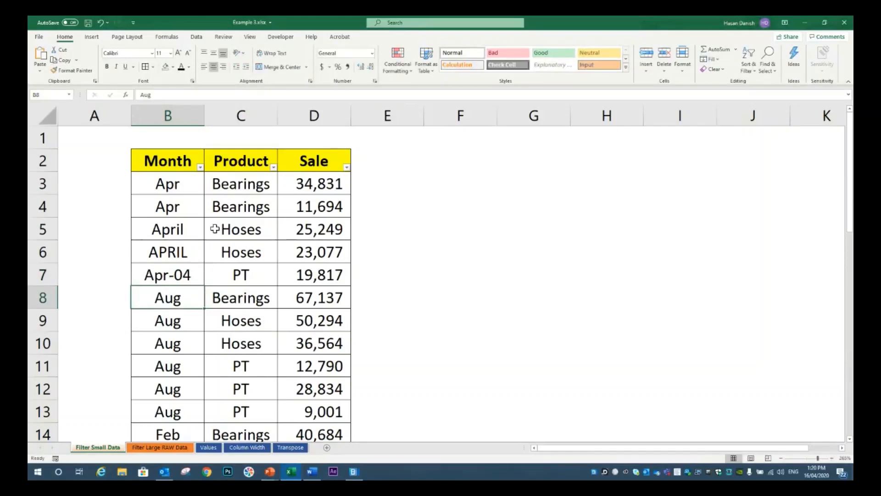
pyautogui.click(177, 276)
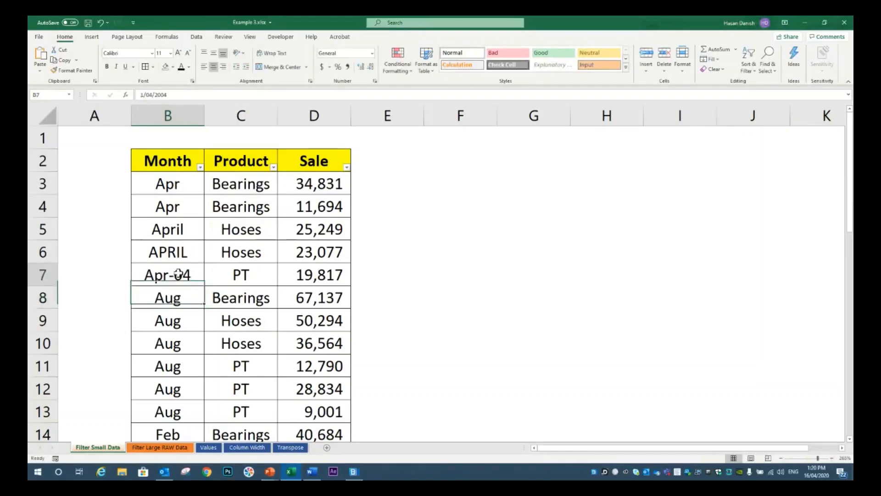
pyautogui.doubleClick(179, 274)
pyautogui.tripleClick(179, 272)
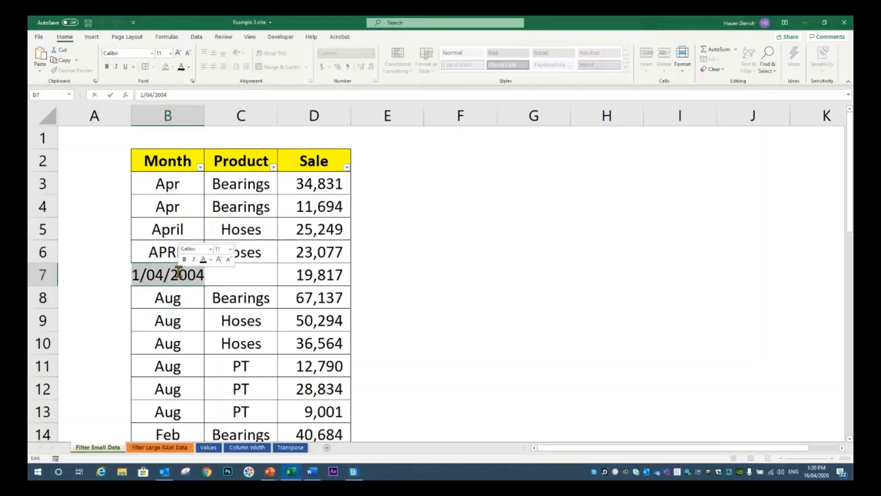
pyautogui.write('0')
pyautogui.press('Return')
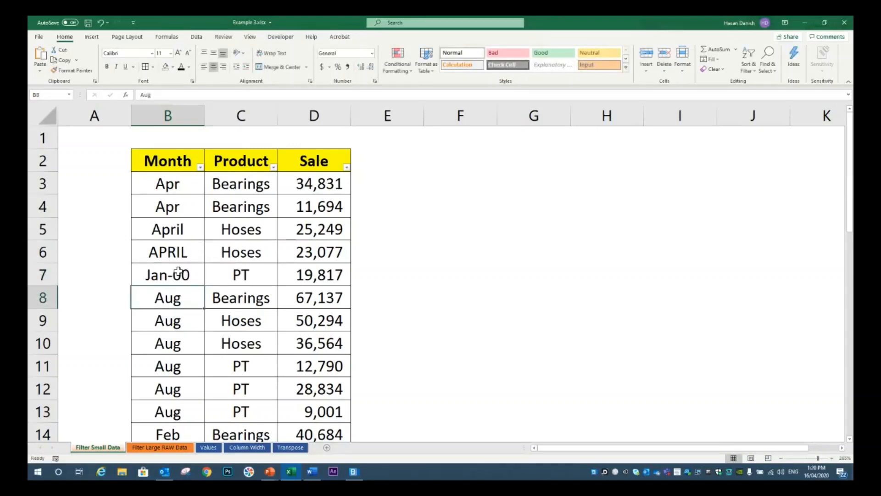
# Enter Apri as the month in cell B7 and check the spelling variants in the Month column's filter list
pyautogui.tripleClick(179, 272)
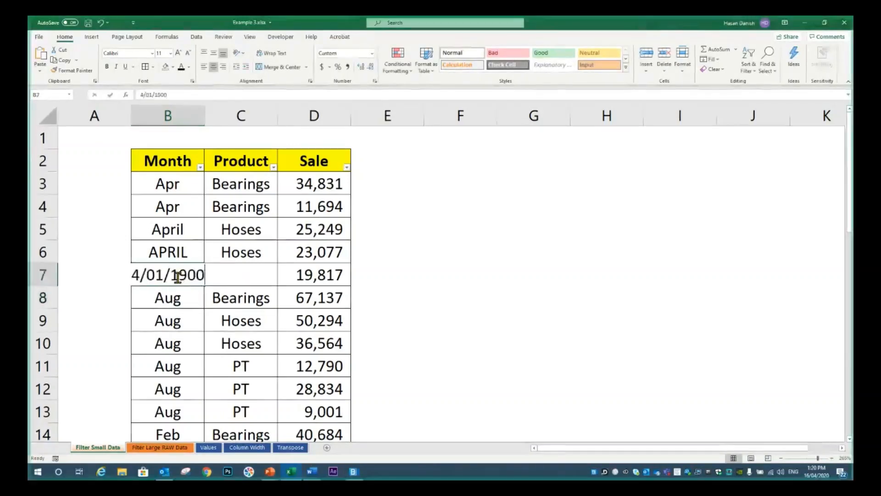
pyautogui.write('Ap')
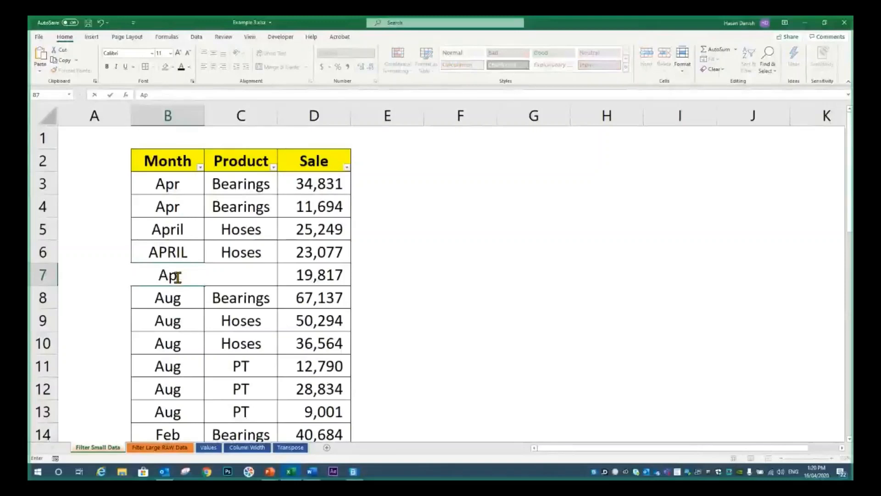
pyautogui.write('ri')
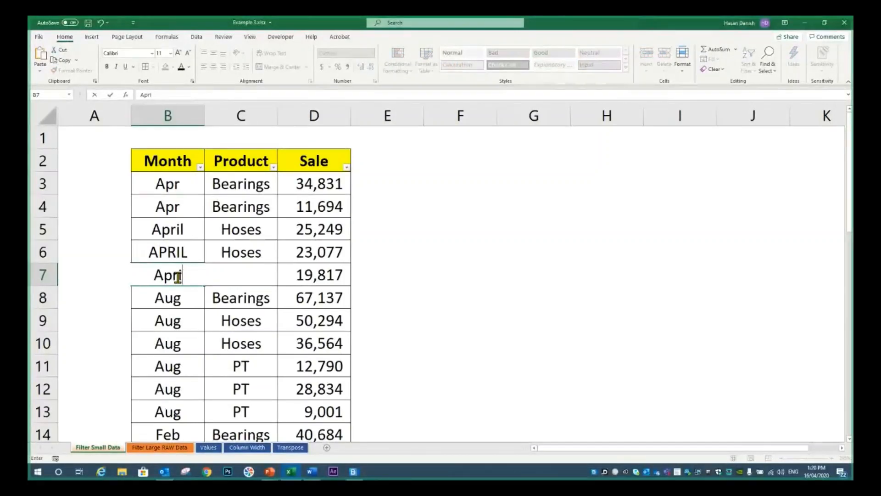
pyautogui.press('Return')
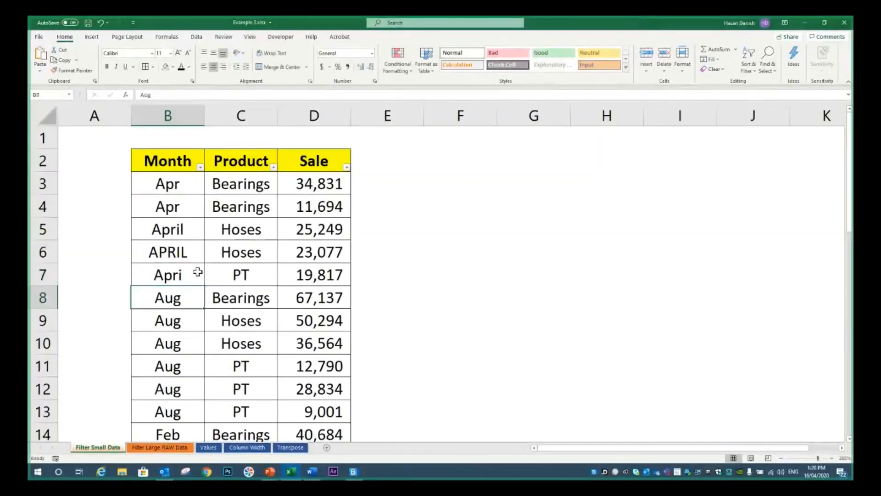
pyautogui.click(198, 167)
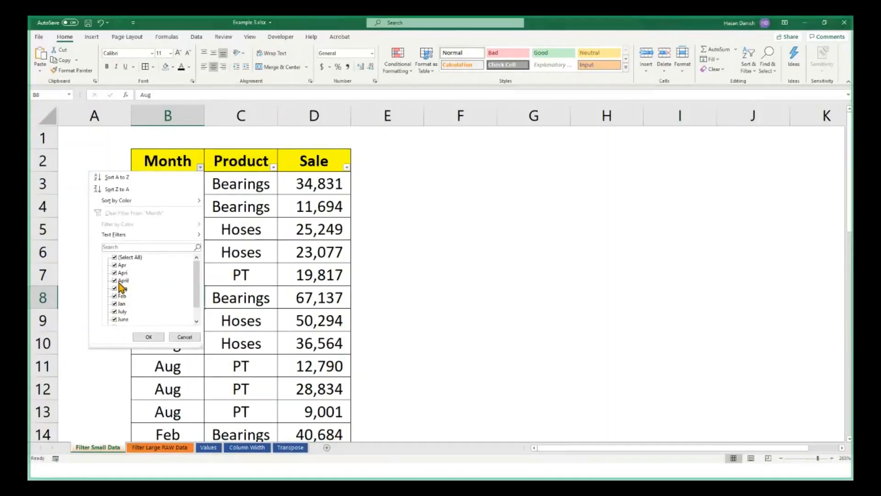
pyautogui.press('Escape')
# Copy Apr from cell B4 over the inconsistent month entries in B5:B7
pyautogui.click(175, 186)
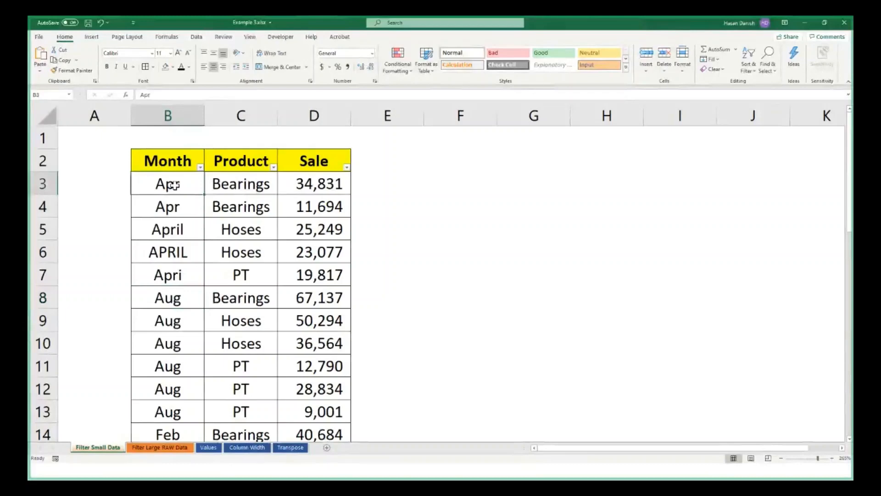
pyautogui.doubleClick(176, 186)
pyautogui.press('Escape')
pyautogui.press('Down')
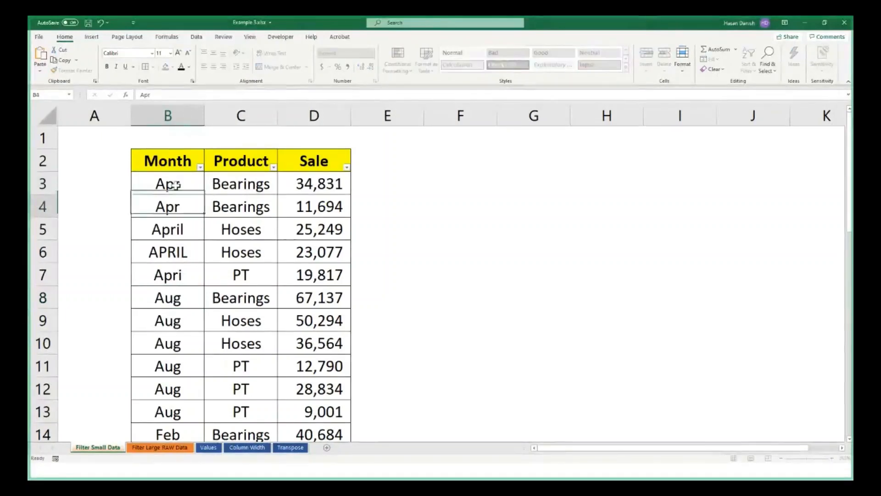
pyautogui.hotkey('ctrl', 'c')
pyautogui.press('Down')
pyautogui.hotkey('shift', 'Down')
pyautogui.hotkey('shift', 'Down')
pyautogui.hotkey('ctrl', 'v')
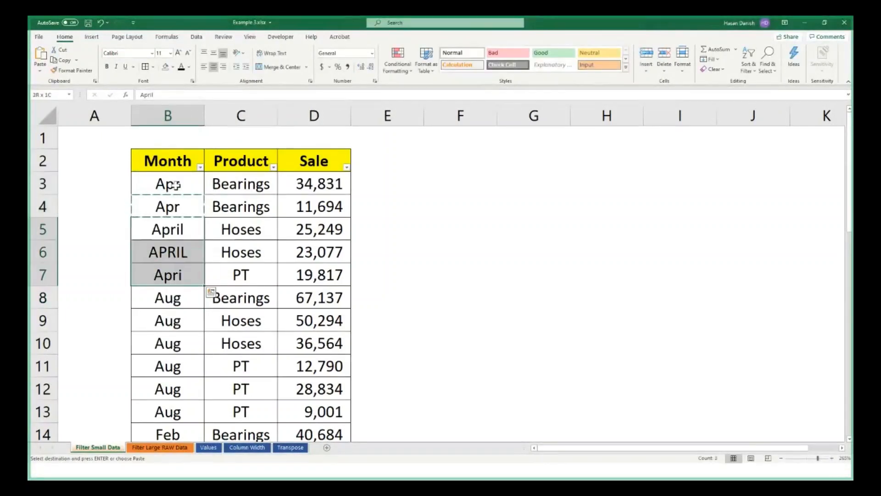
pyautogui.press('Escape')
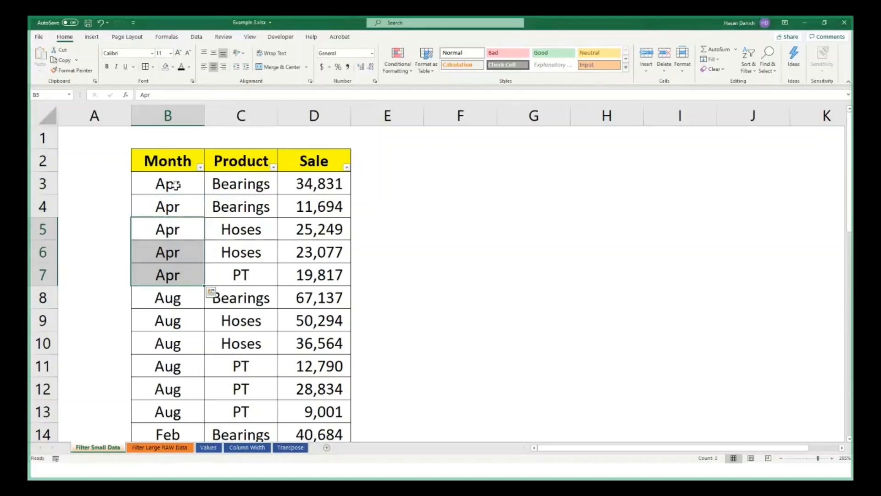
# Open the Filter Large RAW Data sheet and go to the start of its table
pyautogui.click(322, 449)
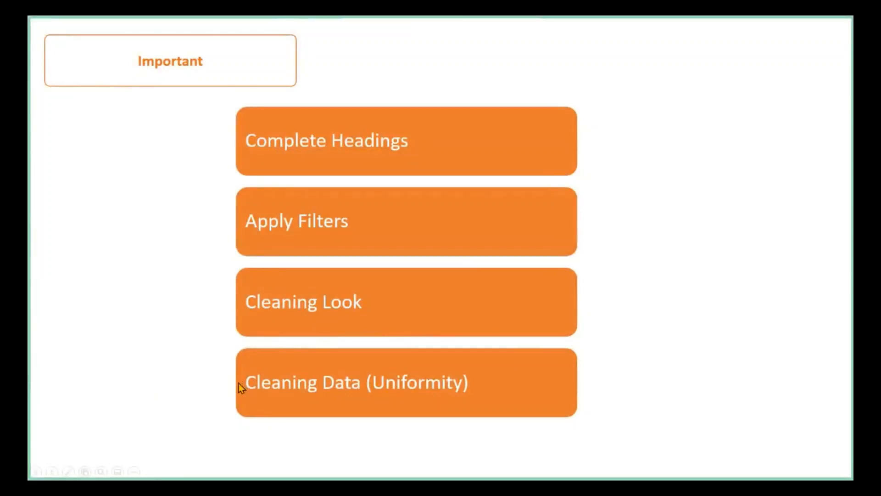
pyautogui.hotkey('alt', 'Tab')
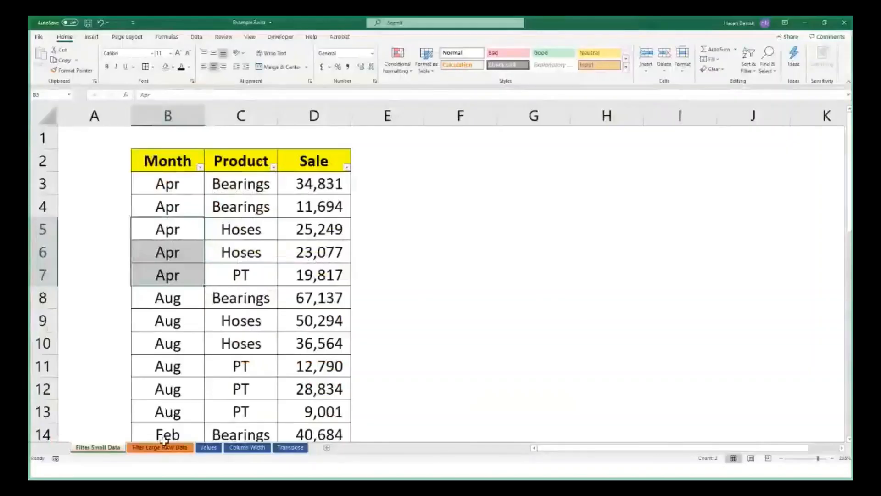
pyautogui.click(162, 447)
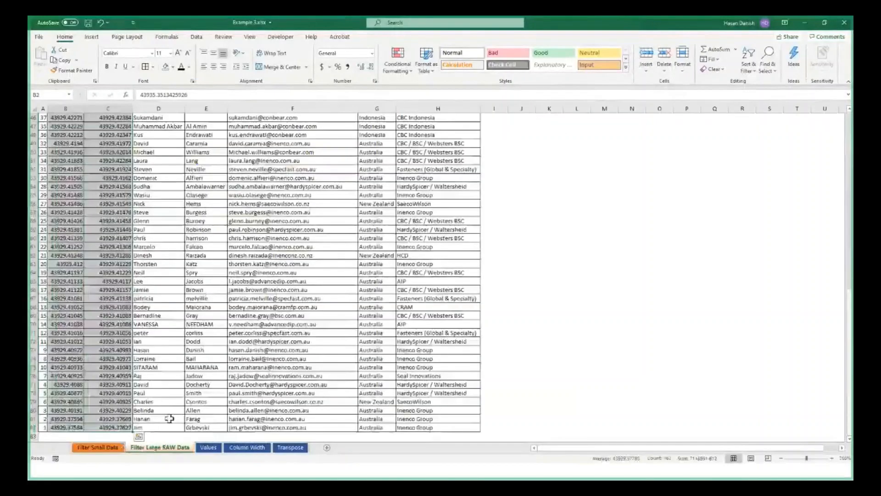
pyautogui.scroll(15, 169, 322)
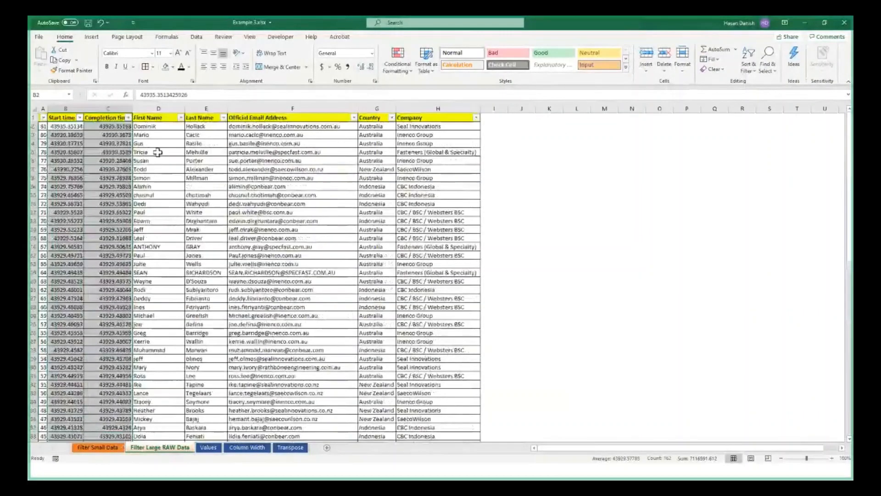
pyautogui.click(157, 152)
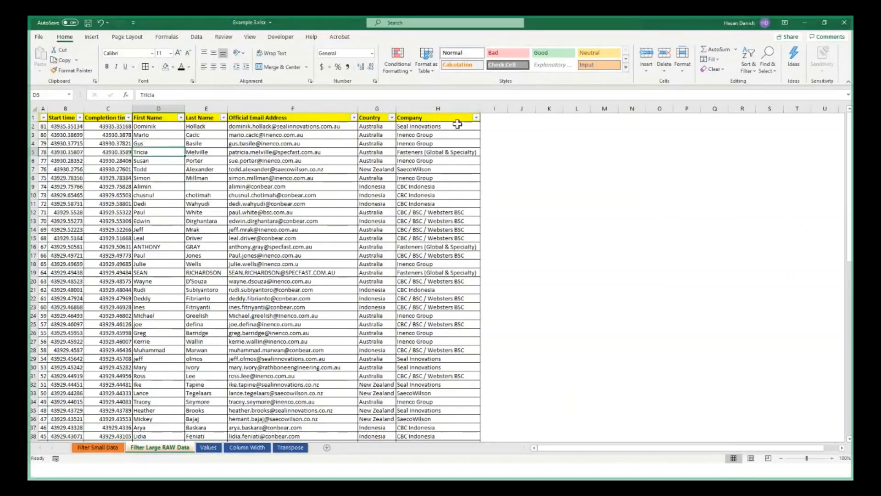
# Filter the Company column of the raw data to show only AIP
pyautogui.click(476, 118)
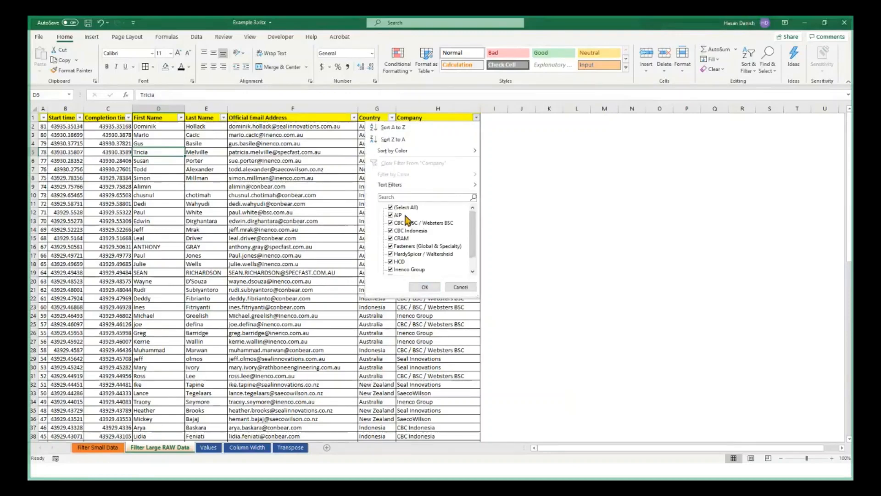
pyautogui.click(610, 178)
pyautogui.click(476, 118)
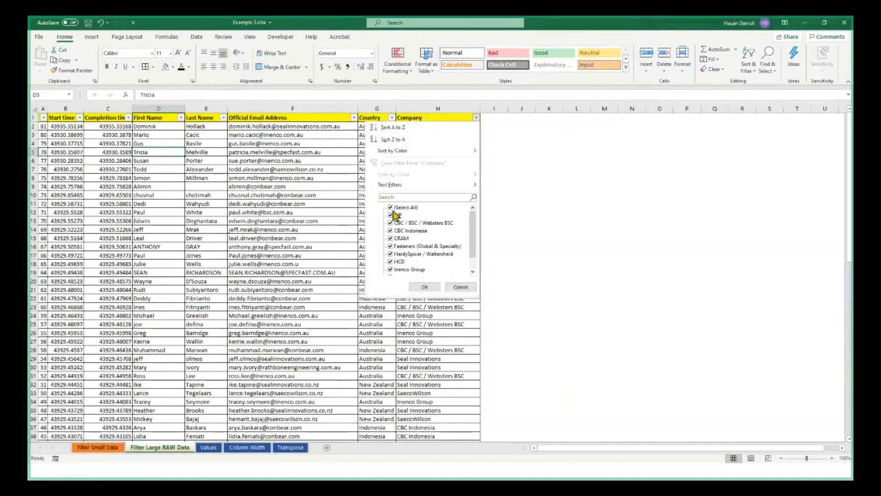
pyautogui.click(390, 208)
pyautogui.click(391, 215)
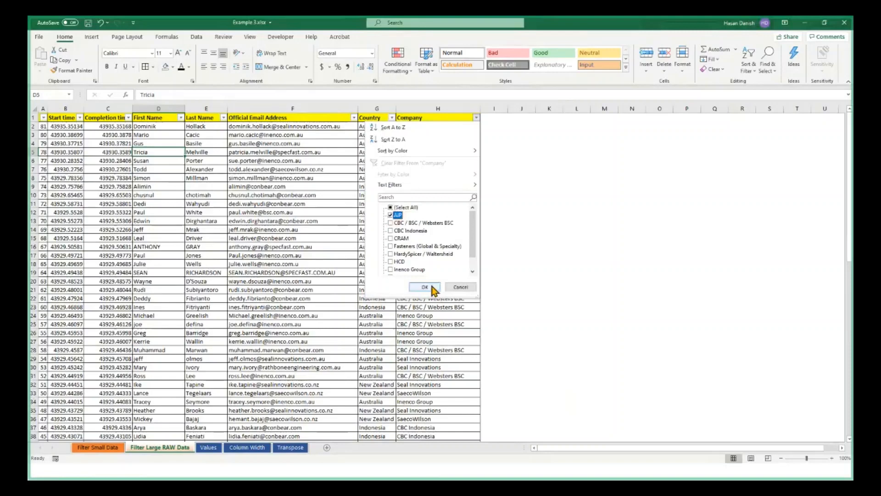
pyautogui.click(425, 287)
pyautogui.click(427, 134)
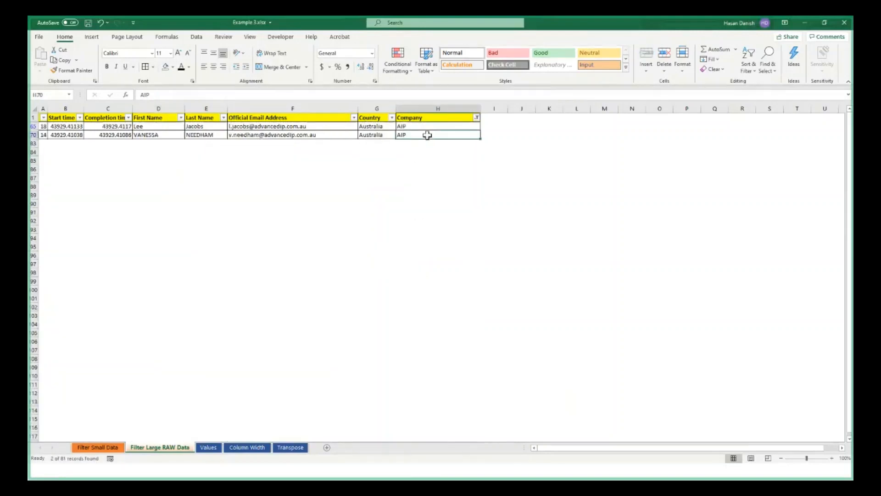
# Change the company in cell H70 to A I P with spaces between the letters and clear the Company filter
pyautogui.doubleClick(427, 135)
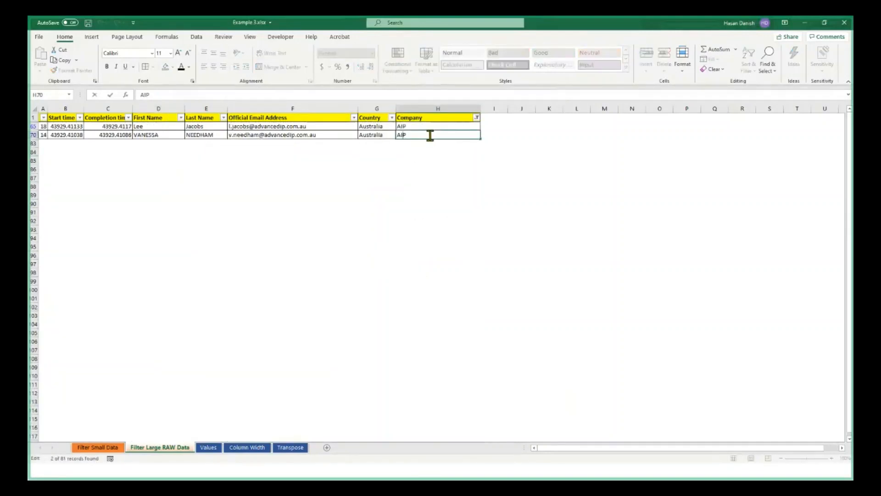
pyautogui.press('Left')
pyautogui.press('Left')
pyautogui.click(478, 153)
pyautogui.click(477, 118)
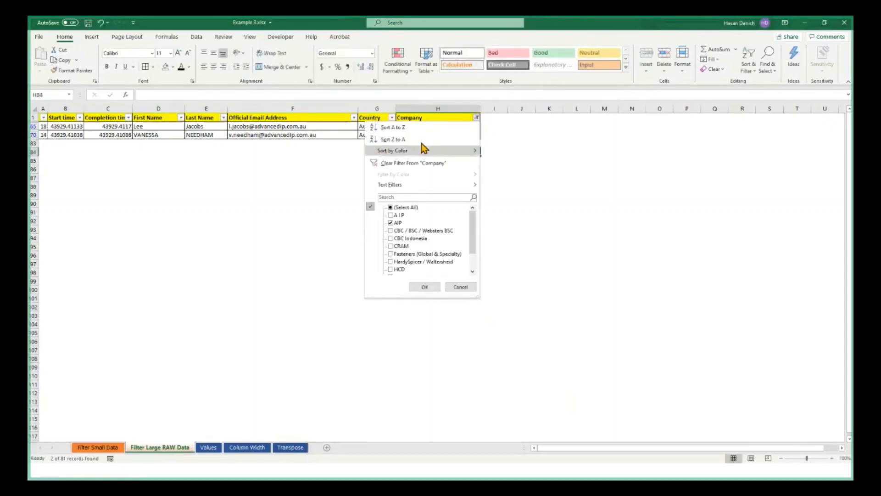
pyautogui.click(407, 164)
# Filter the Company column to A I P and AIP, and fill AIP from cell H65 down to H70
pyautogui.click(477, 118)
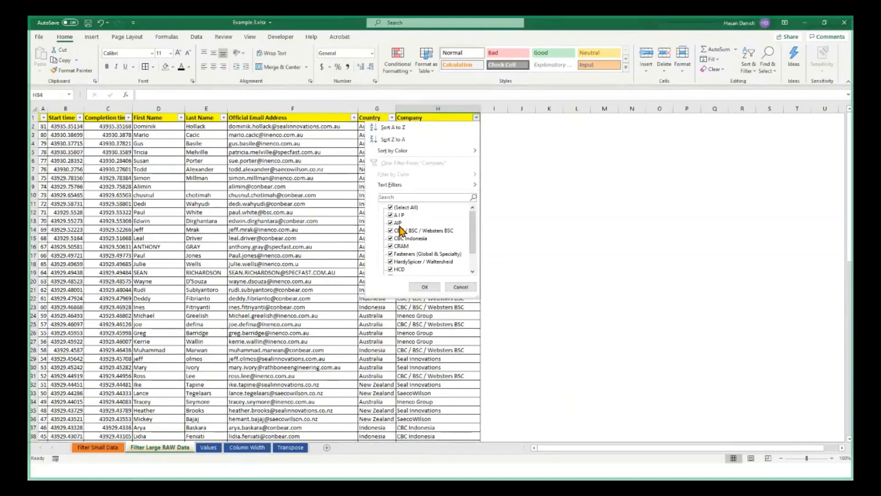
pyautogui.click(418, 288)
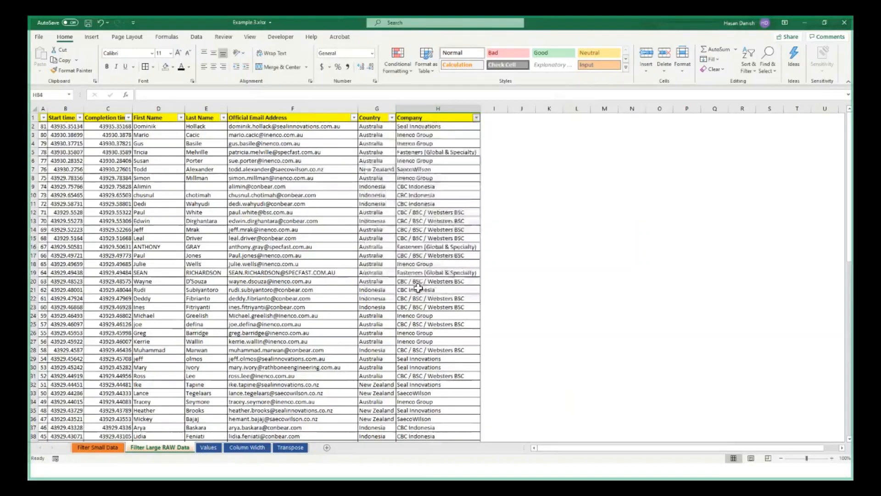
pyautogui.click(450, 127)
pyautogui.moveTo(480, 130); pyautogui.dragTo(479, 137)
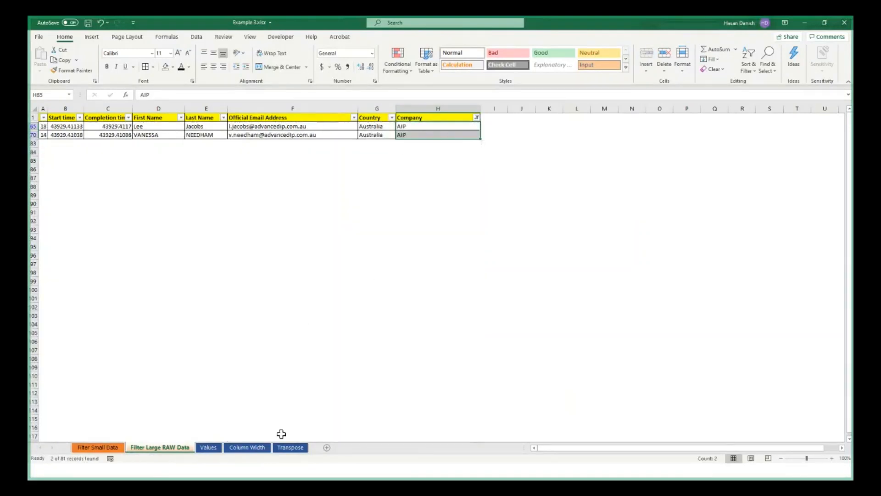
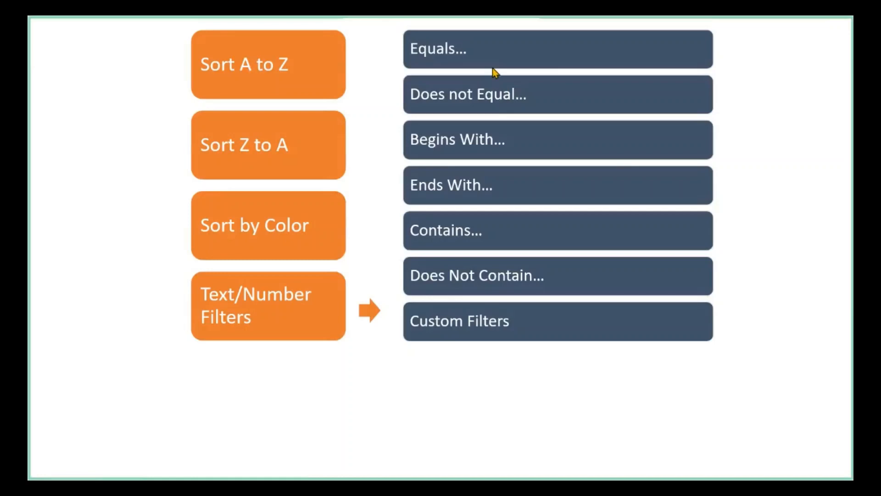
# Switch to the Example 3 workbook in Excel and clear the AIP filter from the Company column
pyautogui.hotkey('alt', 'Tab')
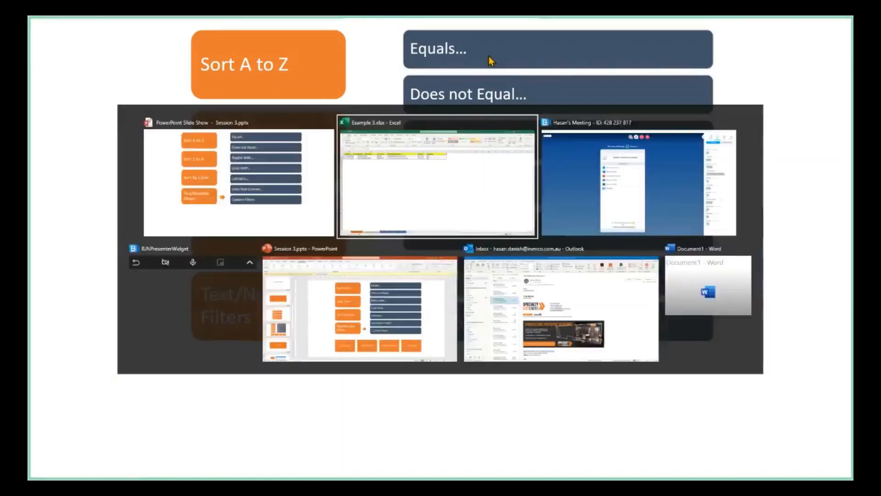
pyautogui.click(477, 118)
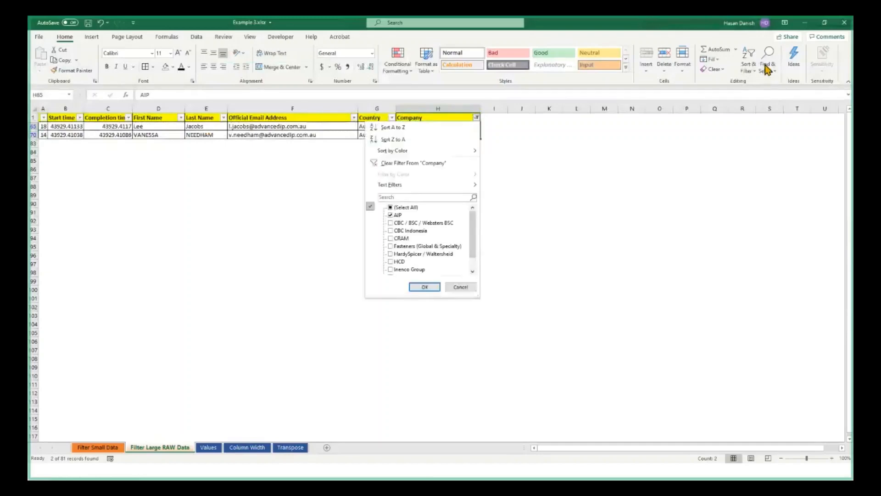
pyautogui.click(749, 62)
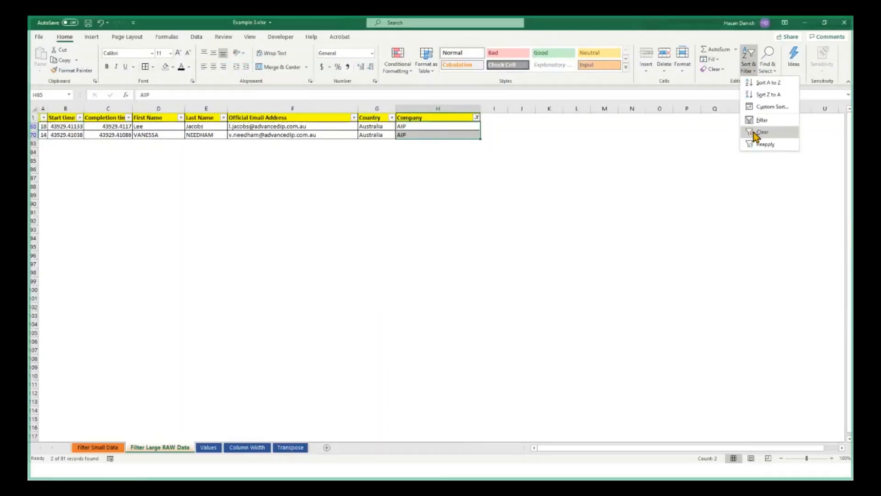
pyautogui.click(760, 132)
pyautogui.click(199, 169)
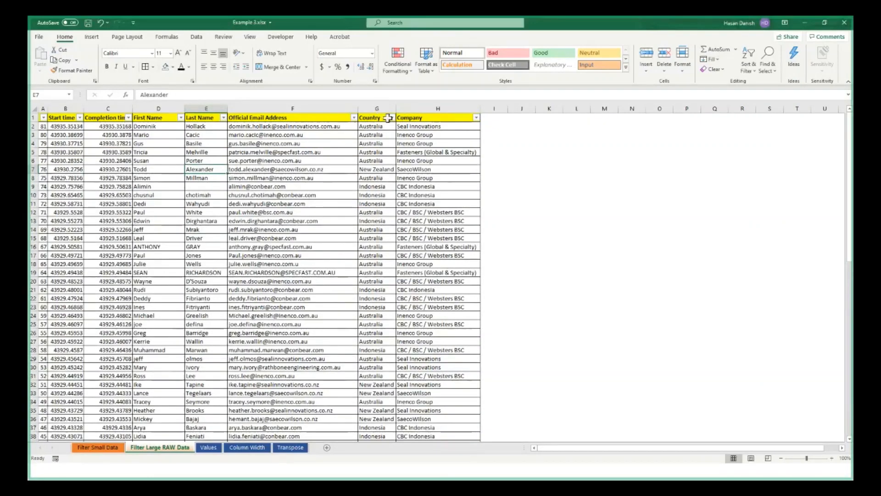
# Filter the Official Email Address column to addresses containing a person's first name, and clear the filter
pyautogui.click(353, 118)
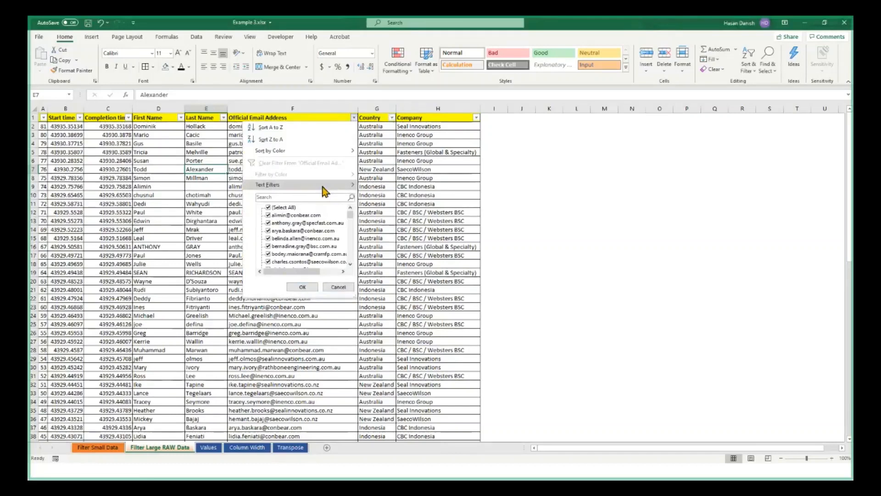
pyautogui.moveTo(325, 188)
pyautogui.click(396, 234)
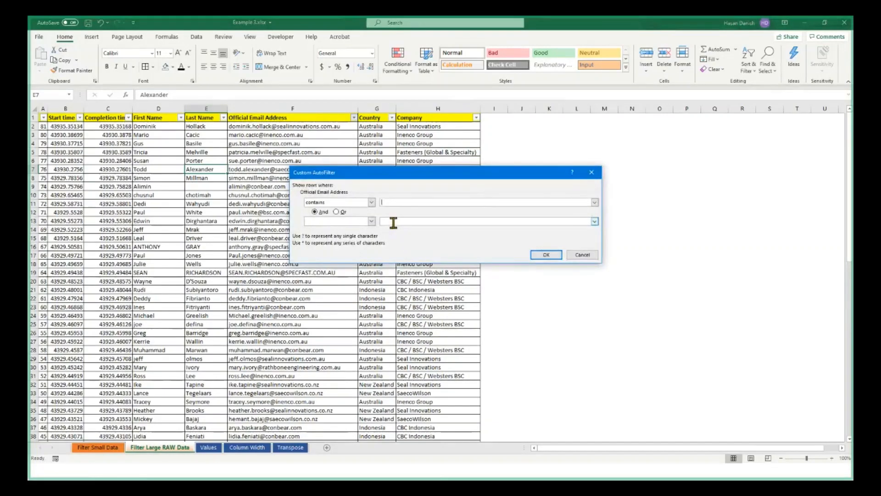
pyautogui.write('edwin')
pyautogui.press('Return')
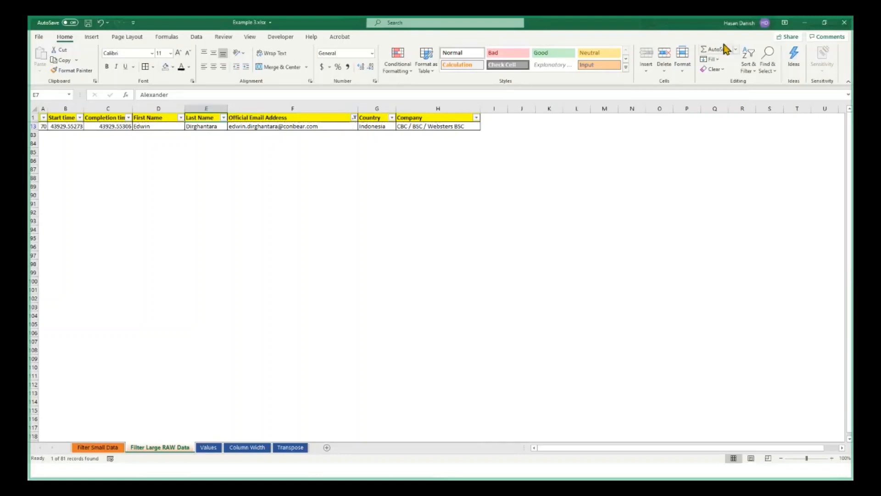
pyautogui.click(748, 64)
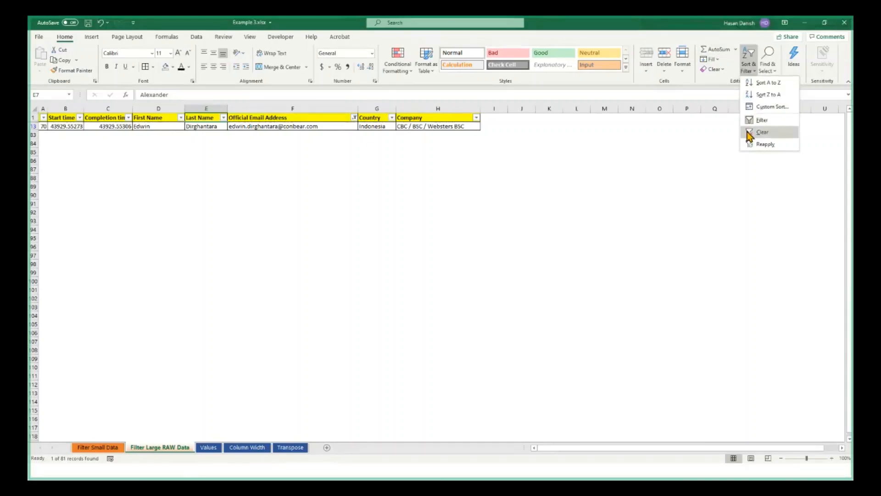
pyautogui.click(761, 133)
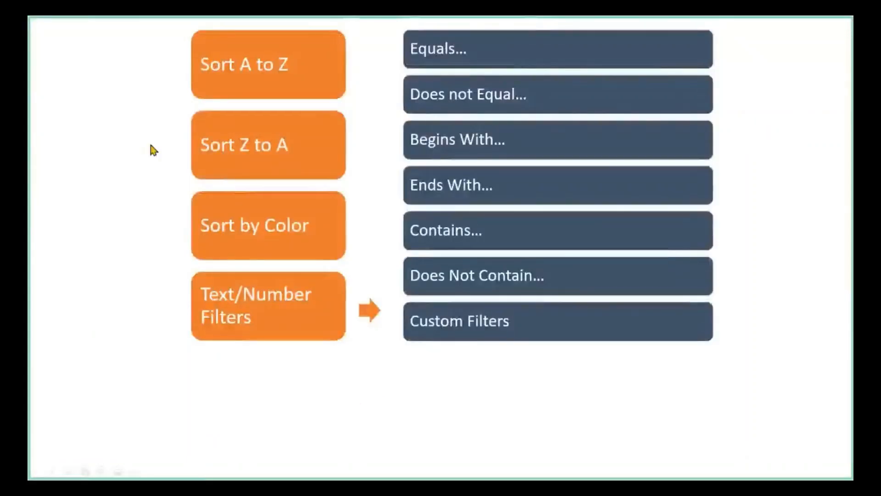
# Reveal the Cell's Value, Cell's Color, Cell's Font Color and Cell's Icon boxes on the filter options slide
pyautogui.click(391, 348)
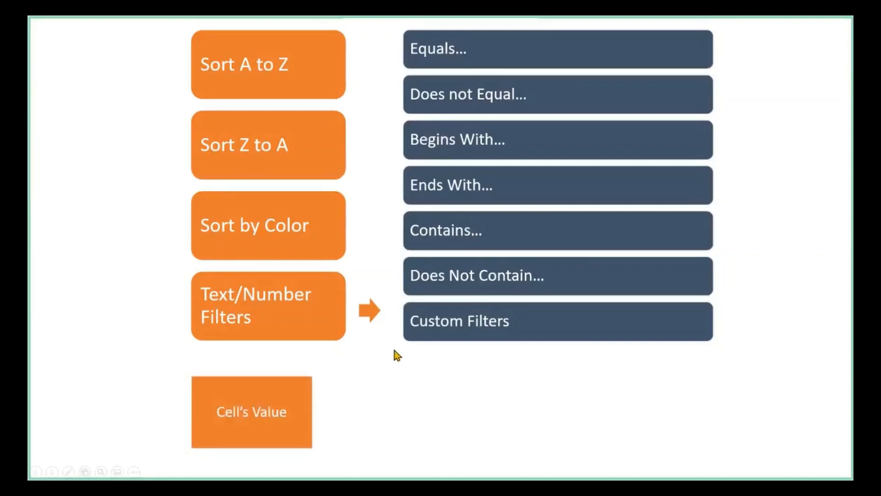
pyautogui.click(395, 351)
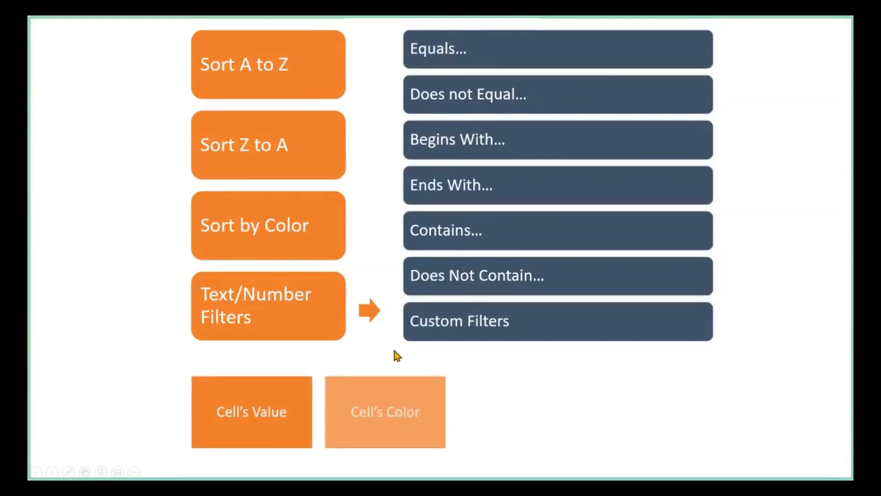
pyautogui.click(394, 351)
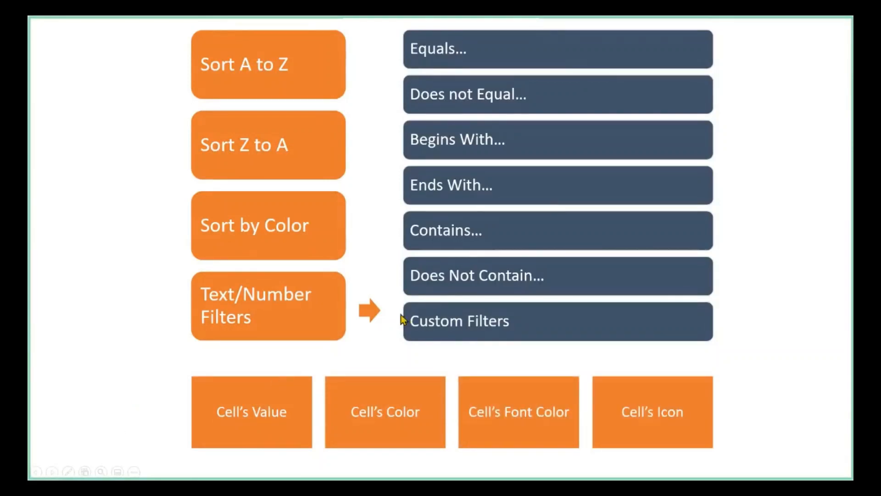
# Switch back to the Example 3 workbook in Excel, enlarge the sheet and review the company names in the Company filter list
pyautogui.hotkey('alt', 'Tab')
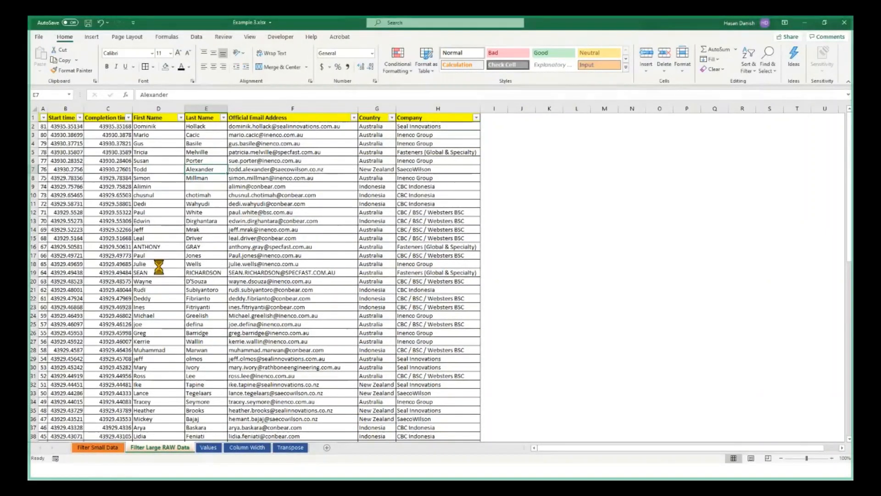
pyautogui.scroll(2, 159, 266)
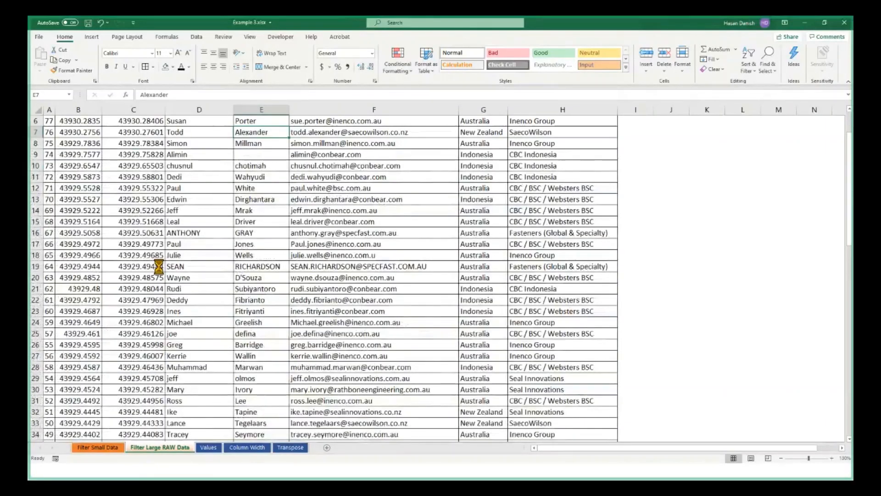
pyautogui.scroll(2, 159, 267)
pyautogui.click(615, 201)
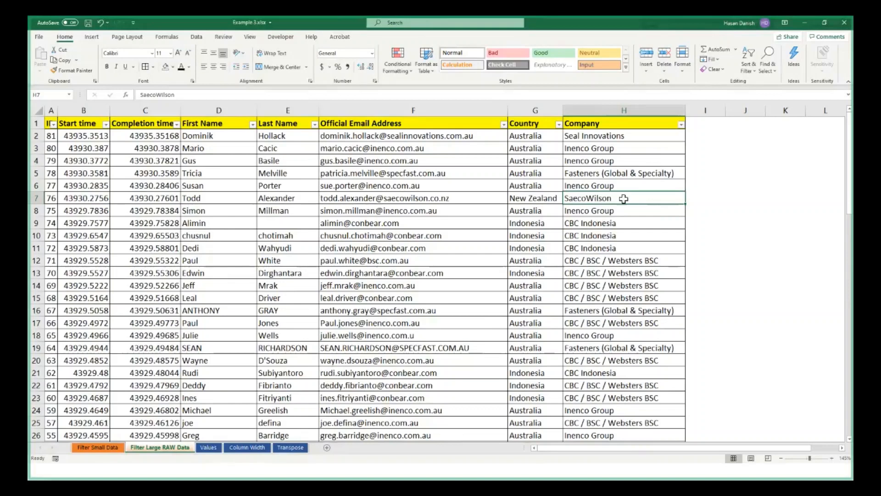
pyautogui.click(682, 125)
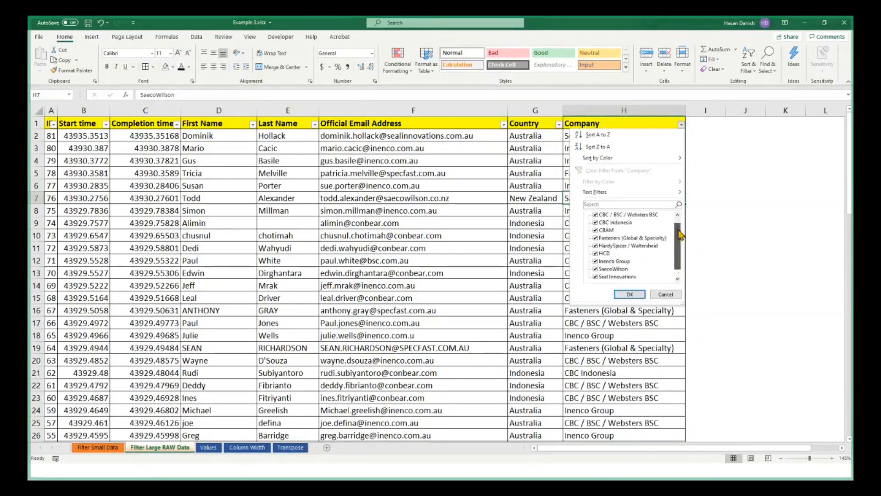
pyautogui.click(712, 184)
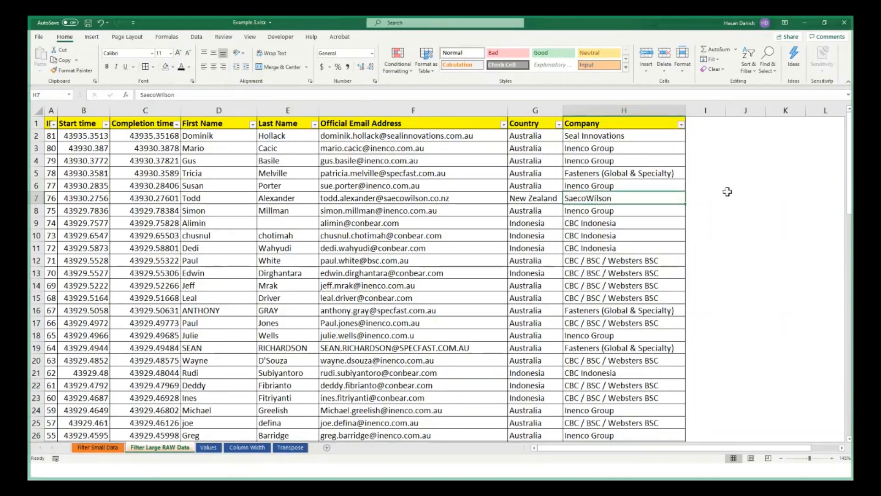
# Filter the table by the selected cell's value, SaecoWilson in H7, and clear the filter
pyautogui.rightClick(595, 198)
pyautogui.press('Escape')
pyautogui.rightClick(574, 200)
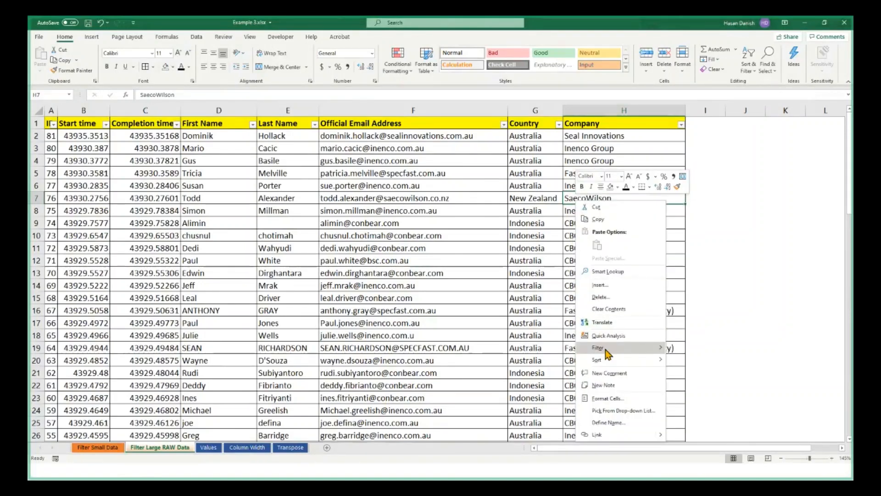
pyautogui.moveTo(607, 354)
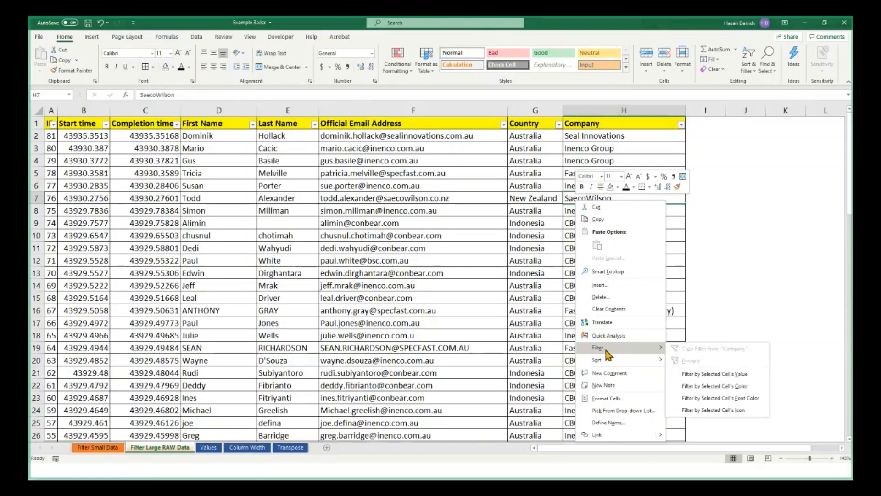
pyautogui.click(697, 374)
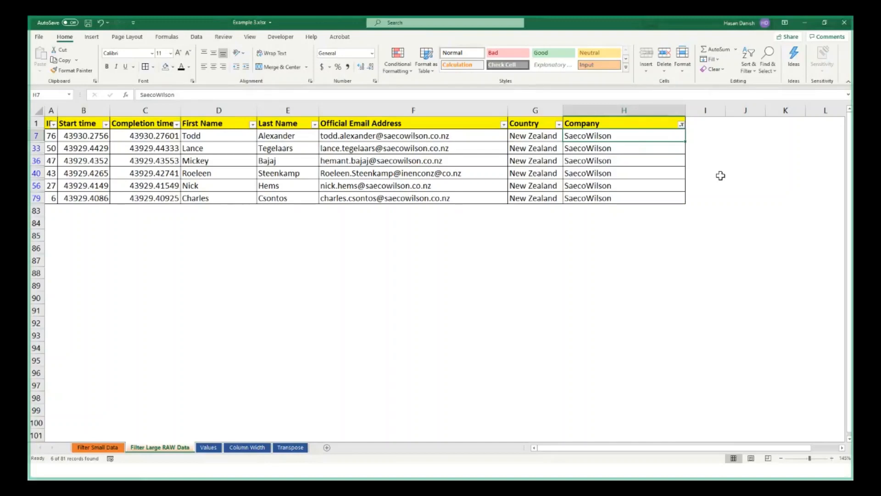
pyautogui.click(748, 77)
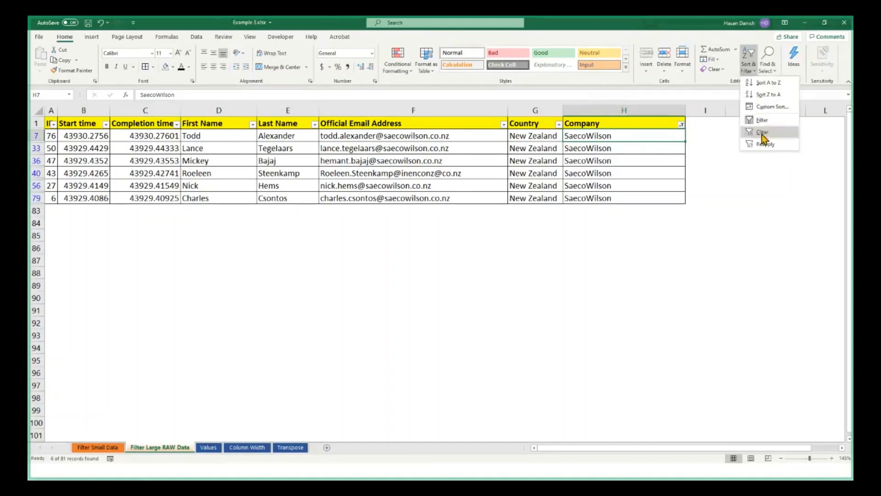
pyautogui.click(762, 133)
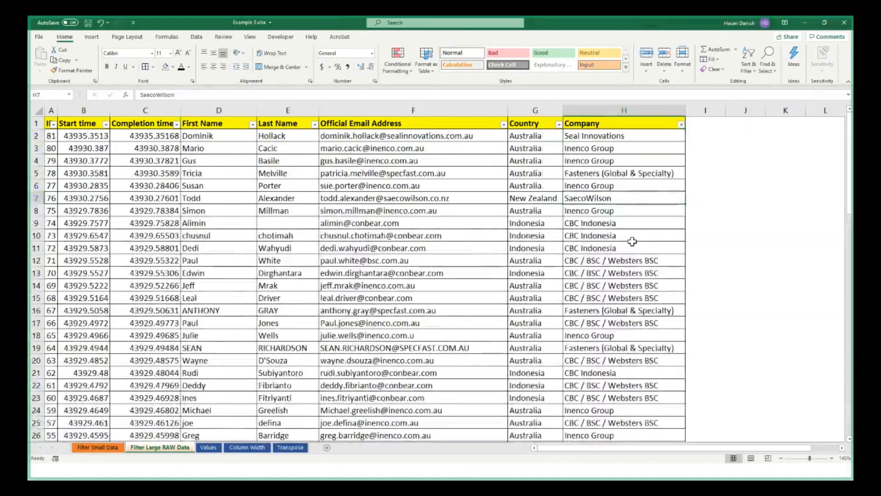
# Filter the table by the selected cell's value, CBC Indonesia in H10, and undo the filter
pyautogui.click(616, 236)
pyautogui.rightClick(618, 237)
pyautogui.click(582, 233)
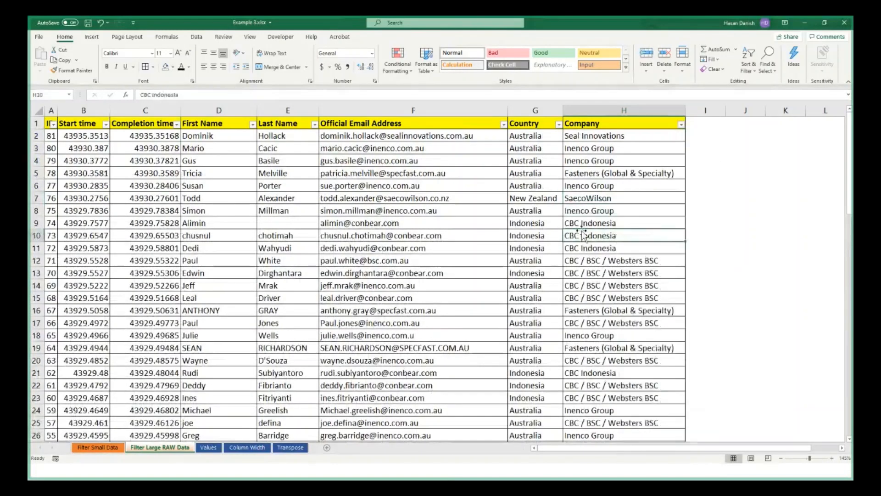
pyautogui.rightClick(583, 235)
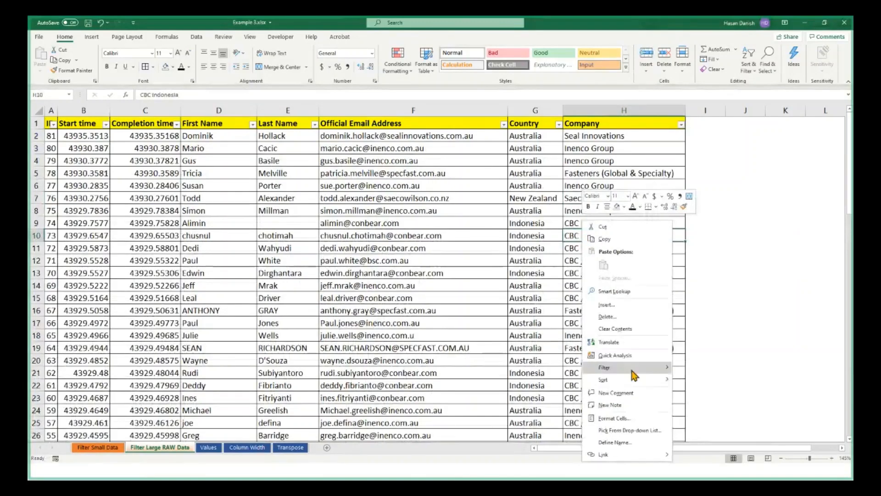
pyautogui.moveTo(634, 371)
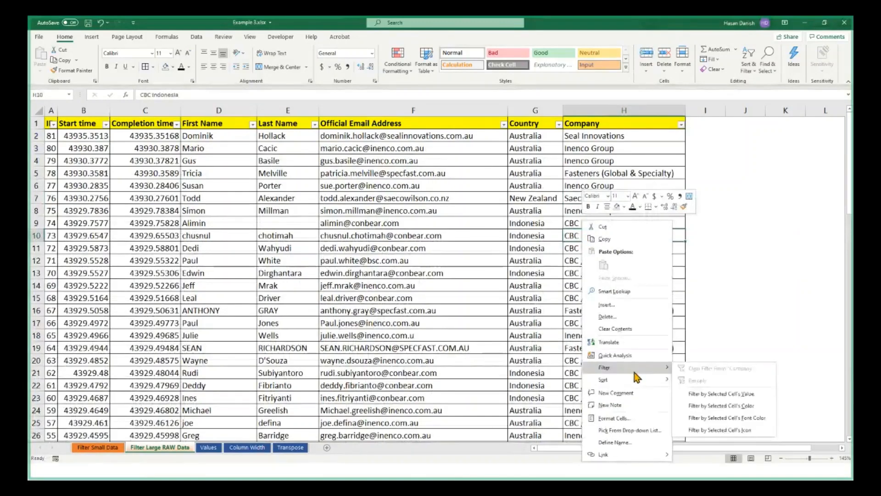
pyautogui.click(731, 394)
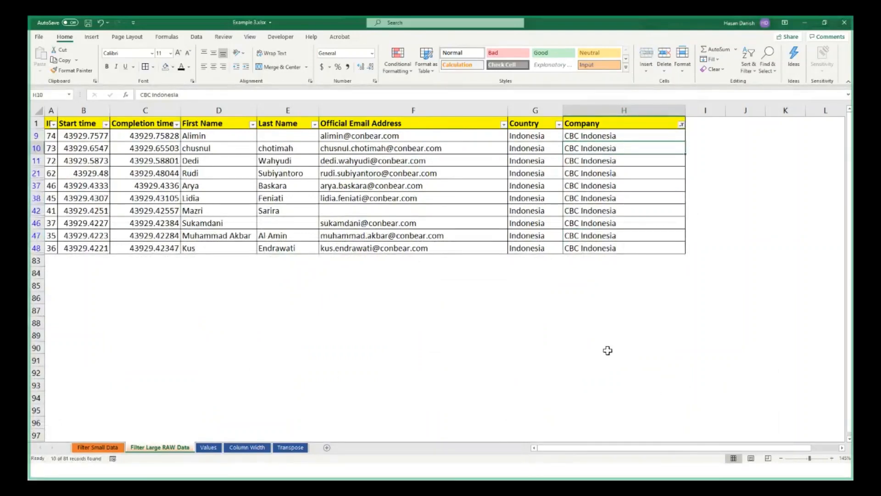
pyautogui.hotkey('ctrl', 'z')
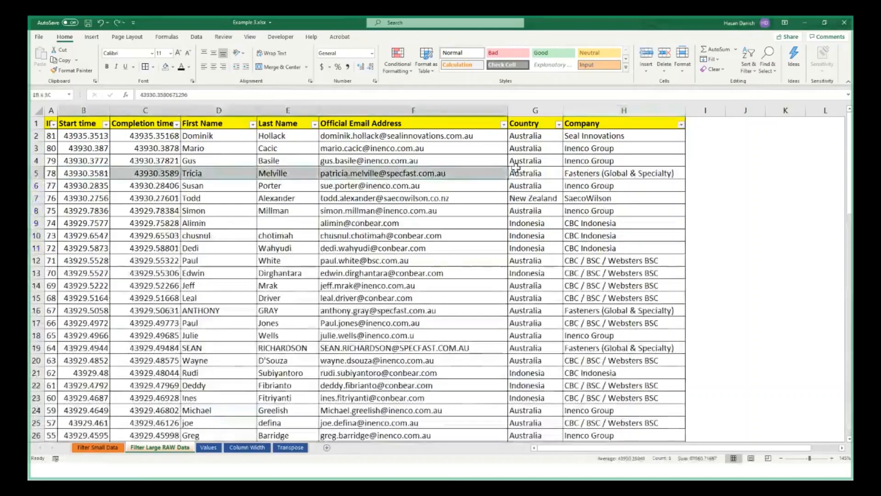
# Color the text of the Start time through Company cells red in rows 5 and 18
pyautogui.click(188, 67)
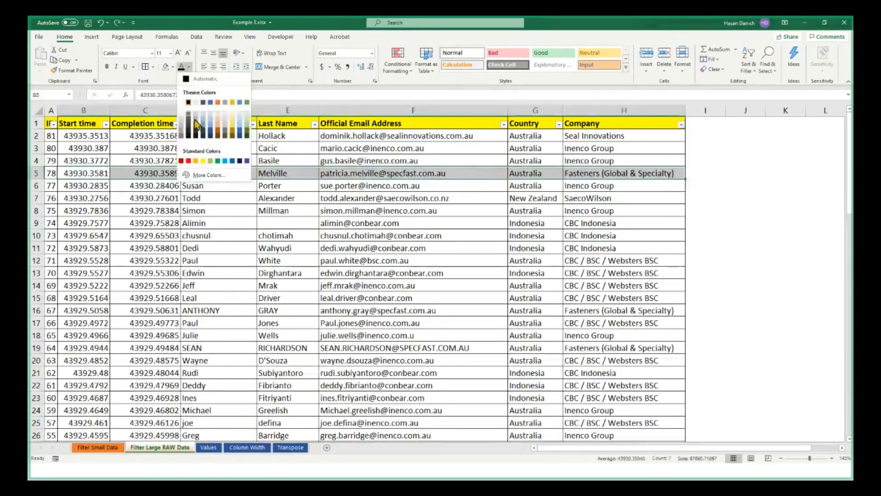
pyautogui.click(189, 160)
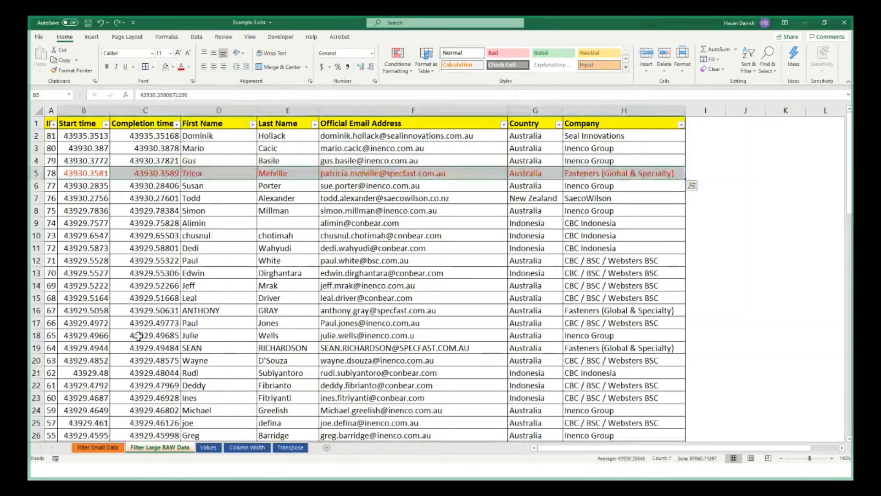
pyautogui.moveTo(91, 336); pyautogui.dragTo(597, 335)
pyautogui.click(181, 67)
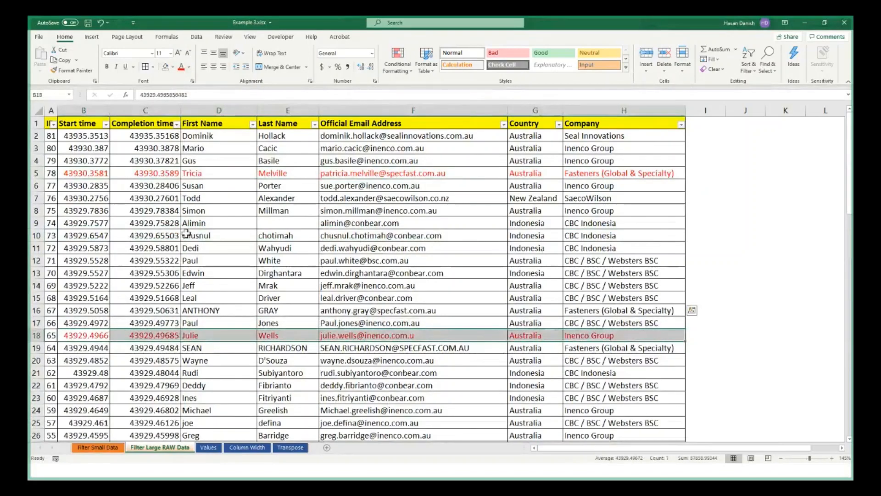
# Color the text of the Start time through Company cells red in rows 28 to 32
pyautogui.scroll(-4, 186, 234)
pyautogui.moveTo(87, 310); pyautogui.dragTo(575, 355)
pyautogui.click(189, 67)
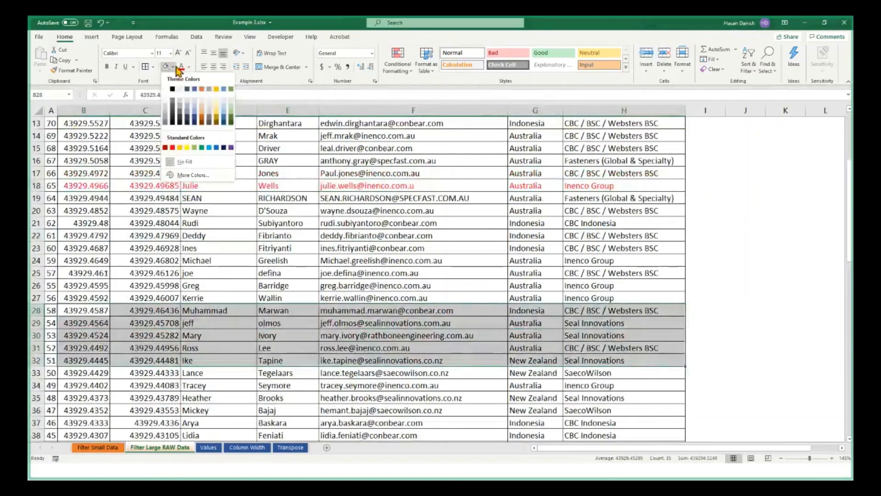
pyautogui.click(182, 69)
pyautogui.click(182, 67)
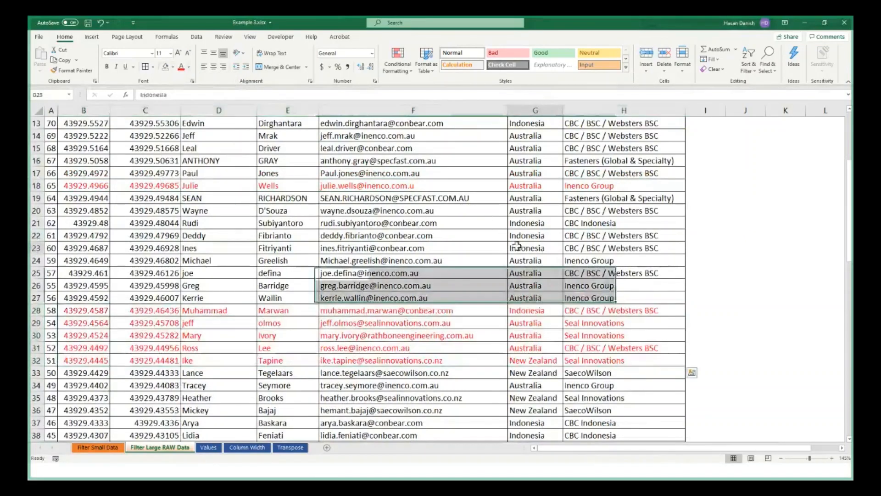
pyautogui.click(592, 408)
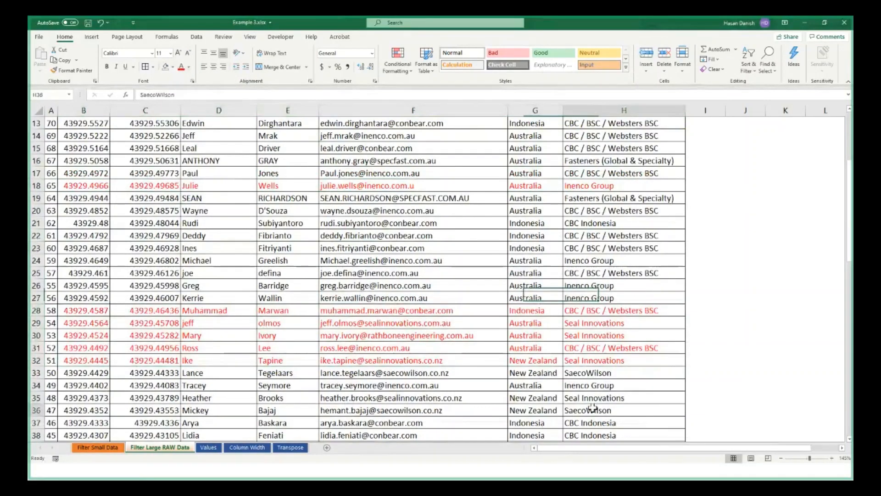
pyautogui.moveTo(592, 409); pyautogui.dragTo(598, 439)
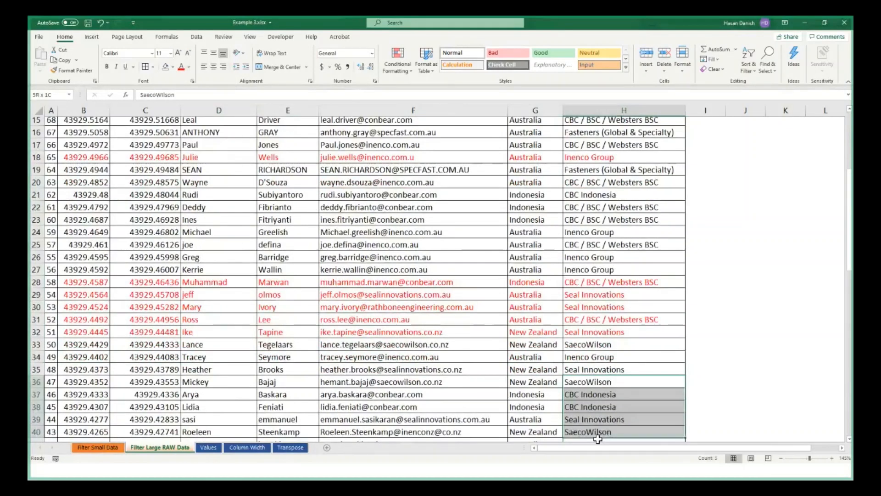
pyautogui.scroll(5, 598, 439)
pyautogui.click(597, 438)
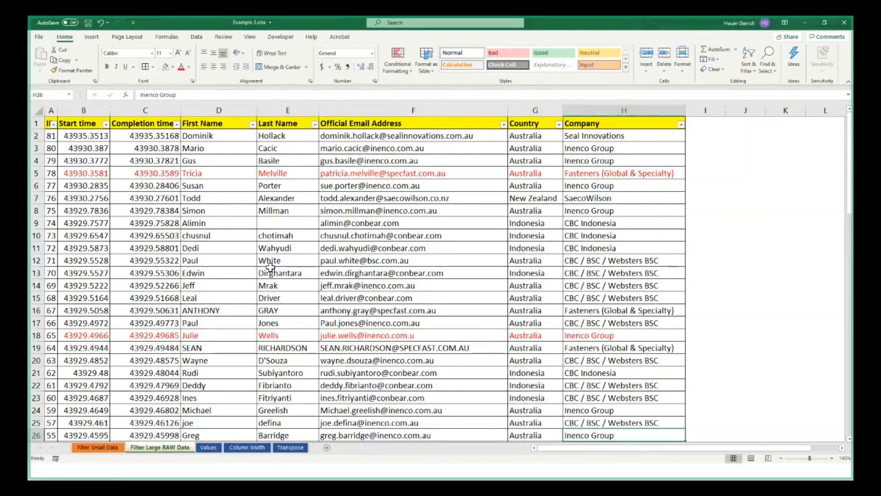
# Filter the Company column by the selected cell's font color, using the red text in H5
pyautogui.scroll(-4, 270, 268)
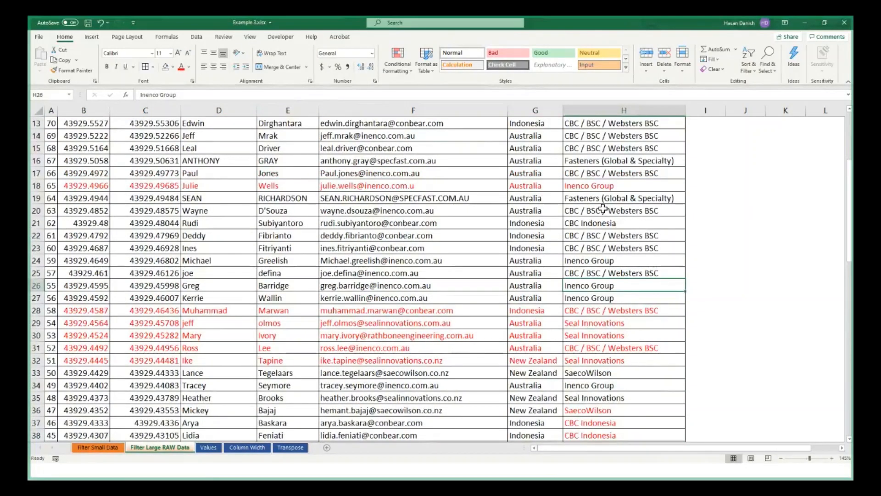
pyautogui.scroll(4, 603, 209)
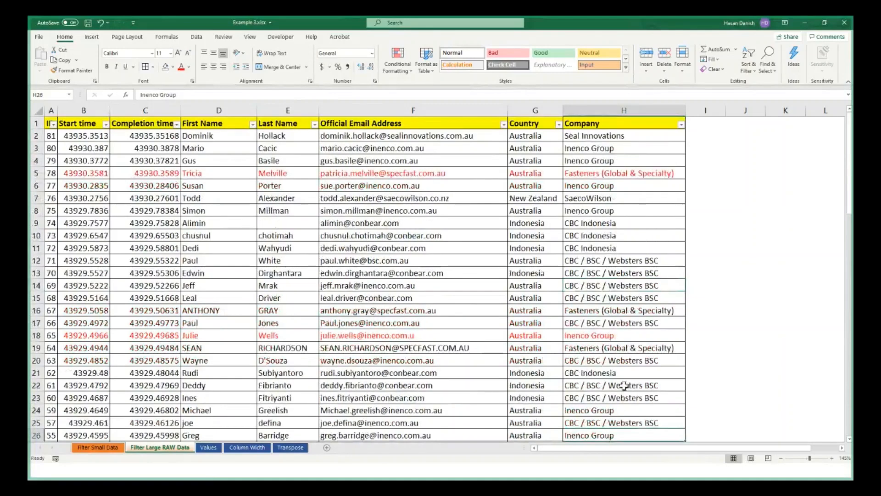
pyautogui.click(624, 175)
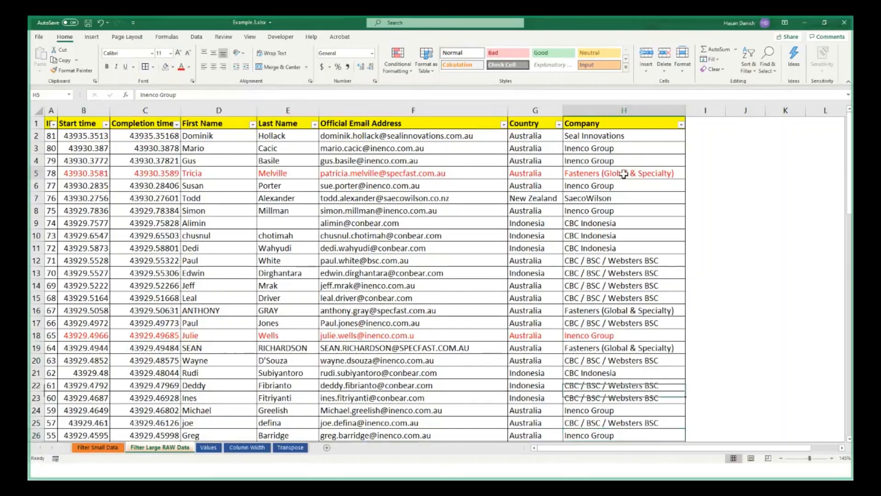
pyautogui.rightClick(625, 174)
pyautogui.moveTo(648, 321)
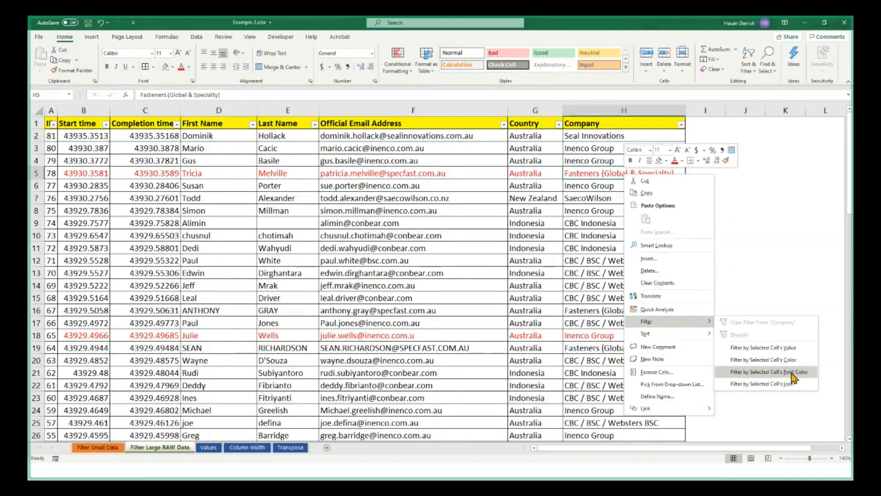
pyautogui.click(792, 373)
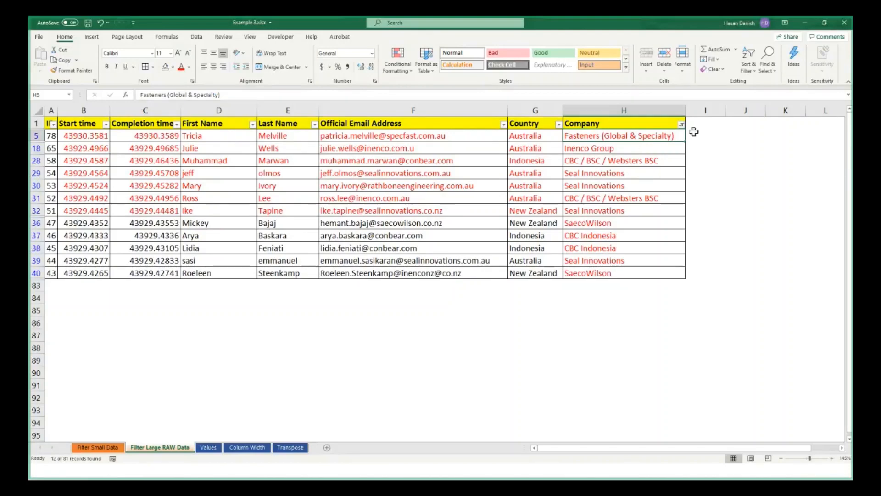
# Check the Company column's filter options and clear the font color filter from the table
pyautogui.click(681, 124)
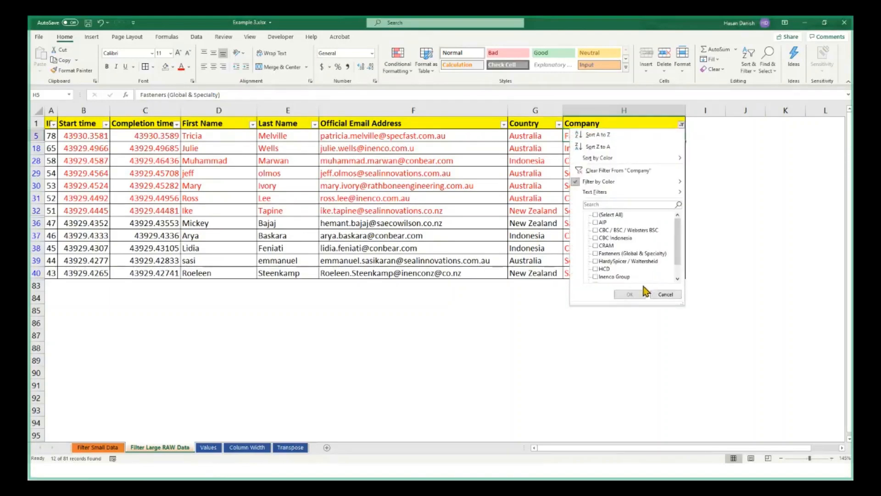
pyautogui.click(658, 294)
pyautogui.click(745, 69)
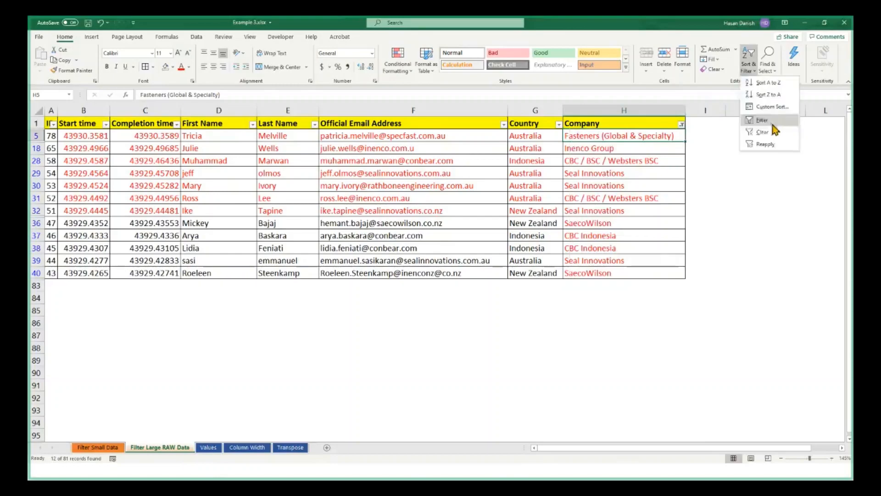
pyautogui.click(770, 131)
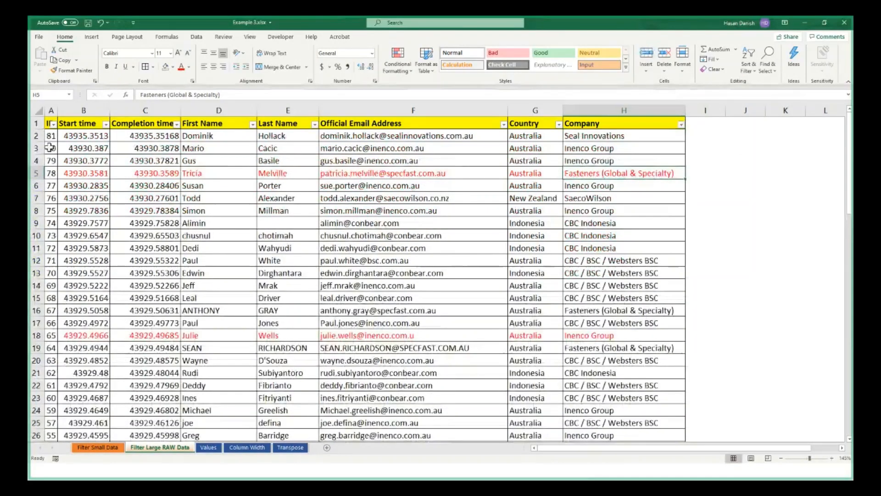
# Fill the Company cells H20:H26, H41:H44 and H33 with yellow
pyautogui.moveTo(50, 148); pyautogui.dragTo(580, 477)
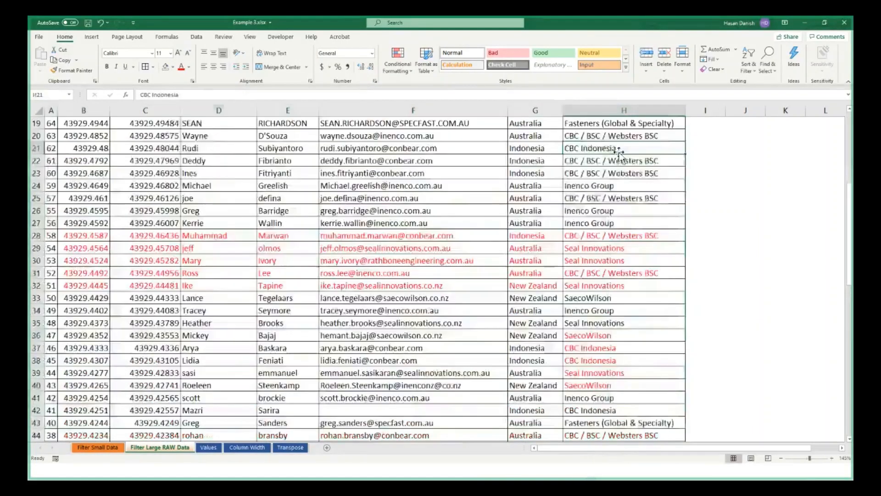
pyautogui.click(171, 67)
pyautogui.click(186, 162)
pyautogui.moveTo(606, 398); pyautogui.dragTo(613, 428)
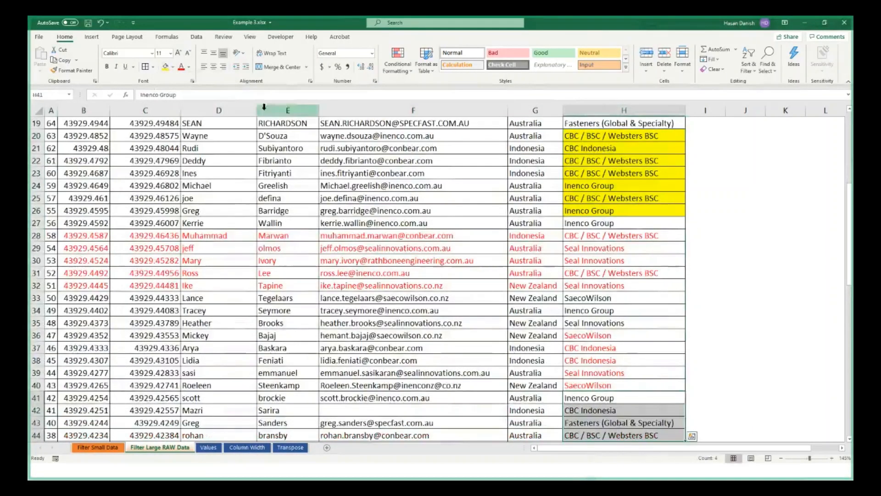
pyautogui.click(167, 67)
pyautogui.click(659, 295)
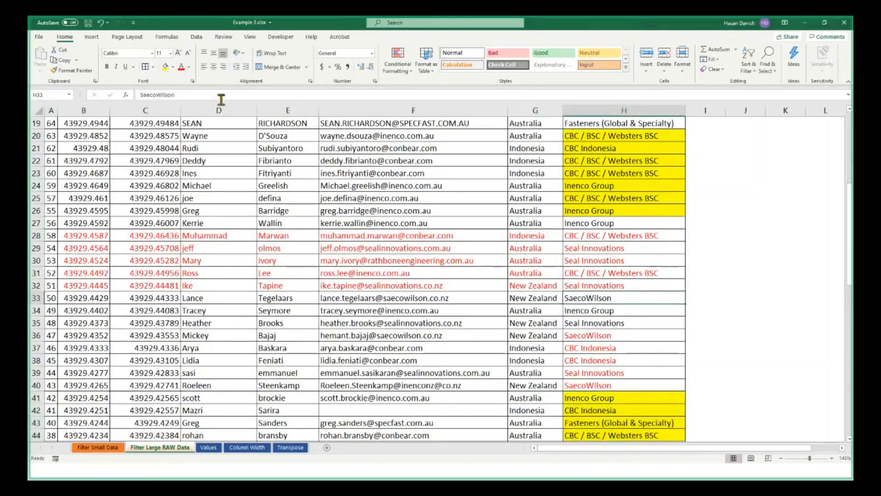
pyautogui.click(166, 67)
pyautogui.click(703, 332)
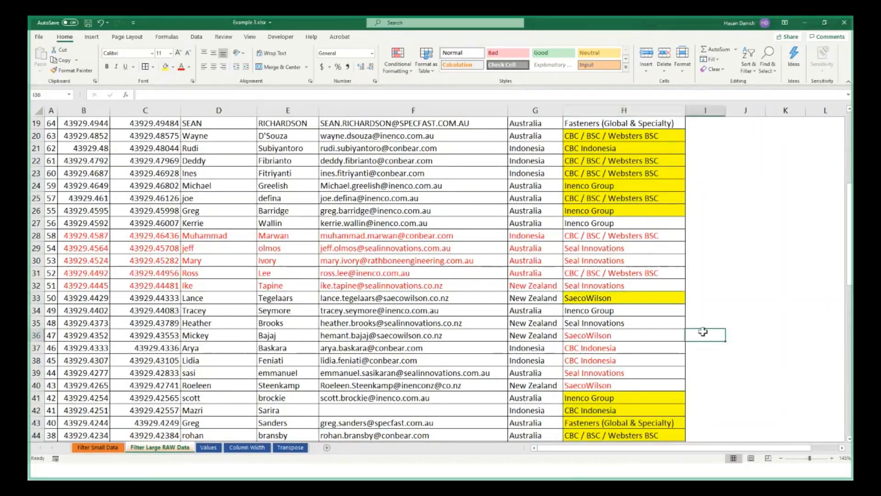
# Filter the table by the selected cell's color, using the yellow fill of Company cell H23
pyautogui.scroll(4, 685, 298)
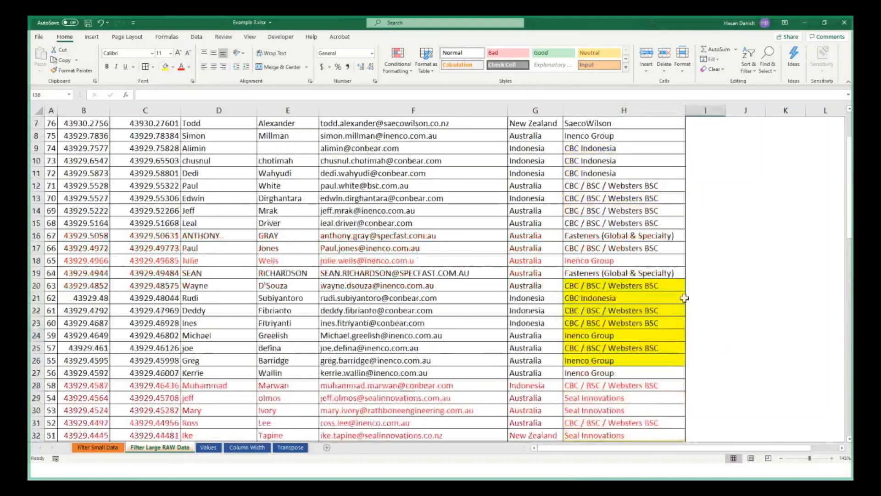
pyautogui.scroll(2, 685, 298)
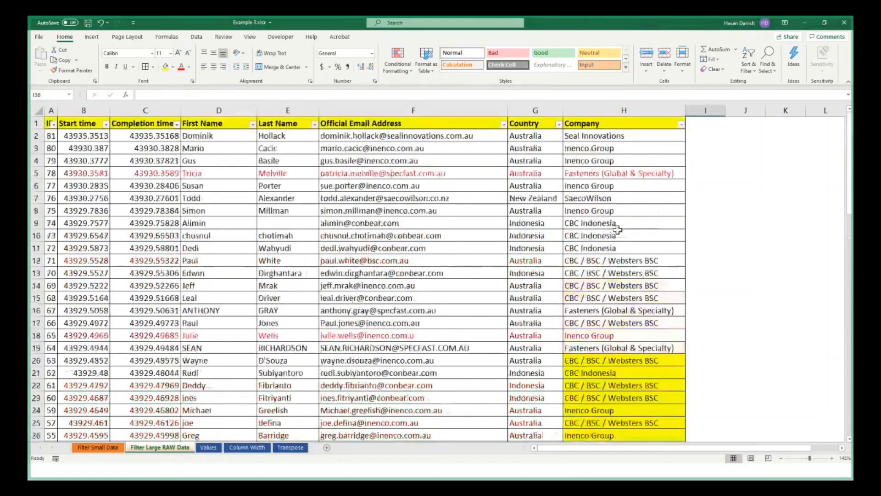
pyautogui.click(682, 125)
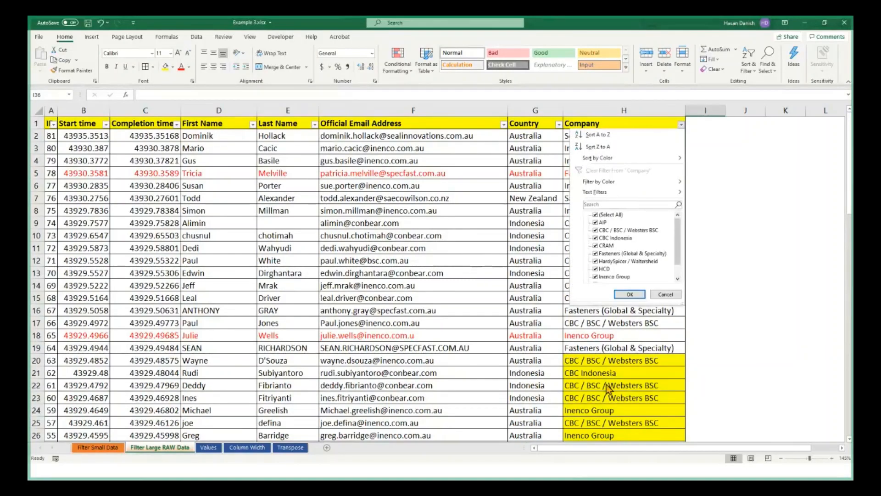
pyautogui.rightClick(598, 370)
pyautogui.click(578, 377)
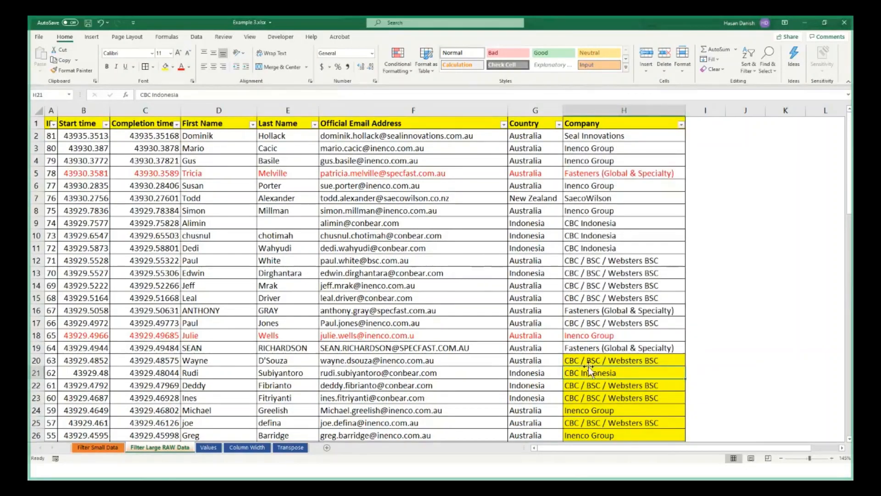
pyautogui.rightClick(597, 395)
pyautogui.moveTo(667, 305)
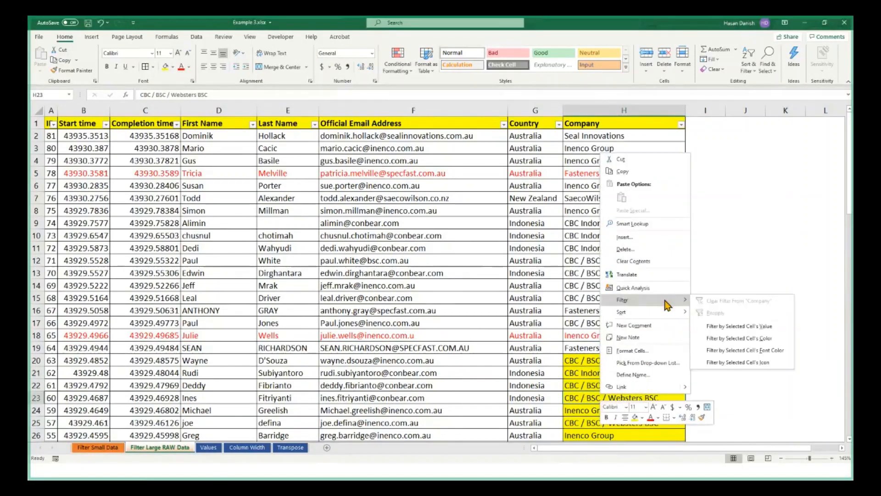
pyautogui.click(745, 342)
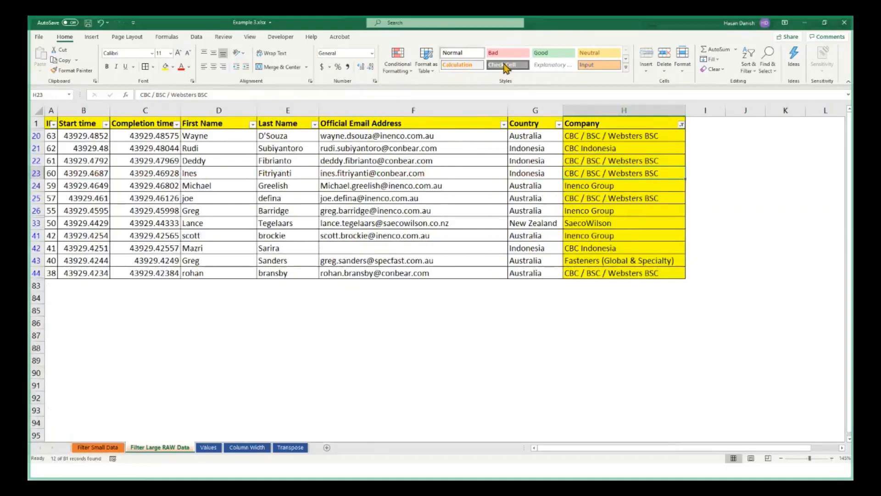
# Look at the Company column's text filter options and clear the cell color filter
pyautogui.click(681, 124)
pyautogui.moveTo(625, 195)
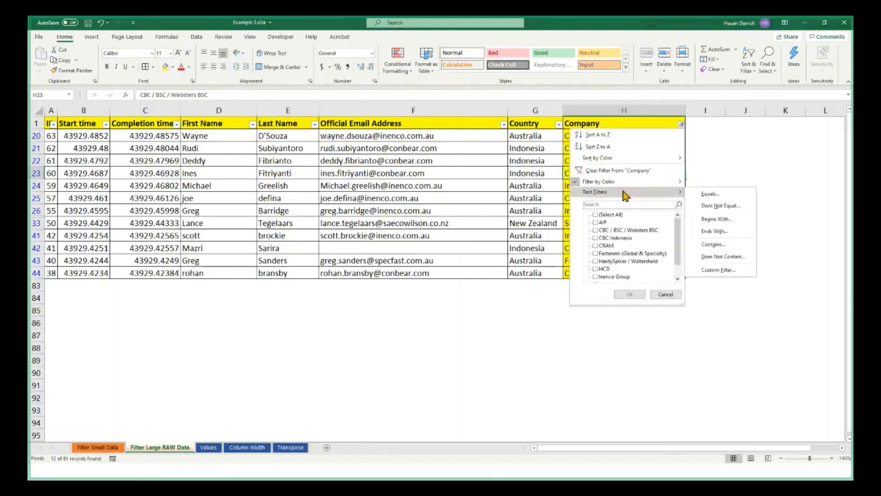
pyautogui.click(749, 59)
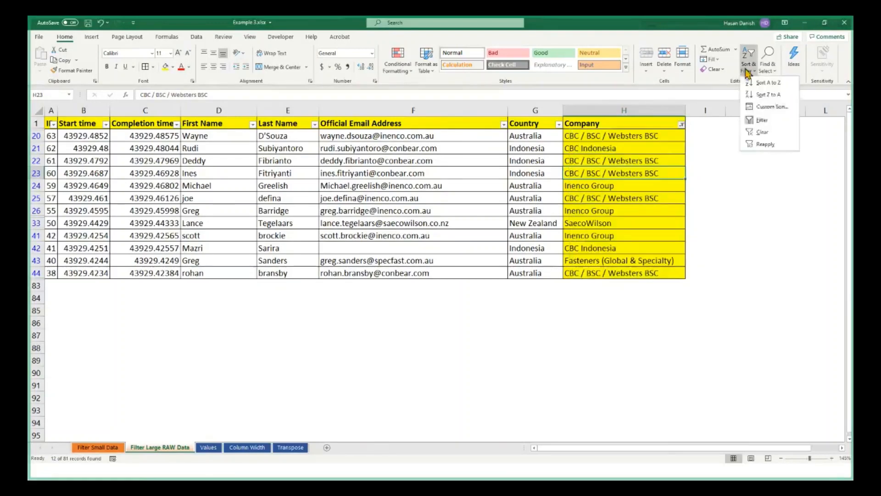
pyautogui.click(758, 134)
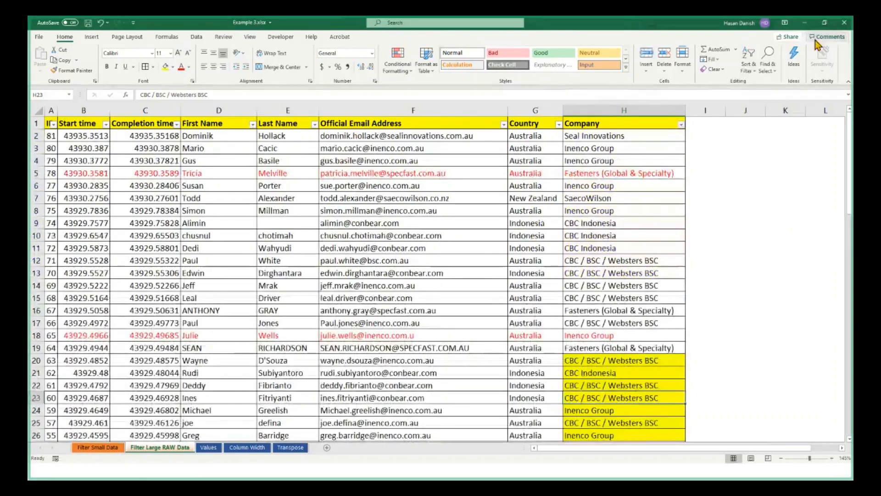
pyautogui.click(753, 67)
pyautogui.click(266, 219)
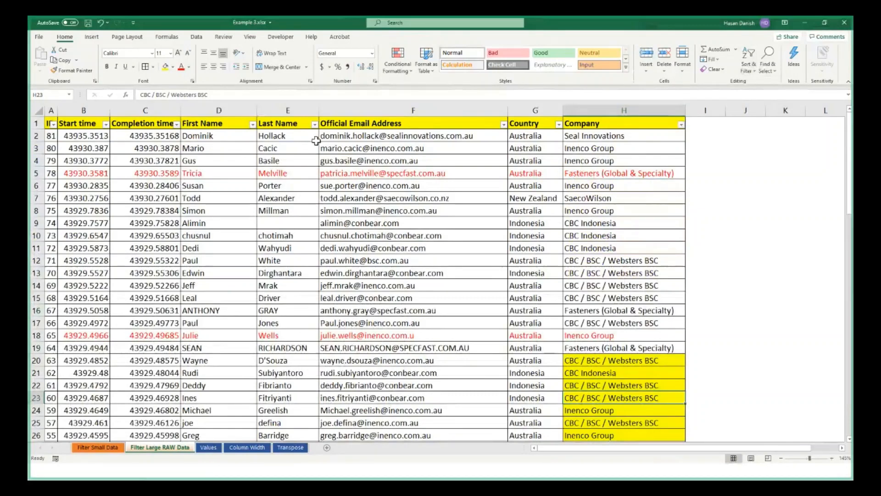
# Filter the Country column to show only Australia and Indonesia
pyautogui.click(558, 125)
pyautogui.click(473, 215)
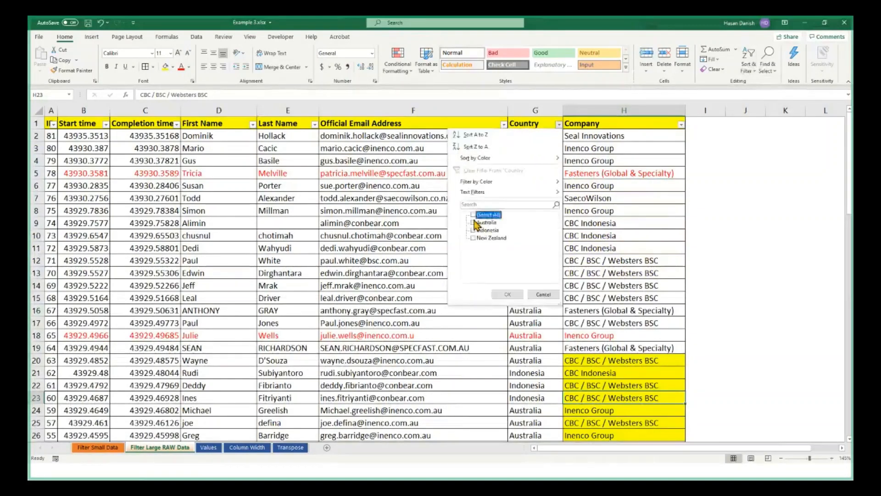
pyautogui.click(473, 222)
pyautogui.click(473, 230)
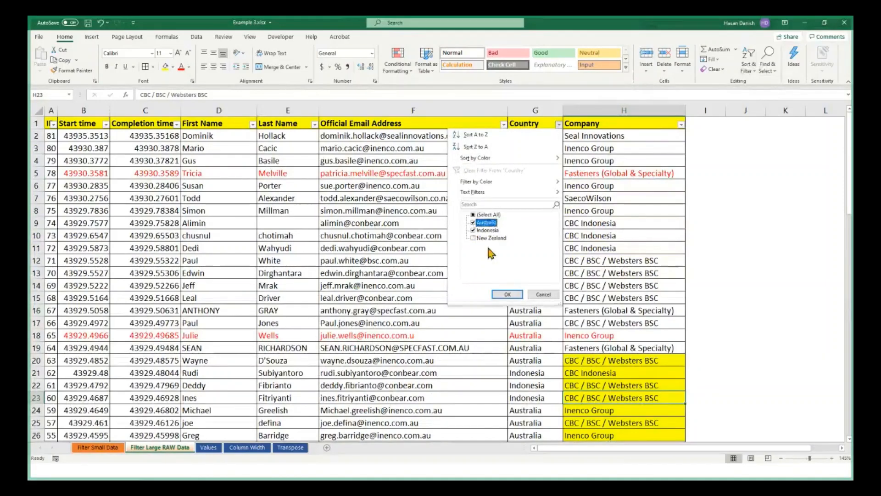
pyautogui.click(507, 294)
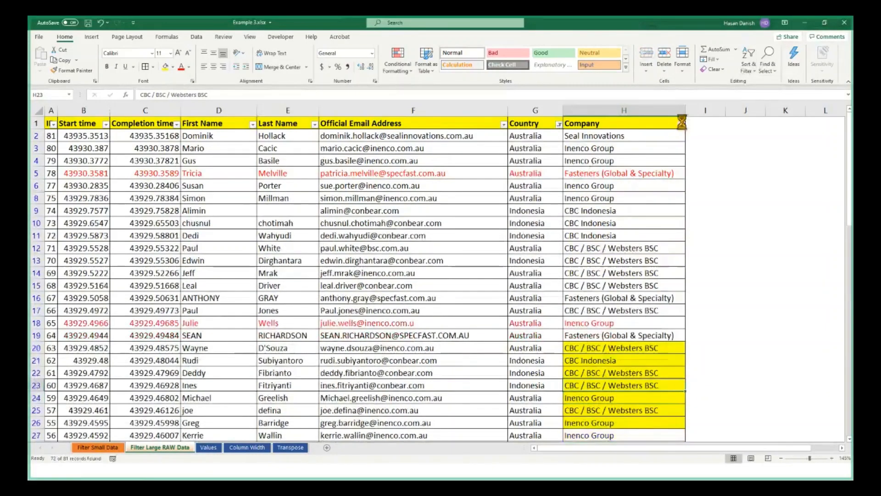
# Check which companies the Company filter offers and clear the Country filter
pyautogui.click(681, 124)
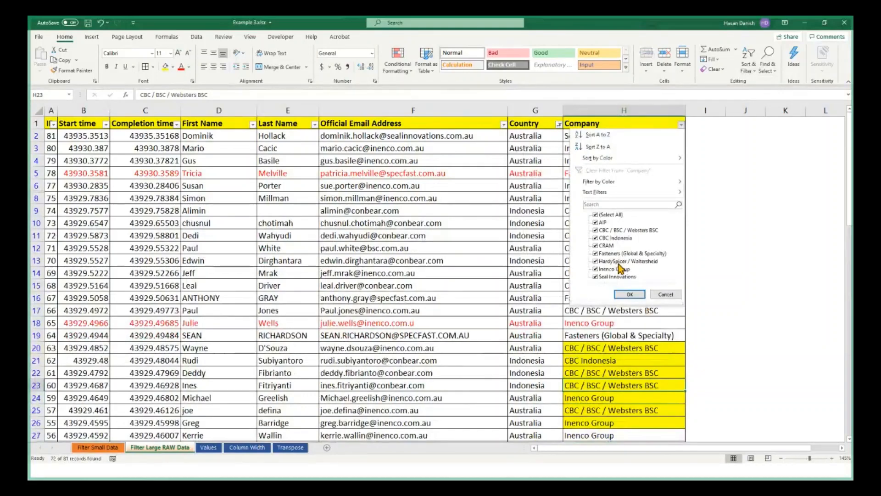
pyautogui.click(402, 235)
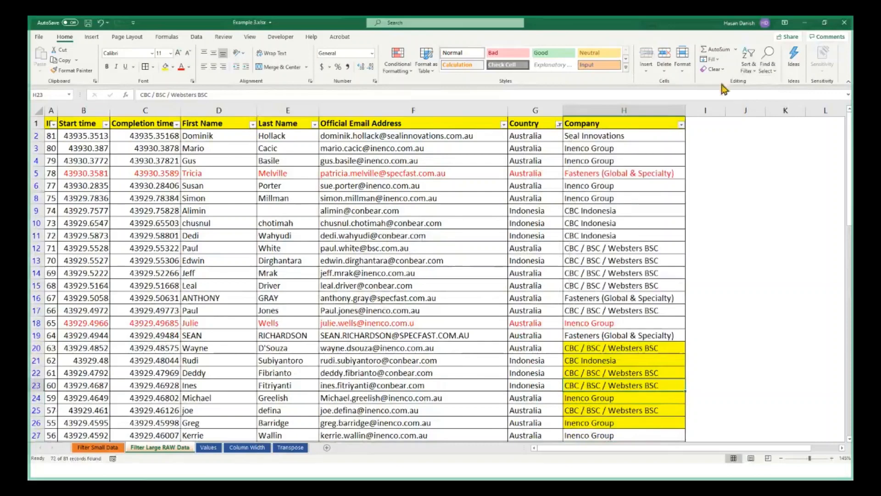
pyautogui.click(747, 67)
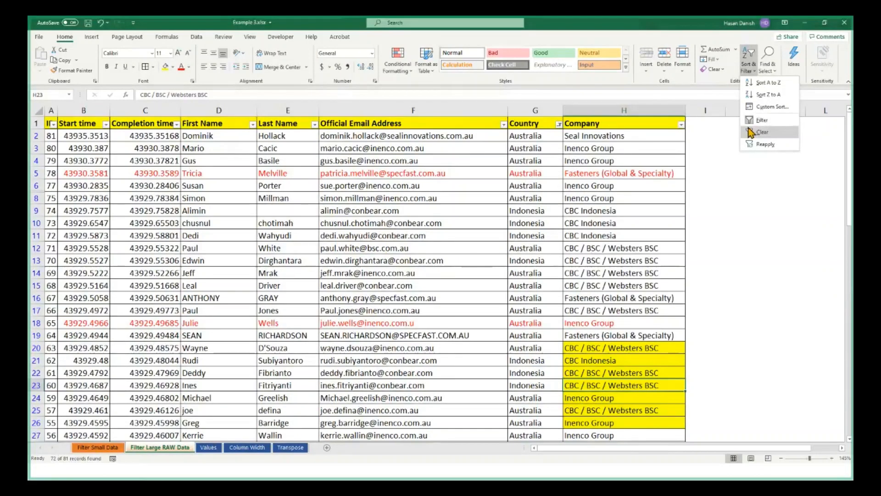
pyautogui.click(751, 132)
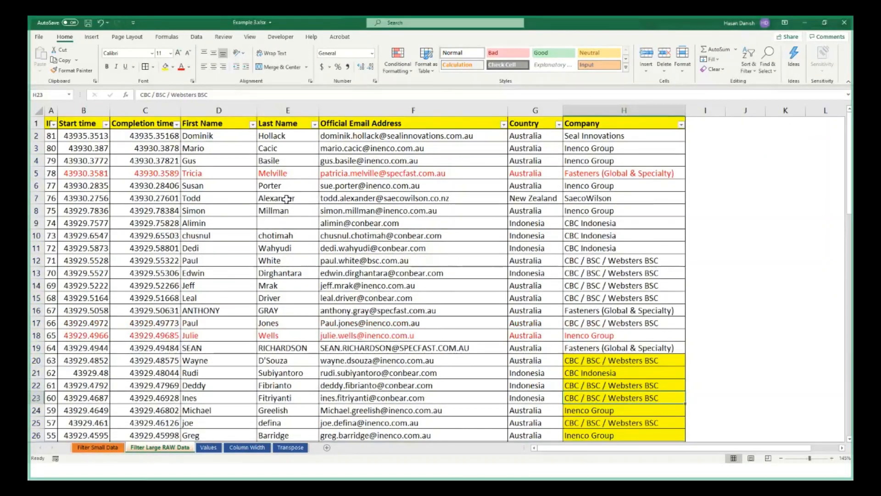
# Switch to the PowerPoint slide show's sort and filter overview, and check the chat in the BlueJeans meeting window
pyautogui.click(258, 479)
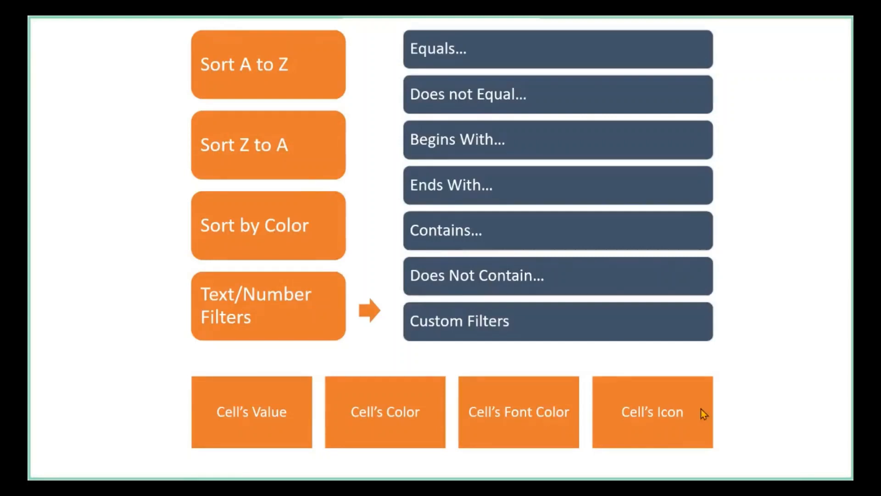
pyautogui.hotkey('alt', 'Tab')
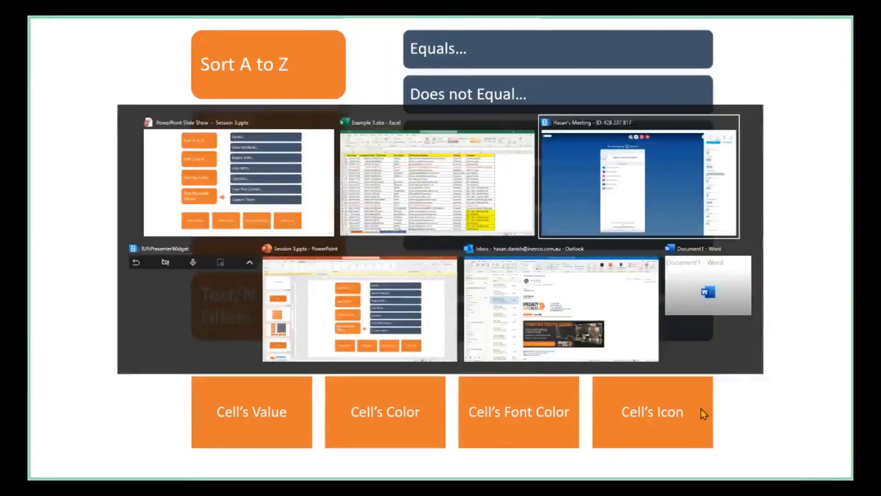
pyautogui.click(694, 232)
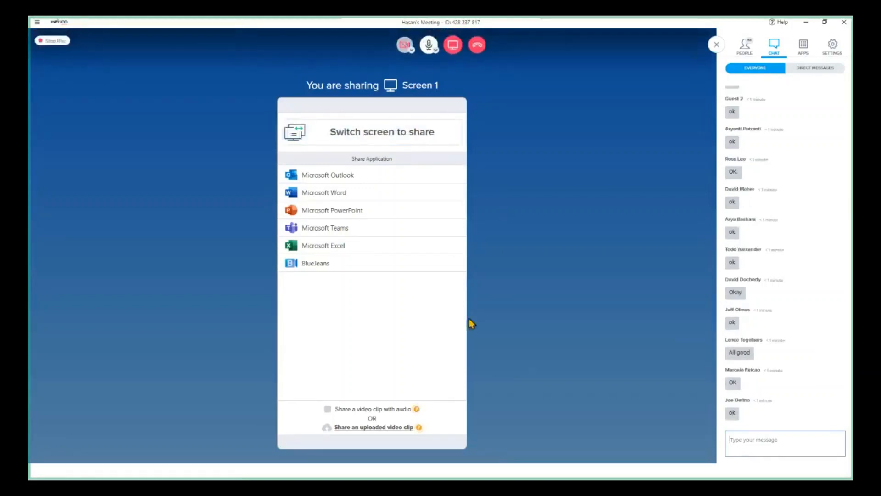
# Return to the PowerPoint slide show's Paste Special slide, and open the Values sheet in the Excel workbook Example 3
pyautogui.hotkey('alt', 'Tab')
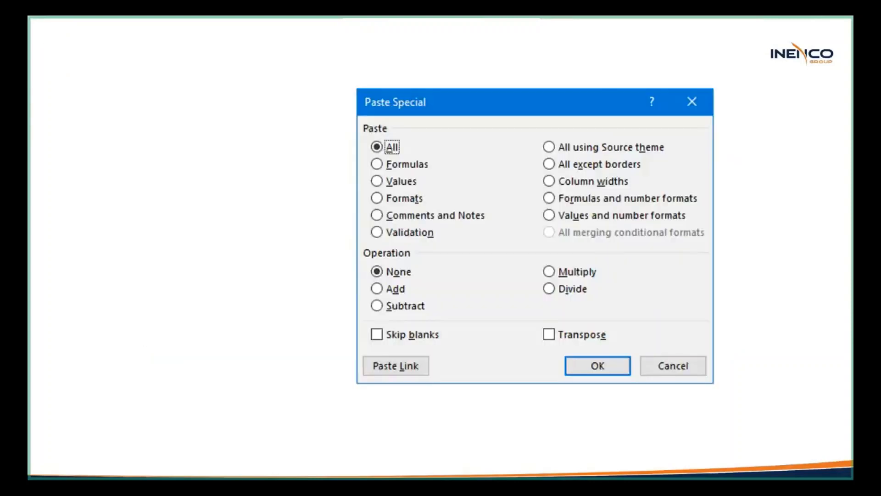
pyautogui.hotkey('alt', 'Tab')
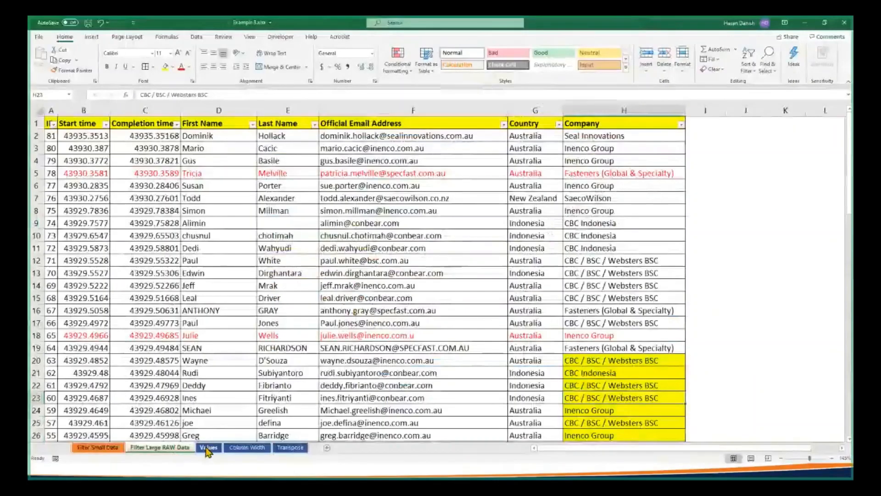
pyautogui.click(207, 448)
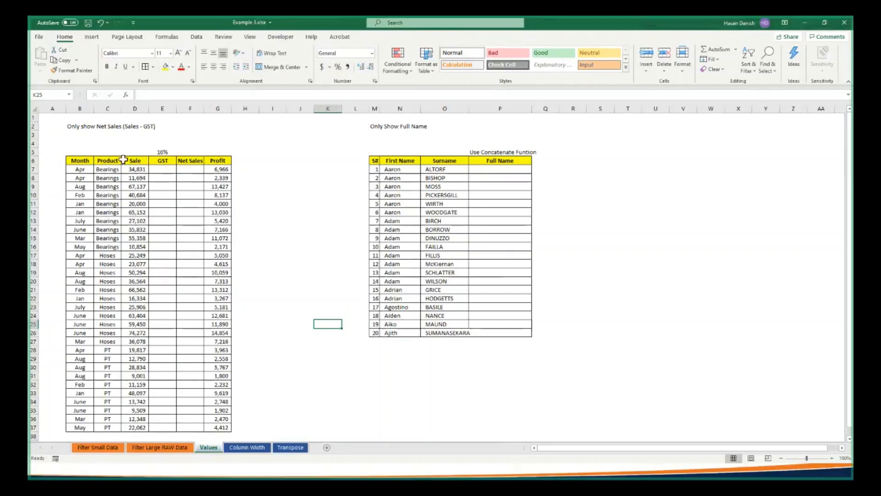
# Calculate the GST for the first row by entering =D7*10% in cell E7
pyautogui.scroll(2, 124, 159)
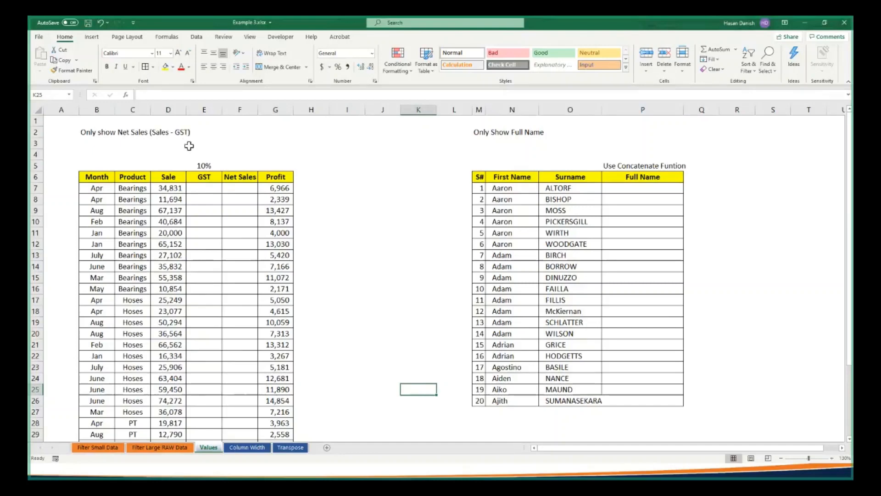
pyautogui.moveTo(173, 167); pyautogui.dragTo(173, 309)
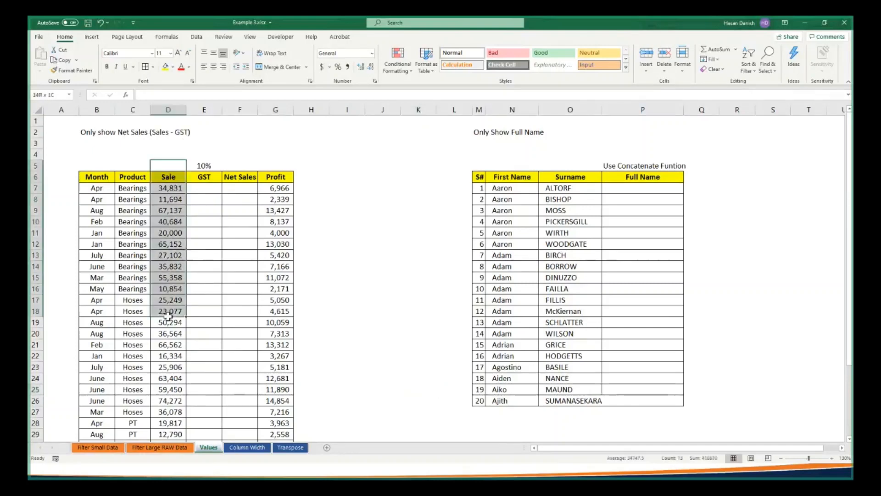
pyautogui.moveTo(204, 176); pyautogui.dragTo(206, 282)
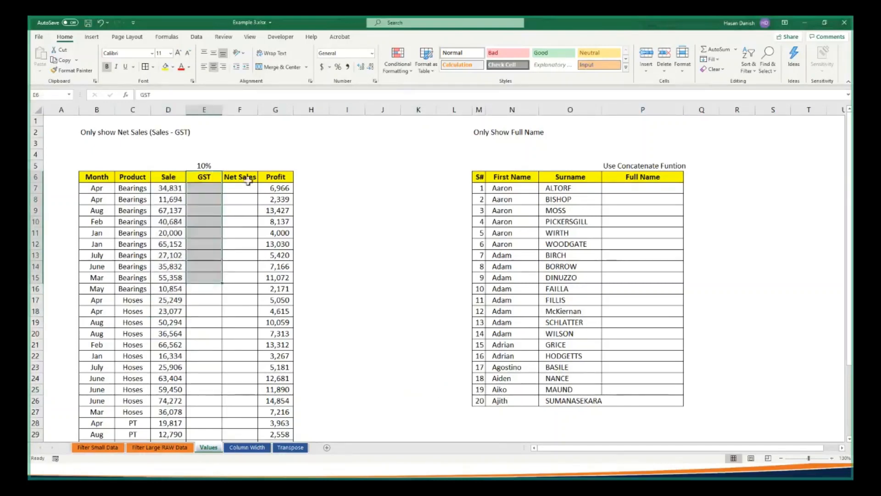
pyautogui.moveTo(244, 179); pyautogui.dragTo(240, 311)
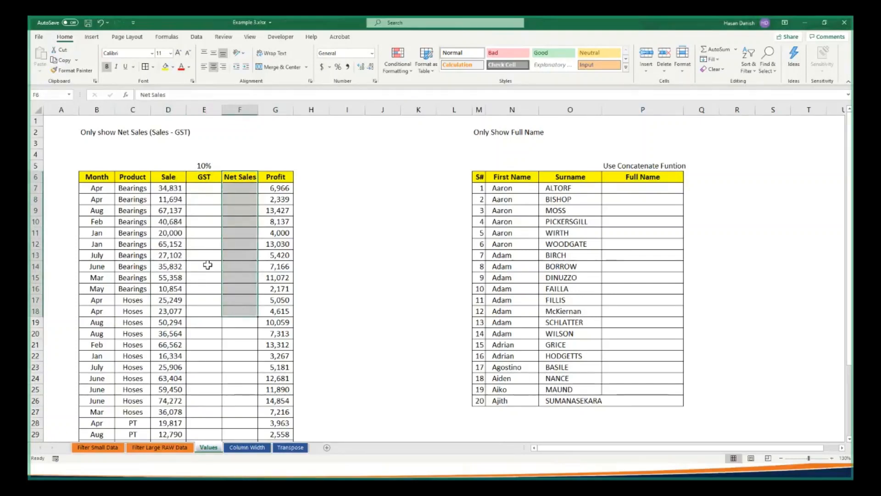
pyautogui.click(211, 188)
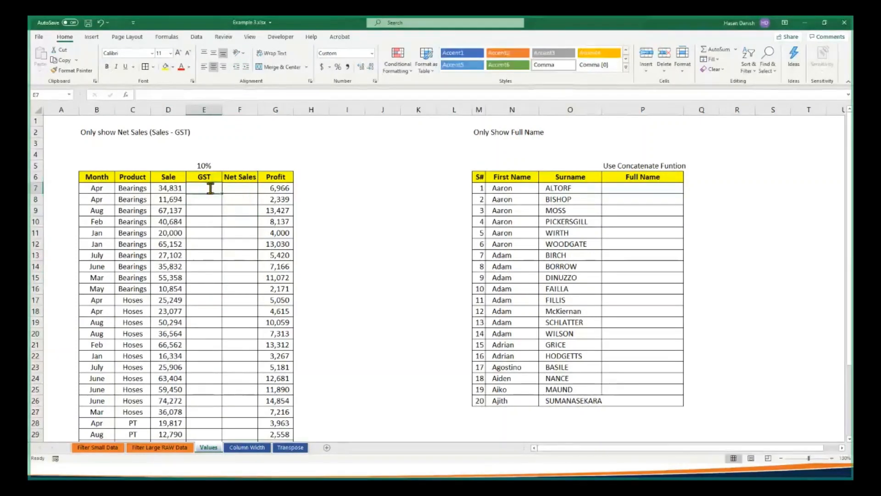
pyautogui.write('=')
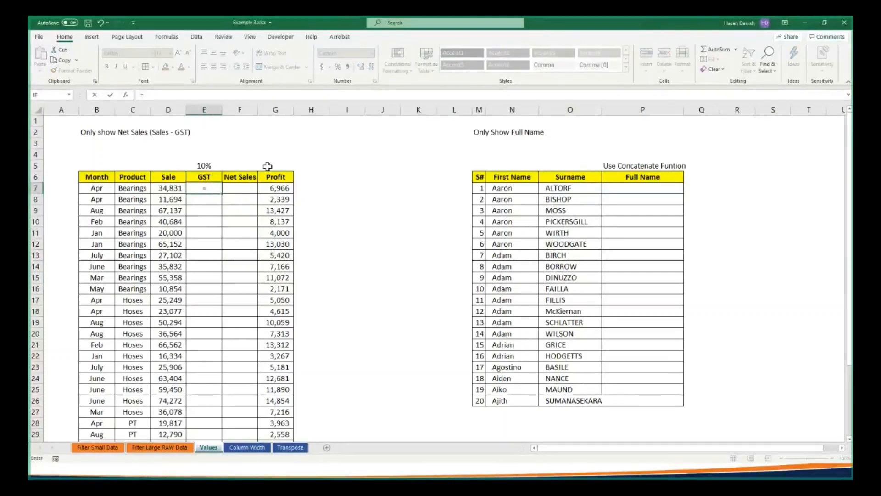
pyautogui.click(166, 187)
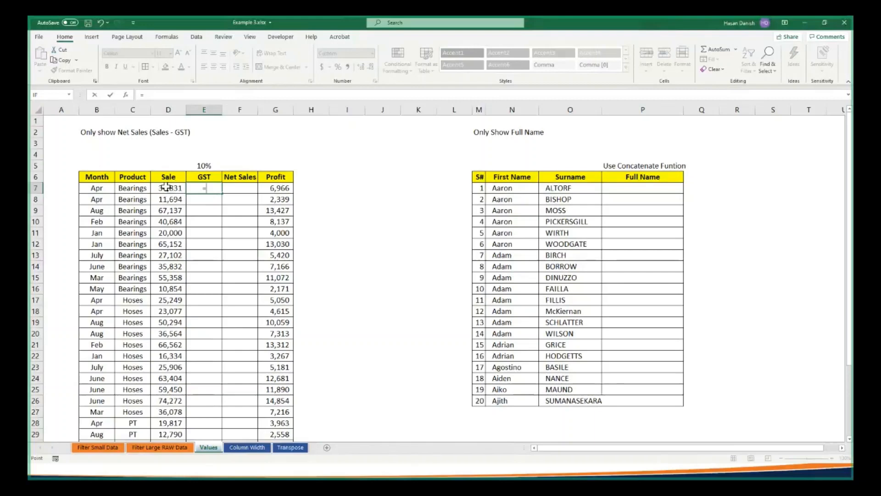
pyautogui.click(167, 187)
pyautogui.write('*10%')
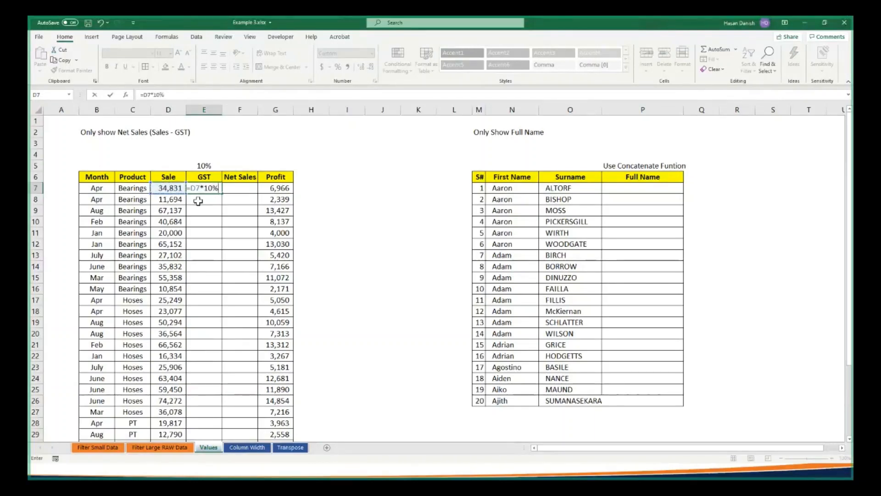
pyautogui.press('Return')
# Fill the GST formula from E7 down to the table's last row, E37
pyautogui.click(219, 188)
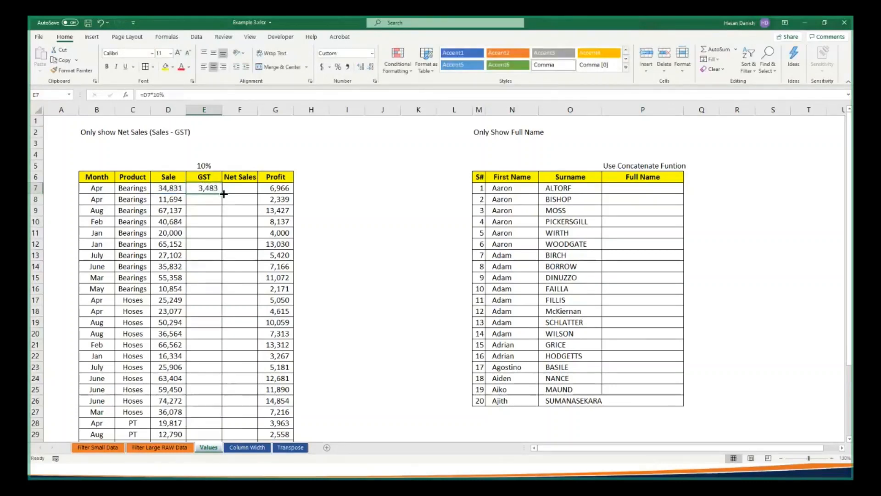
pyautogui.doubleClick(224, 193)
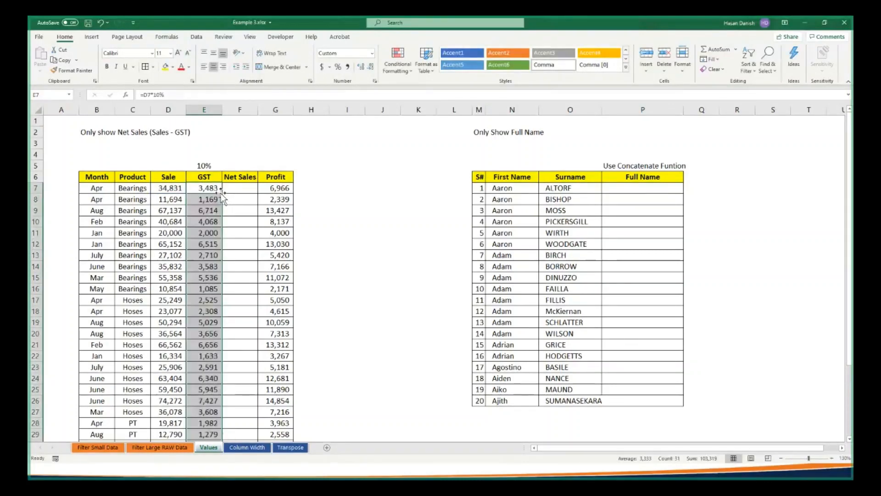
pyautogui.scroll(-5, 223, 197)
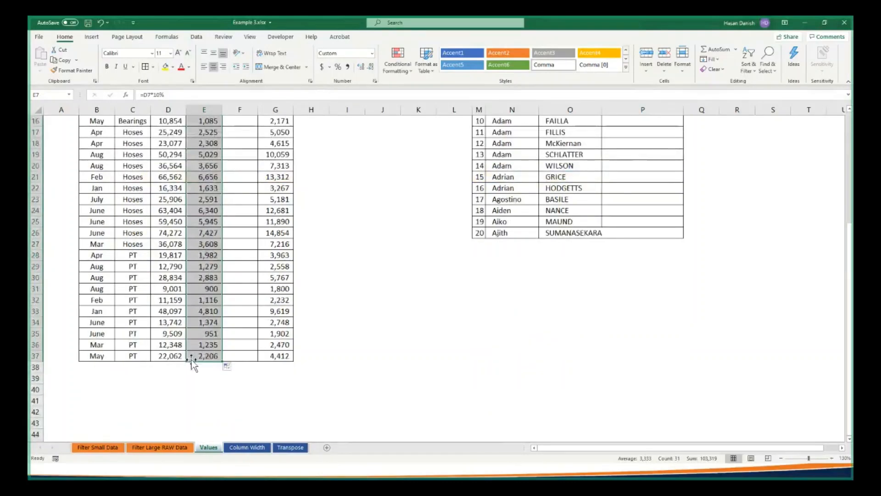
pyautogui.scroll(5, 193, 365)
# Calculate the first row's net sales by entering =D7-E7 in cell F7
pyautogui.click(240, 188)
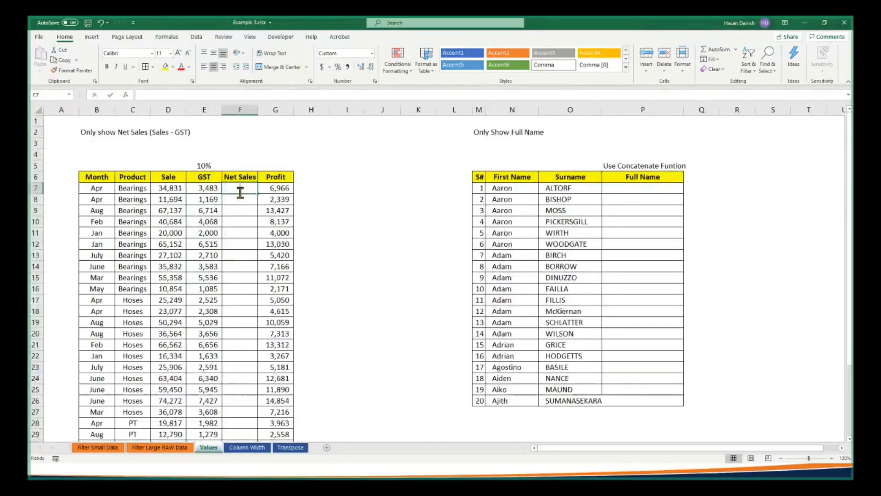
pyautogui.write('=')
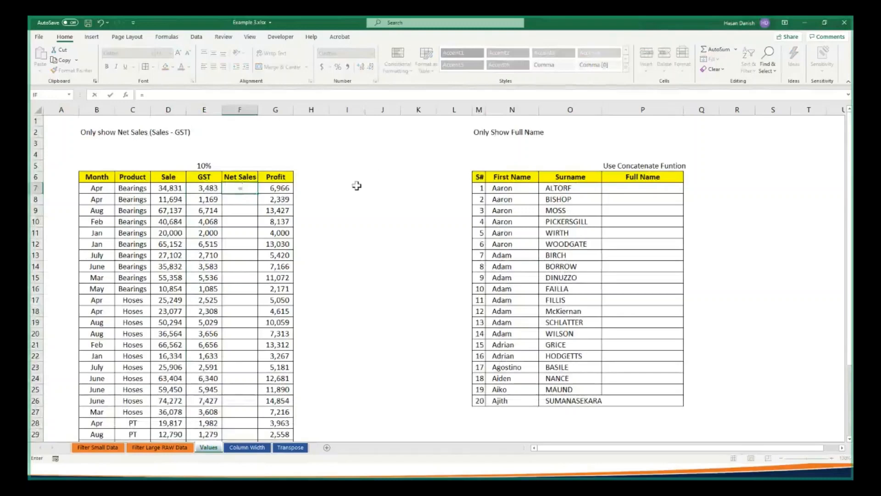
pyautogui.click(178, 187)
pyautogui.write('-')
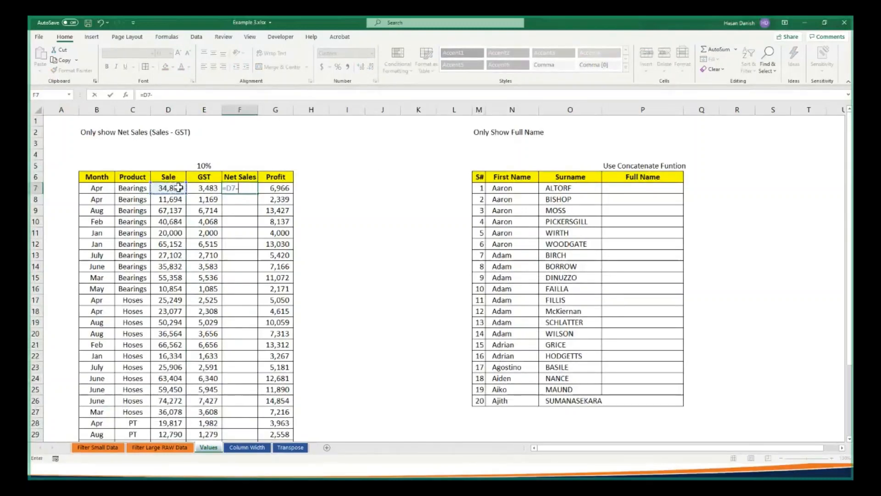
pyautogui.click(217, 188)
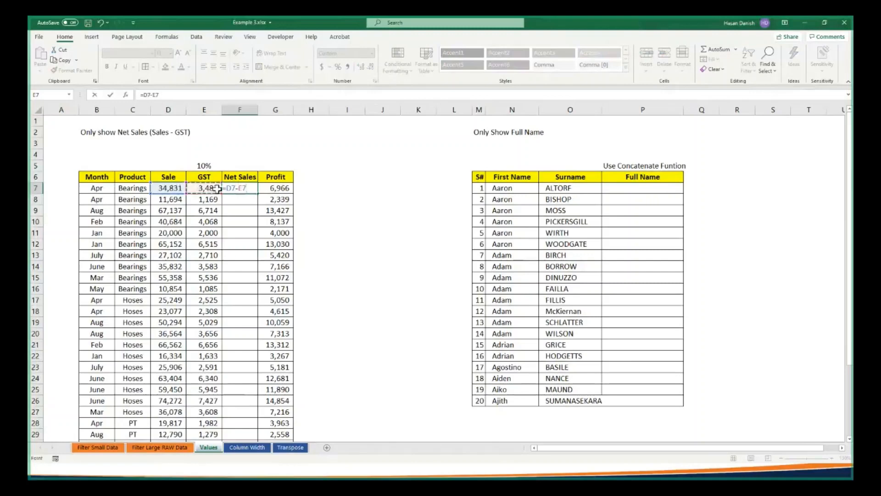
pyautogui.press('Return')
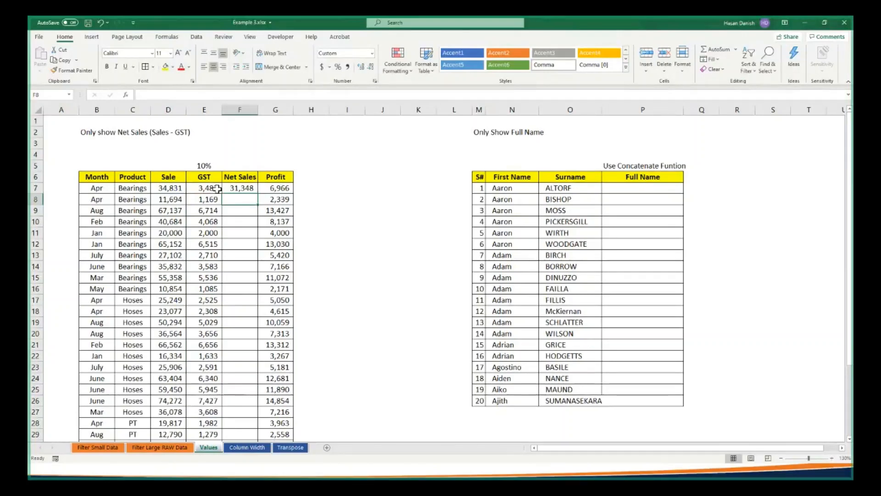
# Fill the Net Sales formula from F7 down to the table's last row, F37
pyautogui.press('Up')
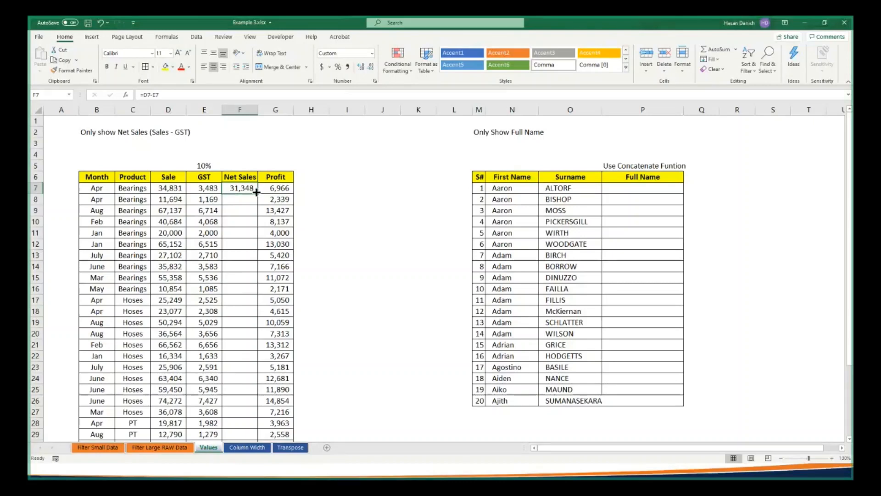
pyautogui.moveTo(257, 193); pyautogui.dragTo(258, 193)
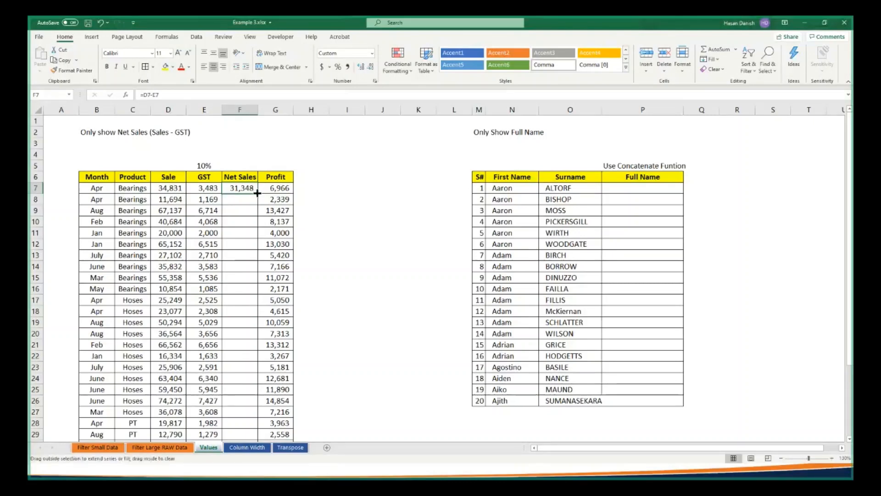
pyautogui.doubleClick(258, 193)
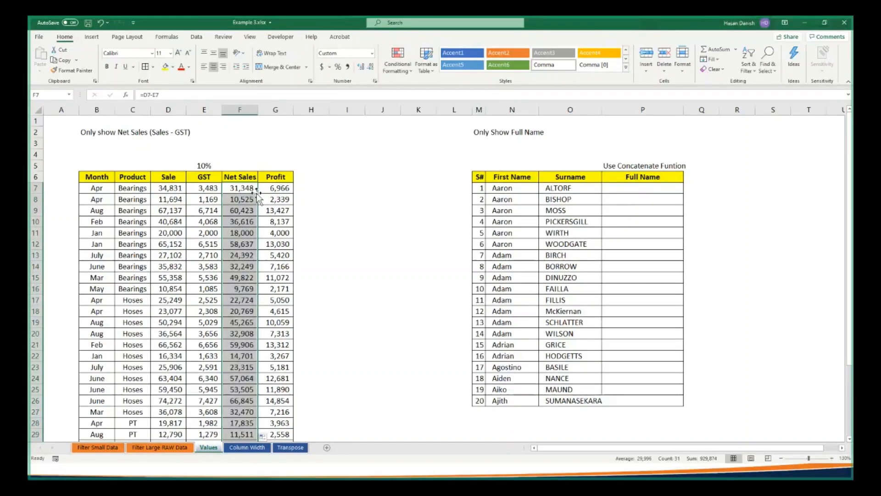
pyautogui.scroll(-4, 255, 257)
pyautogui.scroll(4, 242, 329)
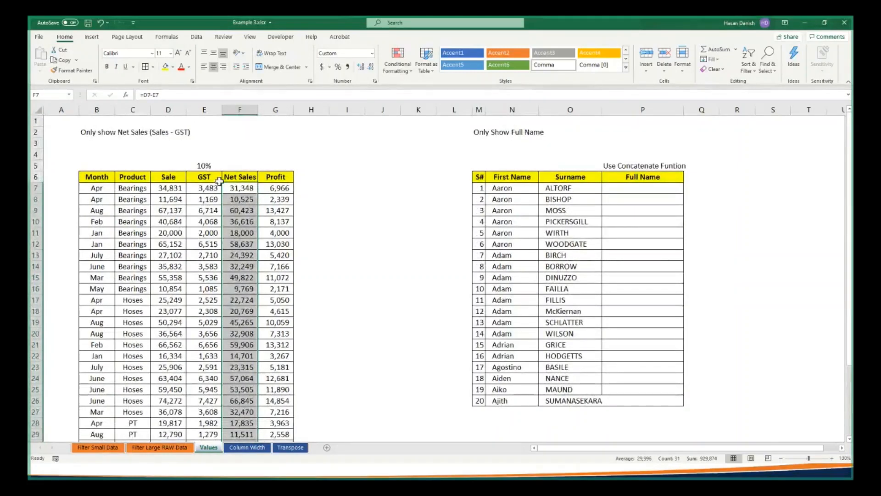
pyautogui.click(240, 211)
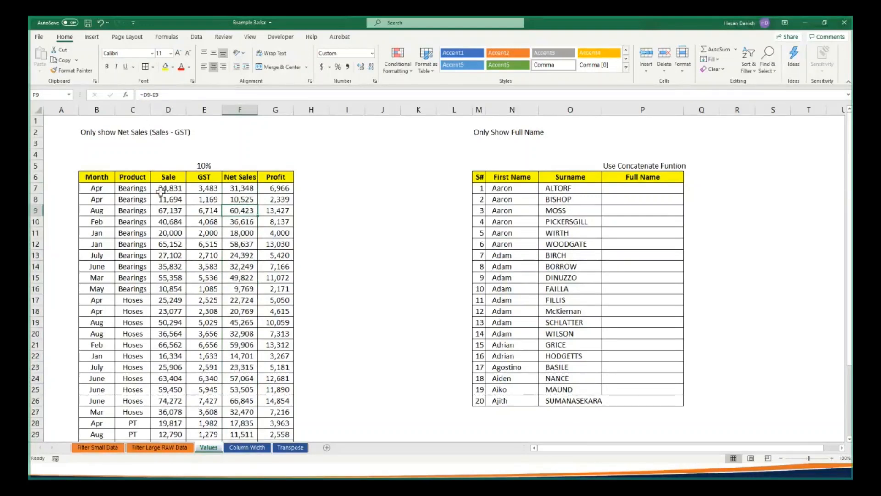
# Try deleting the Sale and GST columns, D and E, and undo the deletion
pyautogui.click(172, 110)
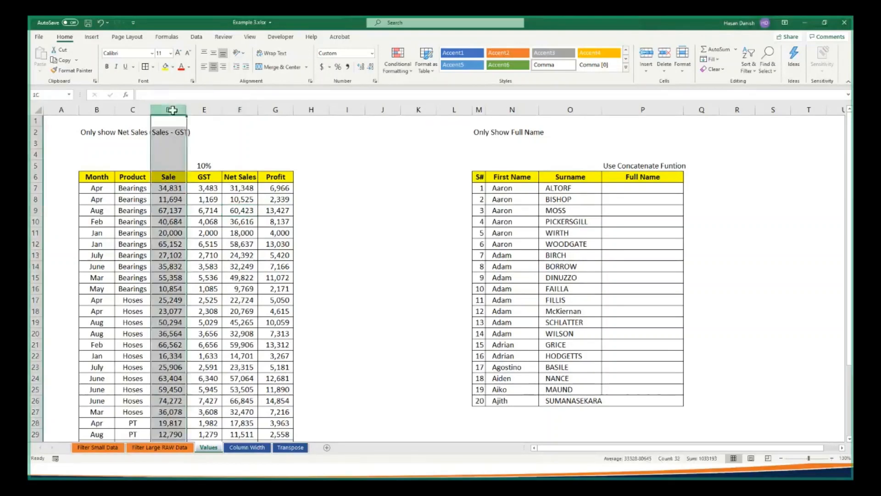
pyautogui.moveTo(172, 111); pyautogui.dragTo(201, 117)
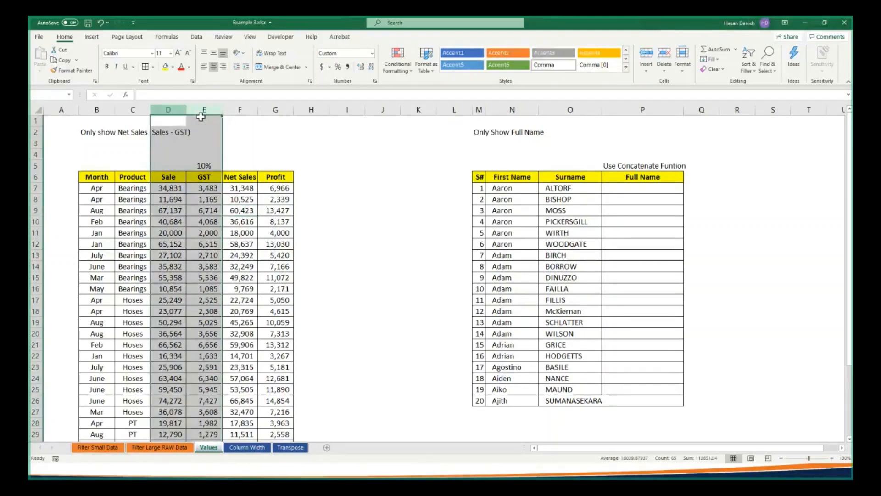
pyautogui.rightClick(204, 113)
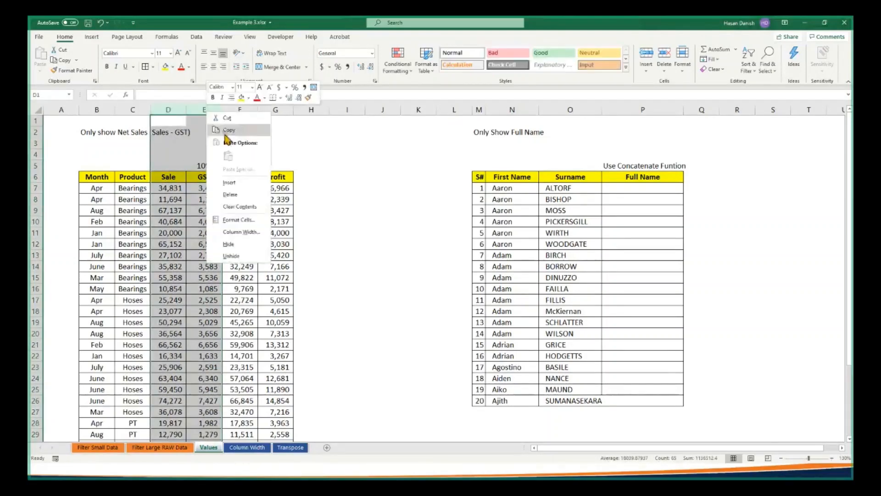
pyautogui.click(230, 195)
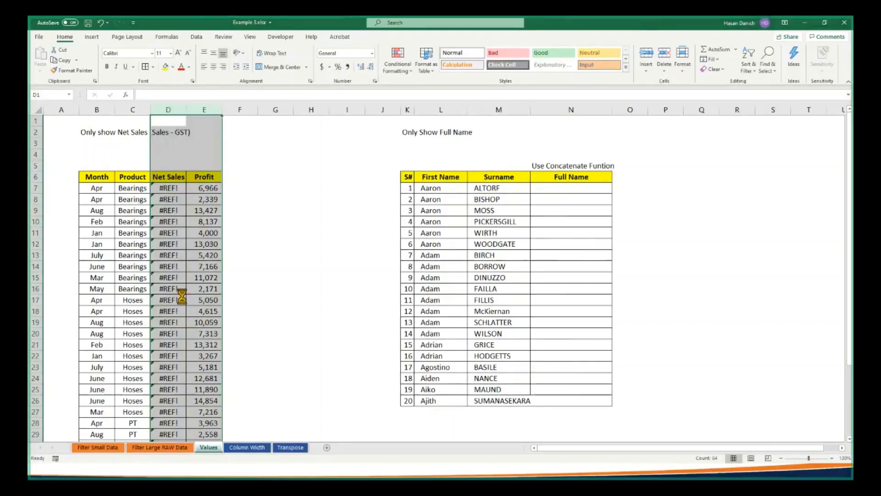
pyautogui.hotkey('ctrl', 'z')
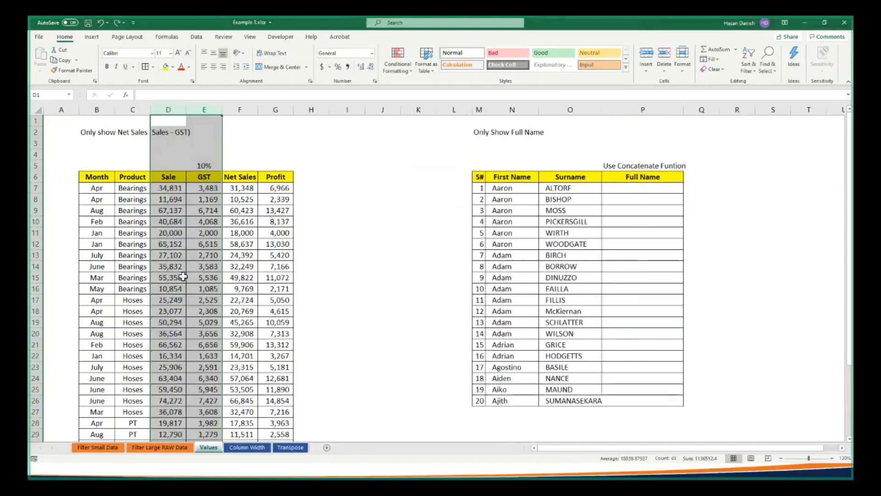
pyautogui.click(204, 266)
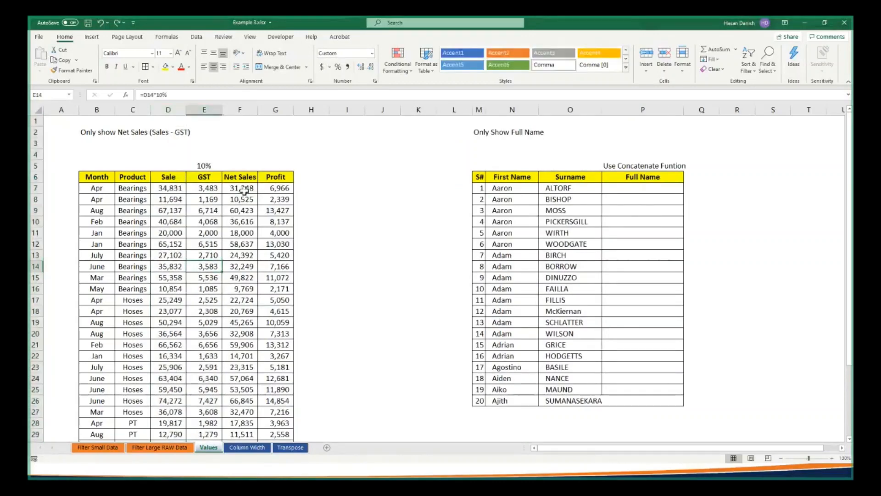
# Copy the Net Sales cells F7:F37
pyautogui.click(243, 189)
pyautogui.moveTo(247, 200); pyautogui.dragTo(247, 433)
pyautogui.rightClick(241, 313)
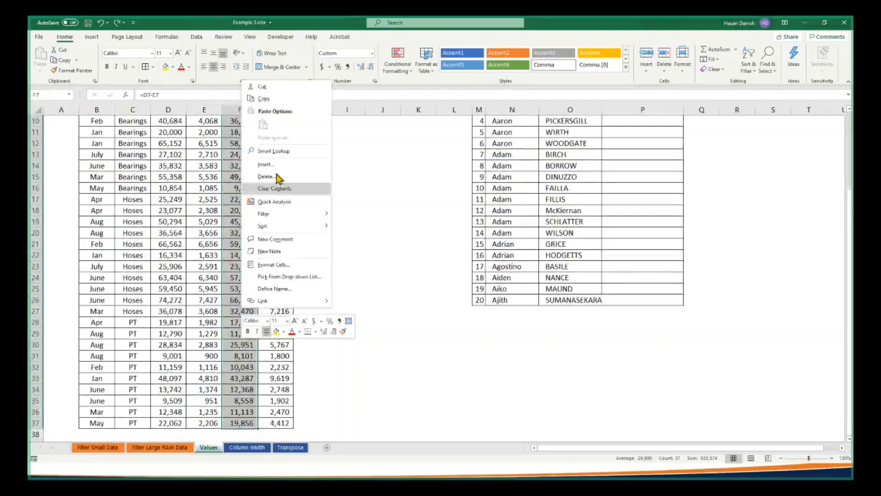
pyautogui.click(279, 99)
pyautogui.scroll(3, 248, 206)
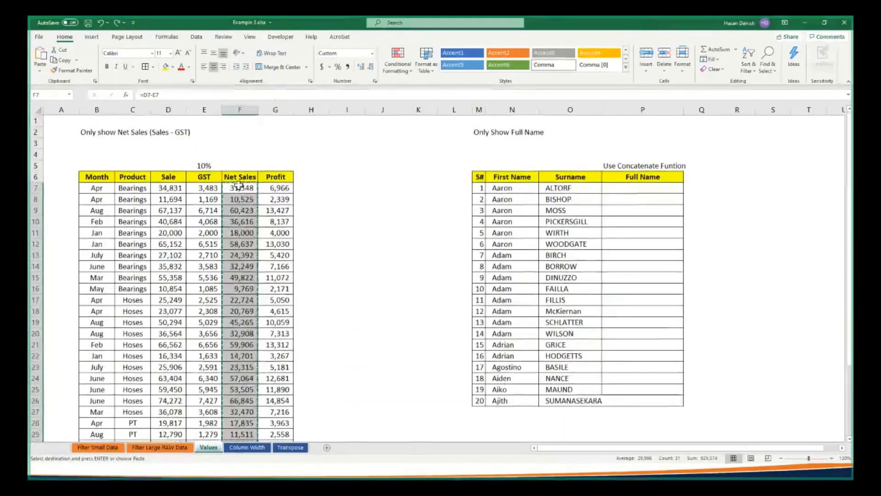
# Paste the copied Net Sales over the same cells using Paste Special with Values, and check the content of F7
pyautogui.rightClick(239, 188)
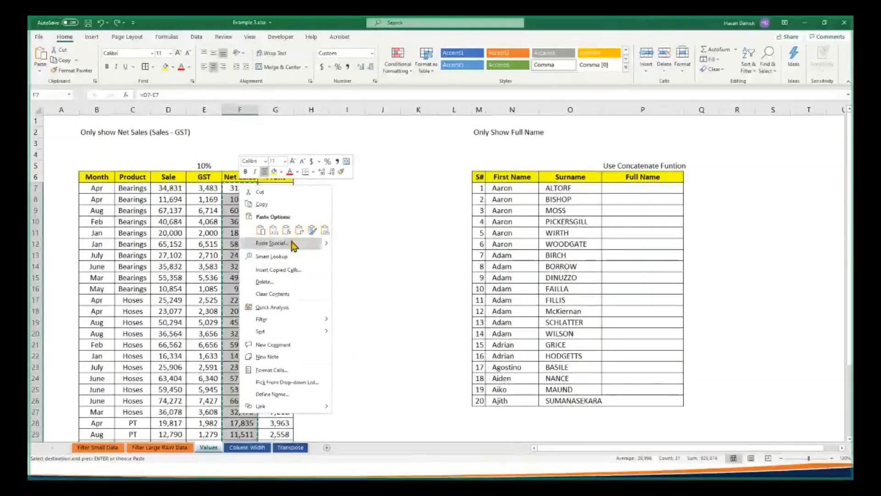
pyautogui.click(266, 245)
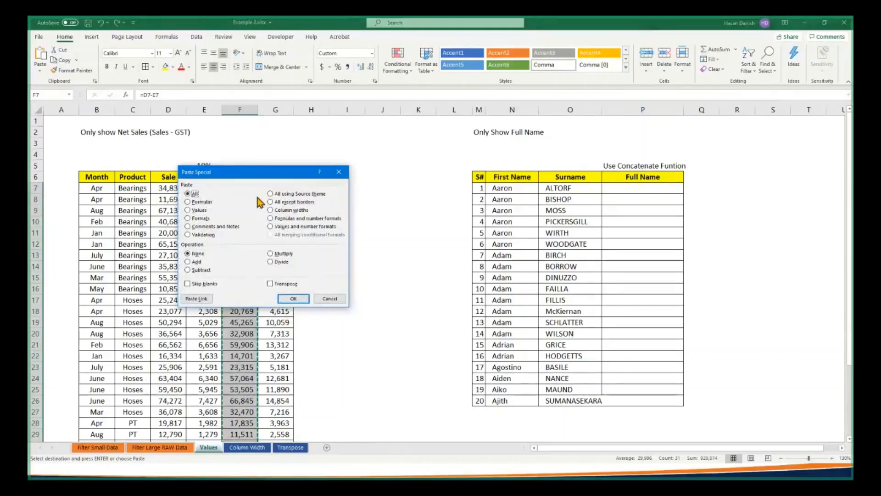
pyautogui.hotkey('alt', 'Tab')
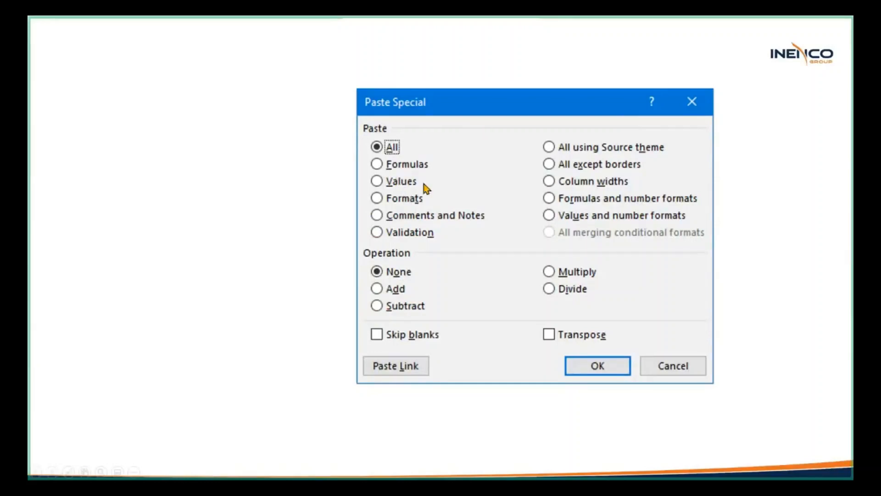
pyautogui.hotkey('alt', 'Tab')
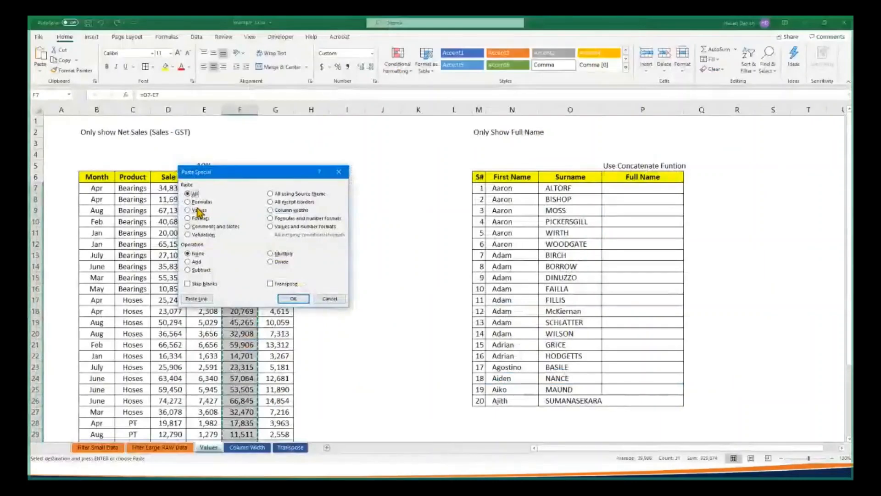
pyautogui.click(198, 210)
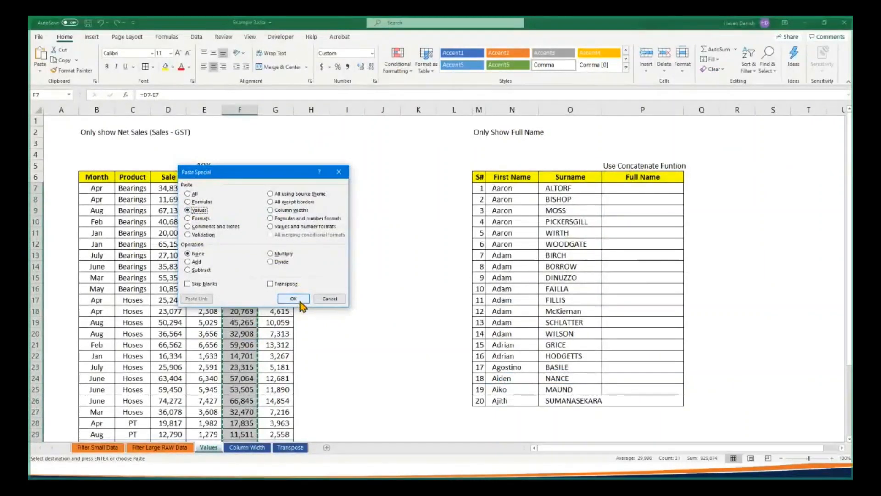
pyautogui.click(294, 300)
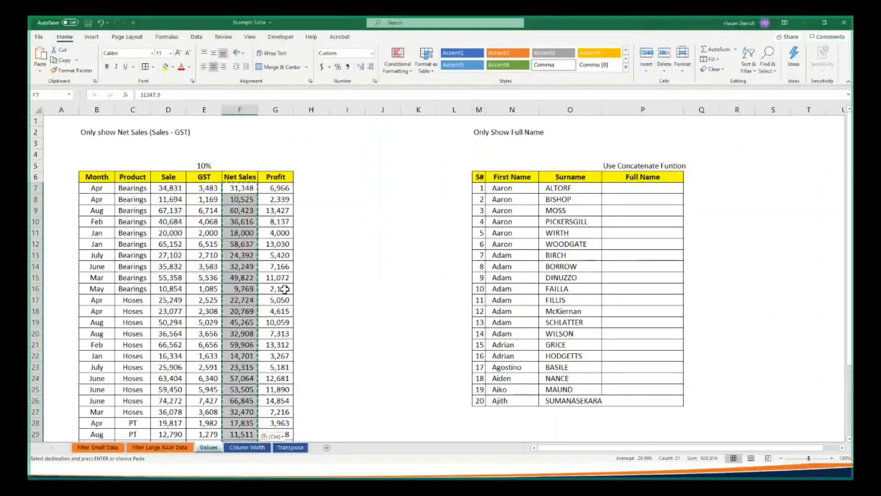
pyautogui.click(245, 189)
pyautogui.doubleClick(150, 95)
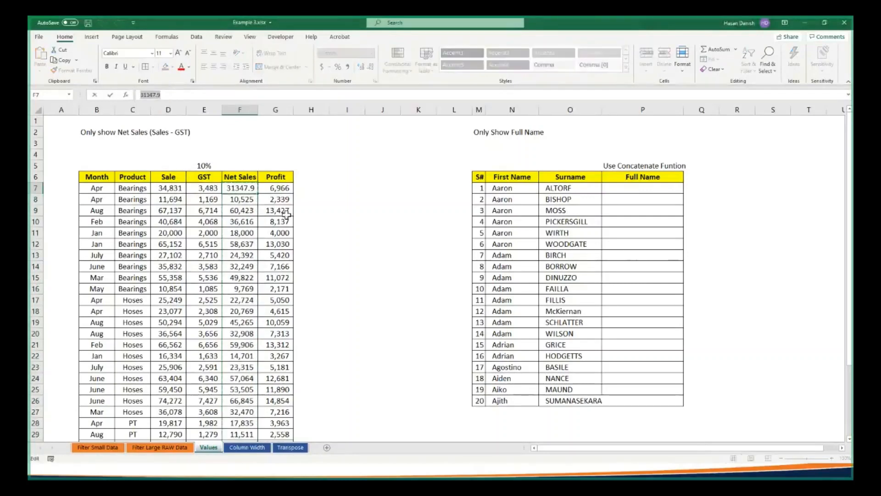
# Leave cell F7, delete the Sale and GST columns D and E beside the pasted Net Sales values, and undo the deletion
pyautogui.press('Escape')
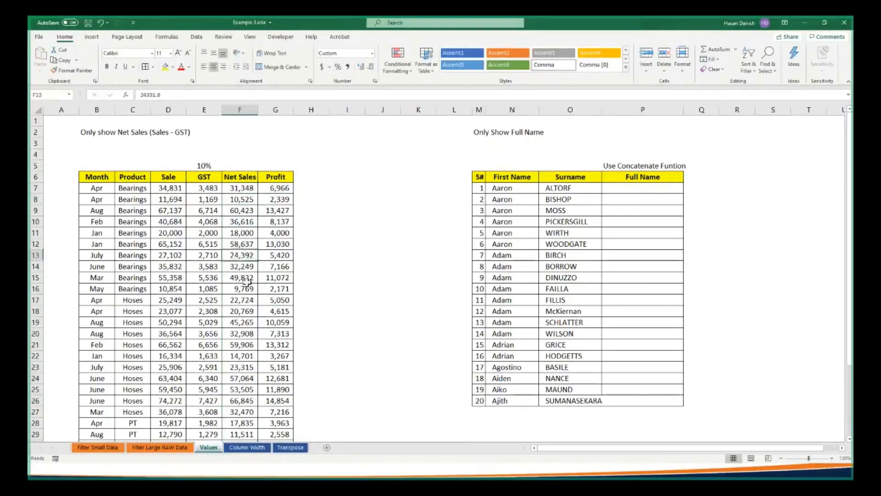
pyautogui.click(246, 313)
pyautogui.click(247, 355)
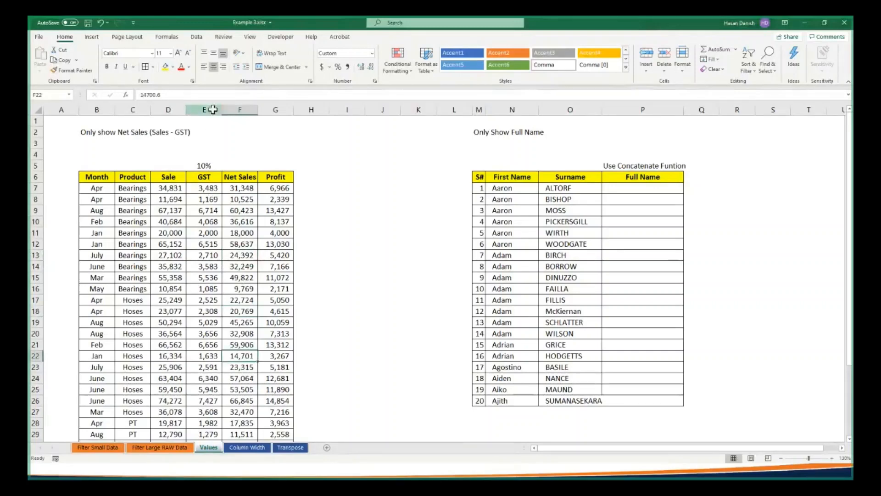
pyautogui.moveTo(212, 109); pyautogui.dragTo(179, 110)
pyautogui.rightClick(179, 109)
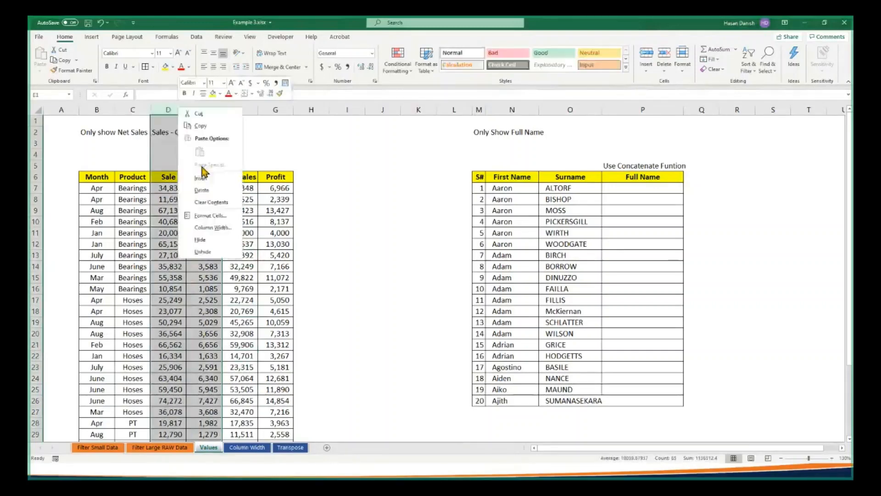
pyautogui.click(203, 191)
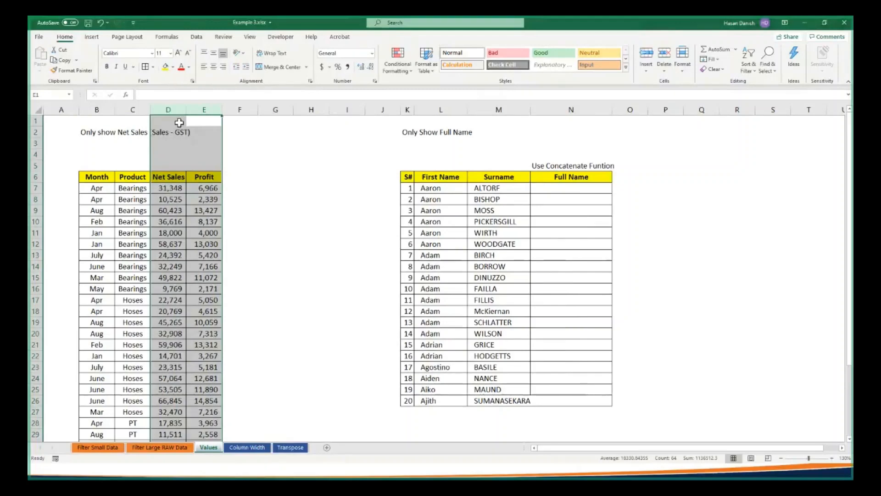
pyautogui.hotkey('ctrl', 'z')
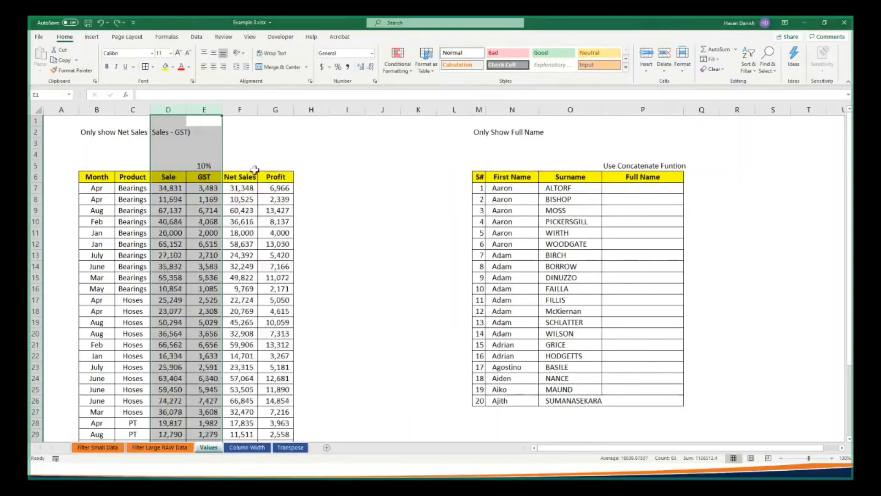
pyautogui.click(237, 200)
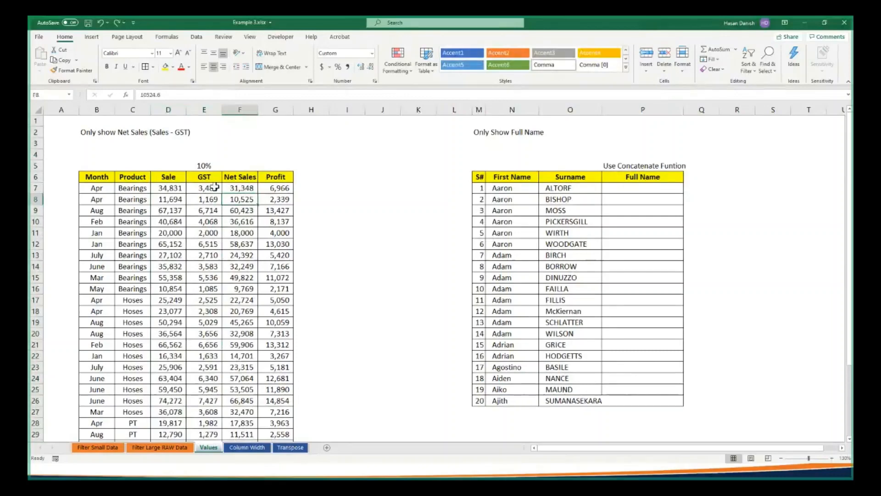
# Clear the GST and Net Sales cells E7:F37
pyautogui.click(215, 186)
pyautogui.moveTo(216, 187); pyautogui.dragTo(246, 419)
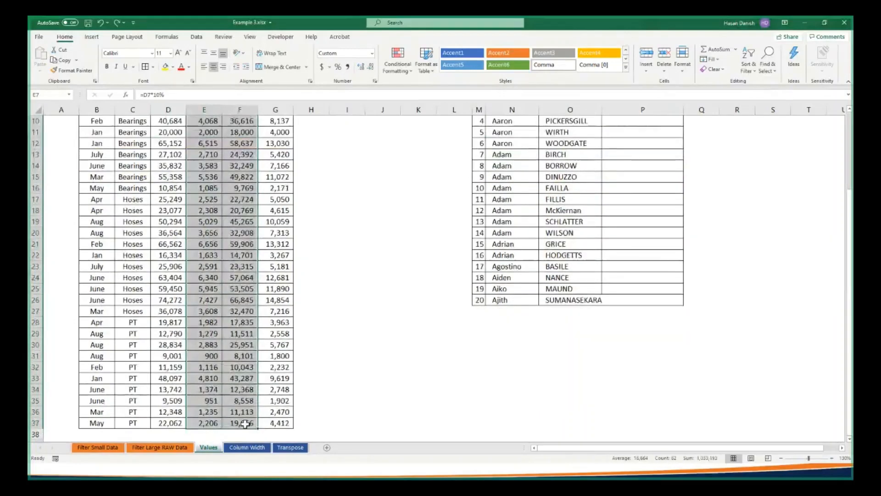
pyautogui.press('Delete')
pyautogui.scroll(3, 213, 191)
pyautogui.click(212, 188)
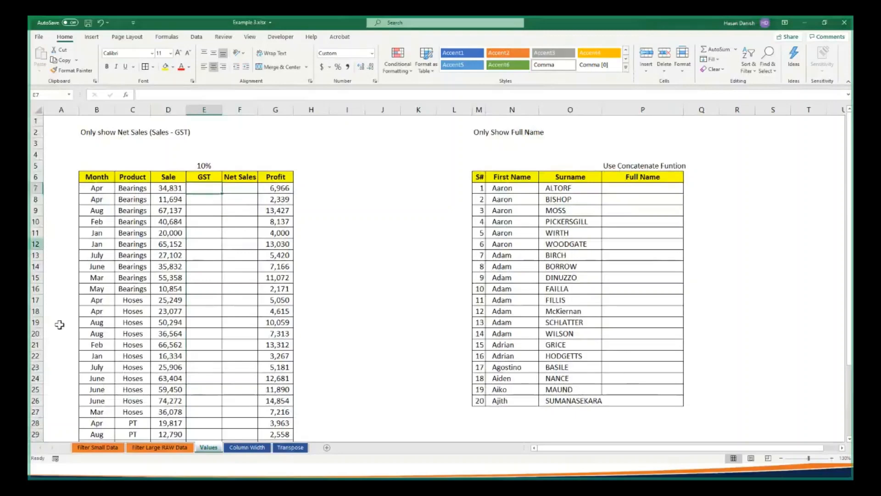
pyautogui.moveTo(238, 167); pyautogui.dragTo(240, 412)
pyautogui.moveTo(175, 153); pyautogui.dragTo(191, 311)
# Enter the formula =D7*10% in the first GST cell, E7
pyautogui.click(204, 188)
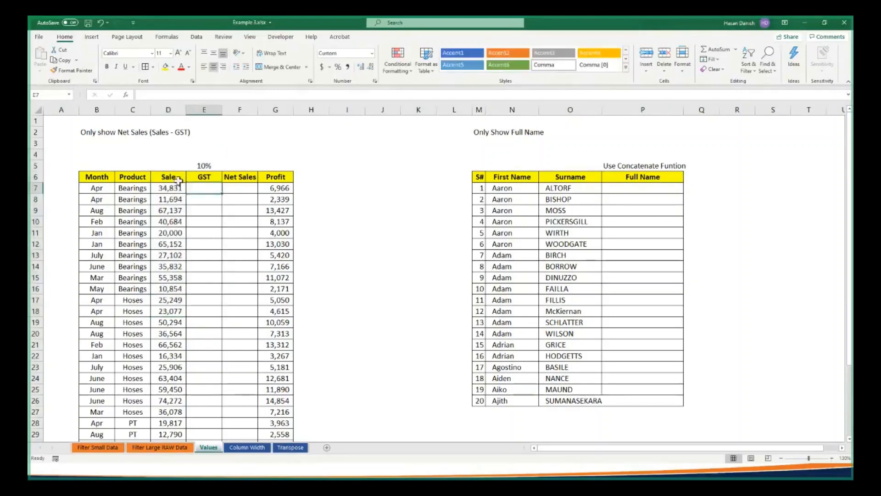
pyautogui.click(232, 188)
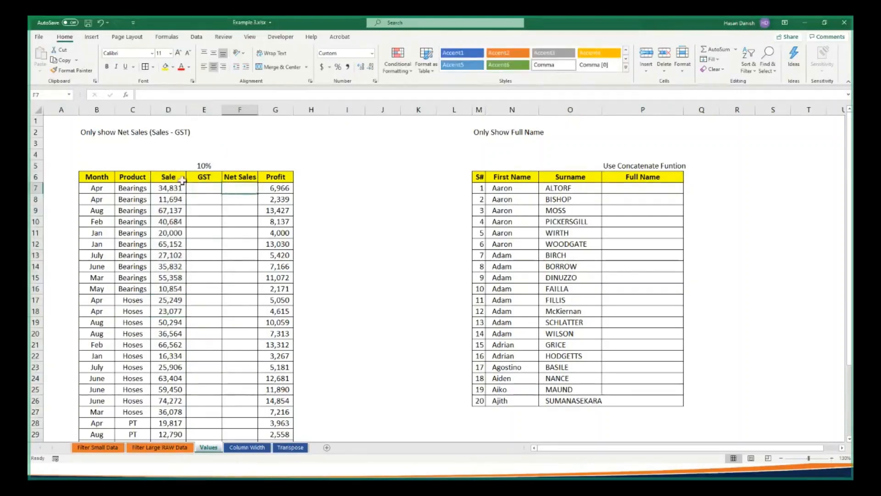
pyautogui.click(215, 188)
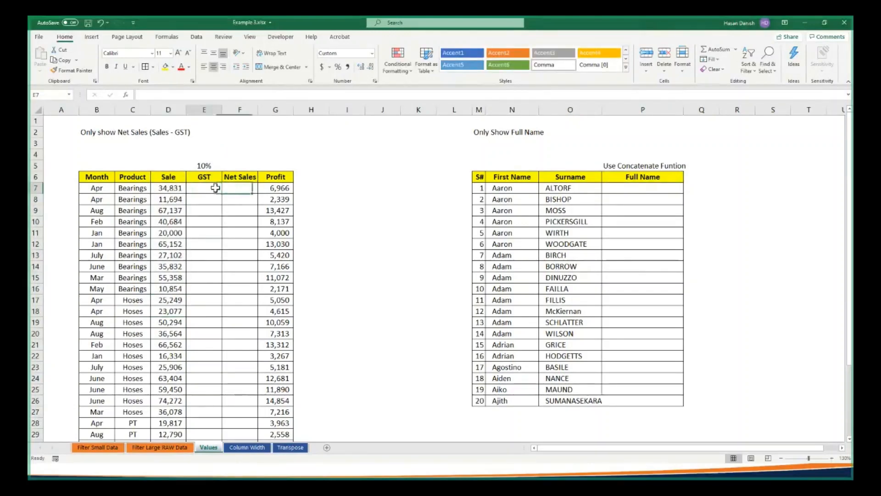
pyautogui.write('=')
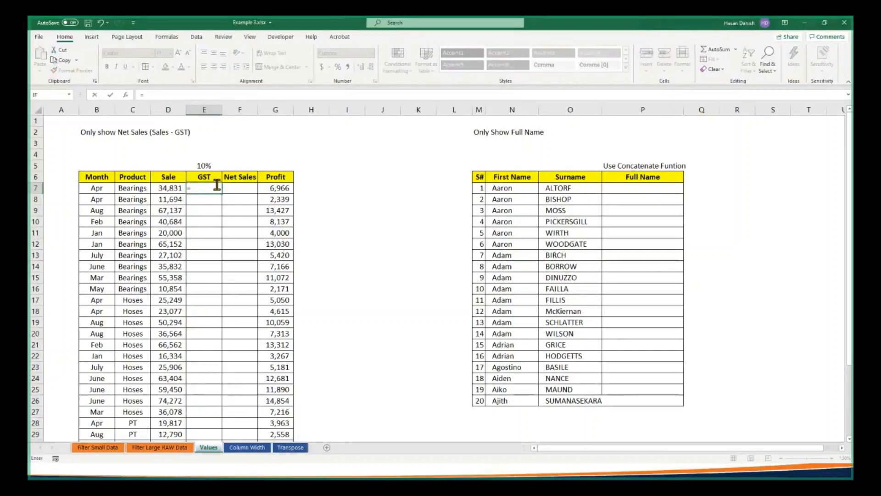
pyautogui.click(169, 188)
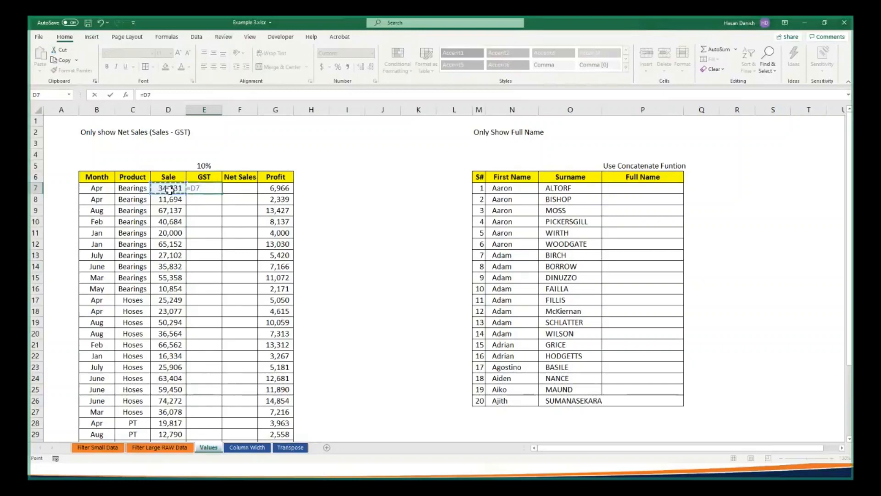
pyautogui.write('*')
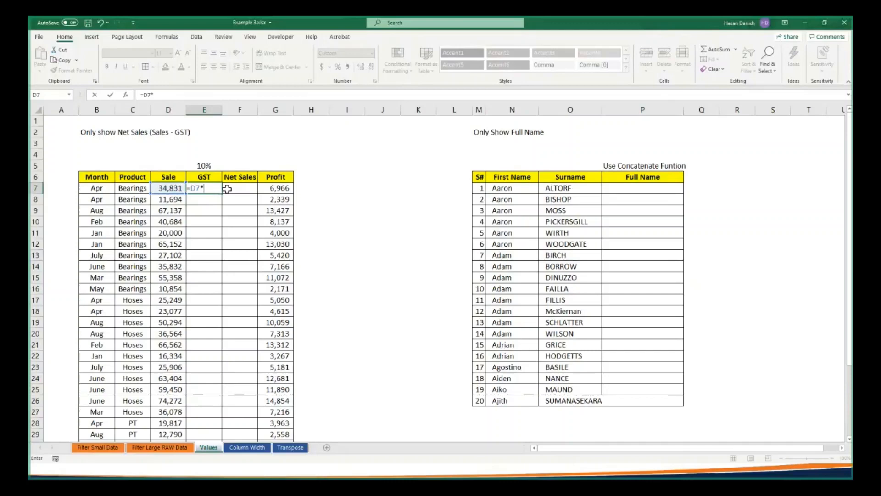
pyautogui.write('10%')
pyautogui.hotkey('ctrl', 'Return')
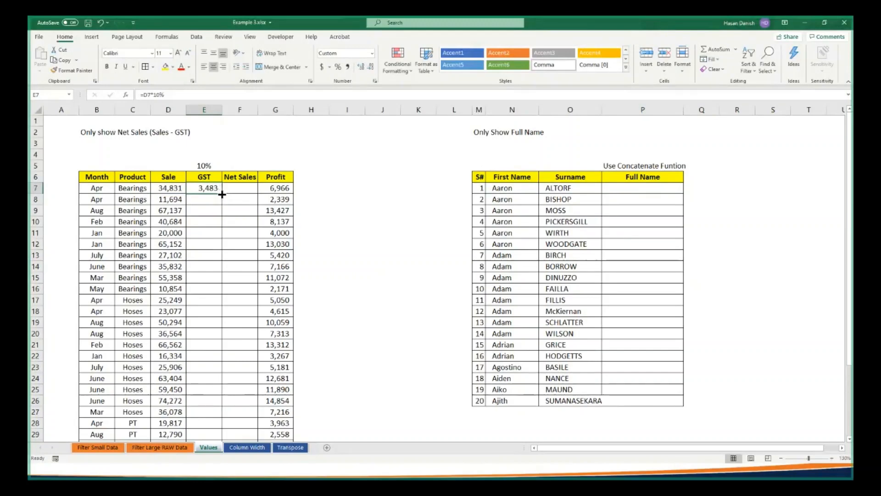
# Fill the GST formula from E7 down to the table's last row, E37, and undo the fill
pyautogui.doubleClick(222, 194)
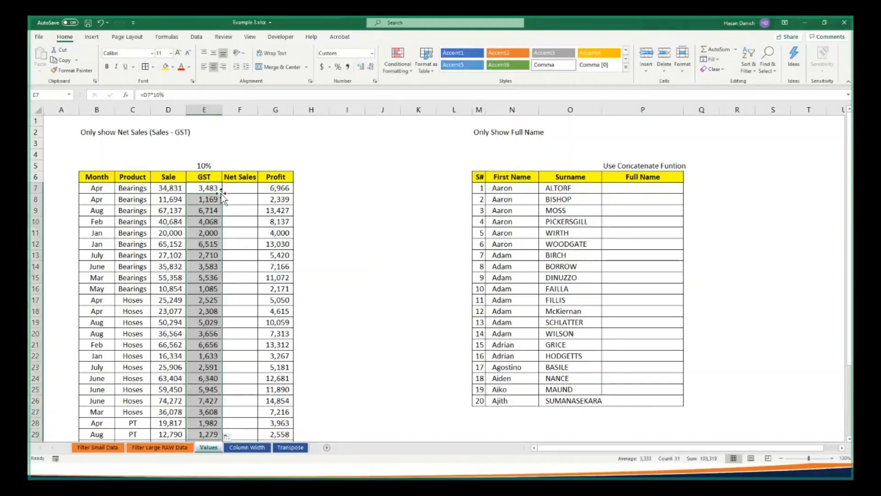
pyautogui.scroll(-4, 216, 400)
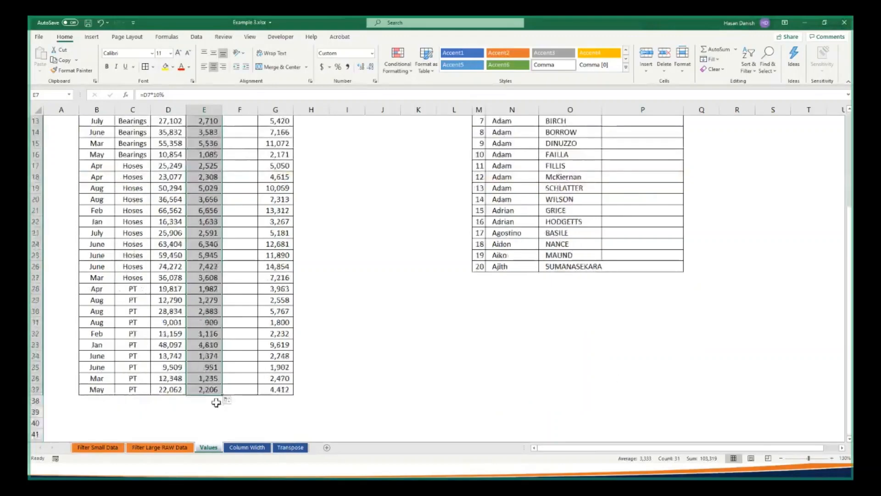
pyautogui.scroll(4, 230, 170)
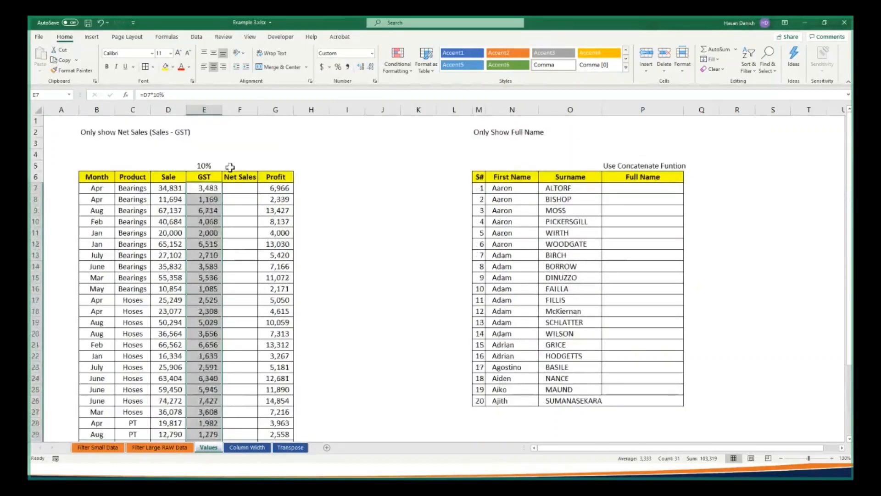
pyautogui.hotkey('ctrl', 'z')
# Clear the Sale value in D19 and fill the GST formula down the column from E7
pyautogui.click(181, 321)
pyautogui.press('Delete')
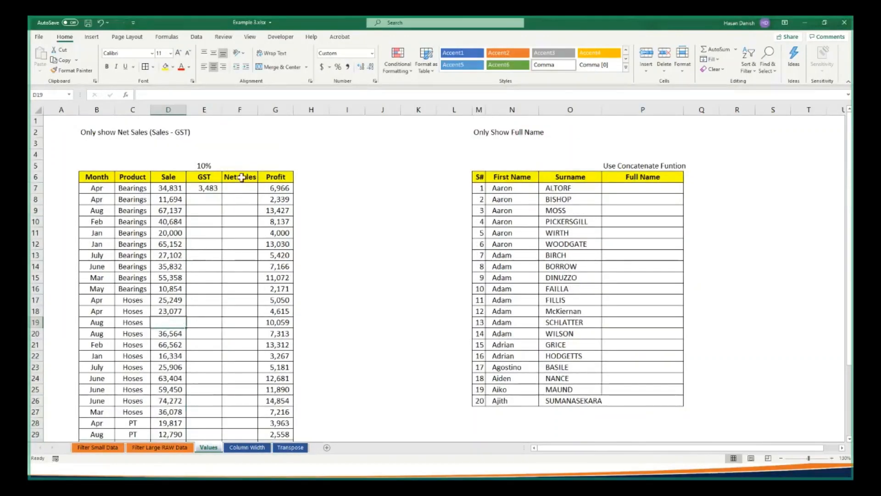
pyautogui.click(211, 188)
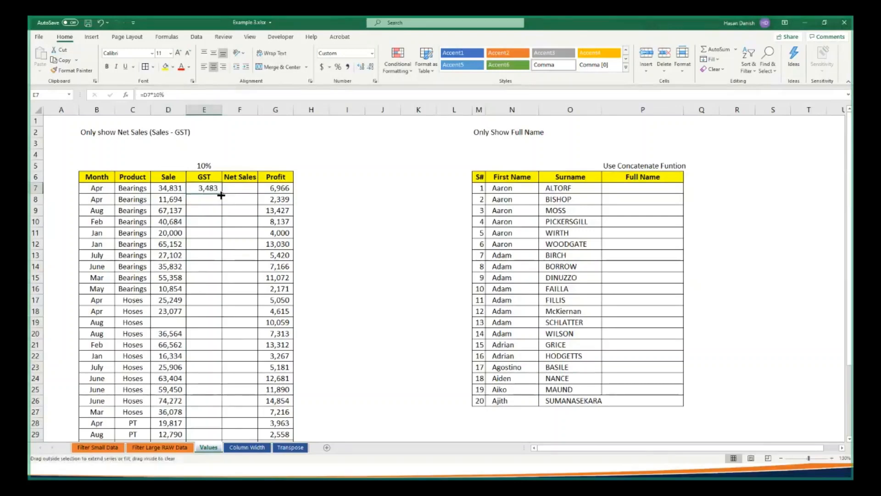
pyautogui.doubleClick(221, 195)
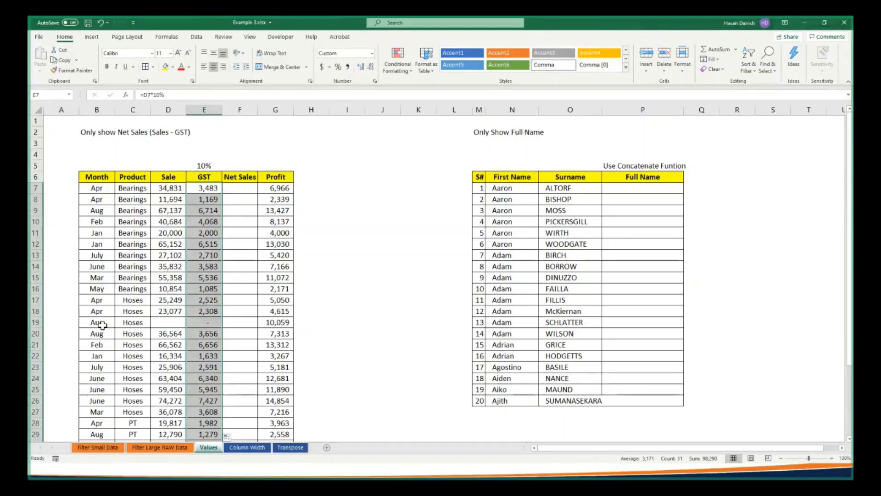
# Clear the Month and Product in B19:C19 and the GST cells from E11 down, and refill the GST formula from E7:E10
pyautogui.moveTo(98, 323); pyautogui.dragTo(130, 323)
pyautogui.press('Delete')
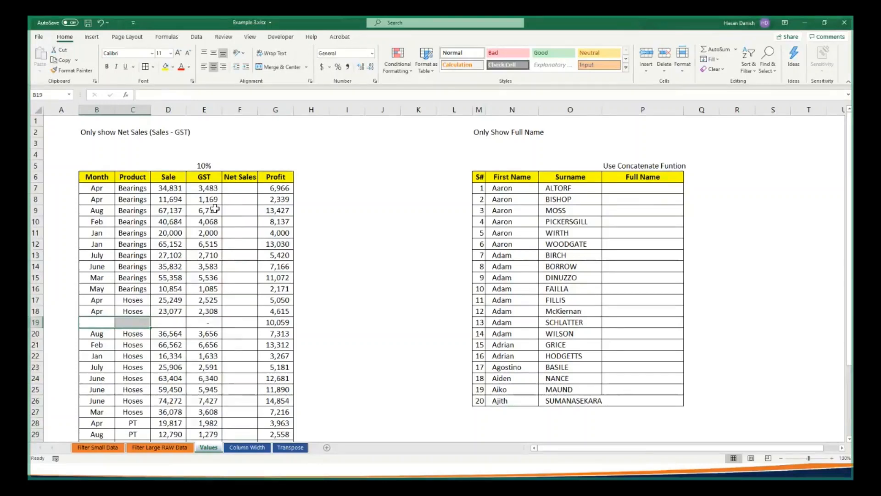
pyautogui.moveTo(215, 200); pyautogui.dragTo(222, 432)
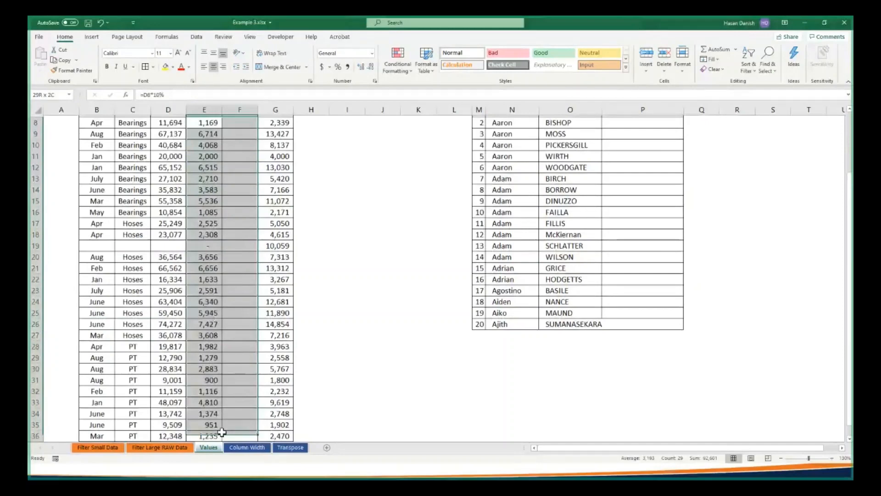
pyautogui.moveTo(222, 432); pyautogui.dragTo(216, 406)
pyautogui.hotkey('ctrl', 'z')
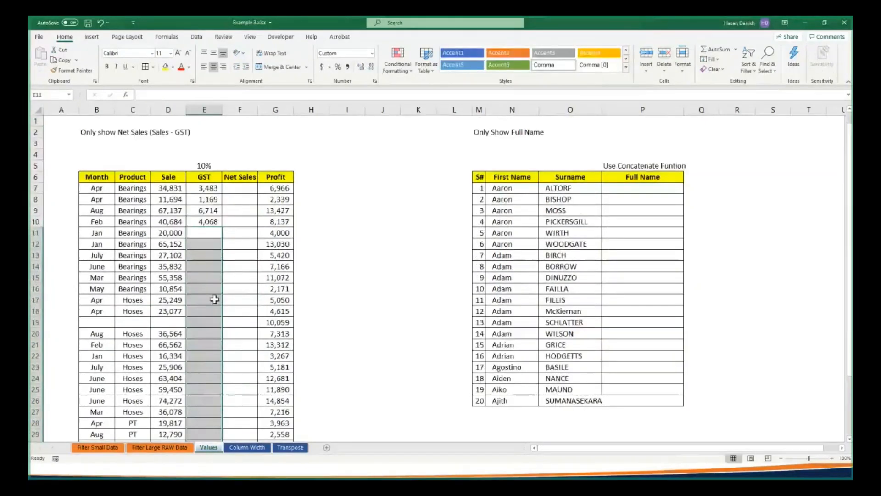
pyautogui.moveTo(211, 188); pyautogui.dragTo(211, 222)
pyautogui.doubleClick(222, 226)
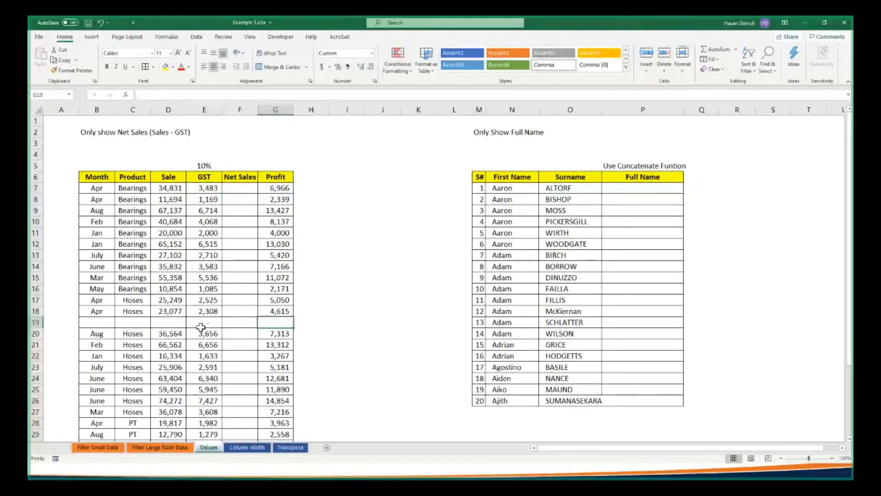
# Undo the fill tests and cell deletions until all Sale, GST and Net Sales entries are restored
pyautogui.hotkey('ctrl', 'z')
pyautogui.hotkey('ctrl', 'z')
pyautogui.hotkey('ctrl', 'z')
pyautogui.hotkey('ctrl', 'z')
pyautogui.hotkey('ctrl', 'z')
pyautogui.hotkey('ctrl', 'z')
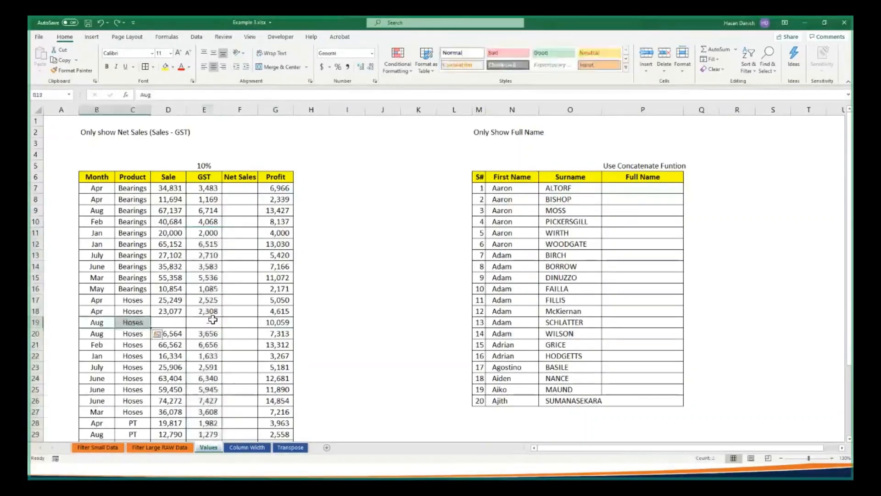
pyautogui.hotkey('ctrl', 'y')
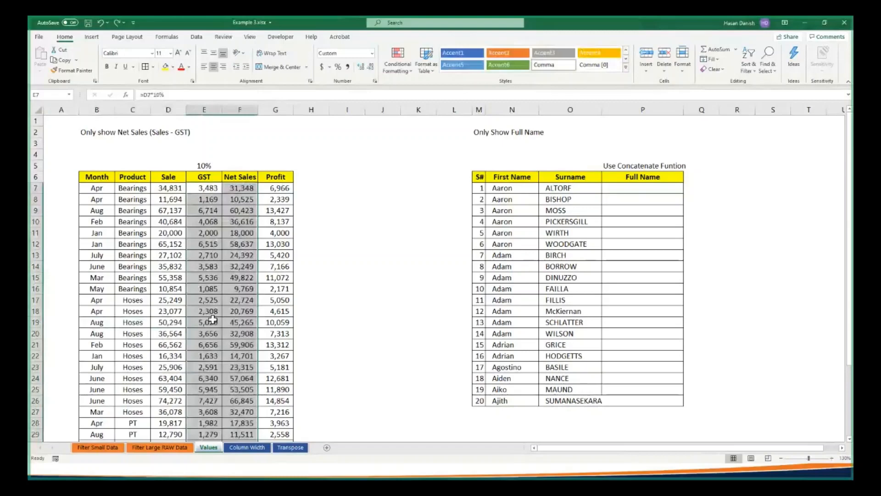
# Check the contents of F7 and E7, and clear the Net Sales values in F7:F37
pyautogui.click(235, 189)
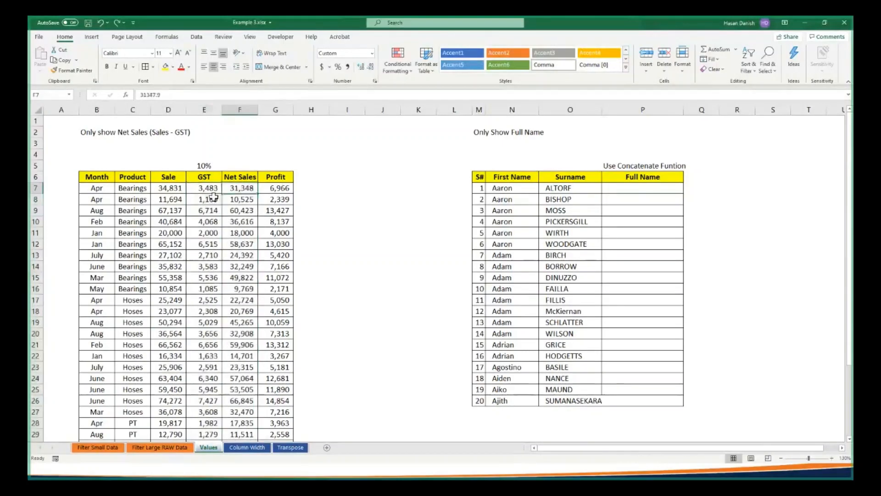
pyautogui.click(214, 188)
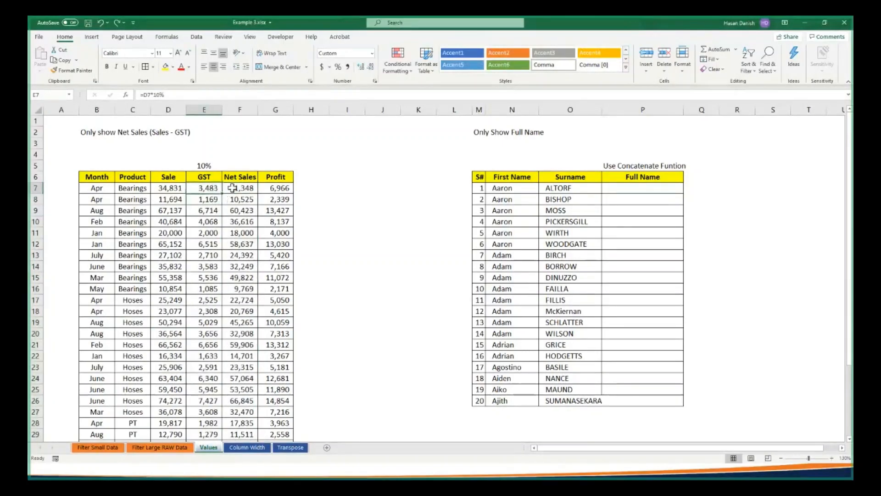
pyautogui.moveTo(232, 187); pyautogui.dragTo(242, 390)
pyautogui.scroll(1, 242, 390)
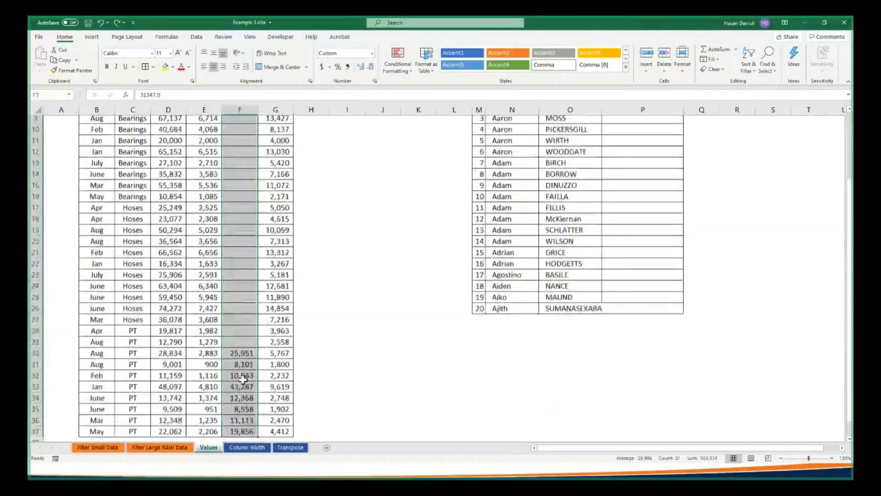
pyautogui.scroll(3, 243, 379)
# Enter the formula =D7-E7 in the first Net Sales cell, F7
pyautogui.click(242, 187)
pyautogui.write('=')
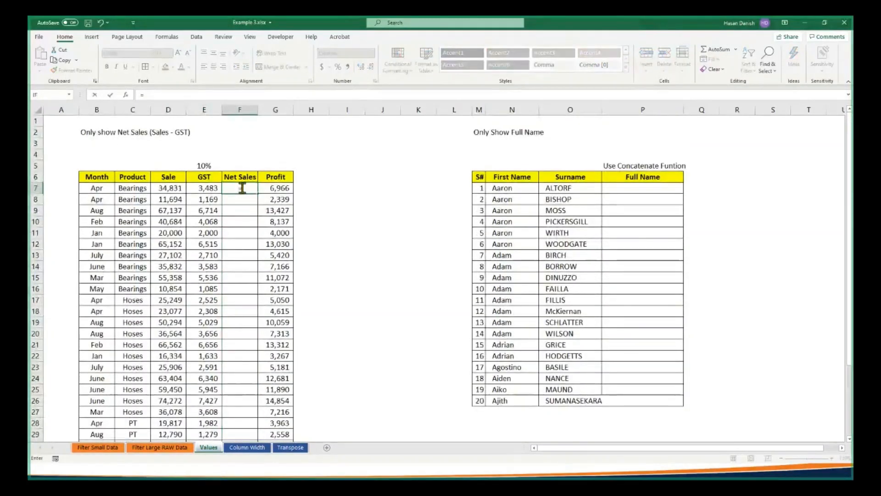
pyautogui.click(178, 188)
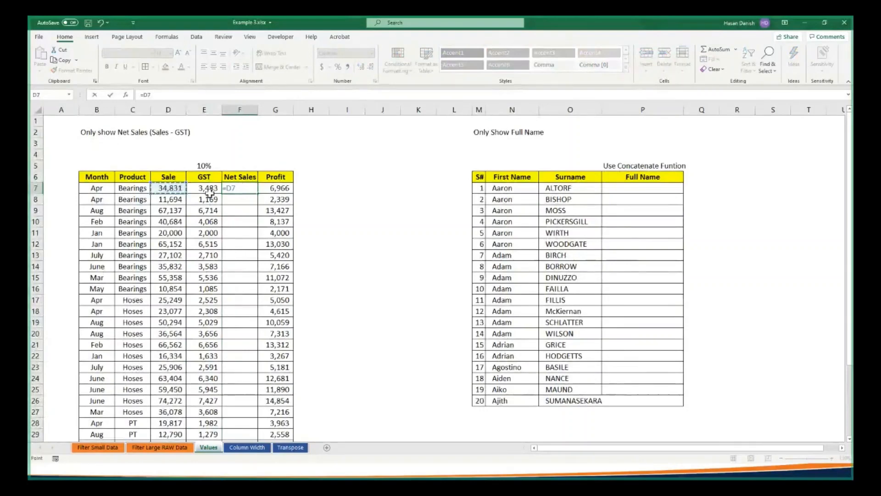
pyautogui.write('-')
pyautogui.click(188, 187)
pyautogui.press('Return')
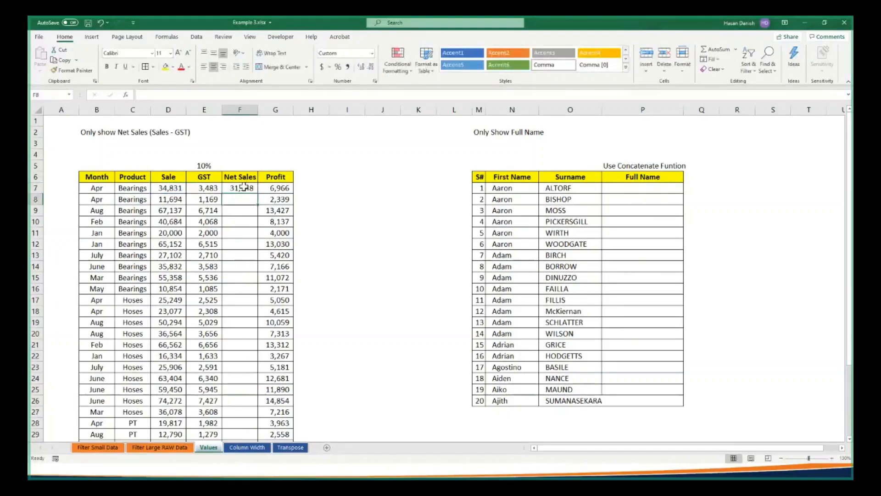
# Fill the Net Sales formula from F7 down to F37 and check that the fill reaches the last row
pyautogui.click(245, 188)
pyautogui.doubleClick(258, 194)
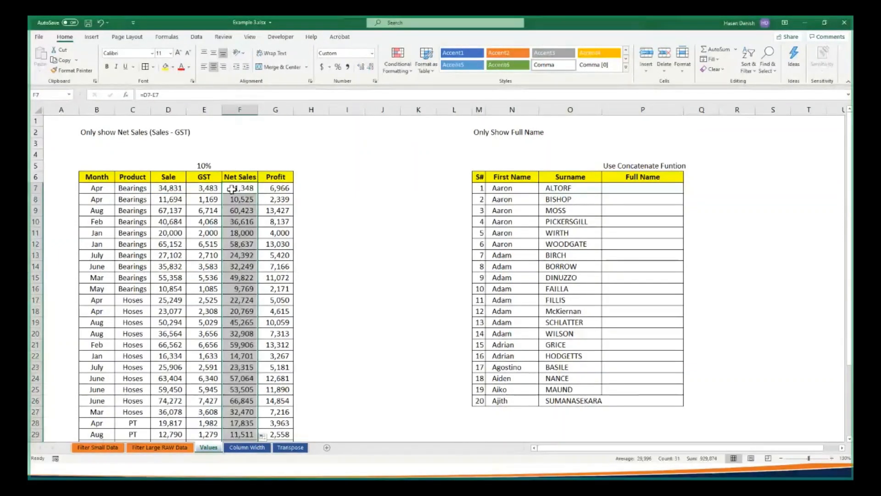
pyautogui.scroll(-3, 240, 239)
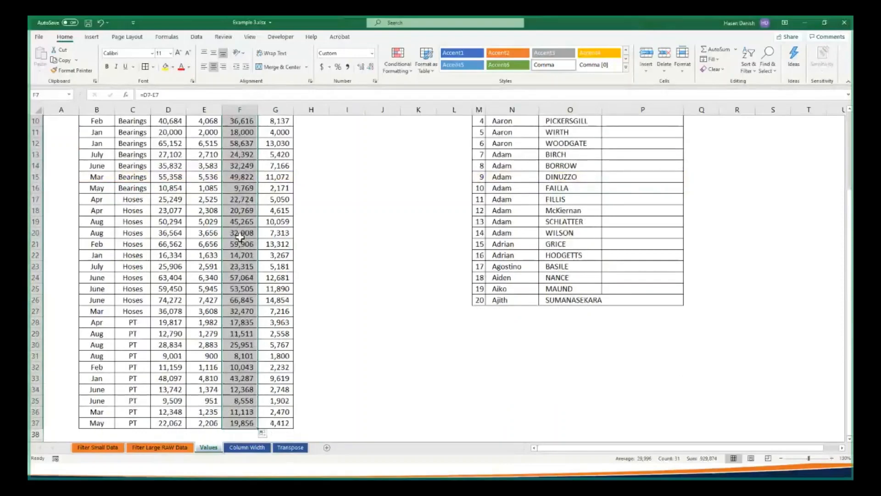
# Copy the Net Sales formula cells F7:F37
pyautogui.scroll(3, 240, 240)
pyautogui.click(248, 186)
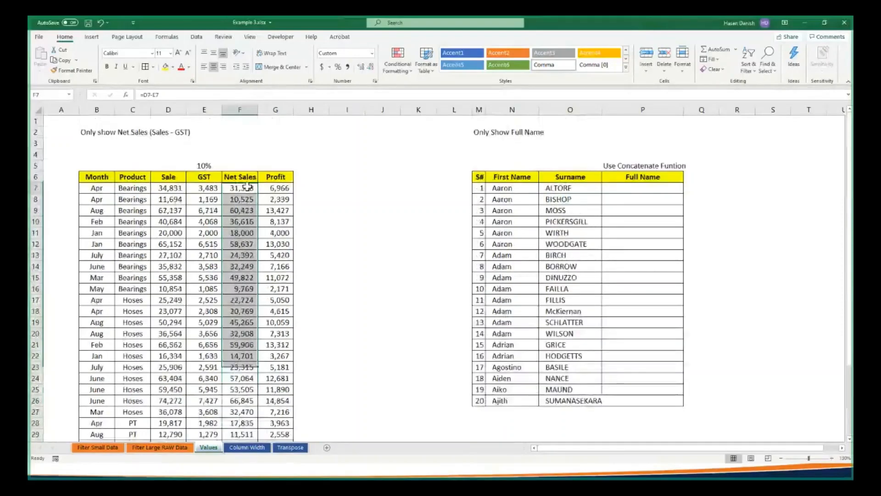
pyautogui.moveTo(248, 186); pyautogui.dragTo(238, 424)
pyautogui.rightClick(235, 365)
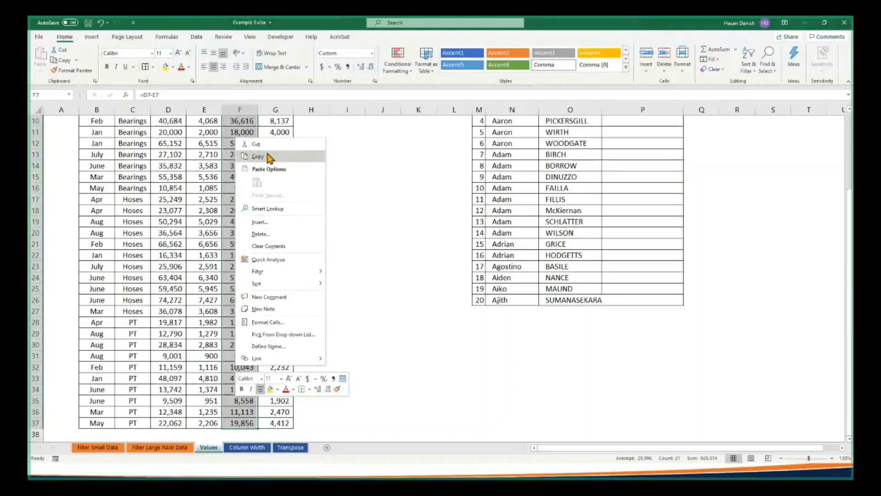
pyautogui.click(269, 156)
# Paste the copied Net Sales back over F7:F37 as values only and check a few of the converted cells
pyautogui.scroll(3, 236, 181)
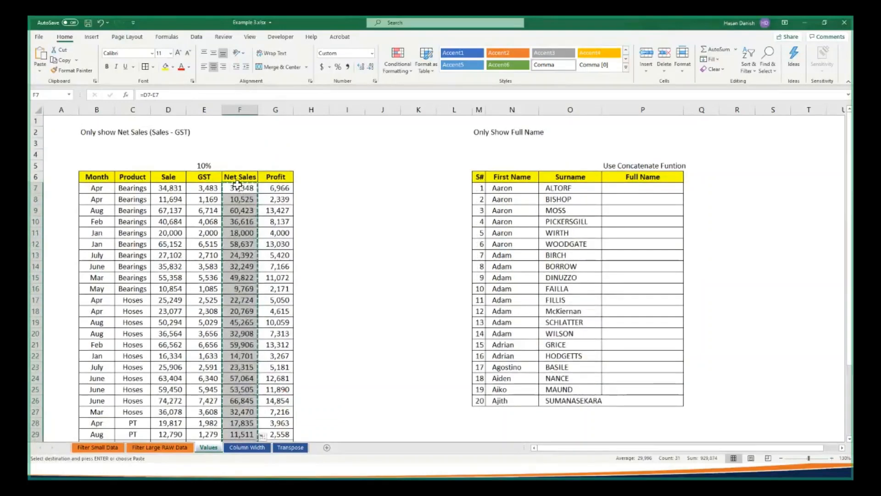
pyautogui.rightClick(238, 189)
pyautogui.click(265, 242)
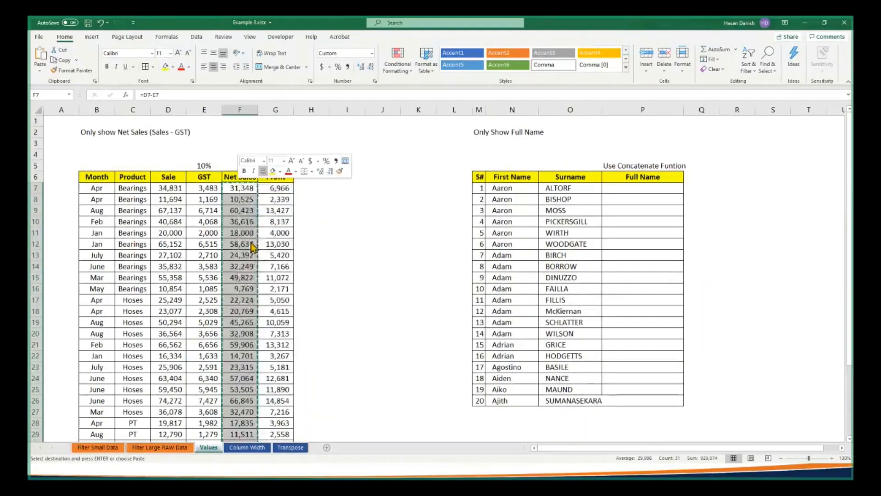
pyautogui.click(185, 210)
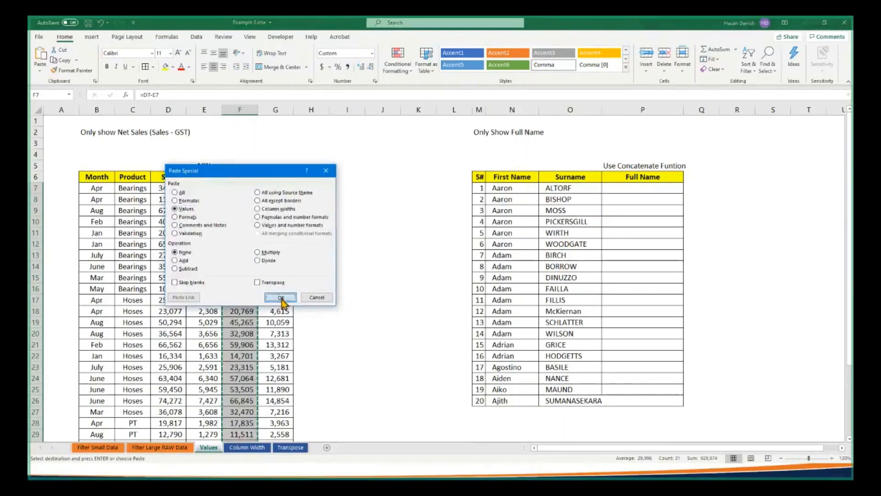
pyautogui.click(280, 298)
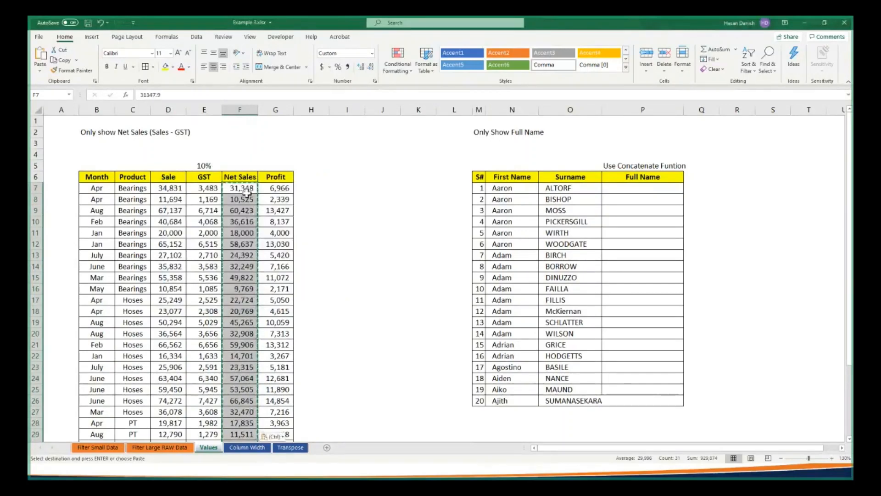
pyautogui.click(240, 255)
pyautogui.click(240, 267)
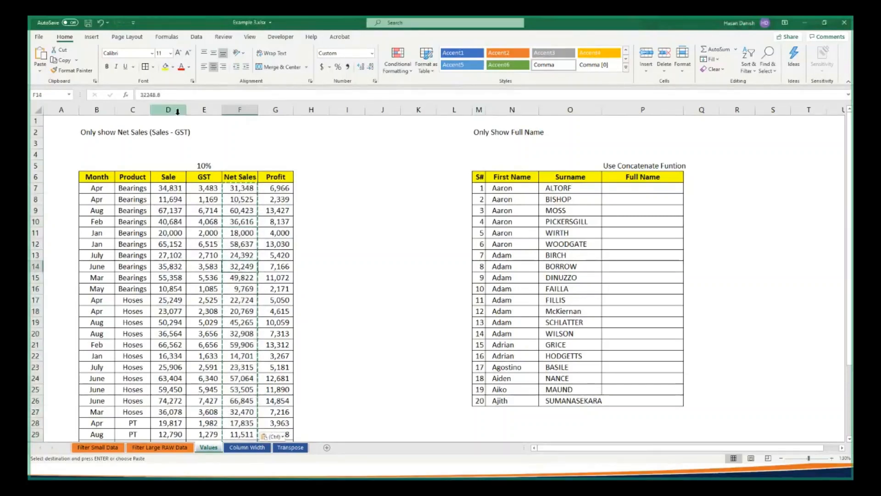
# Delete the Sale and GST columns, D and E, from the sheet
pyautogui.moveTo(170, 109); pyautogui.dragTo(201, 109)
pyautogui.rightClick(201, 109)
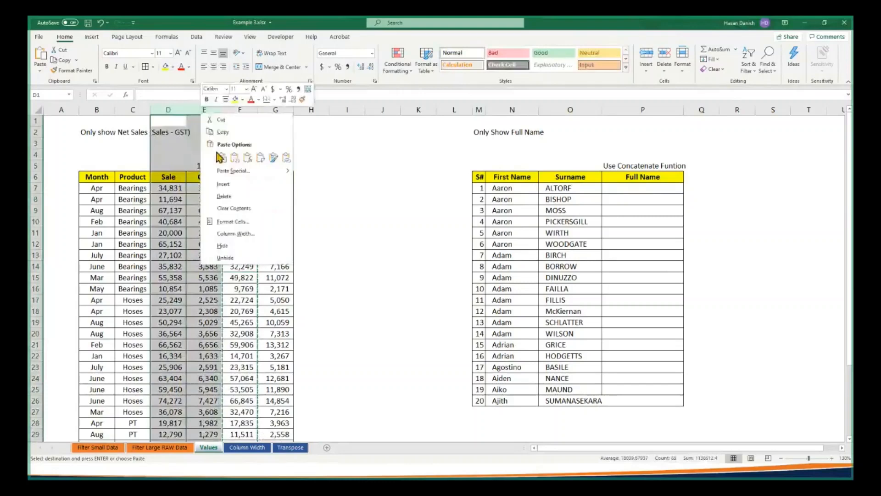
pyautogui.click(229, 198)
pyautogui.click(306, 232)
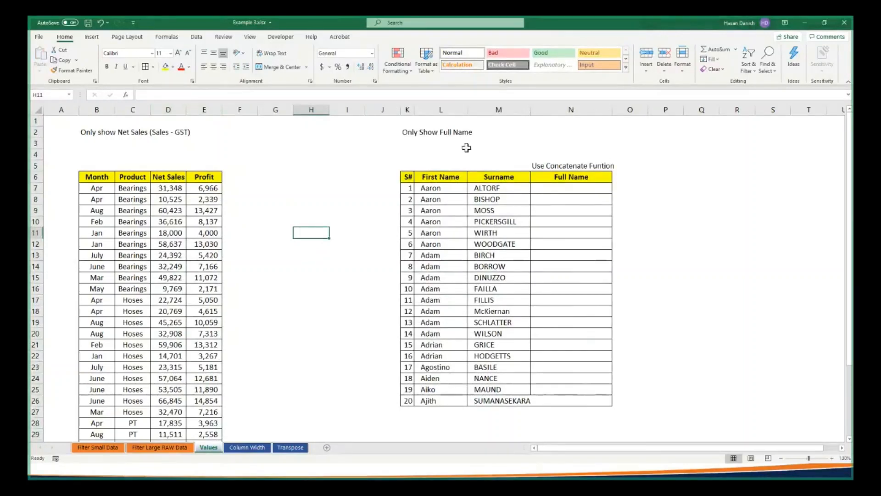
# Enter =CONCATENATE(L7,M7) in the first Full Name cell, N7, to join the first name and surname
pyautogui.click(843, 452)
pyautogui.click(842, 453)
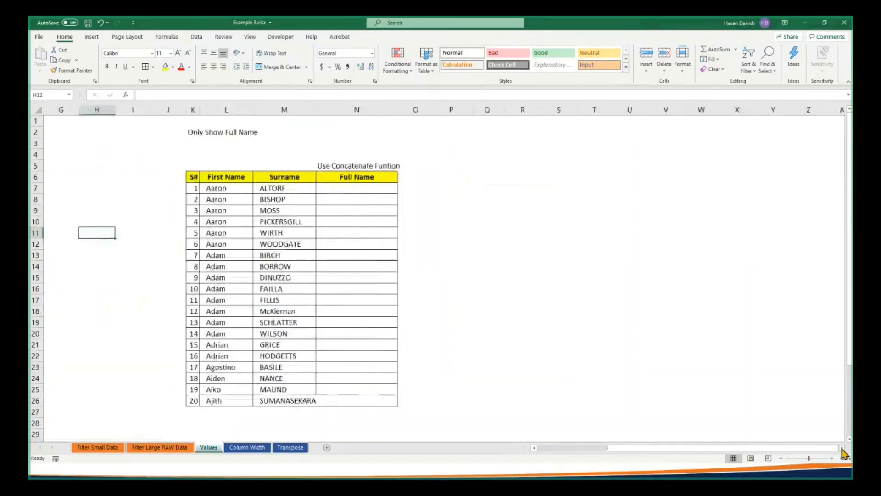
pyautogui.click(843, 453)
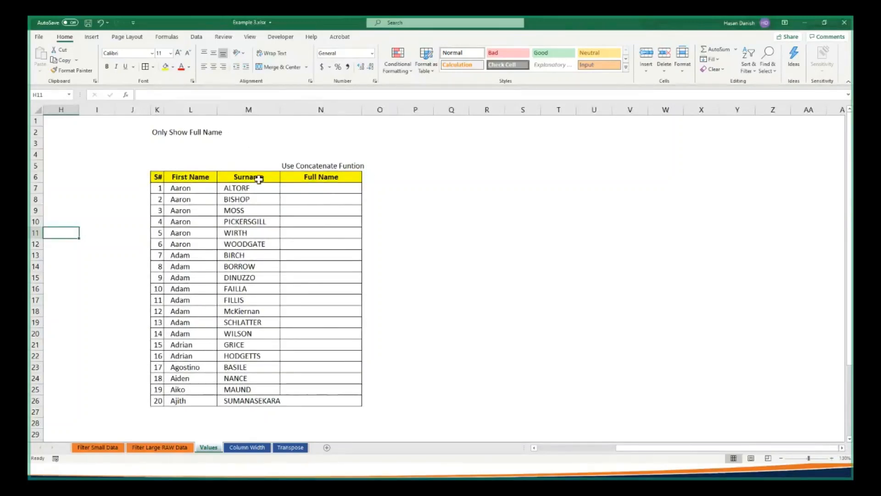
pyautogui.click(330, 188)
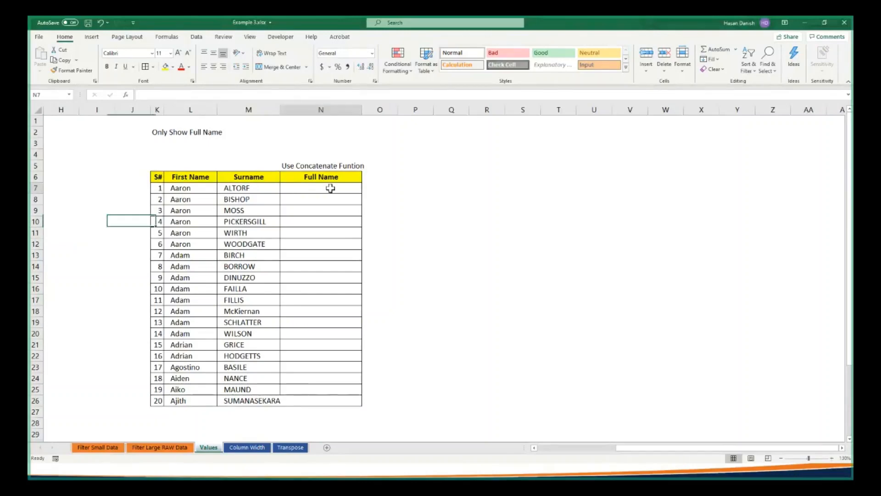
pyautogui.write('=')
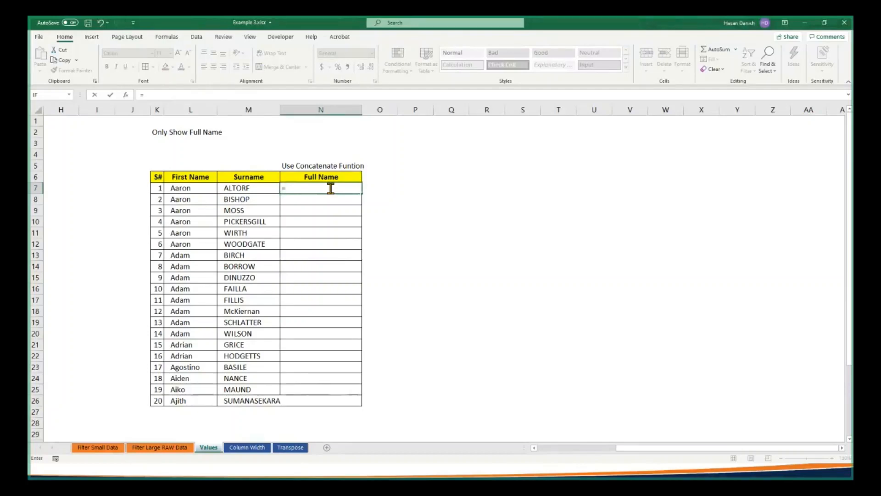
pyautogui.write('Con')
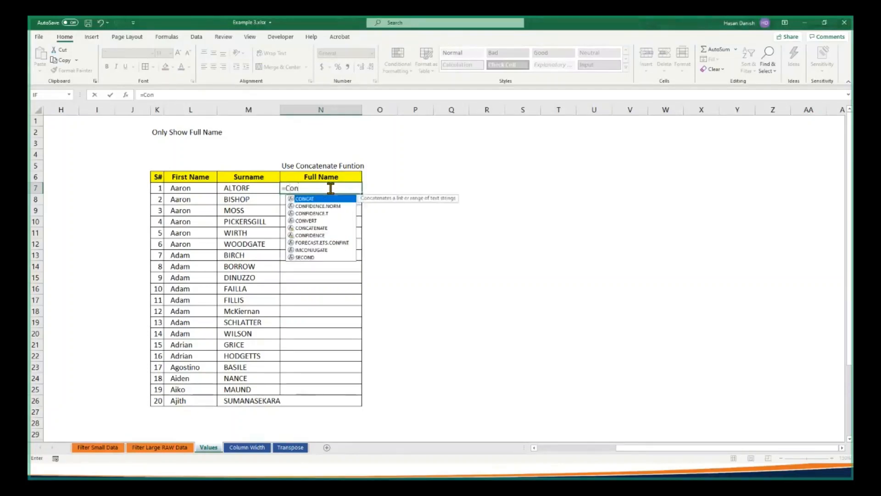
pyautogui.write('a')
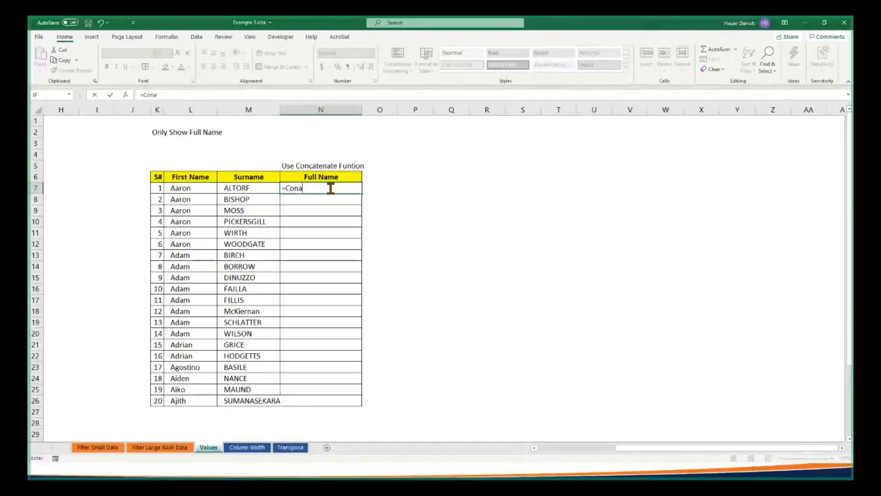
pyautogui.press('BackSpace')
pyautogui.write('caten')
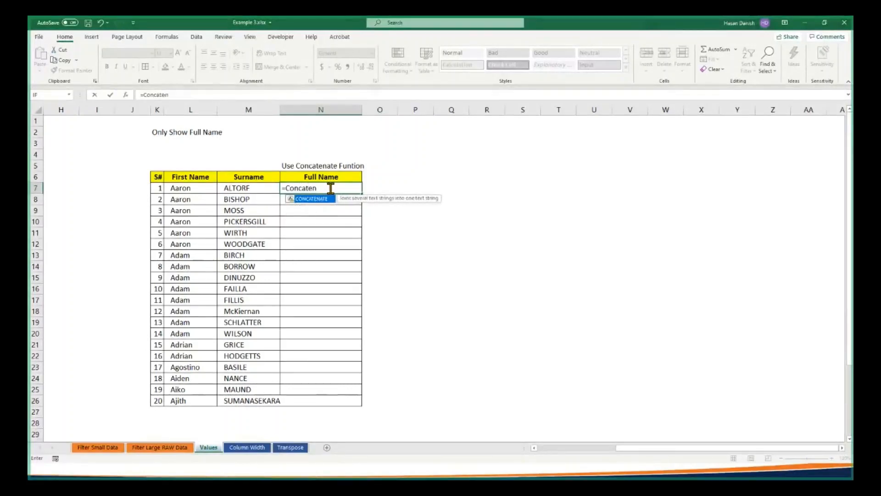
pyautogui.write('ate')
pyautogui.write('(')
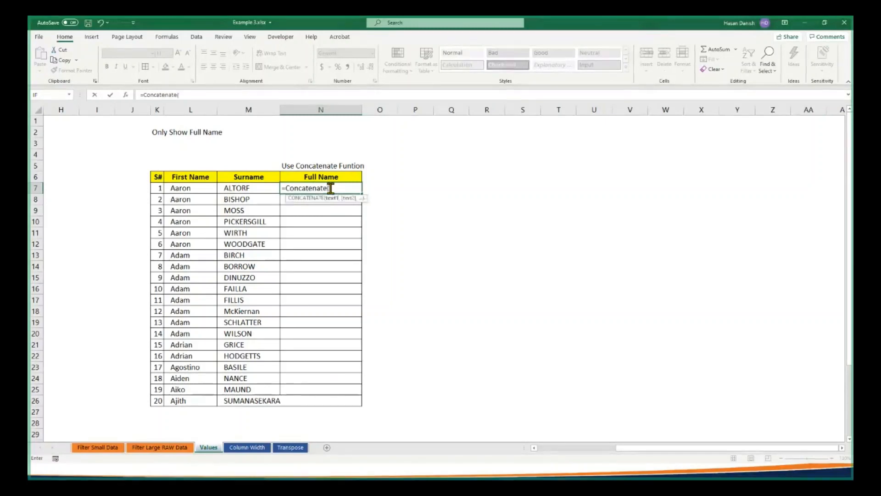
pyautogui.click(202, 188)
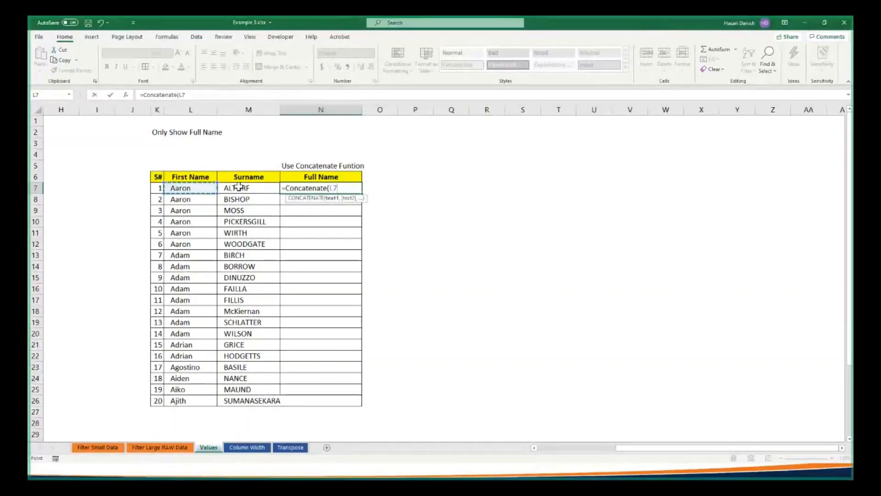
pyautogui.write(',')
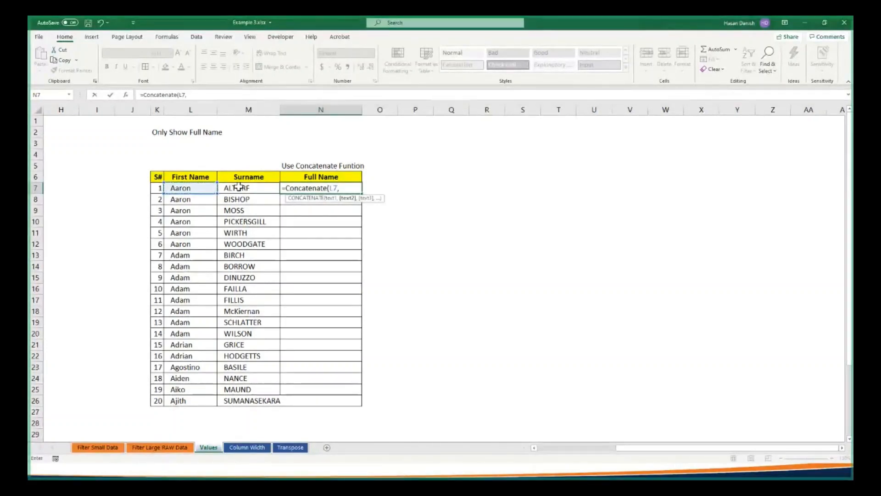
pyautogui.click(239, 187)
pyautogui.press('Return')
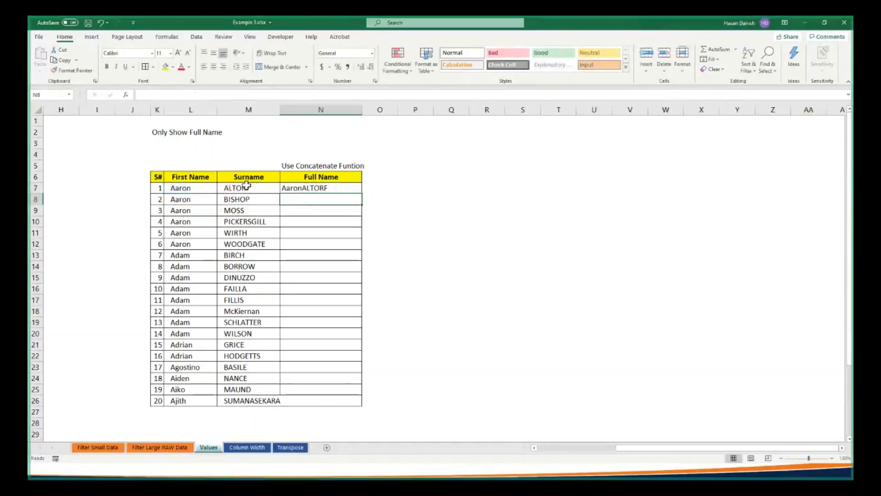
# Add a space between the two names by changing the N7 formula to =CONCATENATE(L7," ",M7)
pyautogui.click(299, 187)
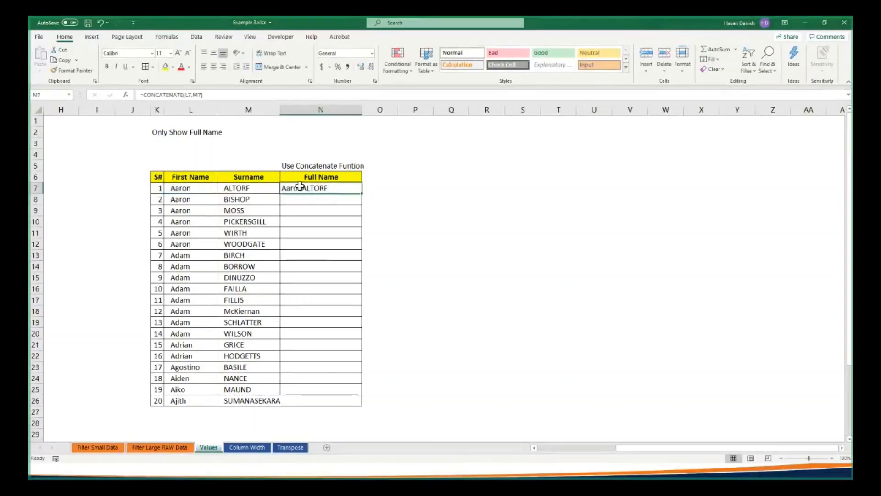
pyautogui.doubleClick(298, 188)
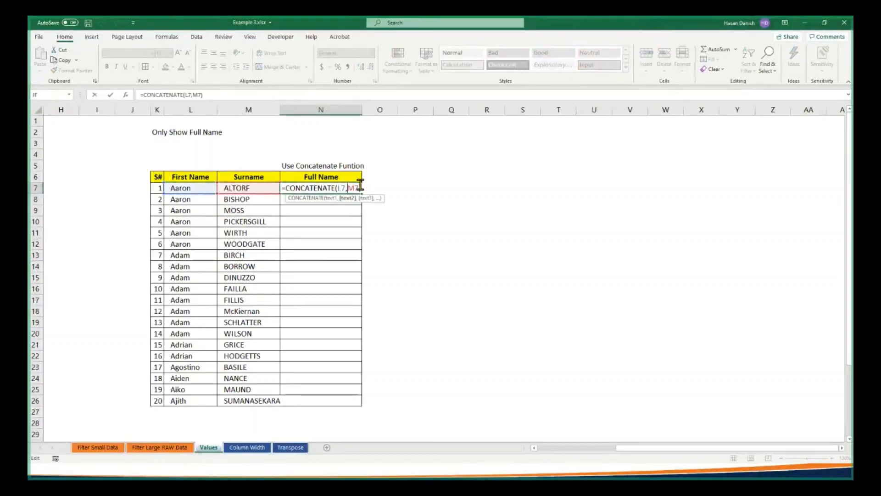
pyautogui.write('" ')
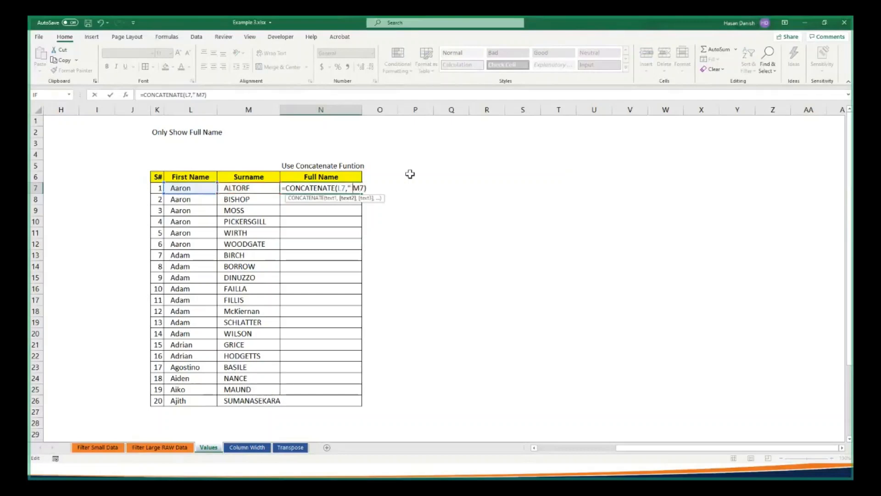
pyautogui.write('",')
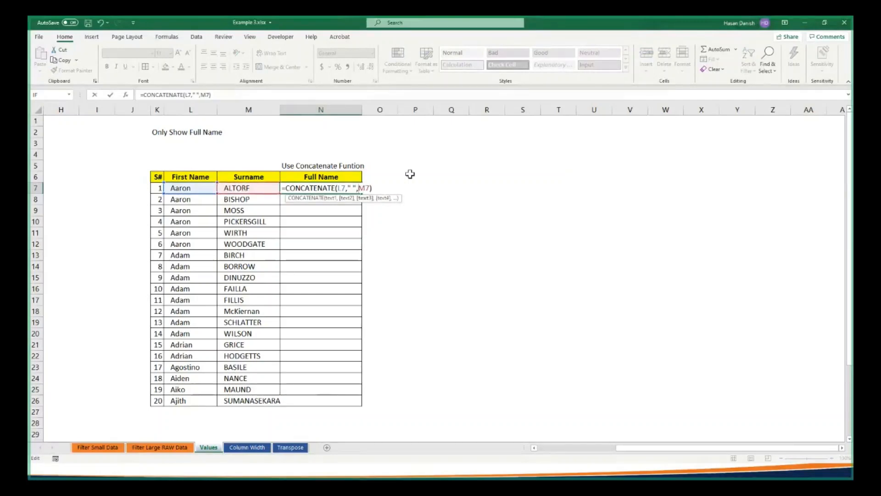
pyautogui.press('Return')
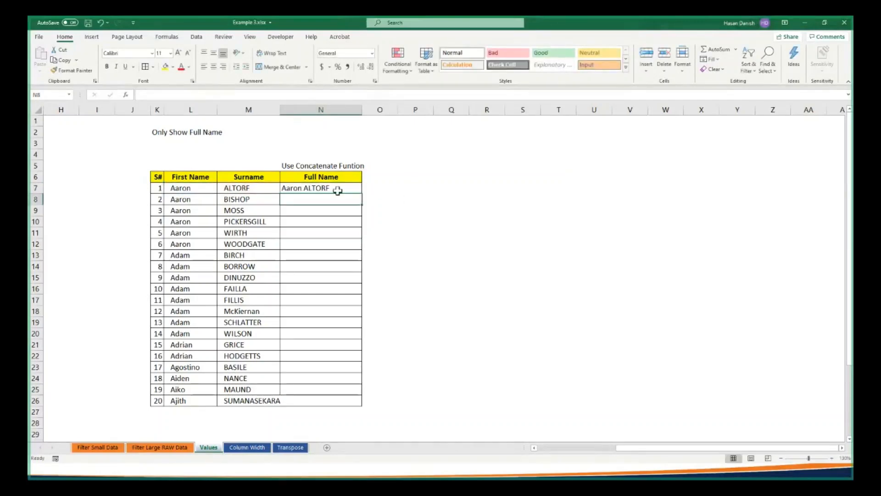
# Fill the Full Name formula from N7 down to N26 and check the formulas in several filled cells
pyautogui.click(311, 190)
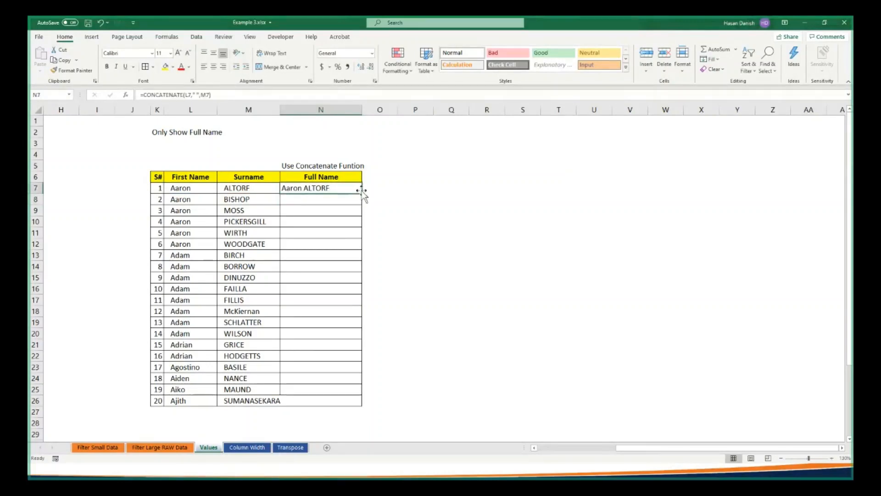
pyautogui.doubleClick(362, 194)
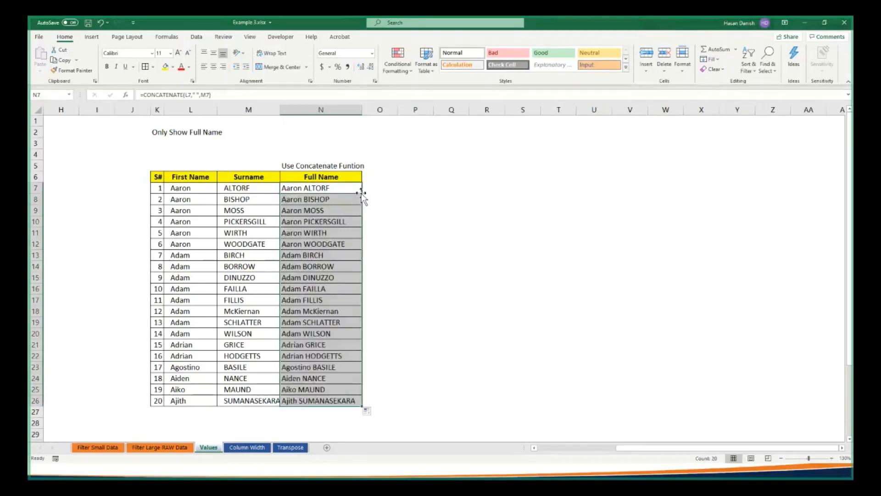
pyautogui.click(416, 222)
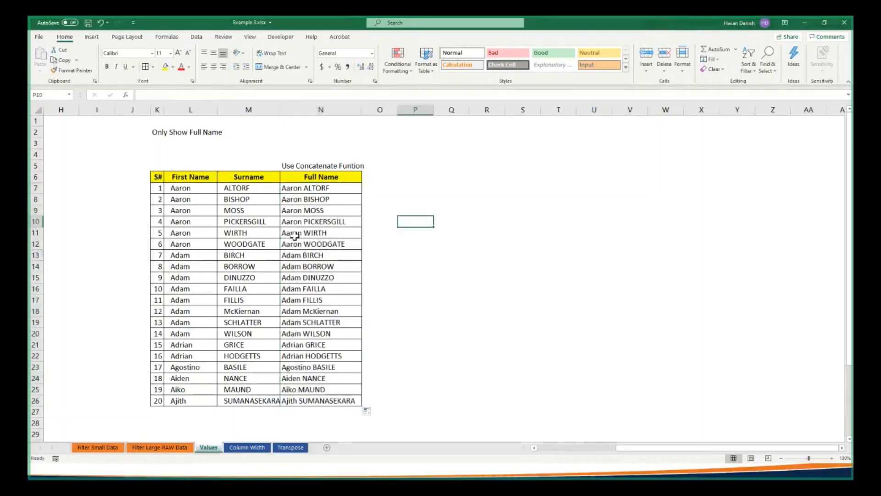
pyautogui.doubleClick(324, 246)
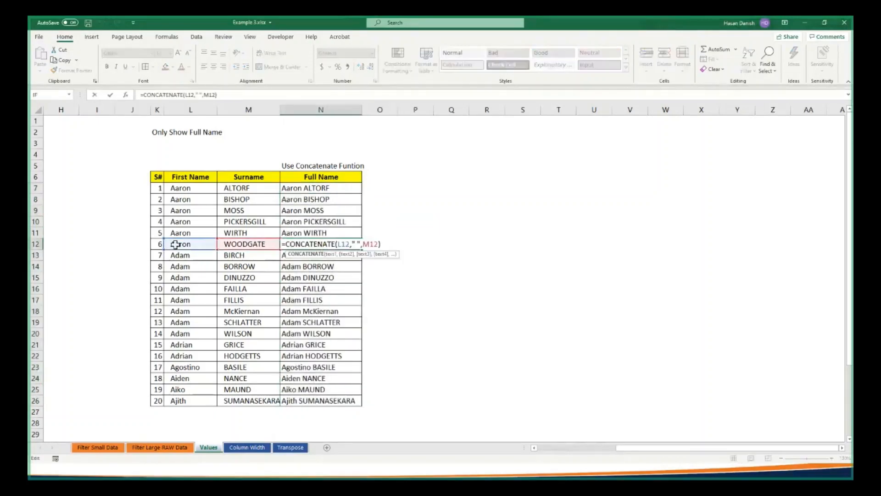
pyautogui.doubleClick(321, 299)
pyautogui.click(301, 328)
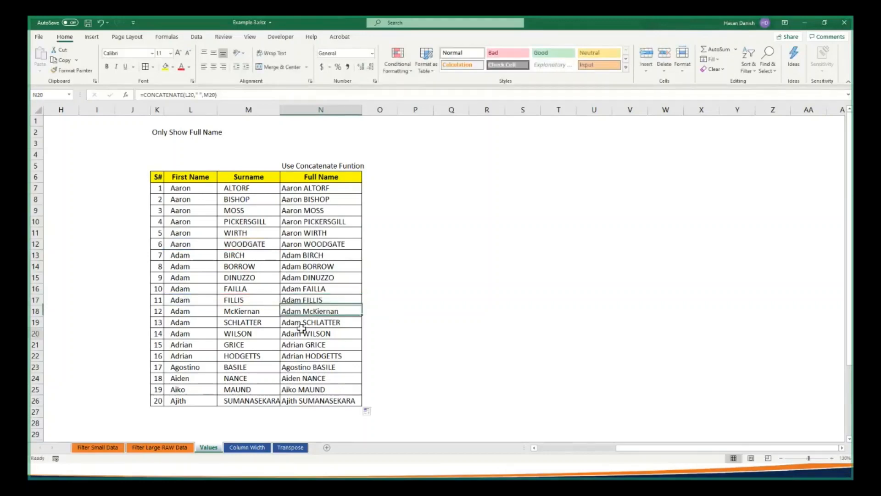
pyautogui.hotkey('ctrl', 'Up')
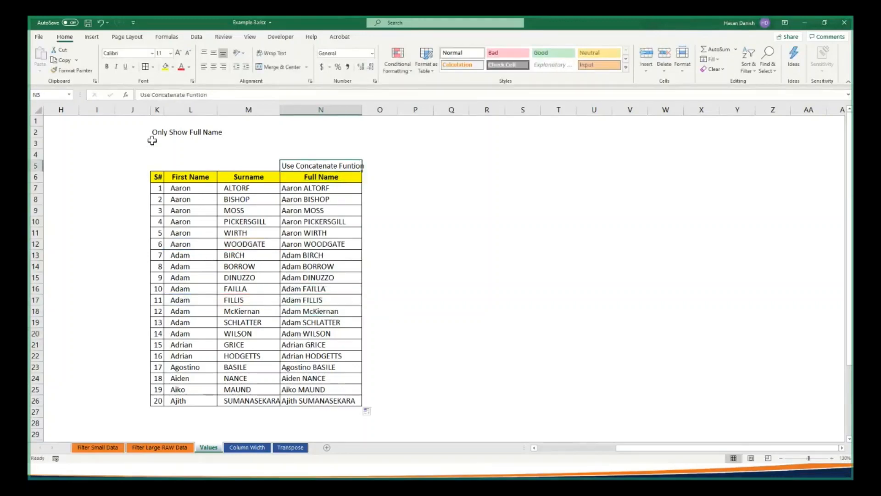
# Delete the First Name and Surname columns, L and M, while Full Name still holds formulas
pyautogui.moveTo(153, 133); pyautogui.dragTo(228, 134)
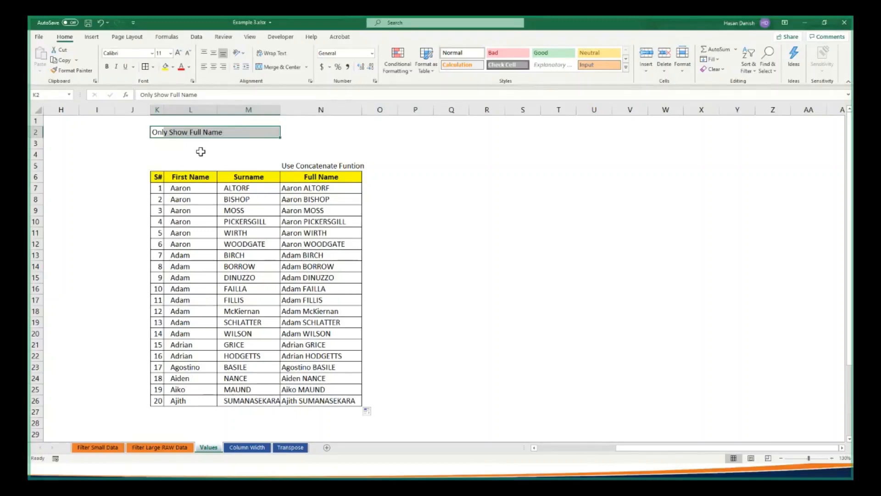
pyautogui.click(203, 114)
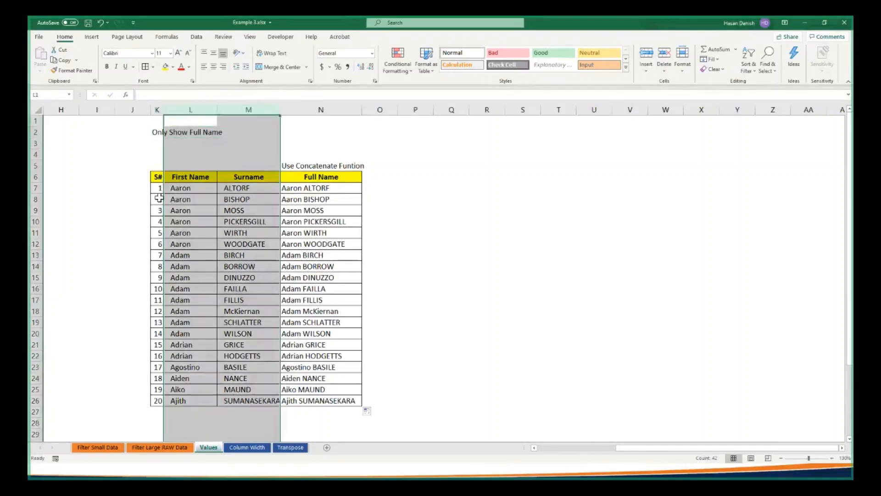
pyautogui.click(161, 200)
pyautogui.moveTo(211, 112); pyautogui.dragTo(242, 110)
pyautogui.rightClick(242, 110)
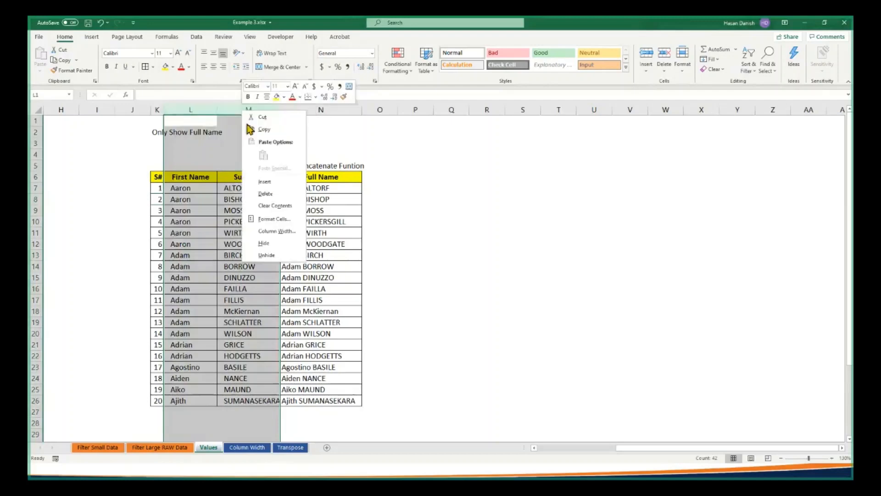
pyautogui.click(270, 195)
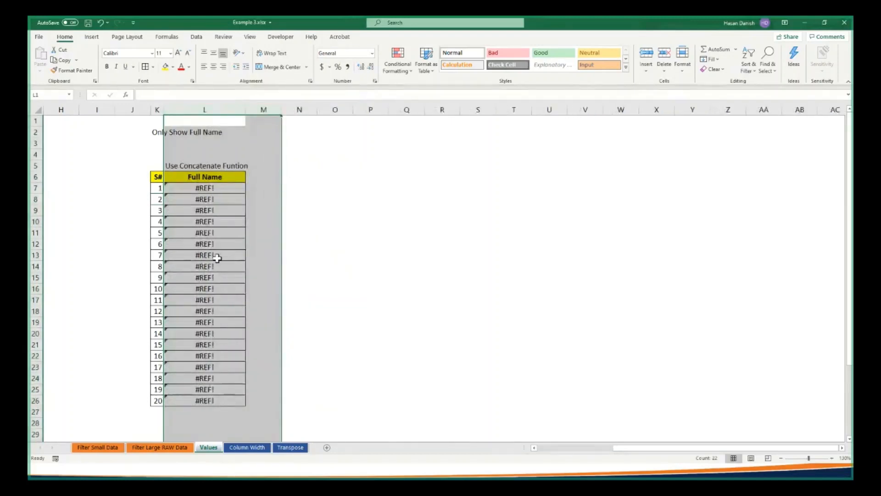
# Undo the column deletion and convert the Full Name formulas in N7:N26 to plain values with Paste Special, checking one cell
pyautogui.hotkey('ctrl', 'z')
pyautogui.moveTo(305, 187); pyautogui.dragTo(313, 395)
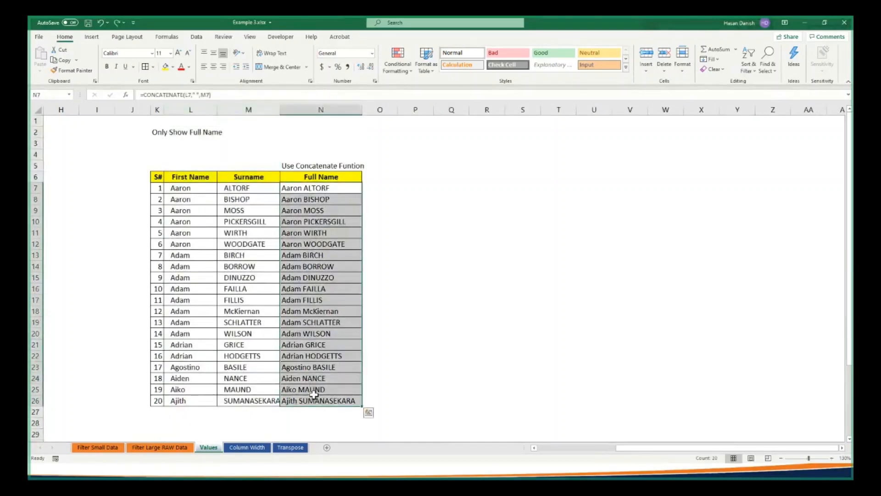
pyautogui.rightClick(341, 195)
pyautogui.click(363, 213)
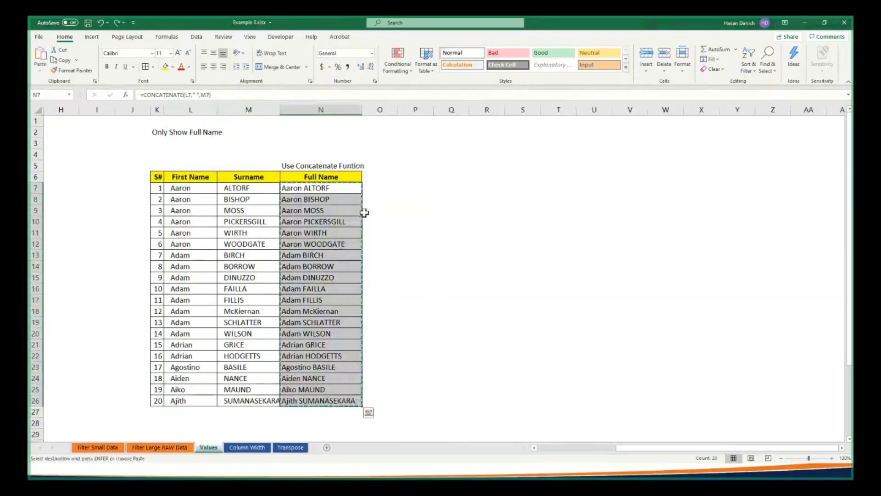
pyautogui.rightClick(349, 186)
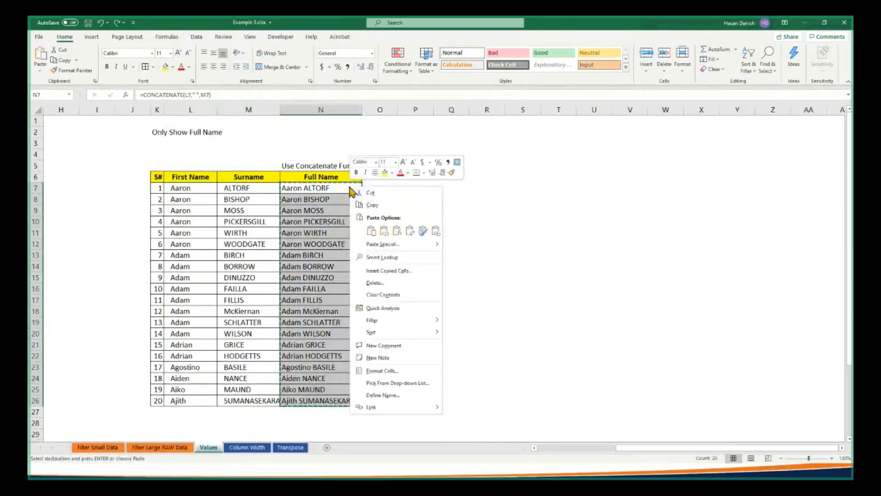
pyautogui.click(373, 240)
pyautogui.click(306, 210)
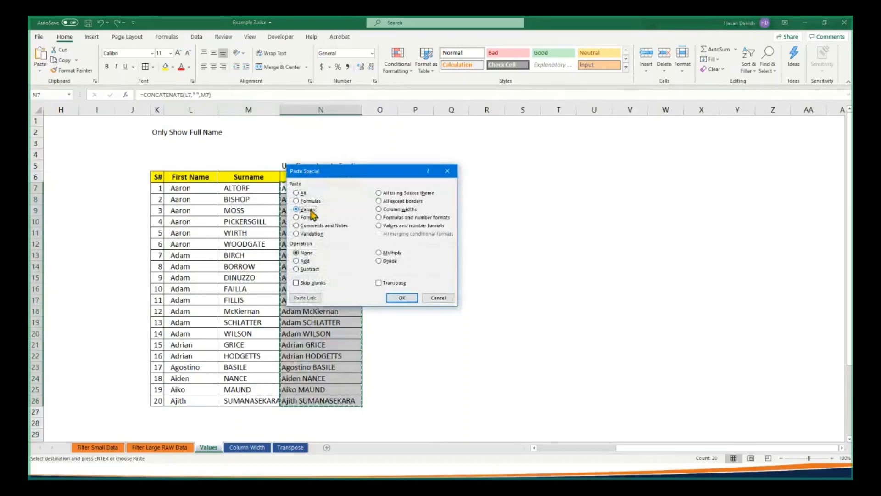
pyautogui.click(400, 297)
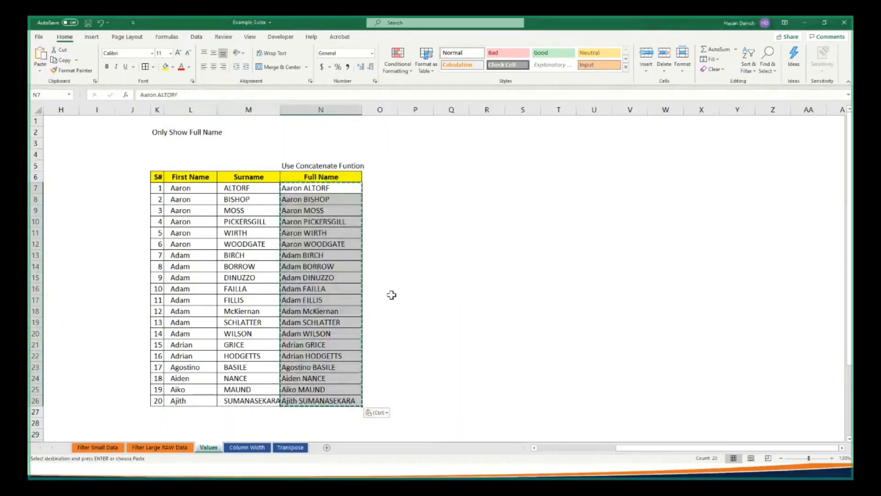
pyautogui.doubleClick(332, 221)
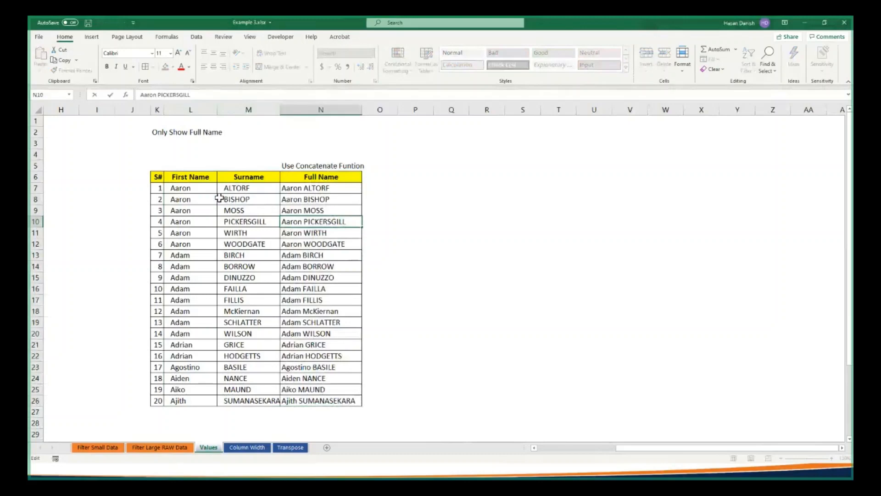
# Delete the First Name and Surname columns, L and M, with Full Name already converted to values
pyautogui.moveTo(202, 110); pyautogui.dragTo(227, 109)
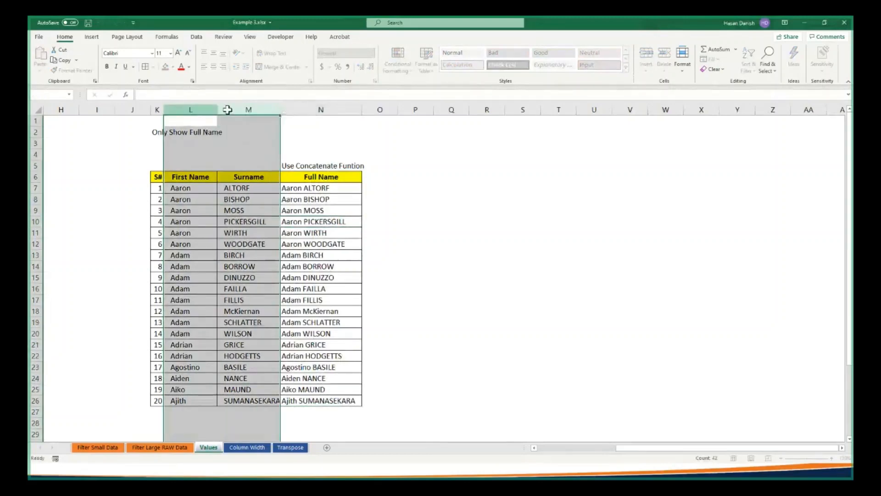
pyautogui.rightClick(227, 110)
pyautogui.click(248, 189)
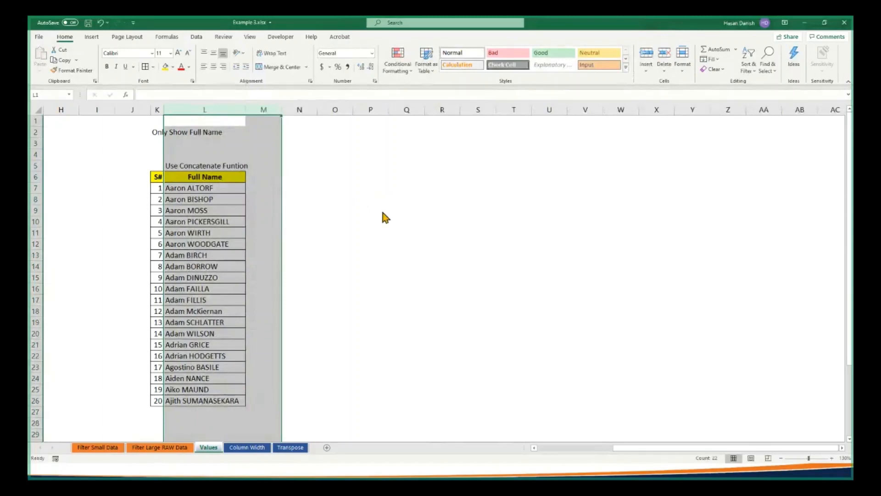
# Check the attendees' replies in the meeting chat, return to the Excel workbook and review both tables on the Values sheet
pyautogui.hotkey('alt', 'Tab')
pyautogui.hotkey('alt', 'Tab')
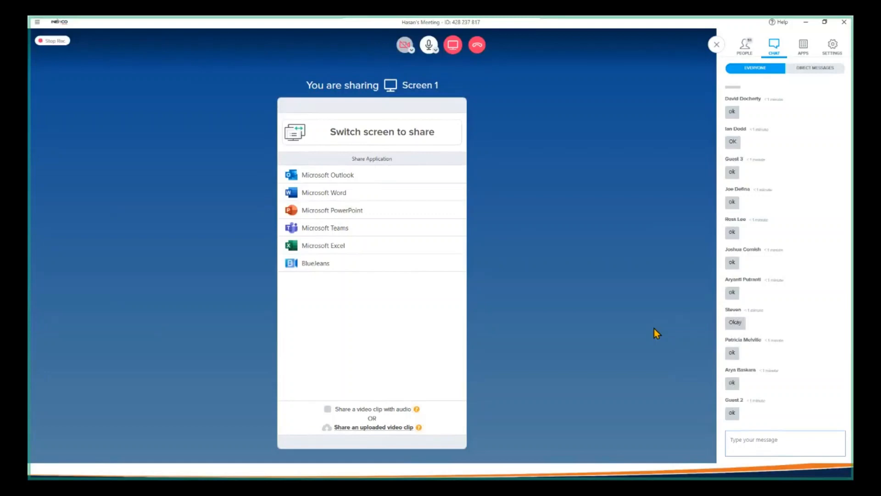
pyautogui.hotkey('alt', 'Tab')
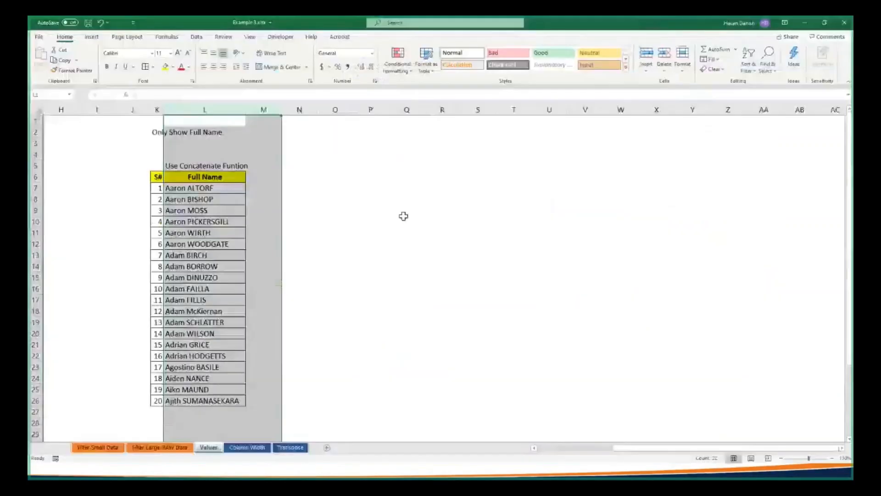
pyautogui.click(332, 294)
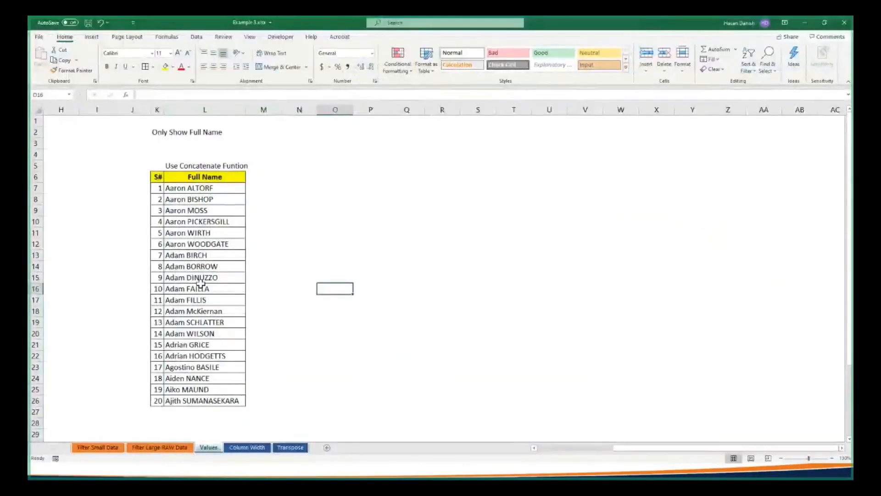
pyautogui.hscroll(-2, 558, 455)
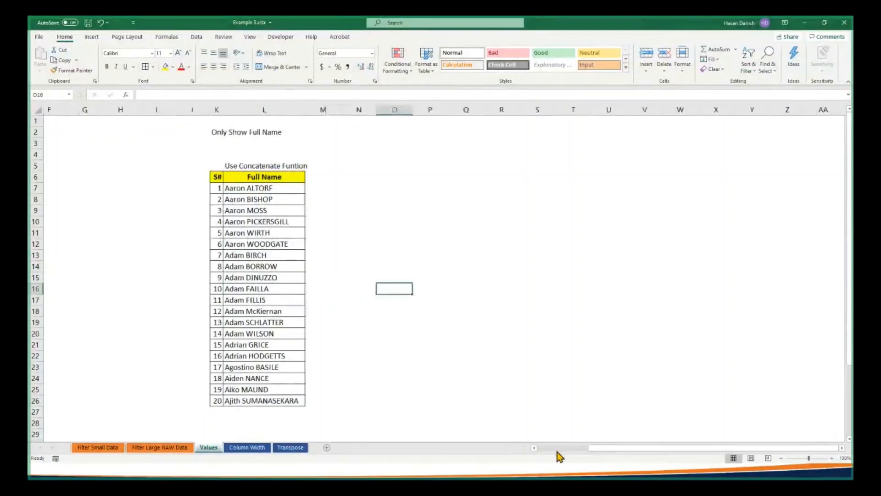
pyautogui.hscroll(-3, 558, 454)
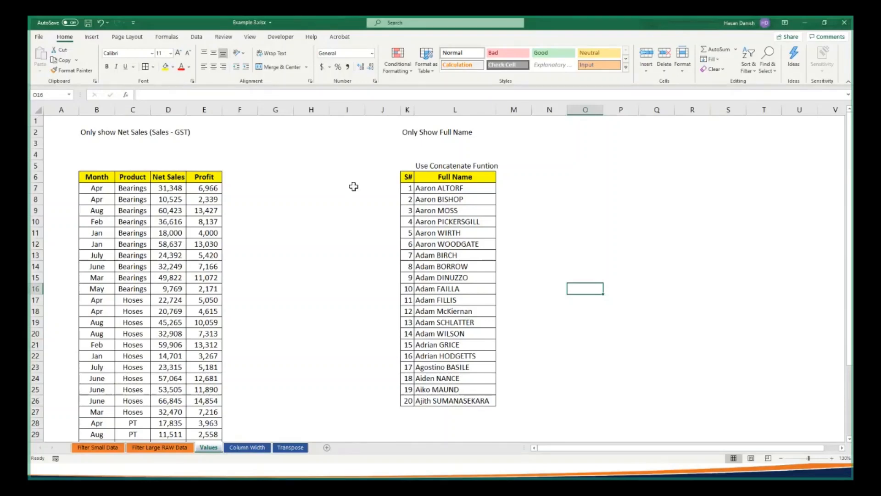
# On the Column Width sheet, widen the Oct column, K, just enough to show its numbers in full
pyautogui.click(243, 448)
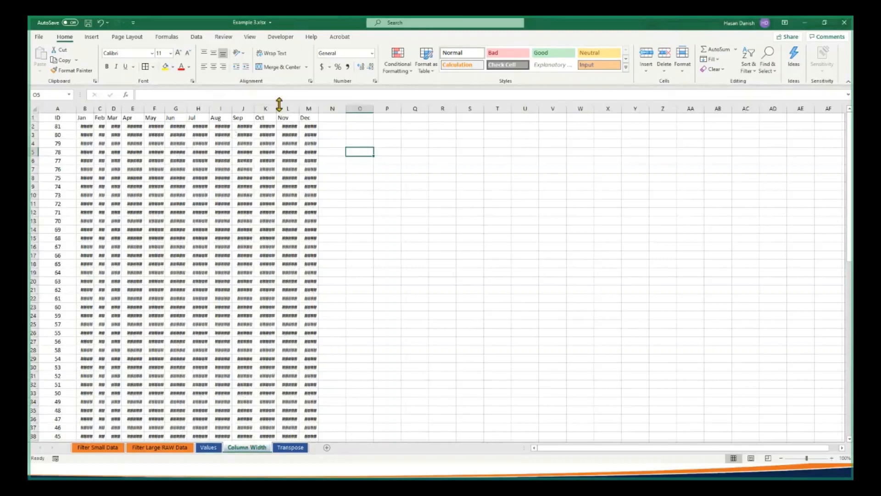
pyautogui.moveTo(275, 108); pyautogui.dragTo(303, 123)
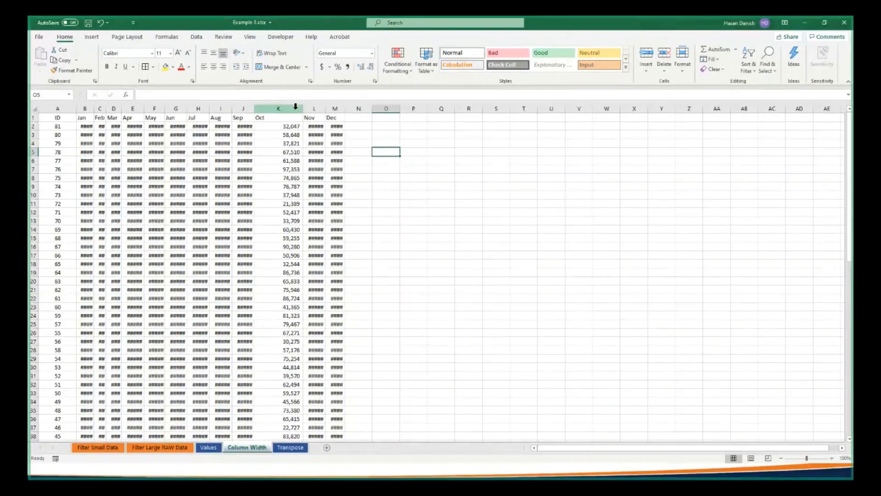
pyautogui.moveTo(303, 109); pyautogui.dragTo(294, 109)
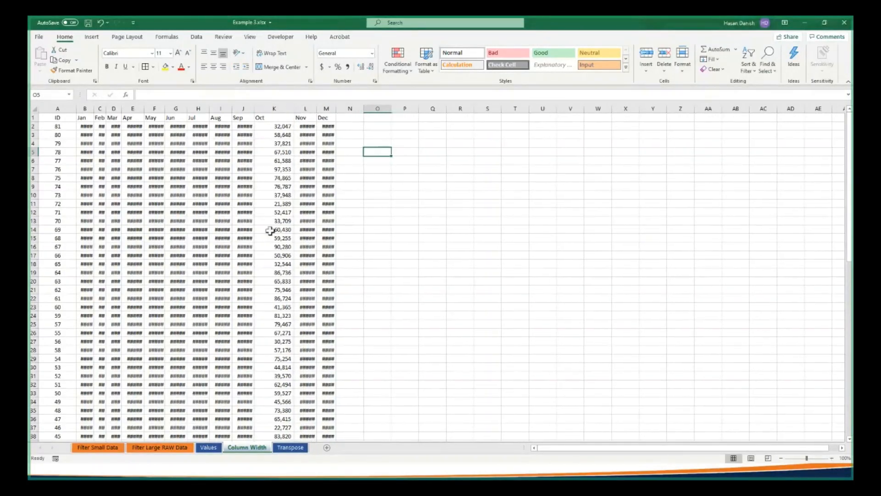
# Copy the Oct figures in K2:K82 and apply their column width to the Nov column using Paste Special with Column widths
pyautogui.click(279, 126)
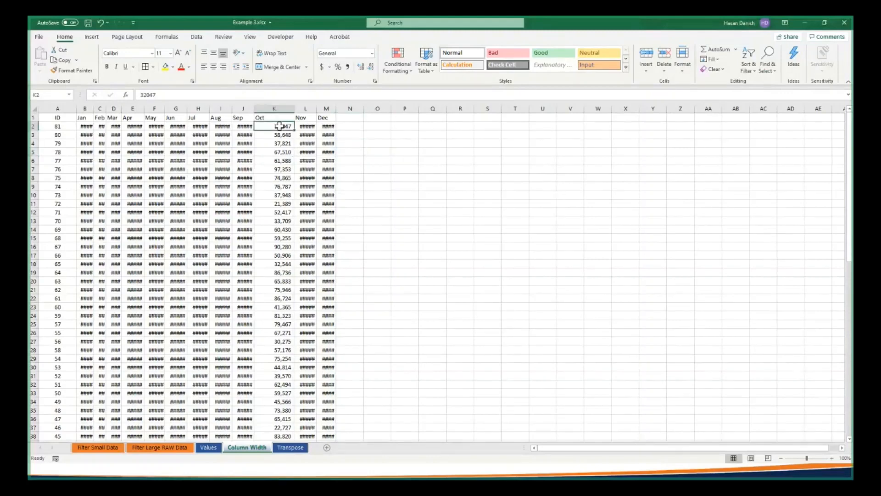
pyautogui.moveTo(279, 126)
pyautogui.mouseDown()
pyautogui.moveTo(276, 452)
pyautogui.moveTo(262, 457)
pyautogui.moveTo(269, 472)
pyautogui.moveTo(277, 428)
pyautogui.mouseUp()
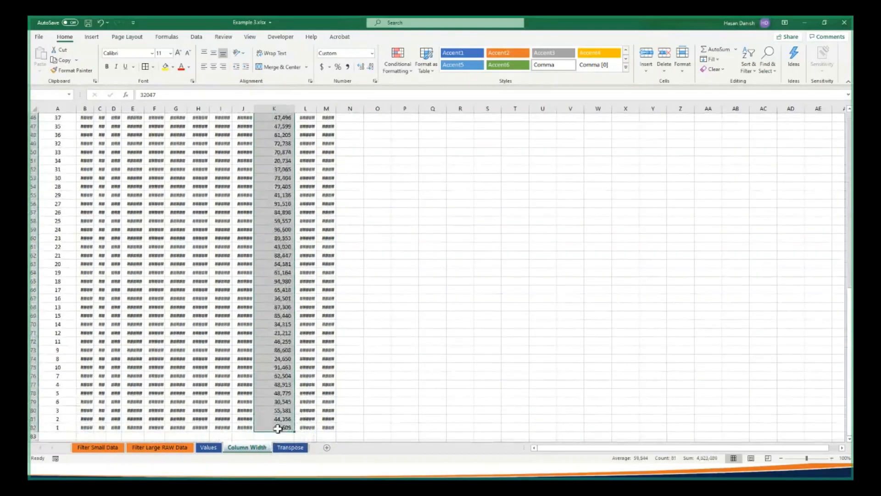
pyautogui.rightClick(278, 161)
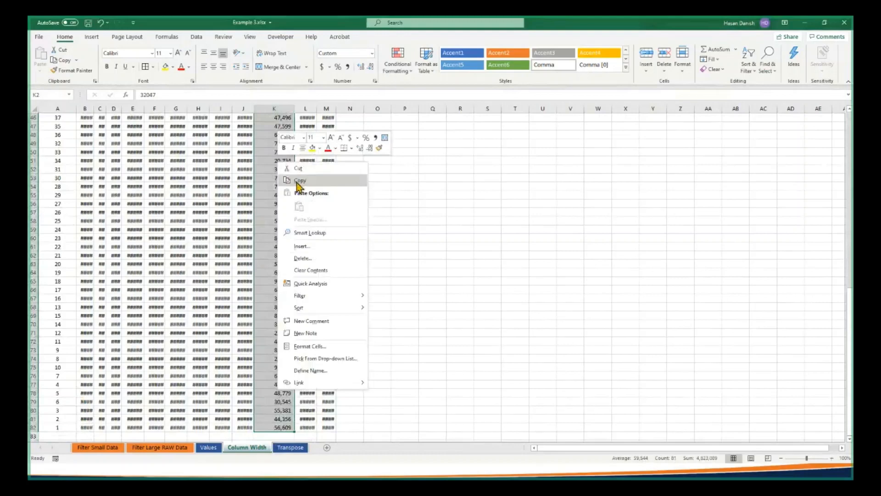
pyautogui.click(298, 181)
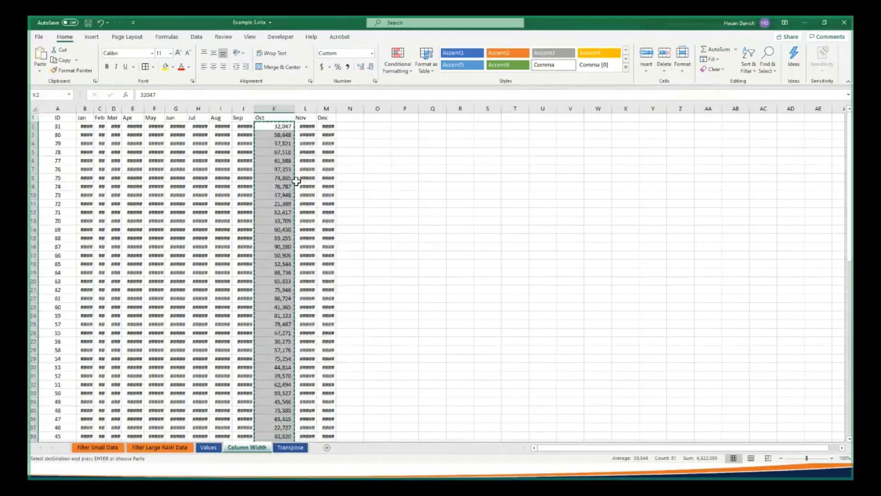
pyautogui.rightClick(308, 125)
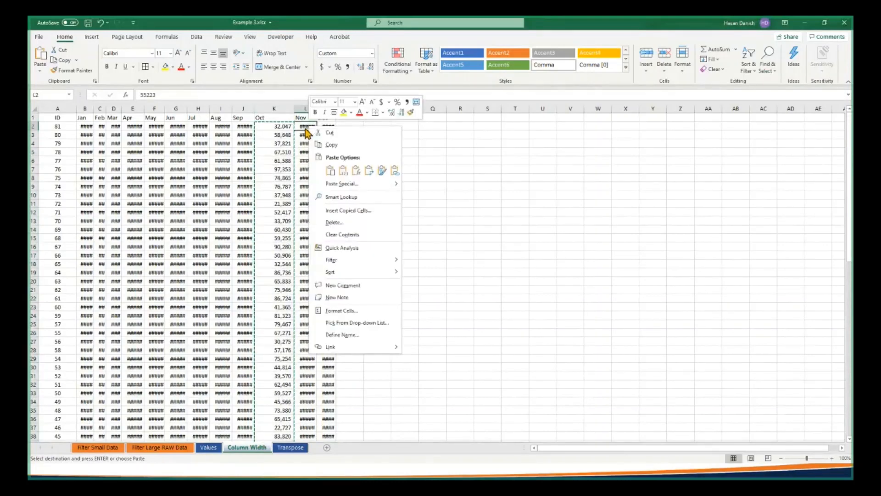
pyautogui.click(327, 187)
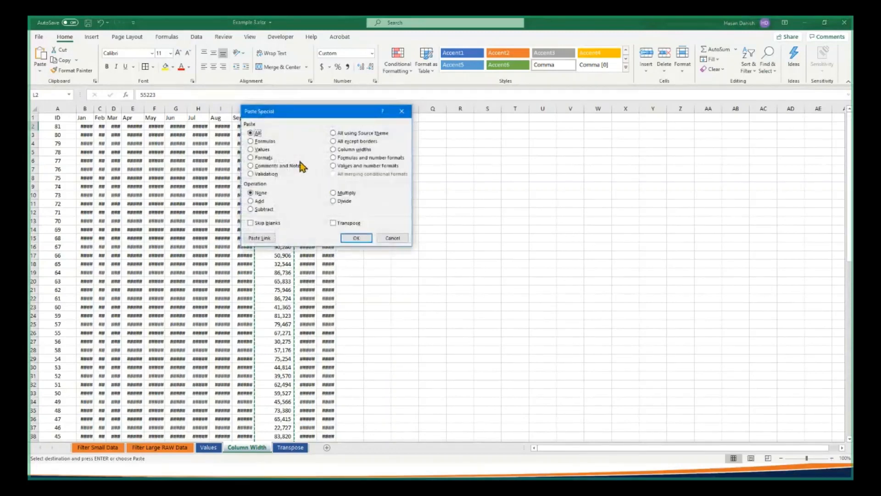
pyautogui.click(333, 150)
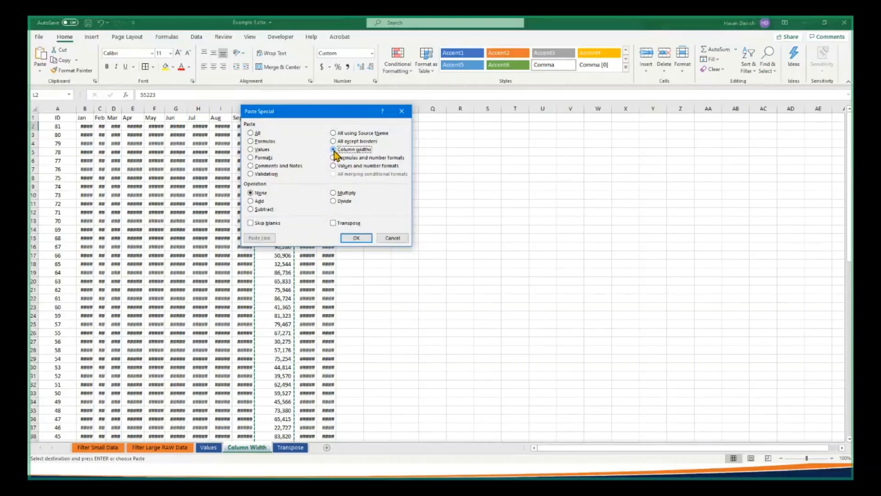
pyautogui.click(349, 241)
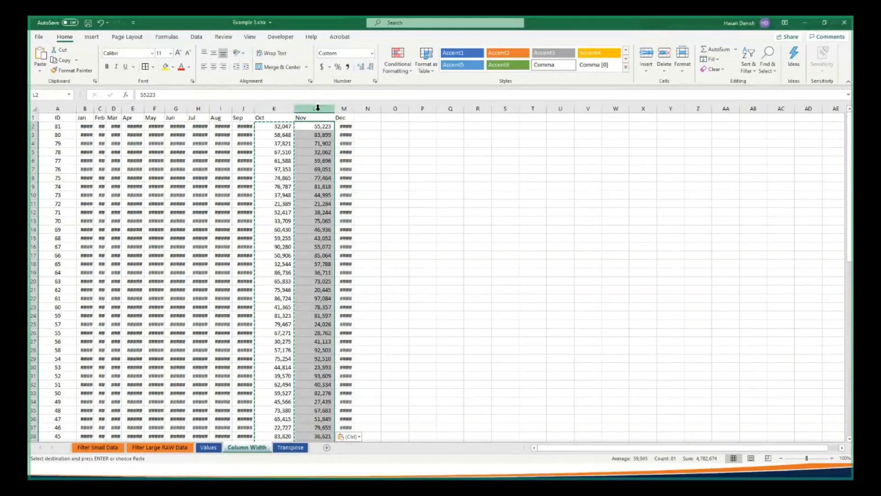
# Try to apply the copied Oct column width to all month columns, B to M, using Paste Special with Column widths
pyautogui.click(85, 105)
pyautogui.moveTo(106, 107); pyautogui.dragTo(344, 110)
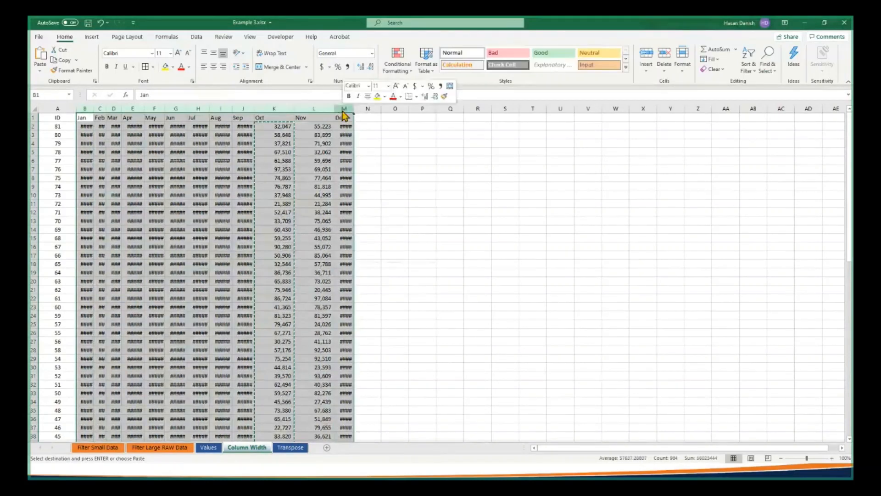
pyautogui.hotkey('ctrl', 'alt', 'v')
pyautogui.click(378, 133)
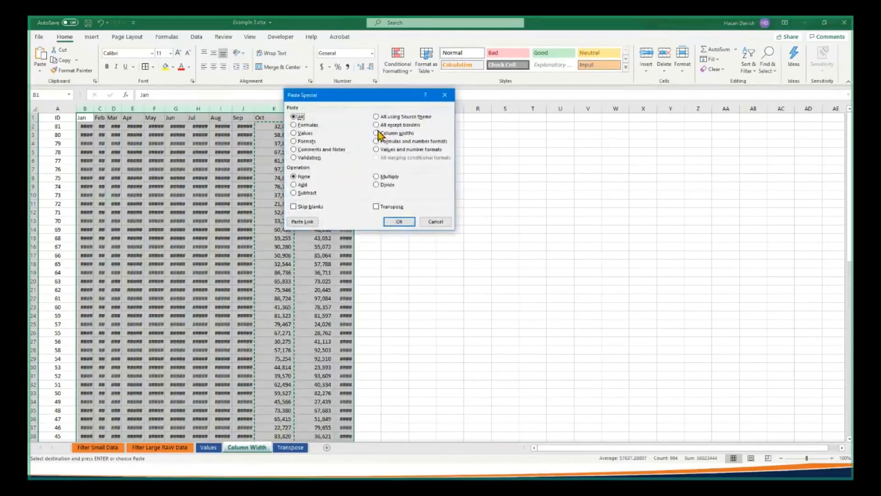
pyautogui.click(399, 222)
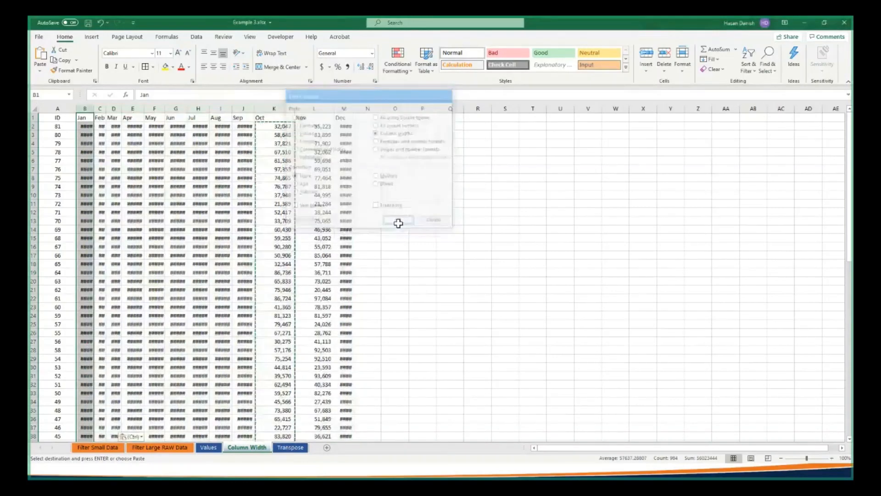
pyautogui.click(88, 126)
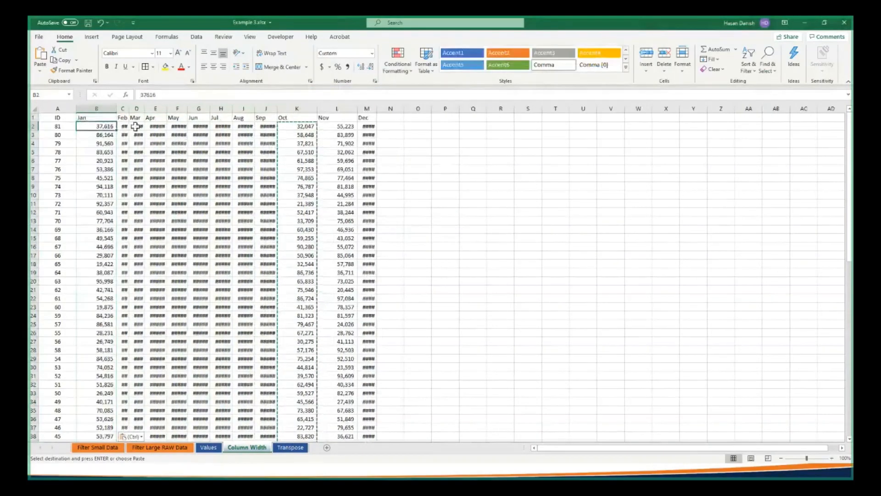
# Apply the copied Oct column width to the Feb to Sep data, columns C to J, using Paste Special with Column widths
pyautogui.moveTo(124, 129); pyautogui.dragTo(272, 426)
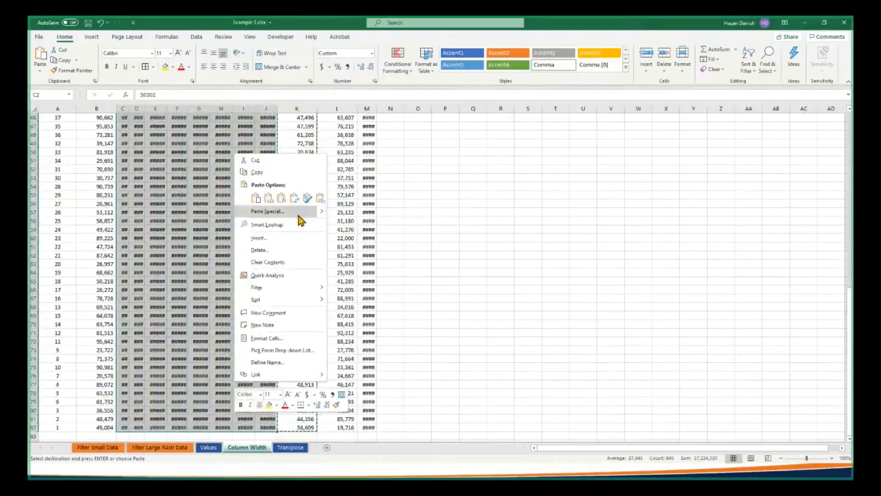
pyautogui.click(300, 212)
pyautogui.click(326, 182)
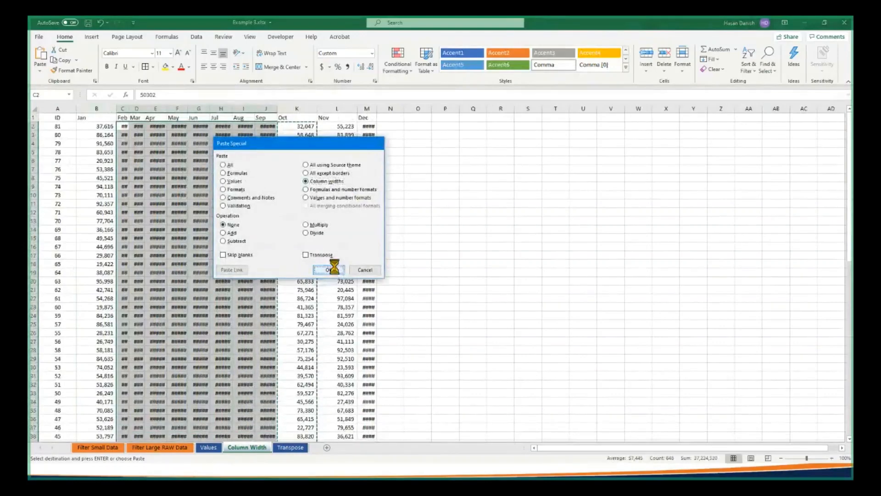
pyautogui.click(330, 270)
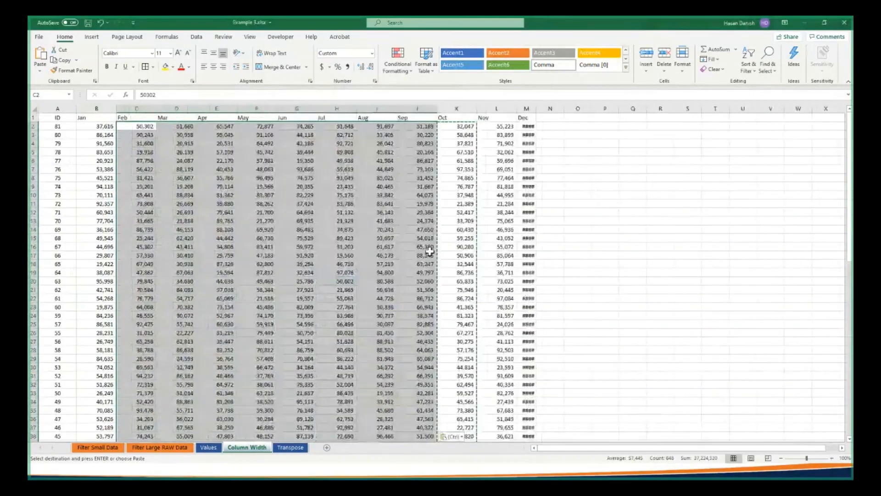
# AutoFit the Dec column, M, and widen it slightly by hand
pyautogui.click(466, 203)
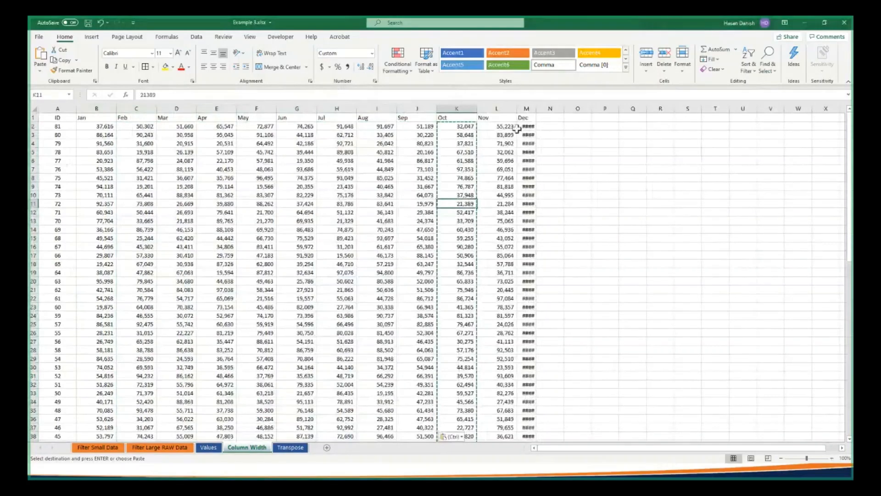
pyautogui.doubleClick(538, 109)
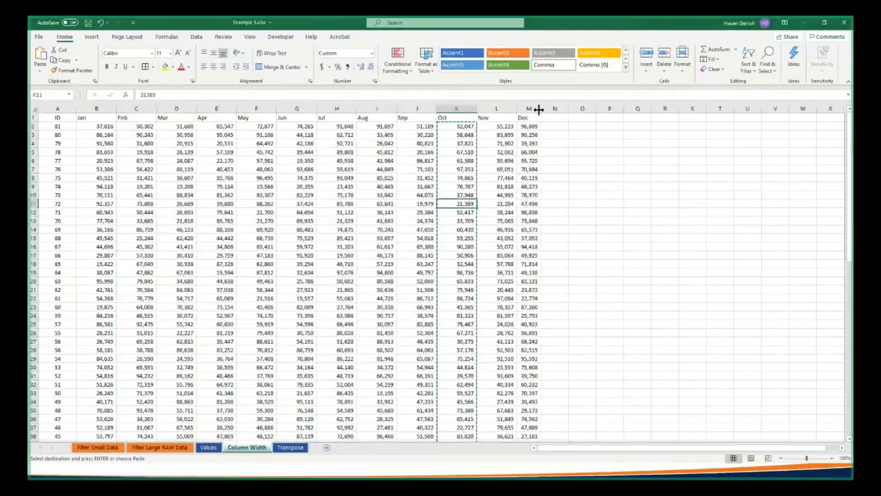
pyautogui.moveTo(540, 109); pyautogui.dragTo(550, 109)
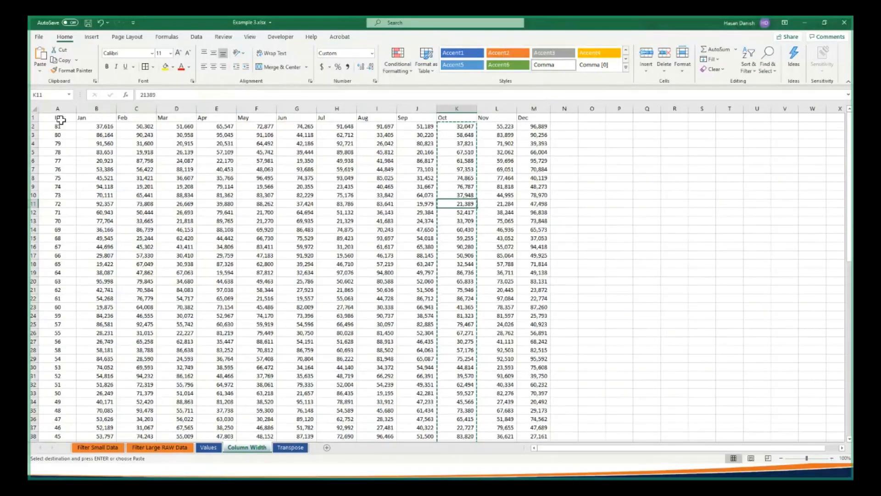
# Fill the header row A1:M1, from ID to Dec, with yellow
pyautogui.moveTo(61, 120); pyautogui.dragTo(529, 118)
pyautogui.click(164, 68)
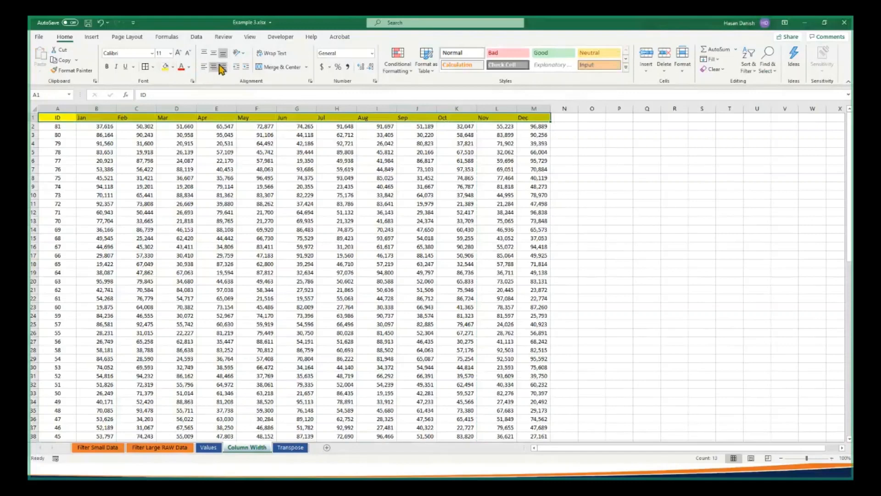
# Make the header row A1:M1 bold and centre its labels
pyautogui.click(216, 67)
pyautogui.click(107, 67)
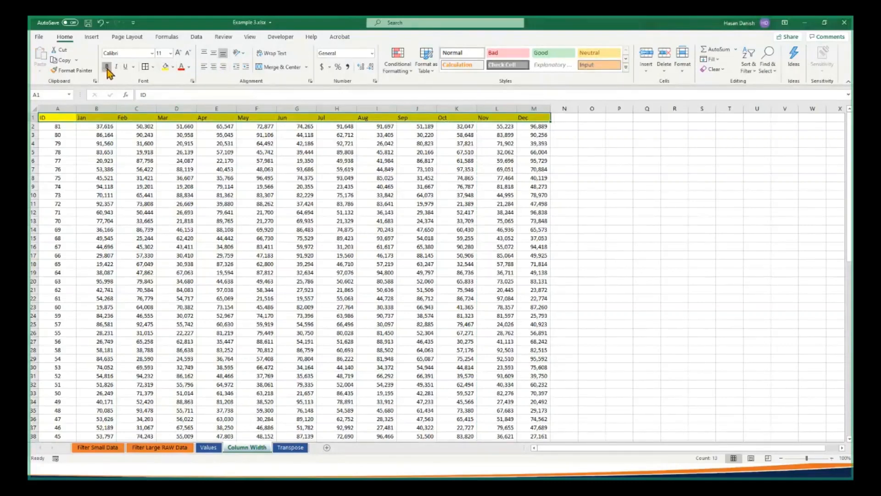
pyautogui.click(214, 67)
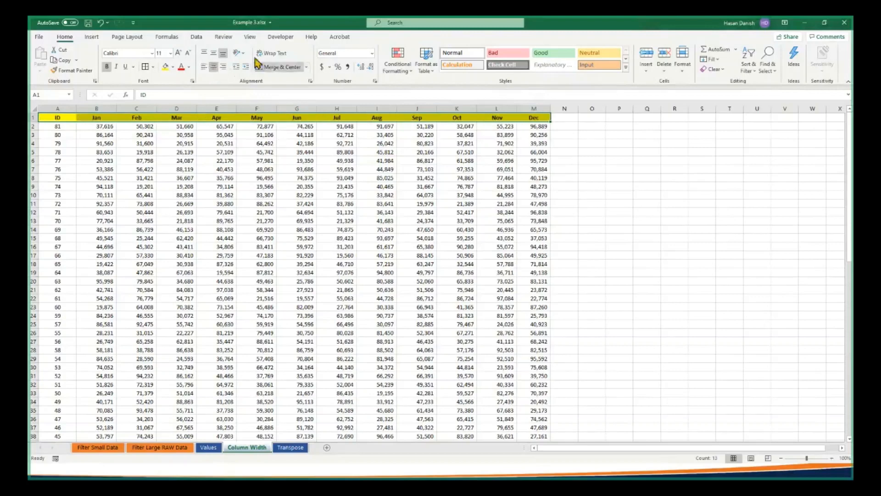
# Hide the gridlines on the Column Width sheet
pyautogui.click(250, 37)
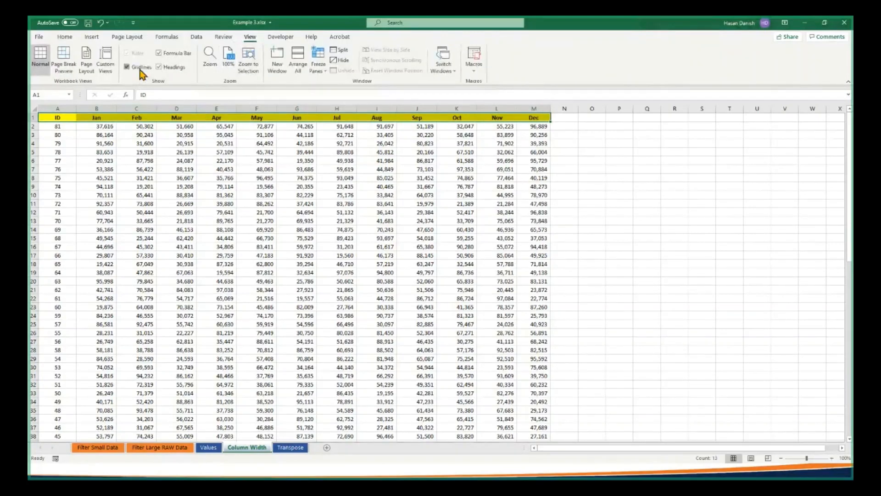
pyautogui.click(140, 69)
pyautogui.click(261, 168)
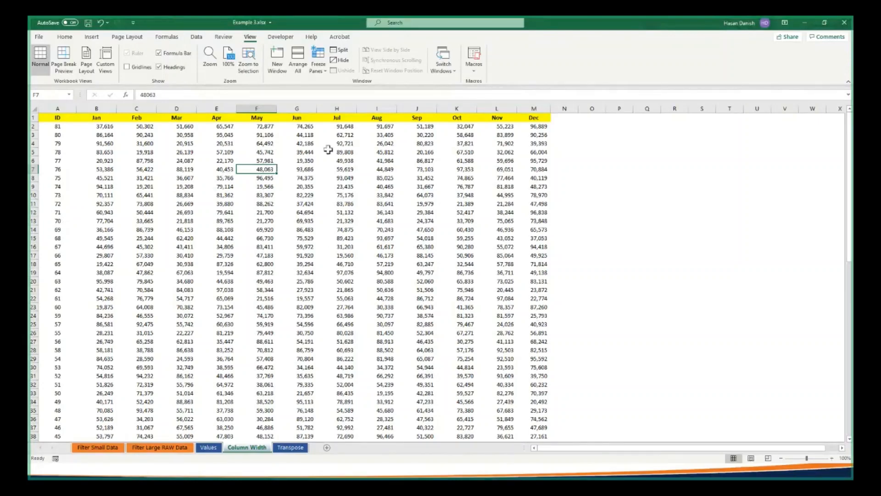
pyautogui.moveTo(45, 117); pyautogui.dragTo(539, 143)
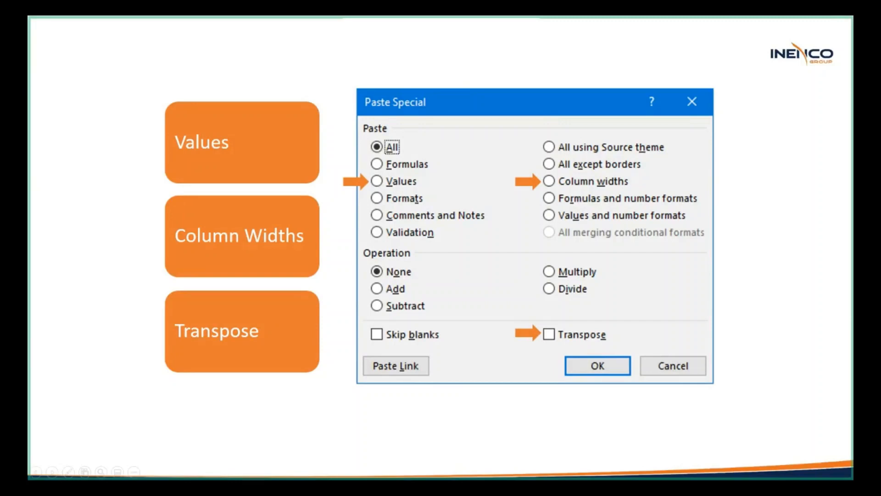
# Check the participant list in the BlueJeans meeting window and return to the Transpose sheet in Excel
pyautogui.hotkey('alt', 'Tab')
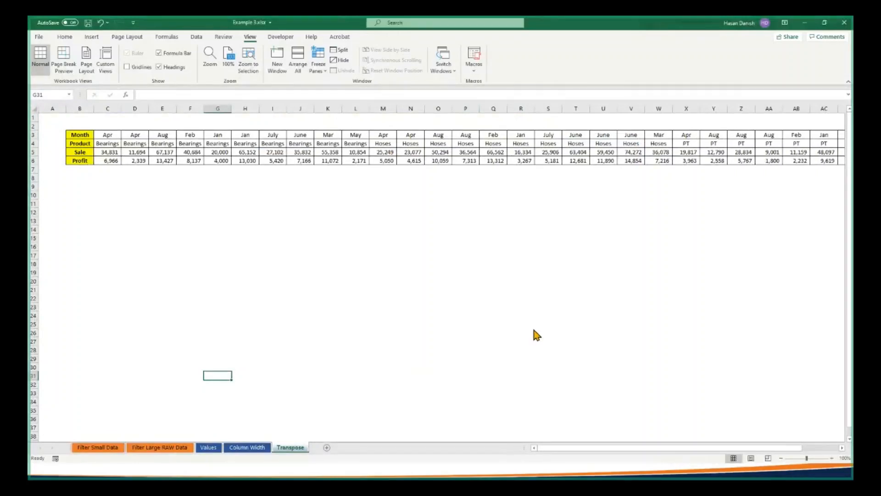
pyautogui.hotkey('alt', 'Tab')
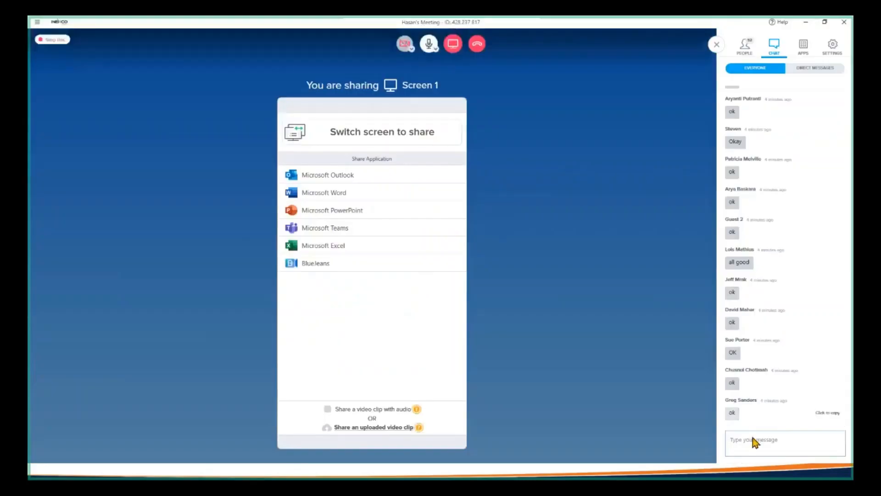
pyautogui.click(745, 48)
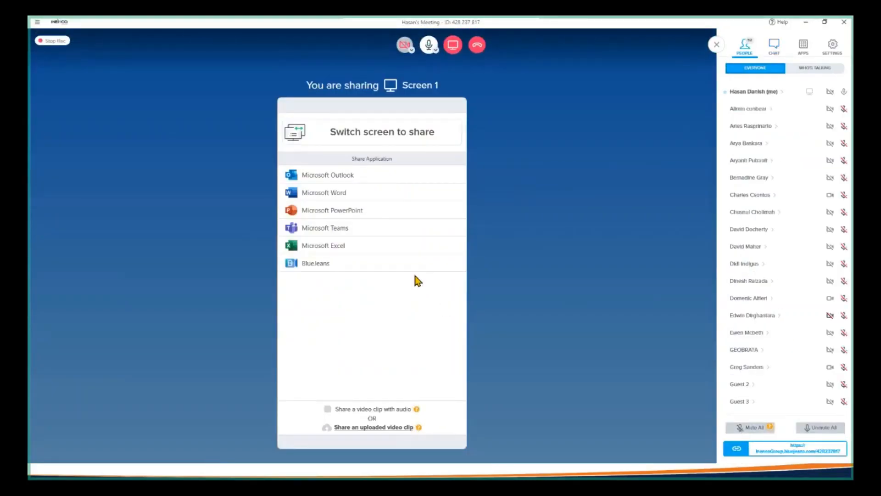
pyautogui.hotkey('alt', 'Tab')
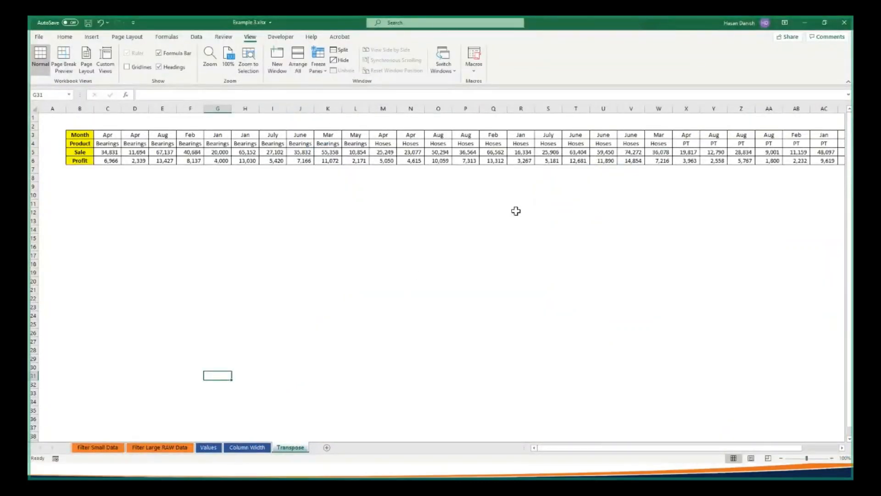
pyautogui.moveTo(550, 449); pyautogui.dragTo(499, 450)
pyautogui.click(87, 127)
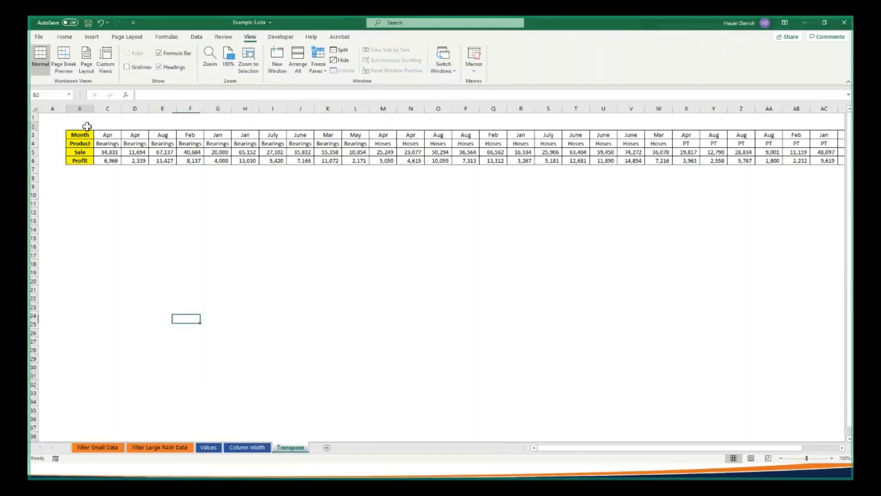
pyautogui.moveTo(87, 126); pyautogui.dragTo(155, 22)
pyautogui.click(192, 214)
pyautogui.scroll(1, 192, 207)
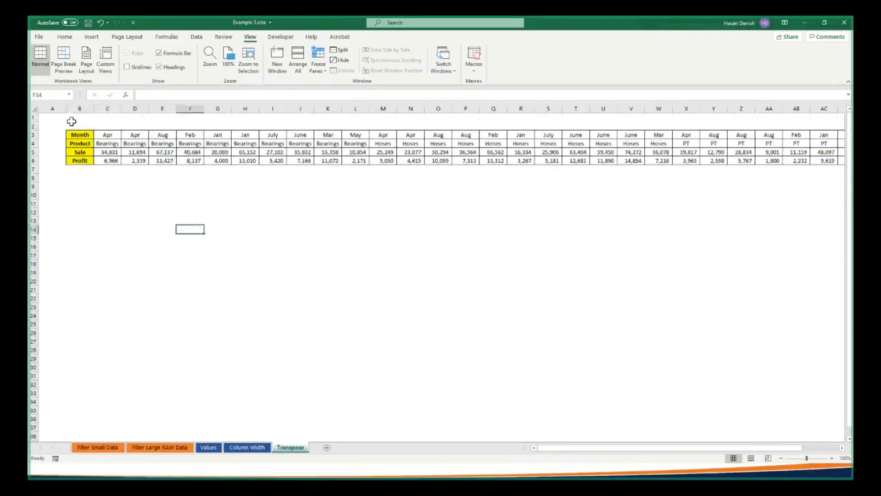
pyautogui.moveTo(71, 122); pyautogui.dragTo(684, 172)
pyautogui.click(551, 449)
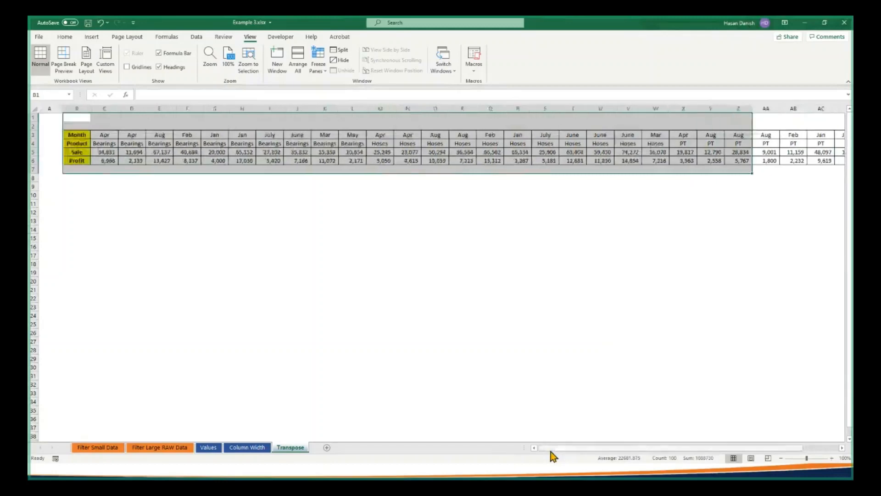
# Copy the horizontal Month, Product, Sale and Profit table B3:AG6 and paste it transposed at B10 using Paste Special
pyautogui.click(74, 133)
pyautogui.moveTo(74, 132); pyautogui.dragTo(791, 159)
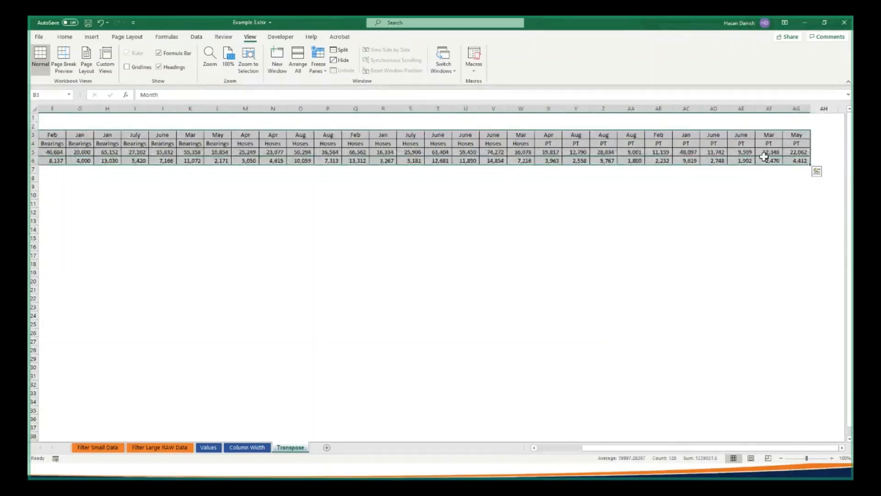
pyautogui.rightClick(764, 159)
pyautogui.click(739, 177)
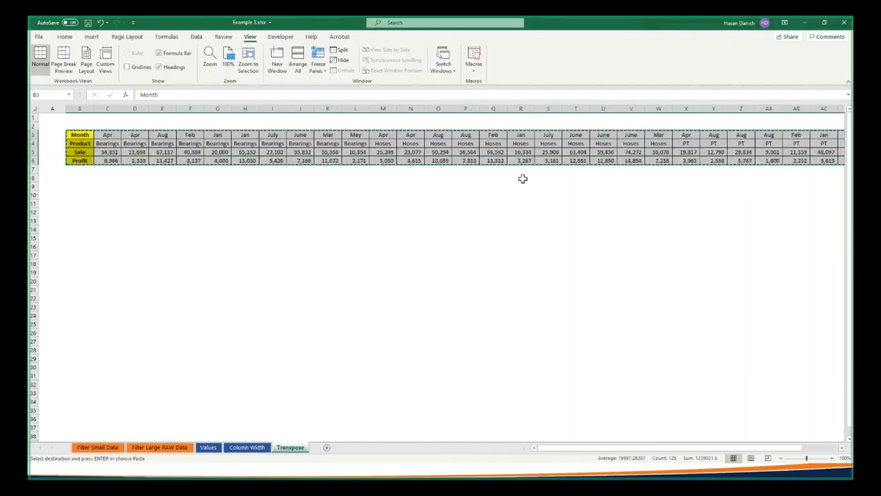
pyautogui.click(79, 194)
pyautogui.rightClick(79, 194)
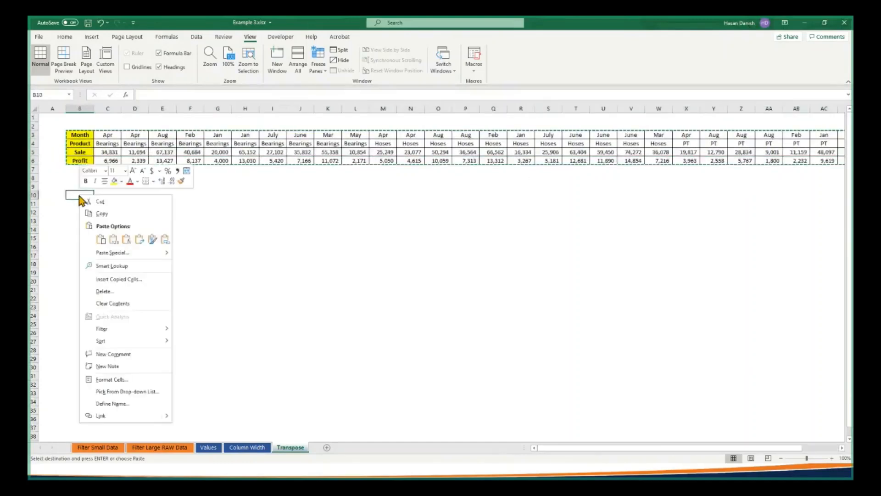
pyautogui.click(112, 253)
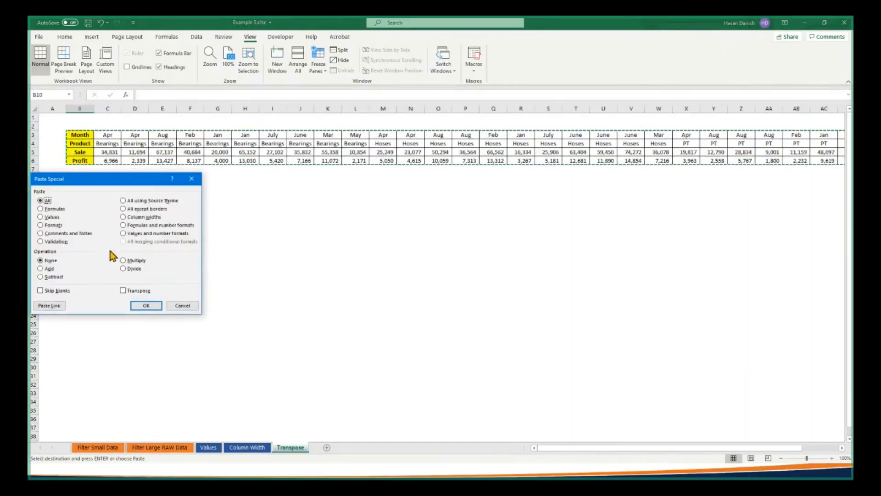
pyautogui.click(132, 292)
pyautogui.click(145, 306)
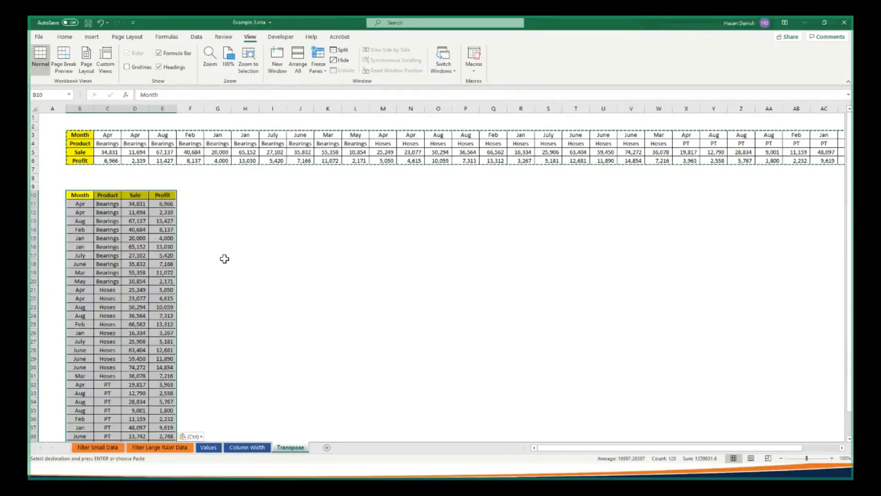
# Compare the June entries in the original horizontal table with the matching rows of the transposed table
pyautogui.click(311, 145)
pyautogui.click(308, 153)
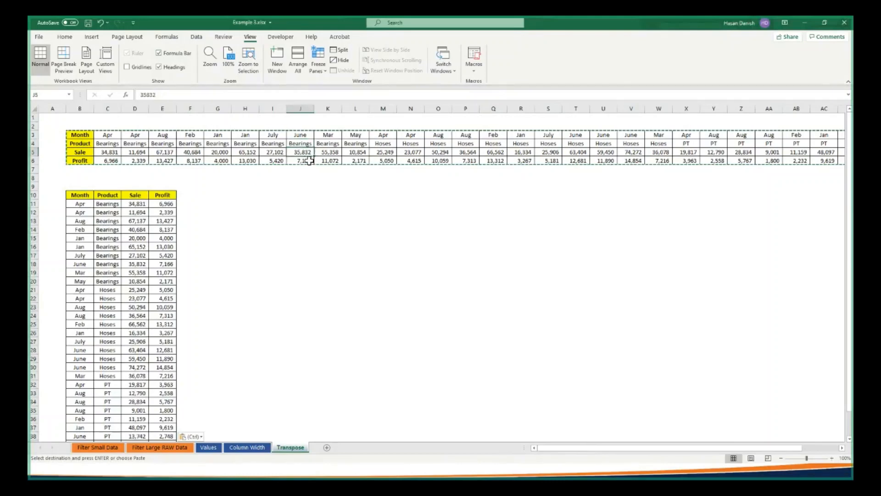
pyautogui.click(87, 359)
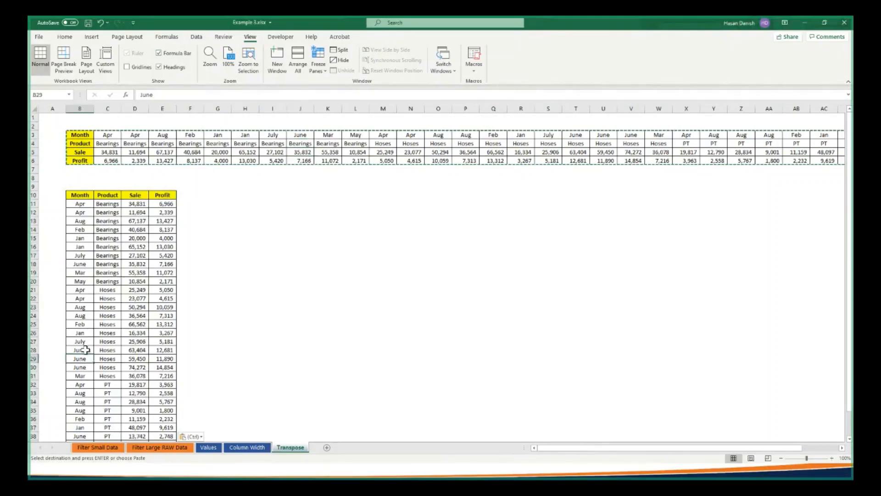
pyautogui.click(86, 350)
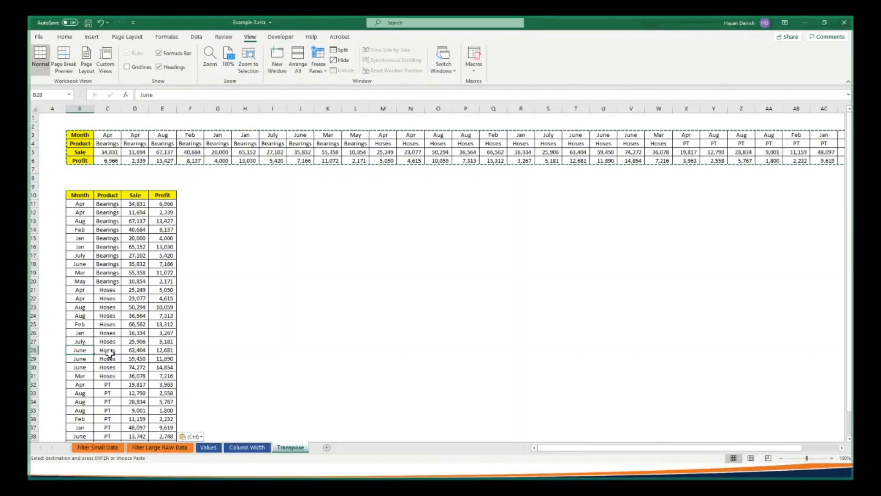
pyautogui.scroll(-3, 110, 353)
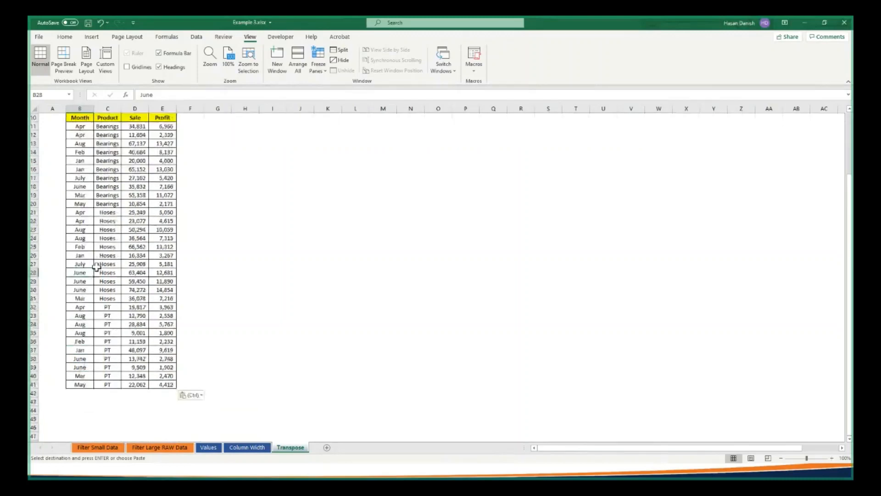
pyautogui.click(88, 187)
pyautogui.moveTo(89, 187); pyautogui.dragTo(145, 190)
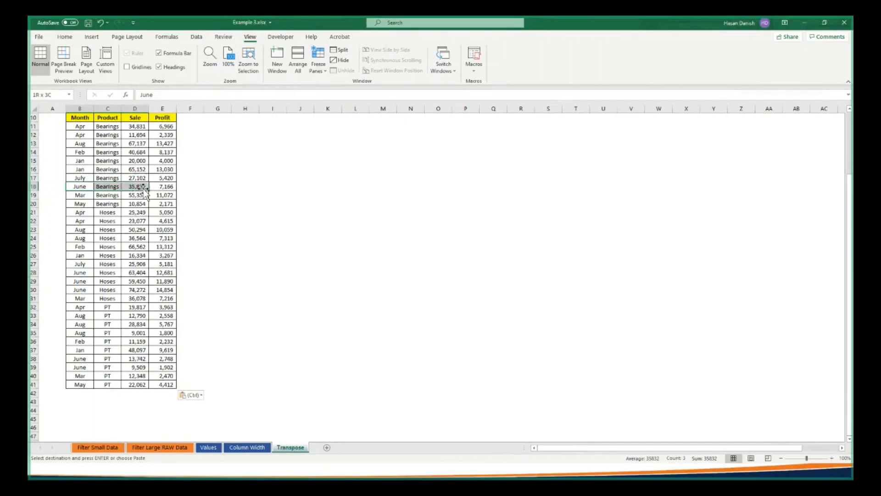
pyautogui.scroll(3, 364, 174)
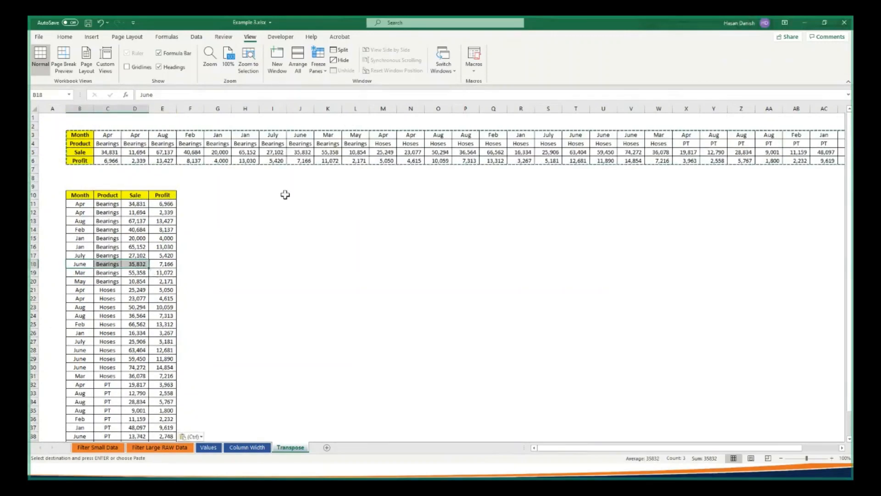
pyautogui.click(245, 229)
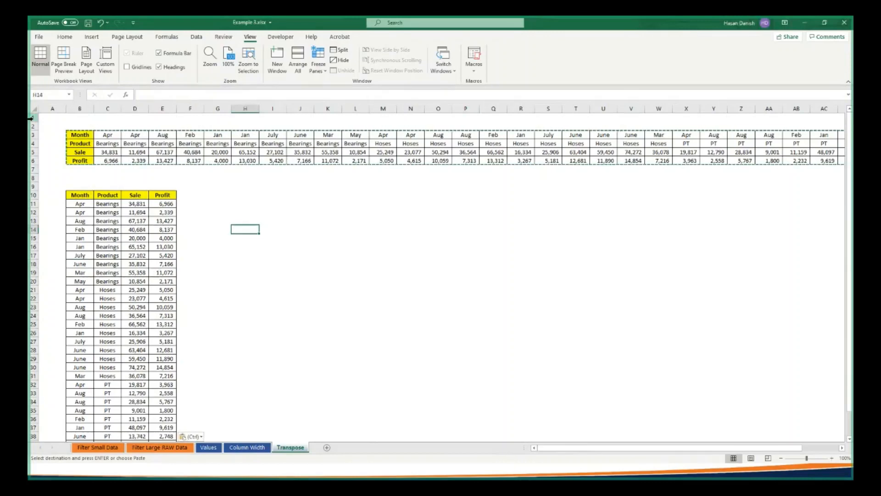
# Copy the vertical table B10:E41 and paste it transposed back into rows at H10 using Paste Special
pyautogui.click(82, 195)
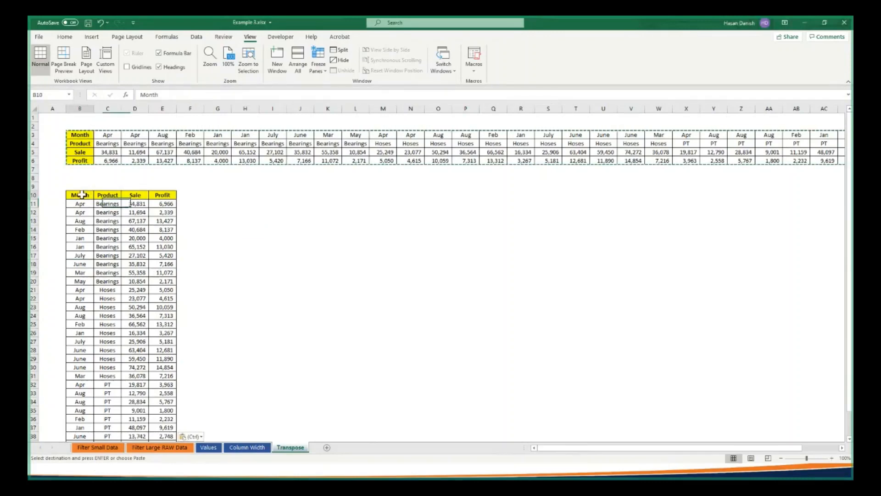
pyautogui.moveTo(82, 195); pyautogui.dragTo(174, 420)
pyautogui.click(247, 149)
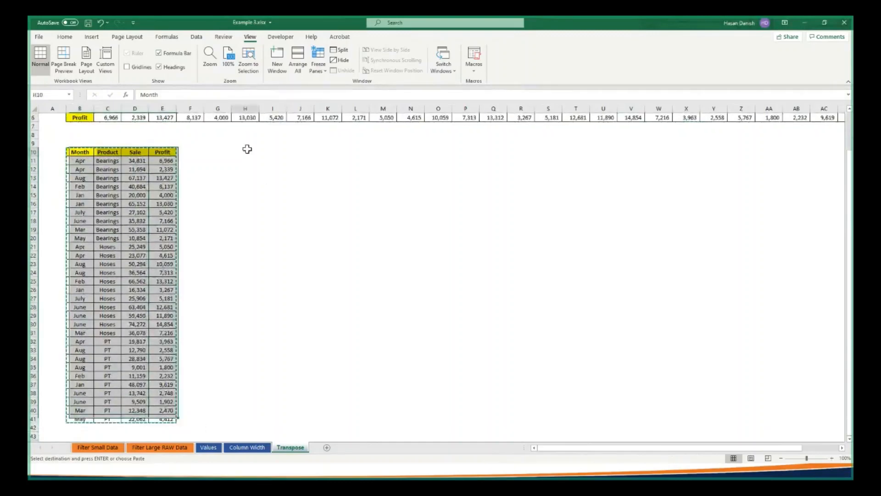
pyautogui.rightClick(247, 149)
pyautogui.click(287, 205)
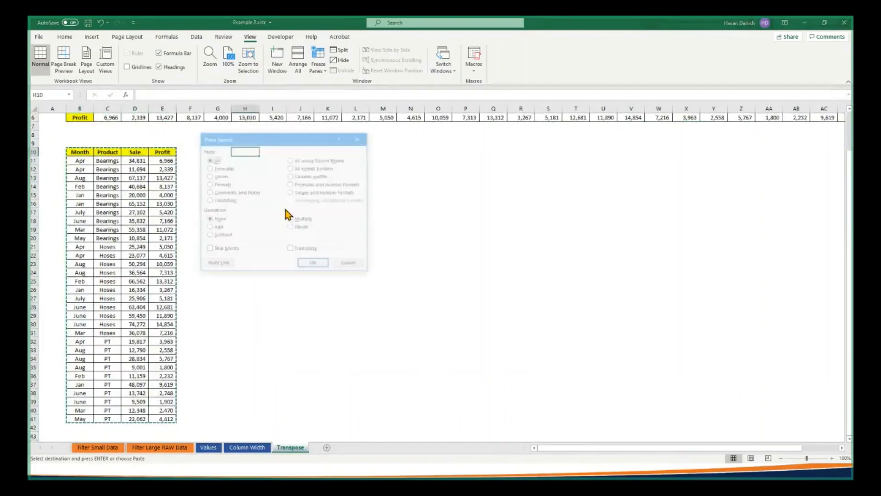
pyautogui.click(299, 250)
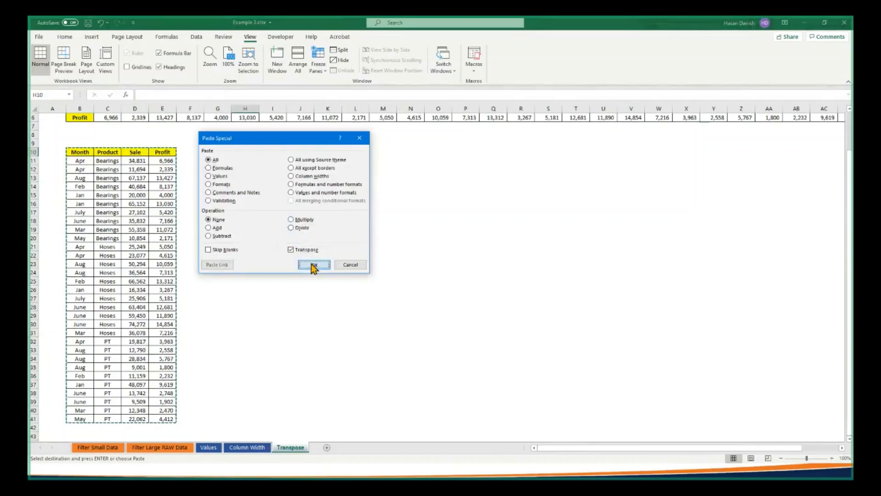
pyautogui.click(313, 265)
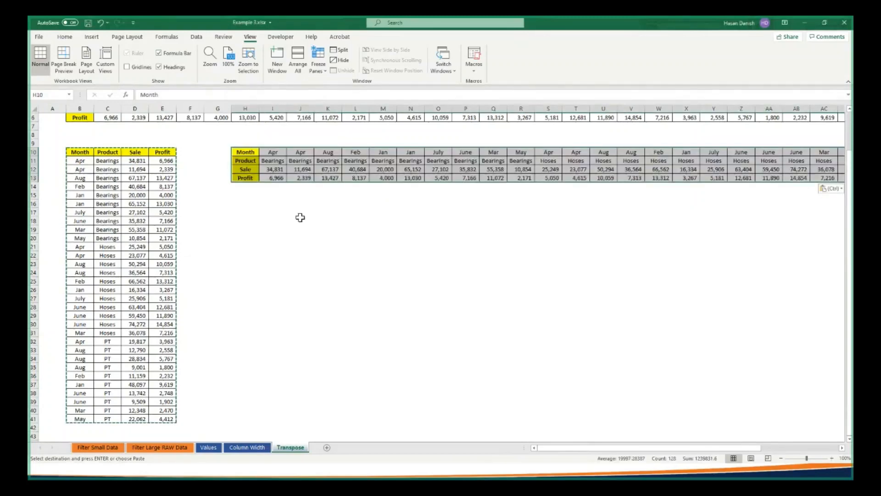
pyautogui.scroll(2, 301, 217)
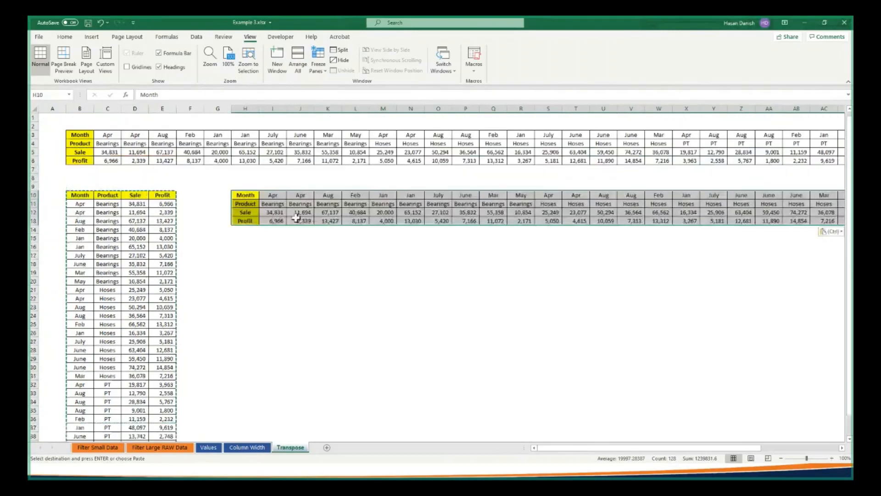
# Copy the whole table A1:H82, from ID to Company, on the Filter Large RAW Data sheet
pyautogui.click(182, 448)
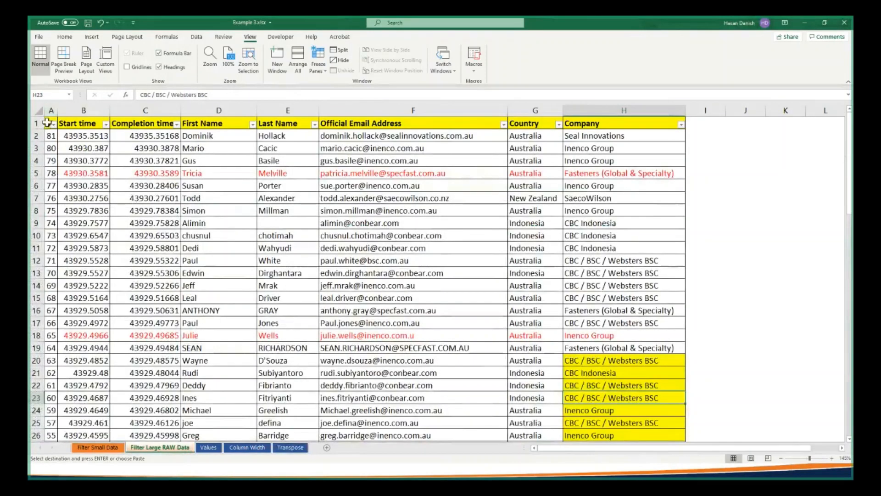
pyautogui.moveTo(48, 122); pyautogui.dragTo(81, 179)
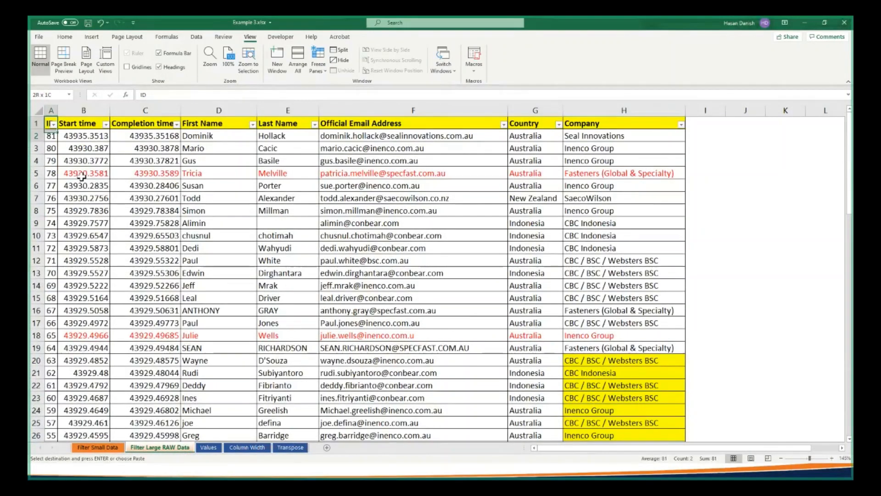
pyautogui.moveTo(82, 177); pyautogui.dragTo(620, 422)
pyautogui.rightClick(439, 282)
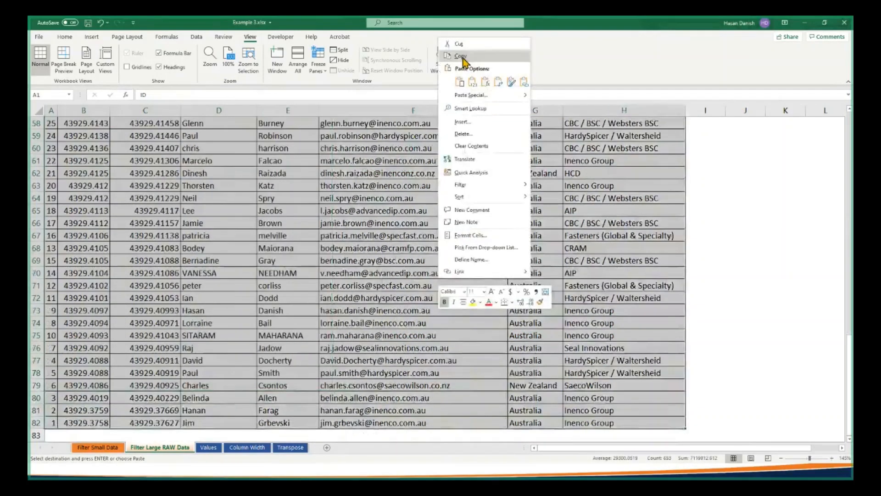
pyautogui.click(463, 58)
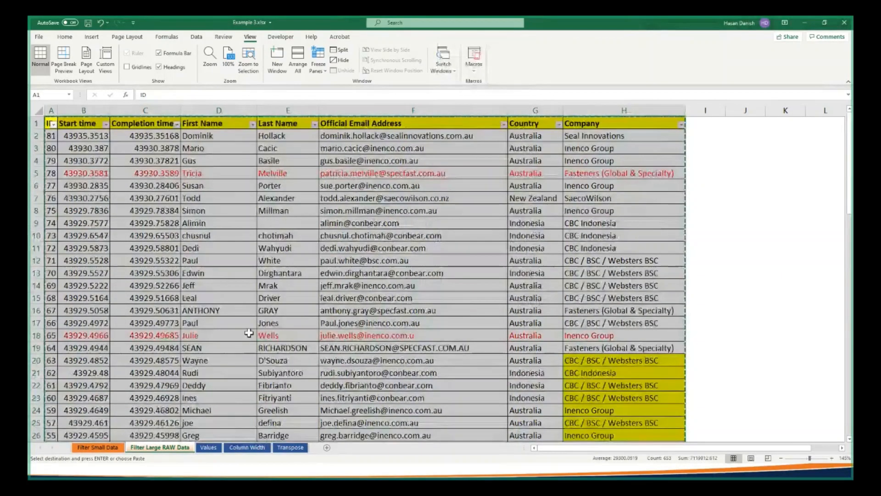
# Add a new sheet after Filter Large RAW Data, hide its gridlines and select cell C4
pyautogui.scroll(-5, 248, 333)
pyautogui.click(327, 448)
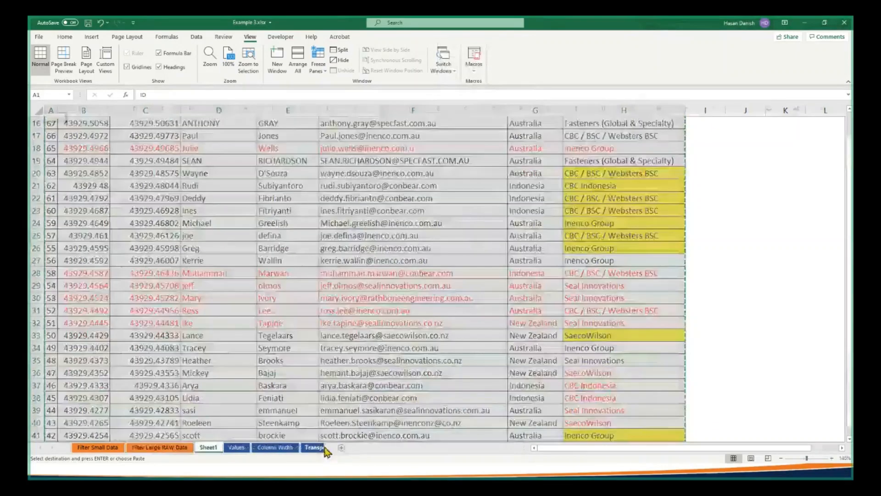
pyautogui.click(140, 67)
pyautogui.click(103, 143)
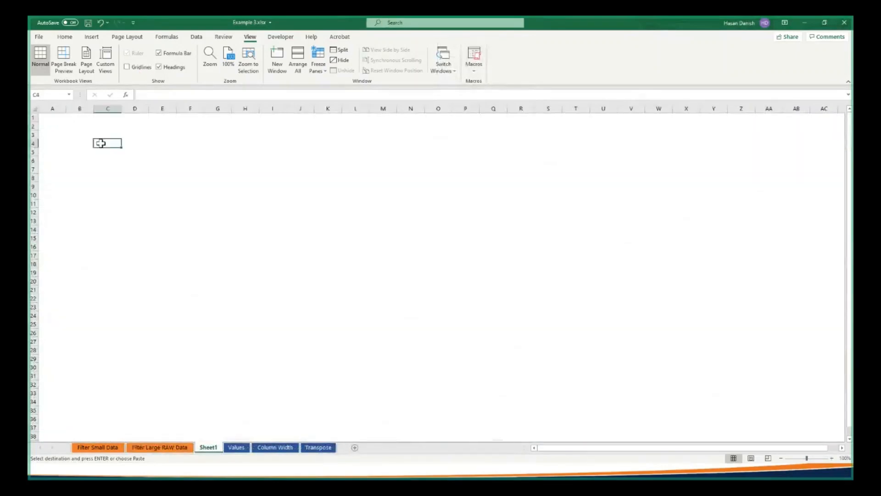
# Paste the copied table transposed at C4 on the new sheet using Paste Special
pyautogui.rightClick(102, 144)
pyautogui.click(134, 201)
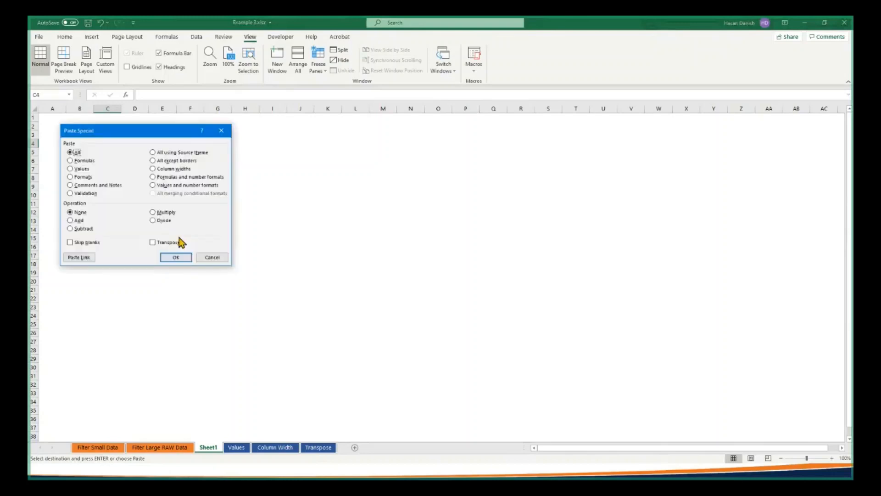
pyautogui.click(153, 242)
pyautogui.click(185, 259)
# Check the source table on Filter Large RAW Data and the Transpose sheet, and widen column C of the transposed table on Sheet1
pyautogui.click(155, 449)
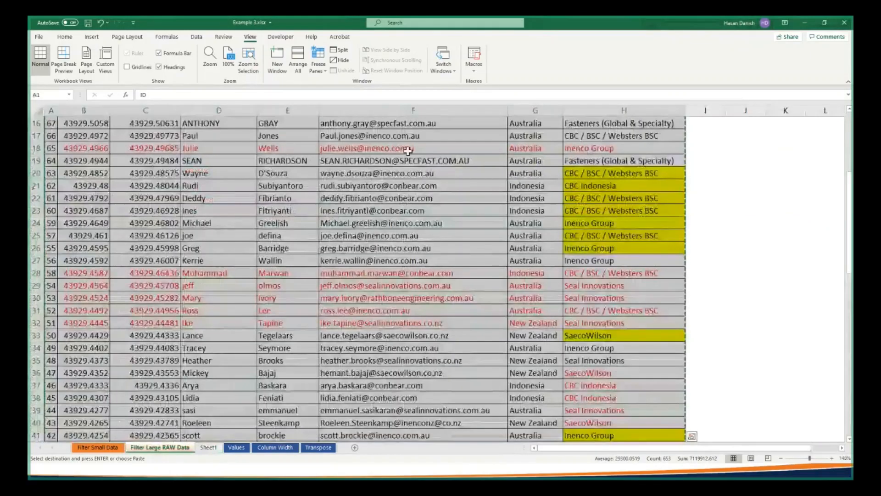
pyautogui.scroll(5, 404, 155)
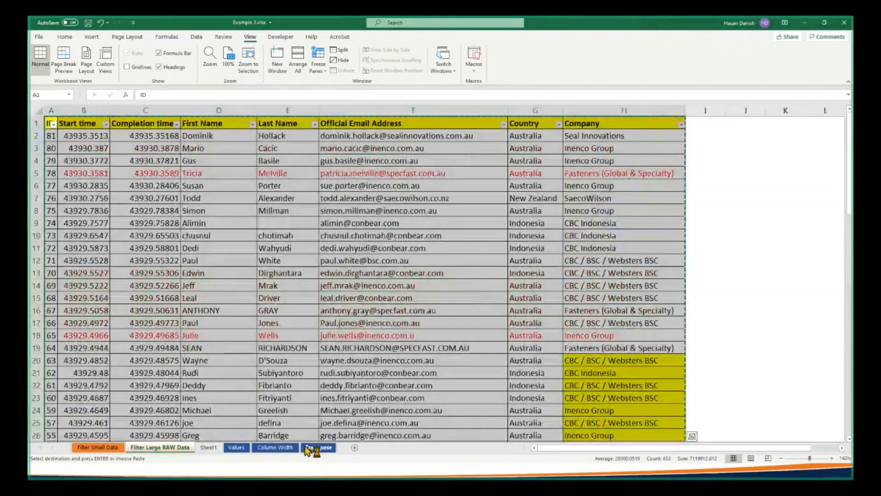
pyautogui.click(316, 448)
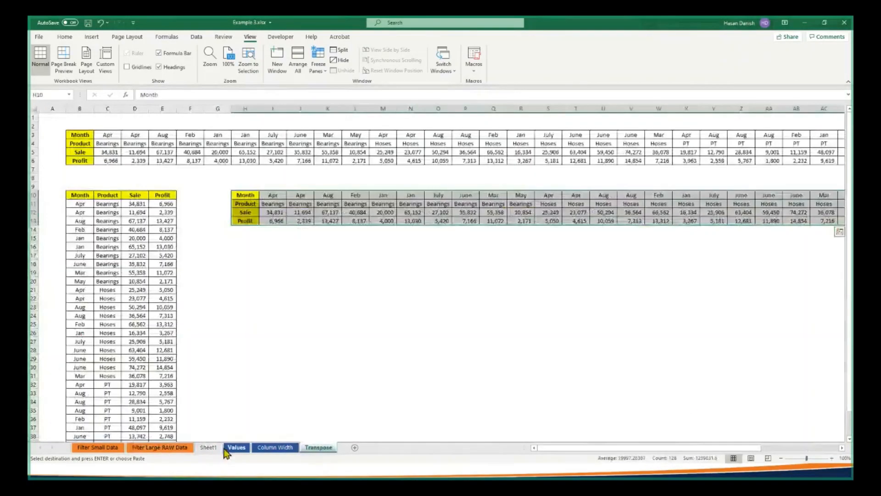
pyautogui.click(209, 447)
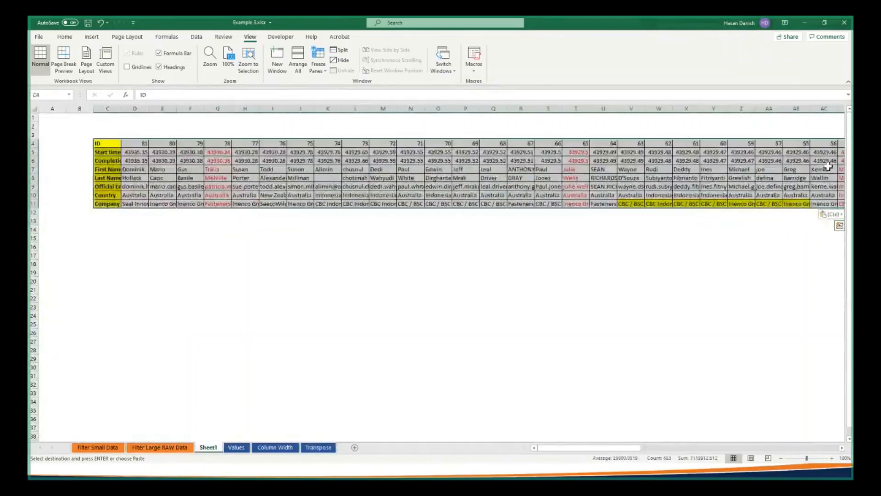
pyautogui.moveTo(122, 108); pyautogui.dragTo(158, 109)
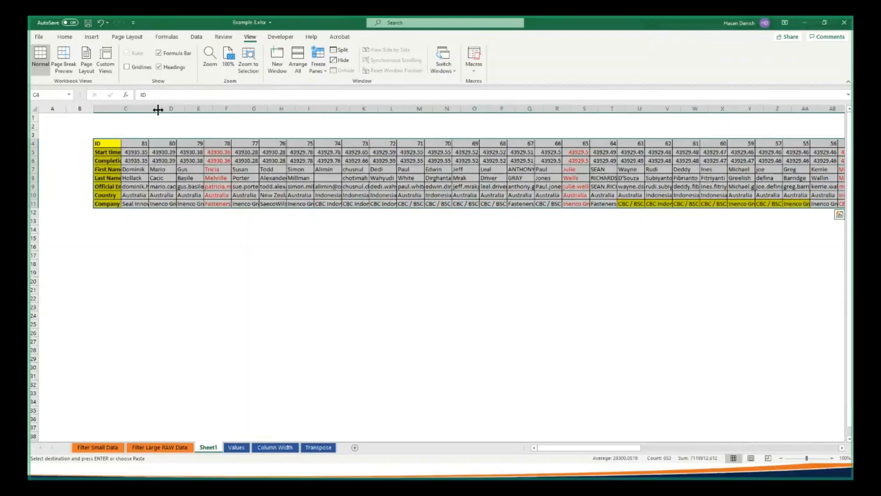
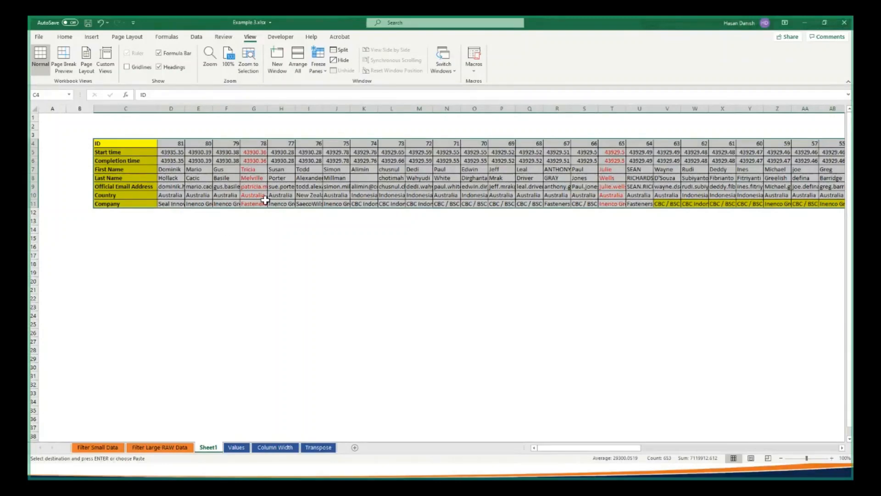
# Add an Expenses column header in cell F6, beside Profit, on the Values sheet
pyautogui.click(230, 448)
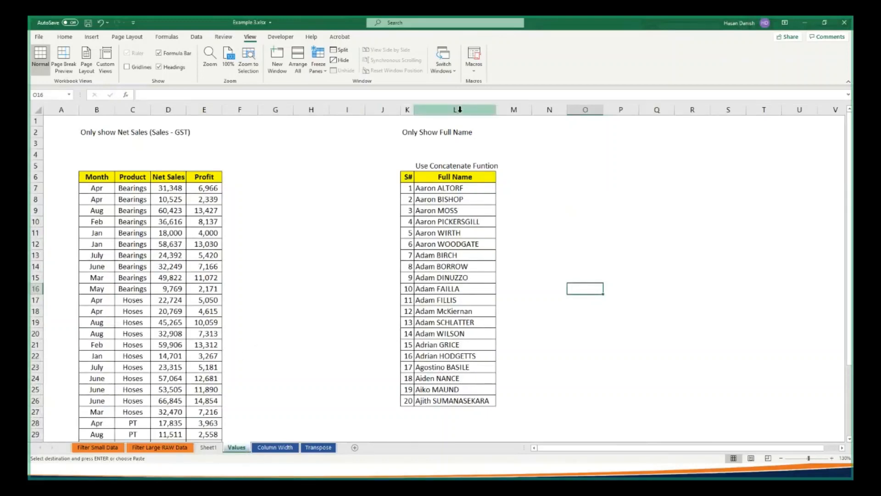
pyautogui.click(214, 450)
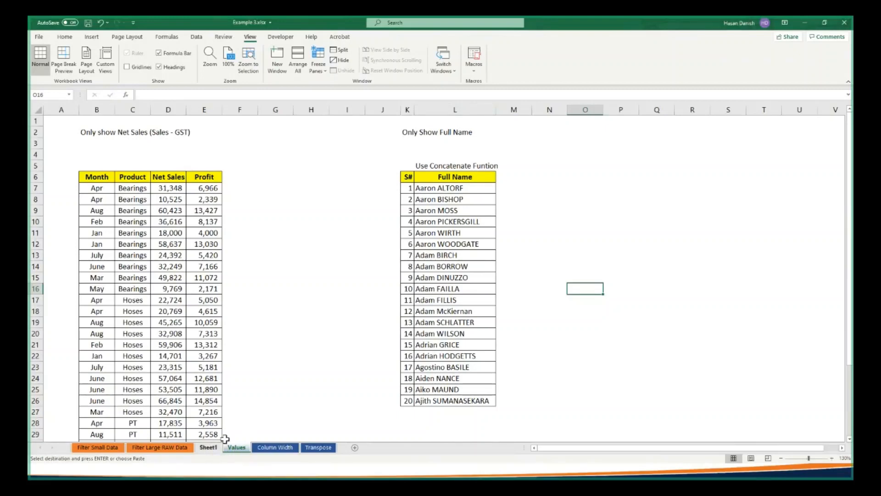
pyautogui.click(230, 187)
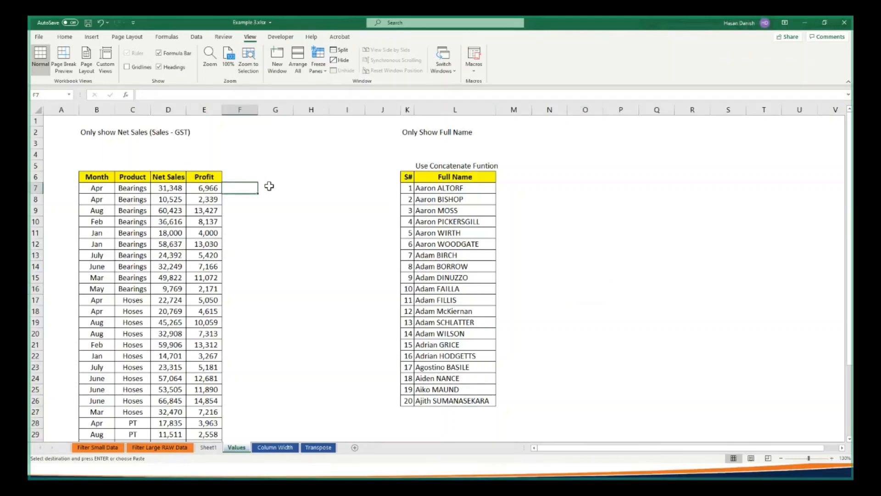
pyautogui.press('Up')
pyautogui.write('Expe')
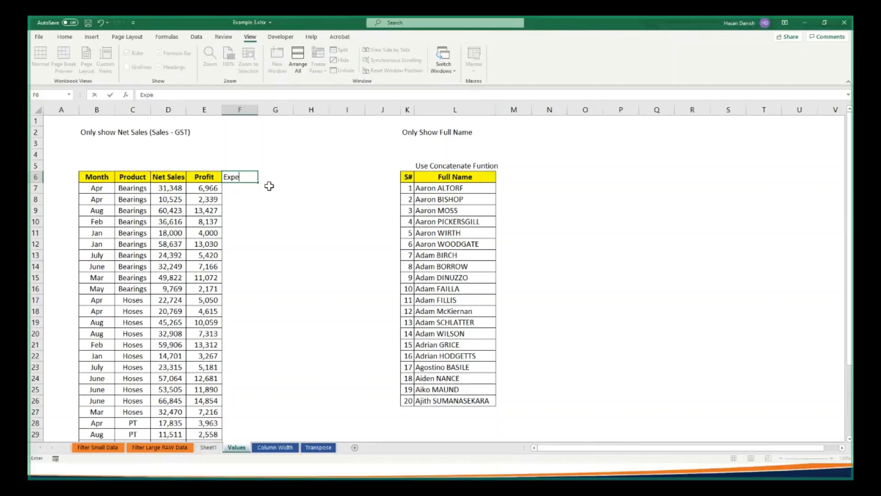
pyautogui.write('nses')
pyautogui.press('Return')
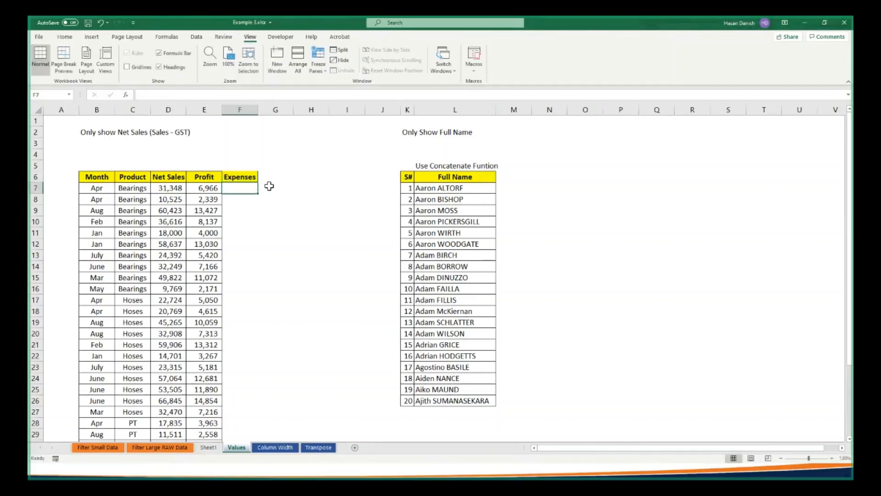
# Calculate Expenses in F7 with the formula =D7-E7 and fill it down to the table's last row
pyautogui.write('=')
pyautogui.press('Left')
pyautogui.press('Left')
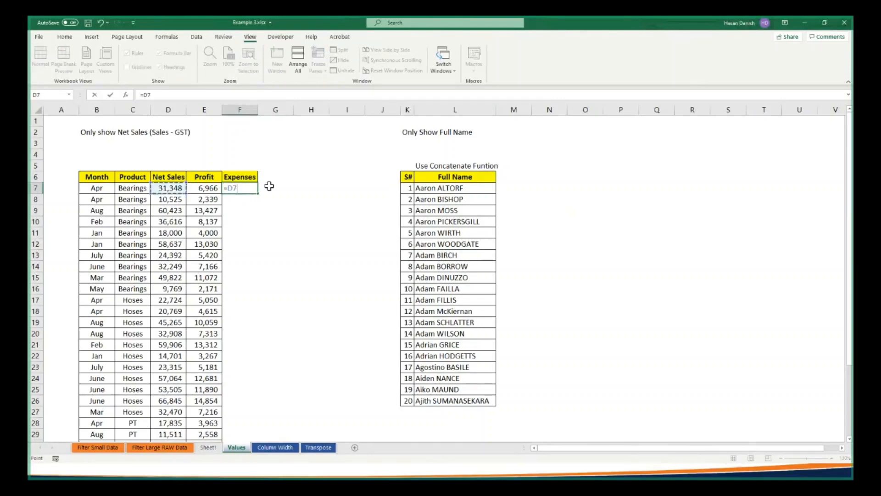
pyautogui.write('-')
pyautogui.press('Left')
pyautogui.hotkey('ctrl', 'Return')
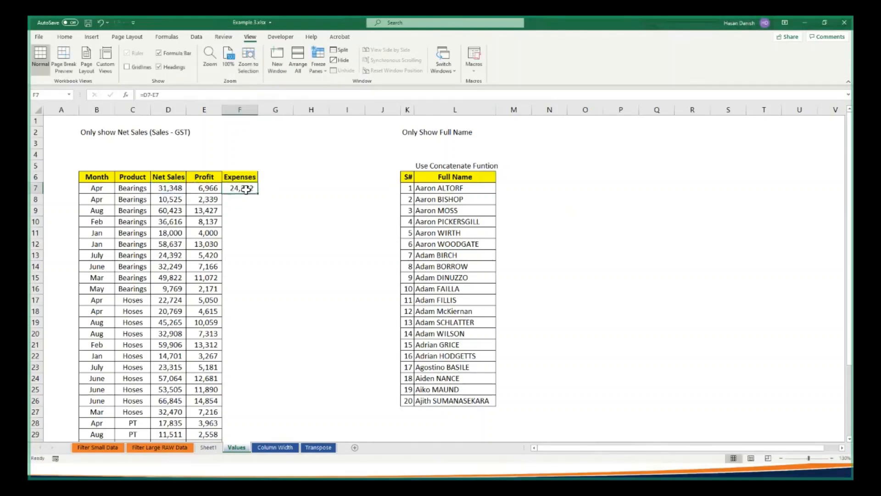
pyautogui.doubleClick(258, 193)
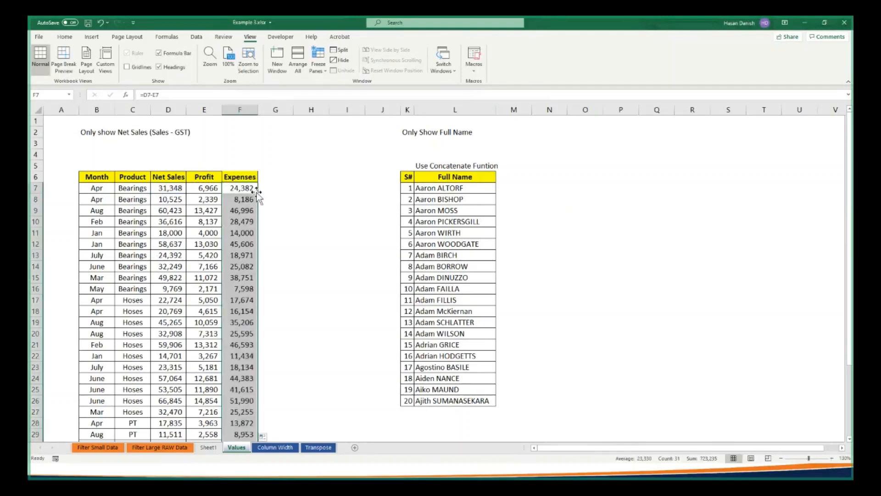
# Examine the Expenses formula in F7 and the cells it refers to, leaving it unedited
pyautogui.scroll(-1, 258, 192)
pyautogui.click(240, 176)
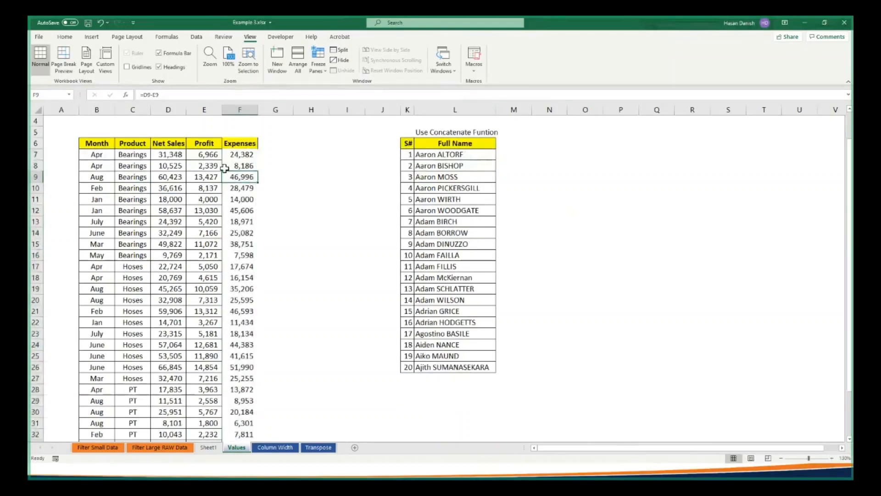
pyautogui.click(242, 154)
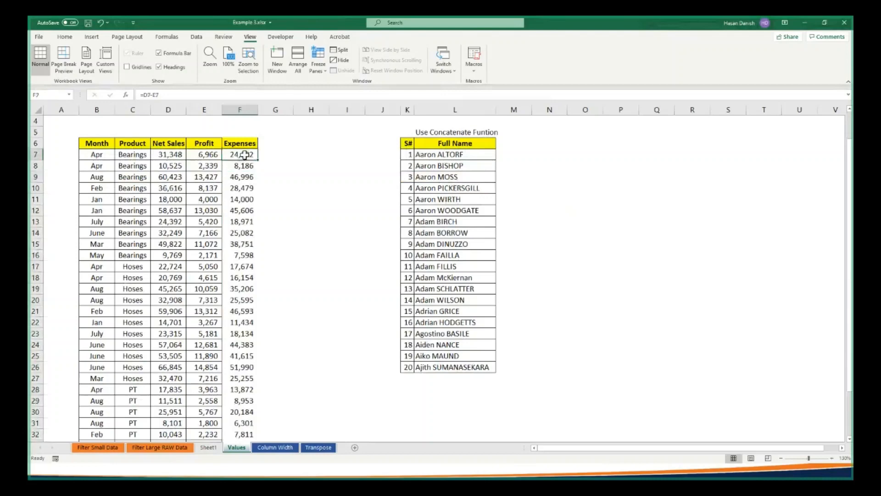
pyautogui.doubleClick(238, 153)
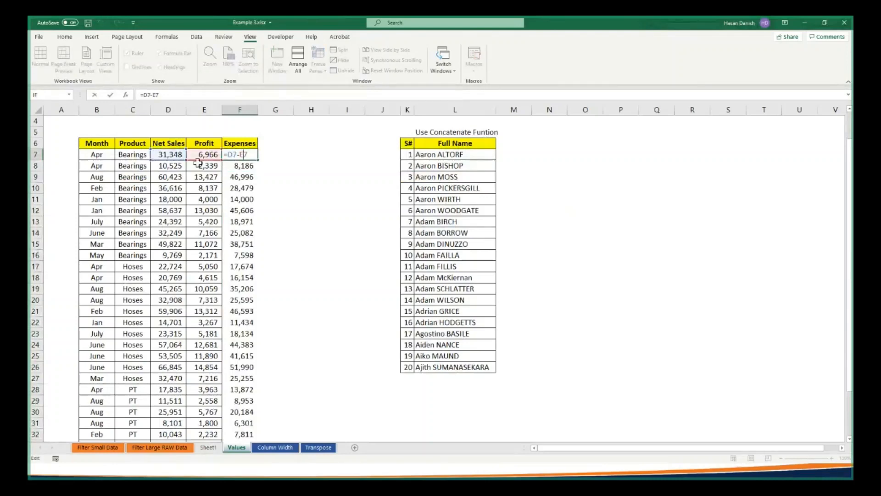
pyautogui.press('Escape')
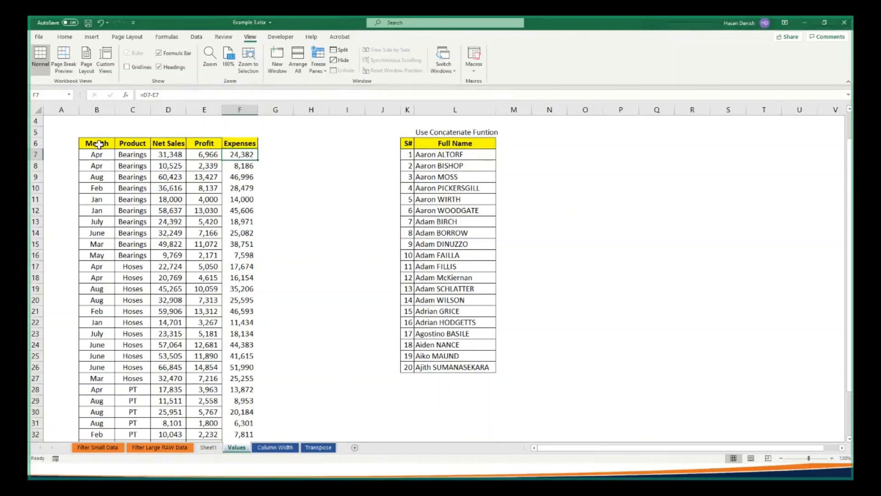
pyautogui.scroll(-1, 98, 144)
pyautogui.scroll(2, 113, 138)
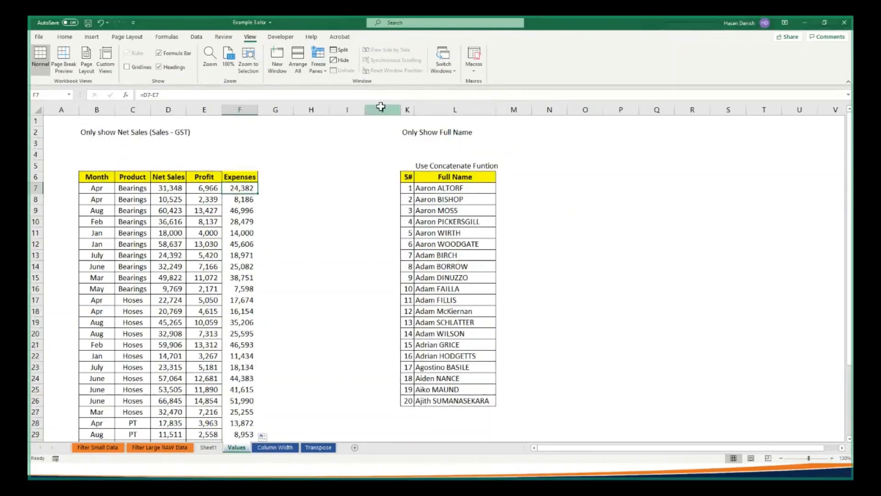
# Hide columns J to M, which hold the Full Name table
pyautogui.moveTo(381, 107); pyautogui.dragTo(516, 108)
pyautogui.rightClick(516, 108)
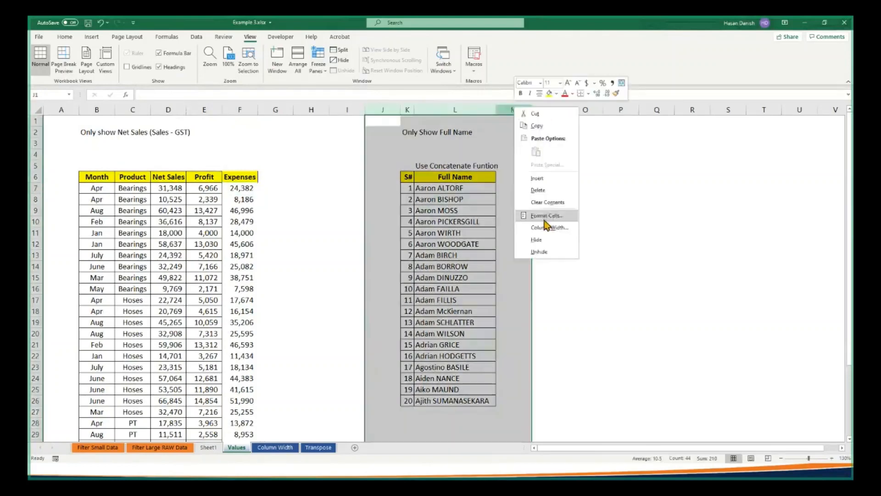
pyautogui.click(545, 222)
pyautogui.click(335, 222)
# Apply all borders to the whole table B6:F37, including the Expenses column
pyautogui.moveTo(90, 175); pyautogui.dragTo(239, 423)
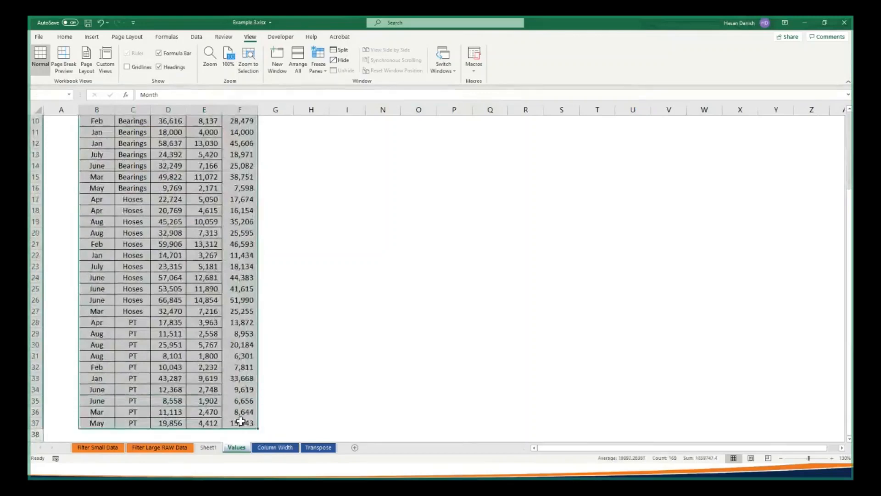
pyautogui.click(67, 38)
pyautogui.click(145, 67)
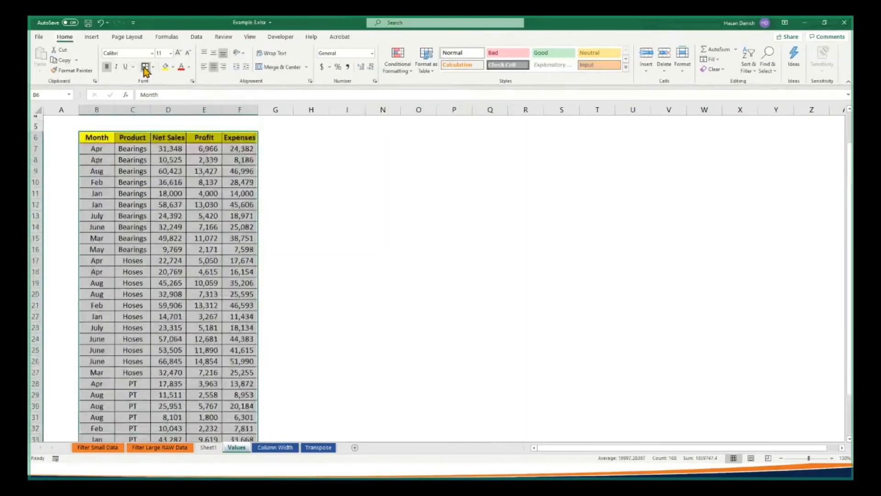
pyautogui.scroll(2, 169, 176)
pyautogui.click(253, 192)
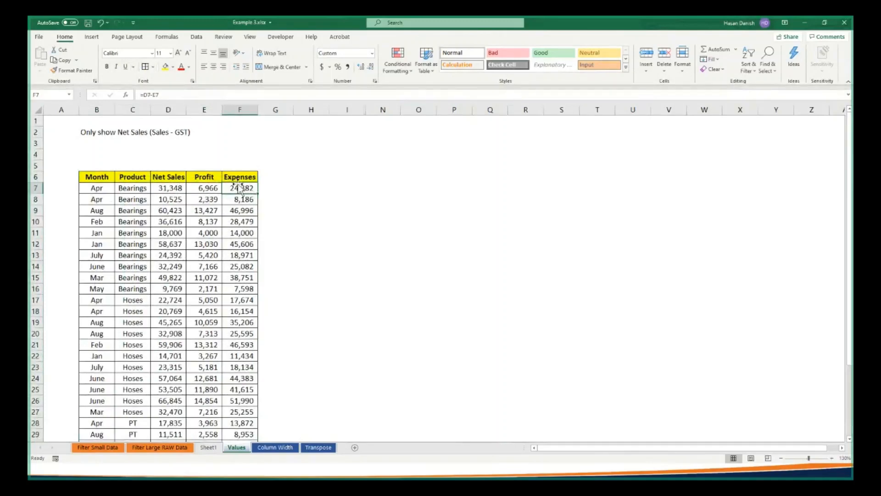
# Copy the table B6:F37 and paste it at I6 with Paste Special, using Values and Transpose
pyautogui.moveTo(94, 177); pyautogui.dragTo(137, 199)
pyautogui.moveTo(216, 478); pyautogui.dragTo(236, 417)
pyautogui.hotkey('ctrl', 'c')
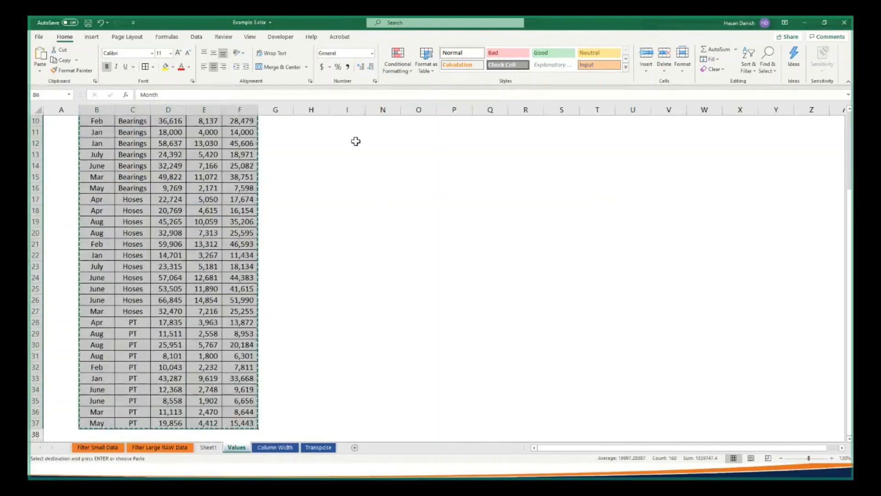
pyautogui.scroll(3, 354, 141)
pyautogui.rightClick(342, 180)
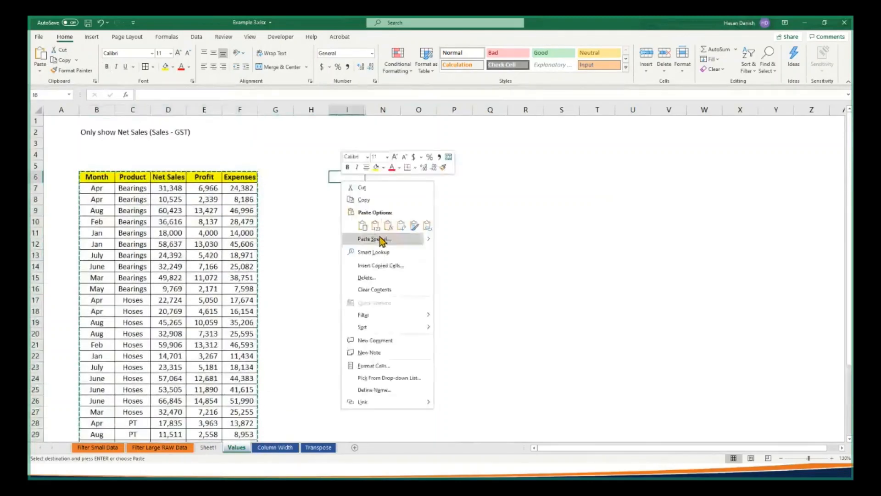
pyautogui.click(383, 238)
pyautogui.click(316, 203)
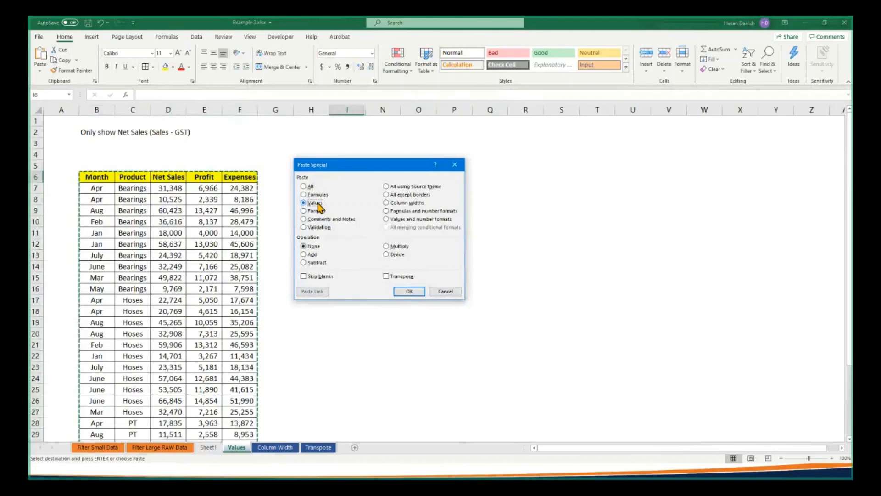
pyautogui.click(399, 276)
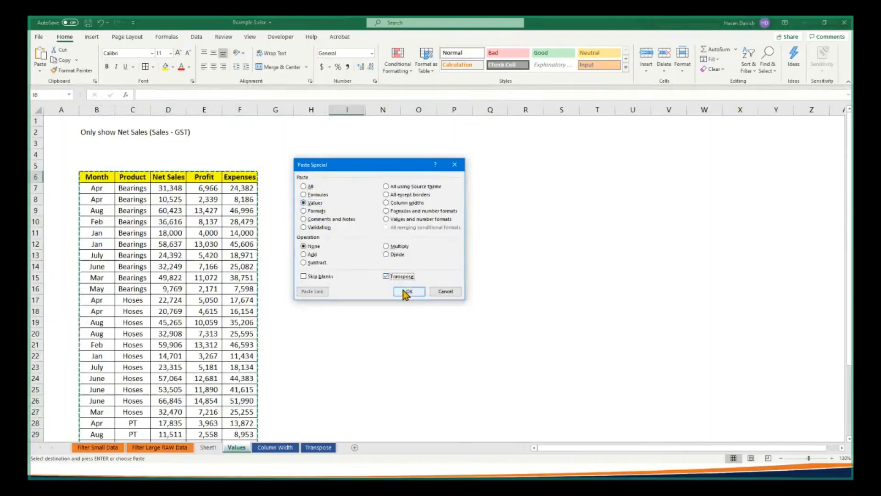
pyautogui.click(409, 292)
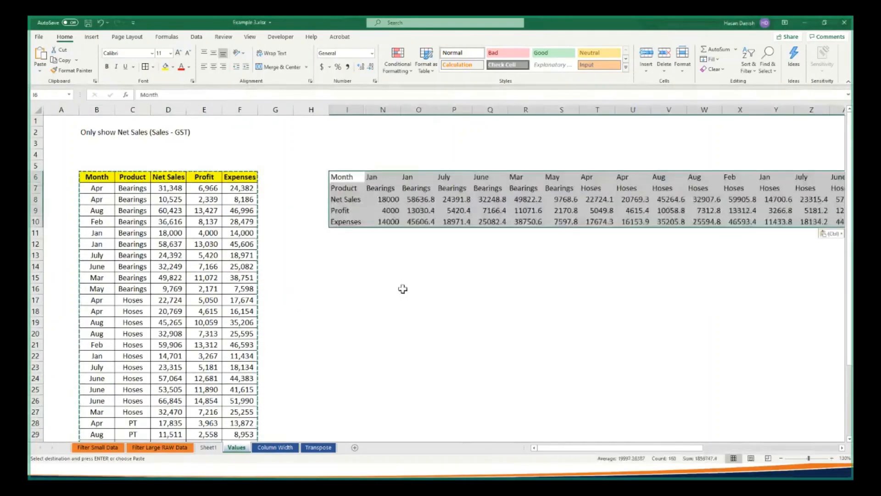
# Check whether the Expenses cells in row 10 of the transposed table contain formulas or plain values
pyautogui.click(397, 221)
pyautogui.doubleClick(391, 222)
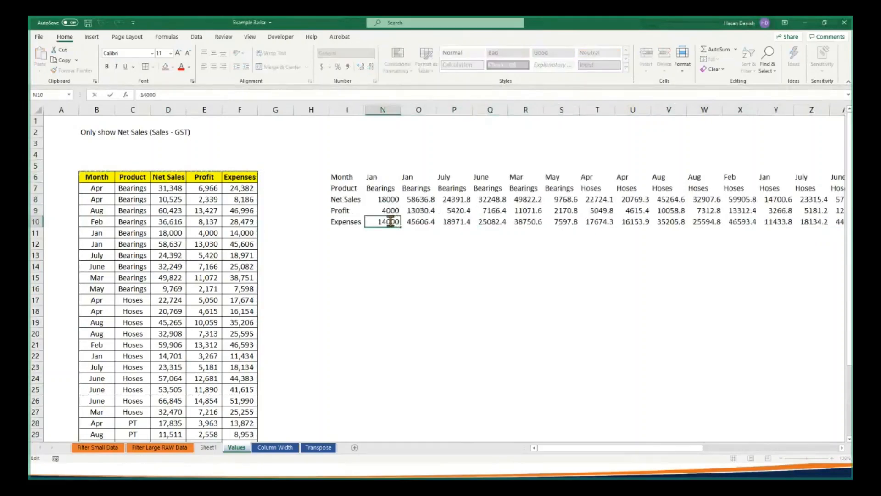
pyautogui.doubleClick(419, 222)
pyautogui.doubleClick(463, 221)
pyautogui.doubleClick(491, 216)
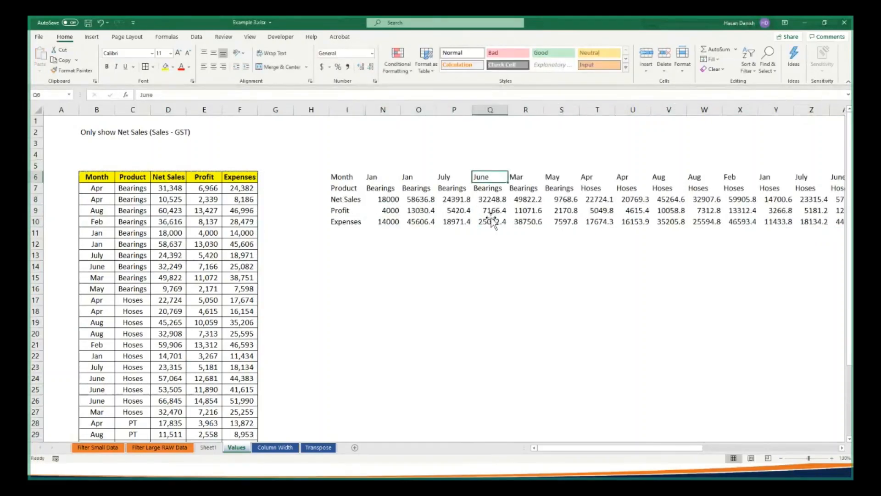
# Clear the Net Sales values in N8:U8 of the transposed table and in D7:D15 of the source table
pyautogui.moveTo(389, 201); pyautogui.dragTo(635, 200)
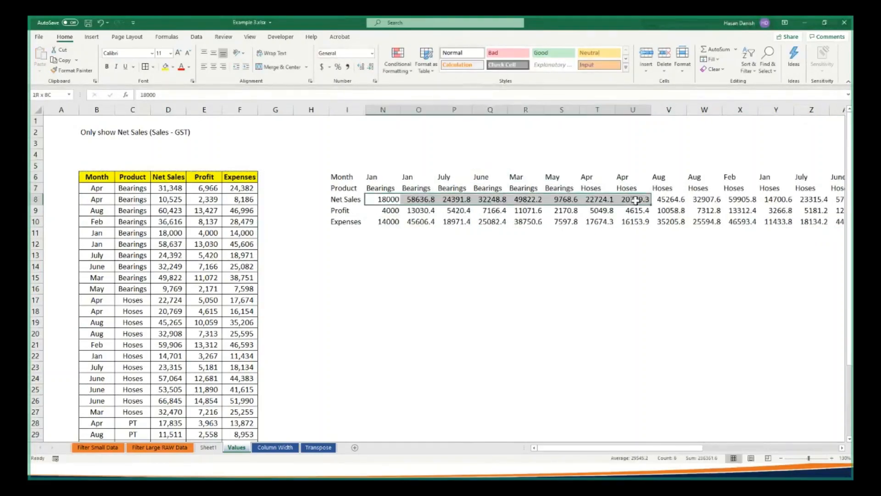
pyautogui.press('Delete')
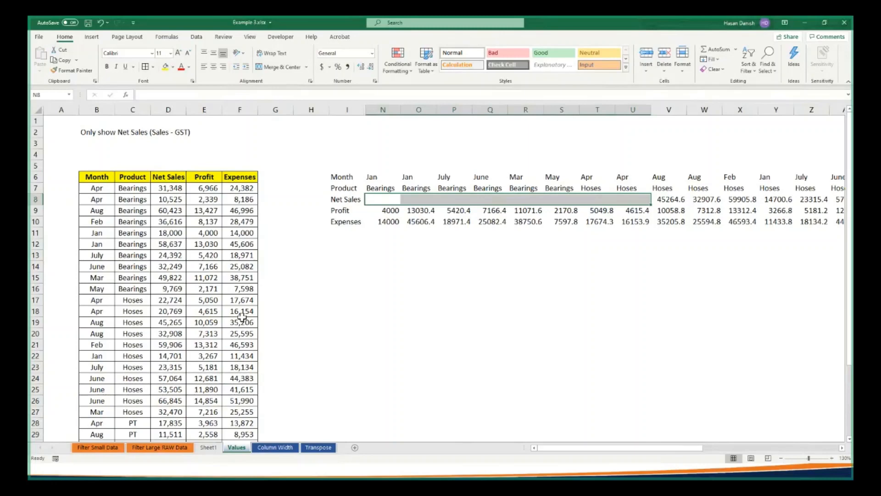
pyautogui.click(173, 192)
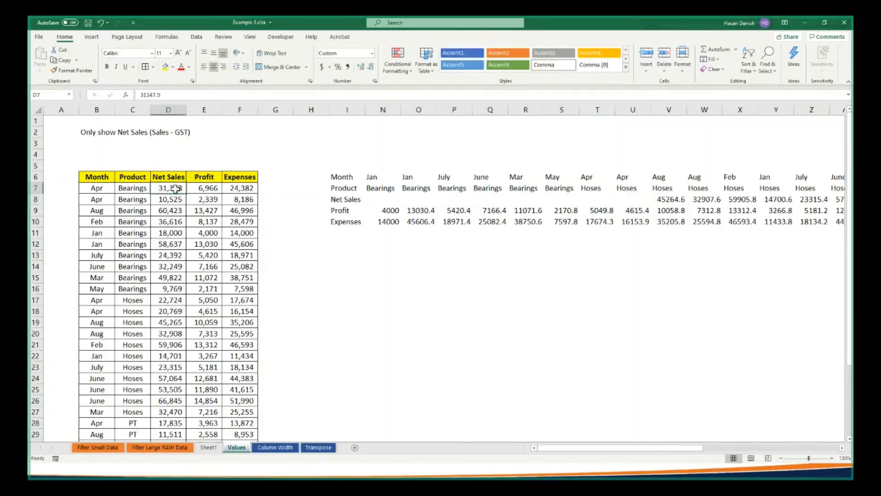
pyautogui.moveTo(176, 189); pyautogui.dragTo(166, 276)
pyautogui.press('Delete')
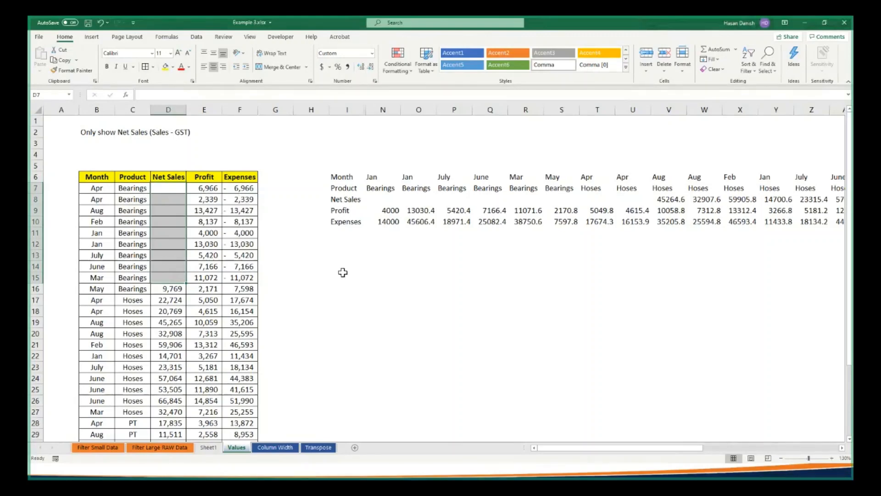
# Switch to the Session 3 PowerPoint slide show and display the Paste Special slide
pyautogui.hotkey('alt', 'Tab')
pyautogui.press('Tab')
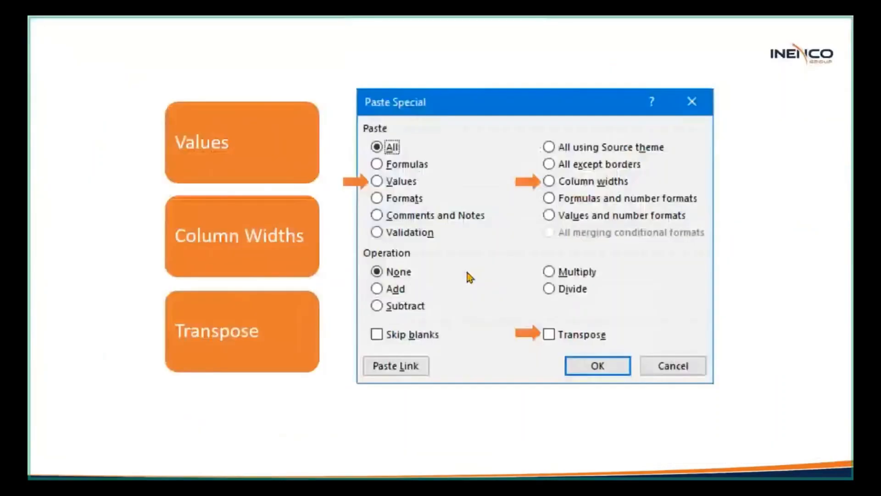
pyautogui.click(465, 268)
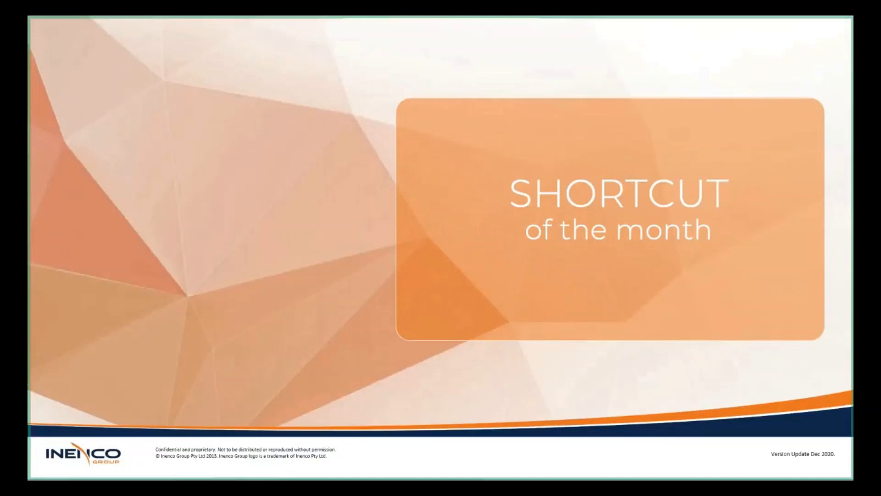
pyautogui.press('Left')
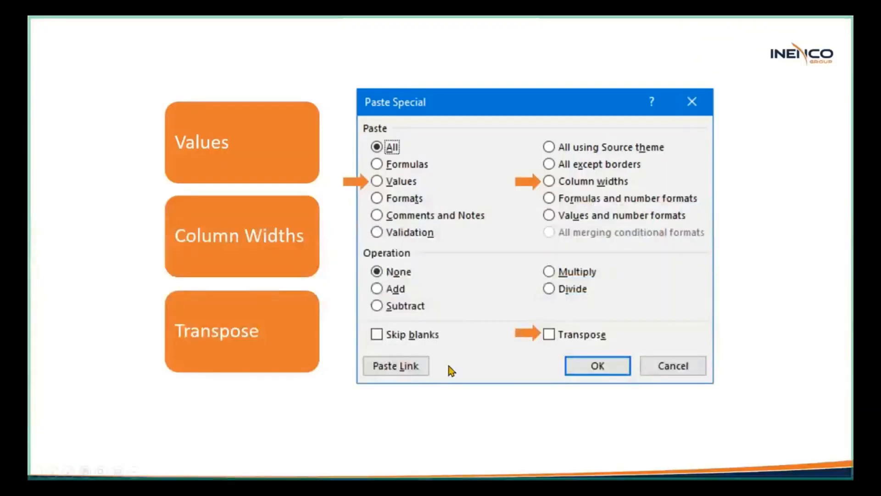
# Switch to the BlueJeans meeting window and open its chat to read participants' messages
pyautogui.hotkey('alt', 'Tab')
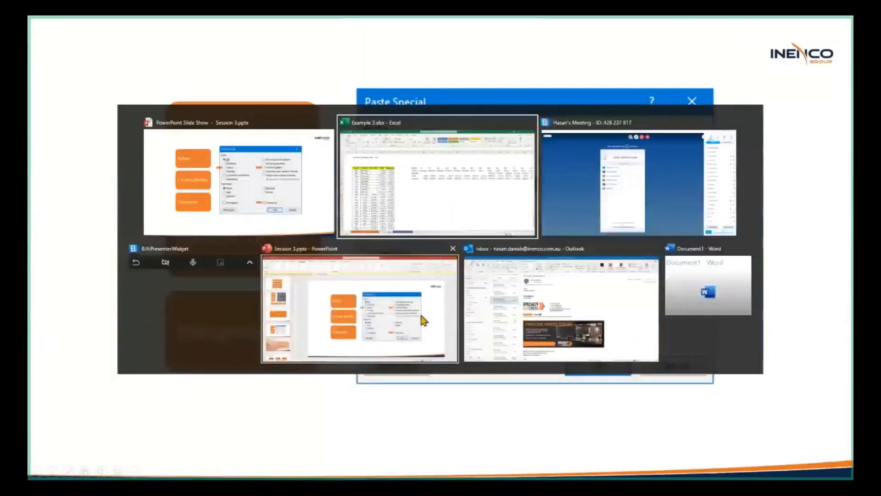
pyautogui.hotkey('alt', 'Tab')
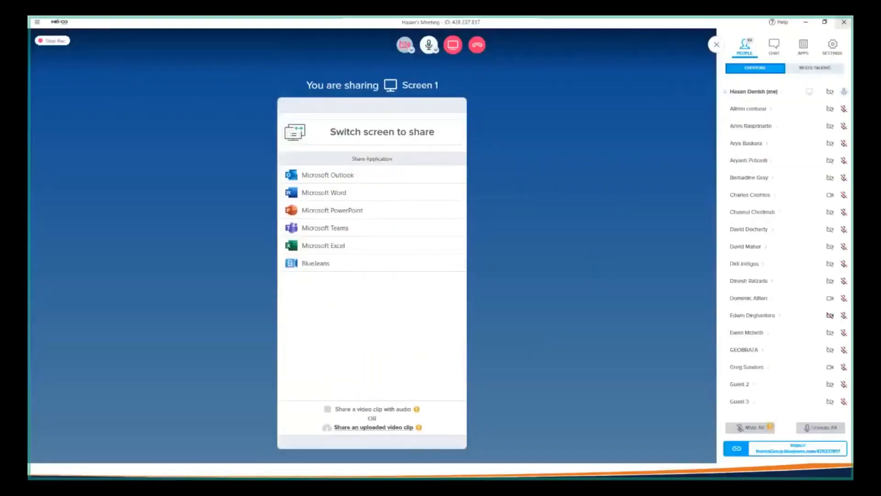
pyautogui.click(774, 50)
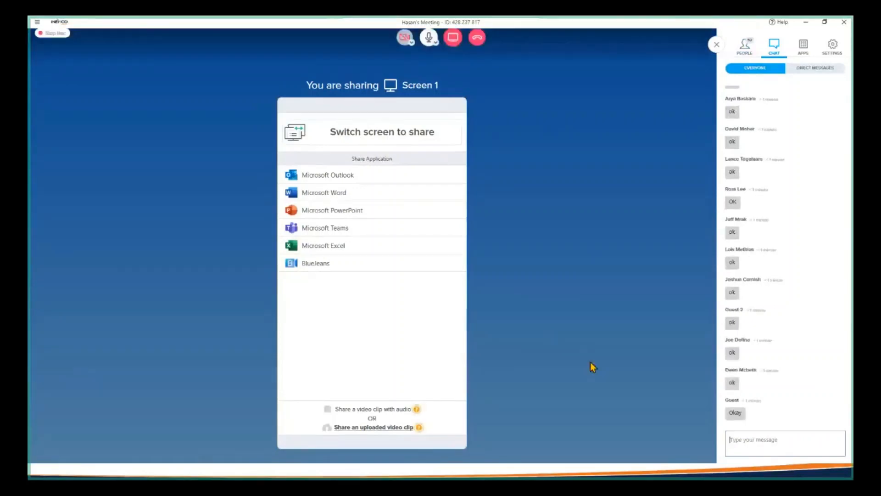
# Return to the Session 3 PowerPoint slide show and advance to the Shortcut of the month slide
pyautogui.hotkey('alt', 'Tab')
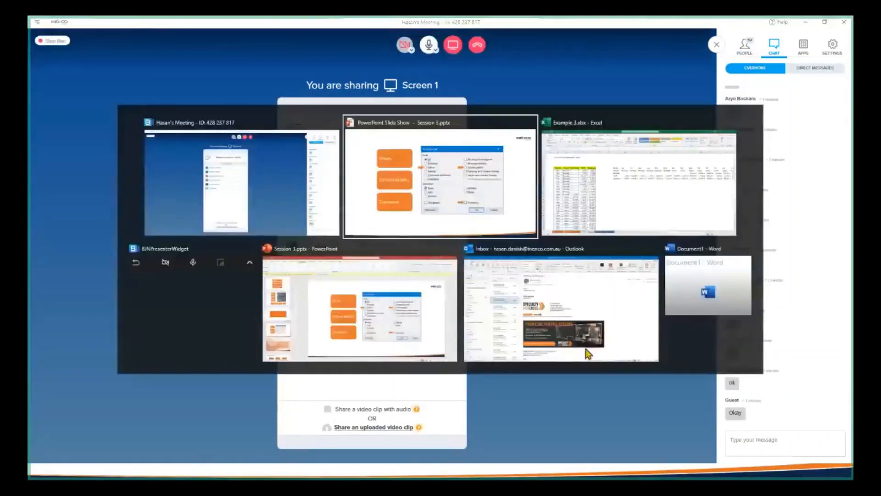
pyautogui.click(475, 235)
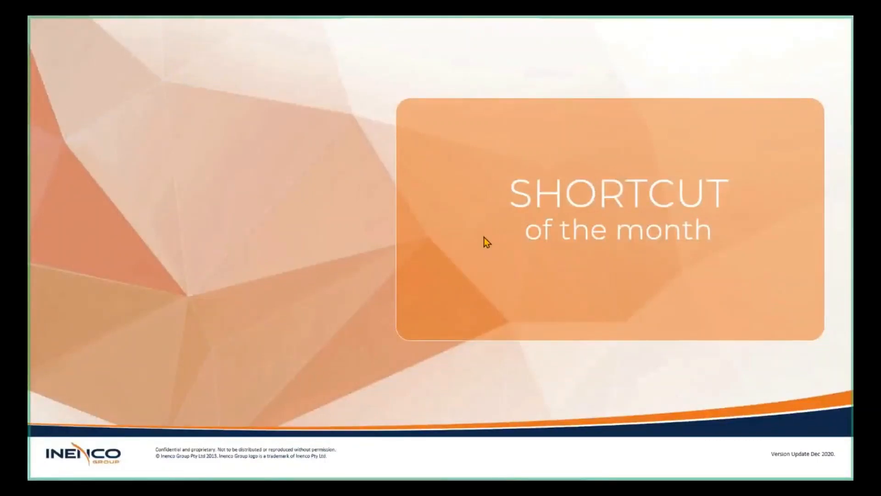
# Switch to the Example 3 workbook in Excel, filter Country on the Filter Large RAW Data sheet to exclude Australia, and clear the filter
pyautogui.hotkey('alt', 'Tab')
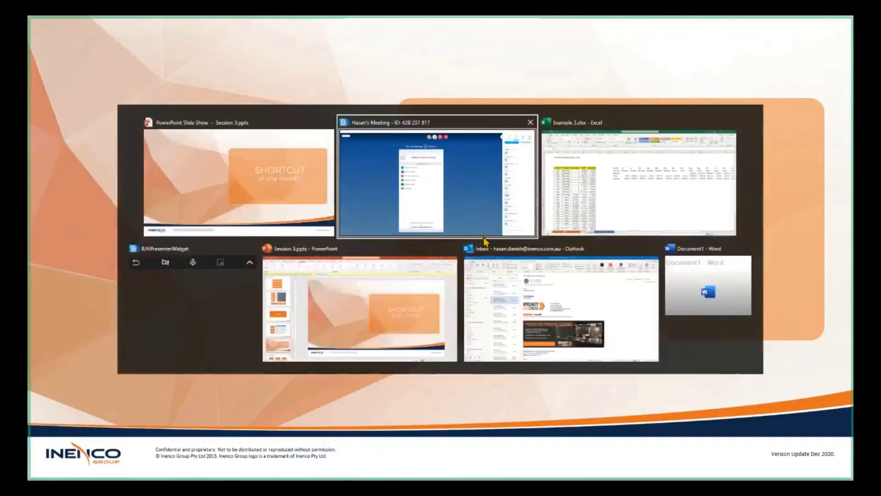
pyautogui.click(638, 179)
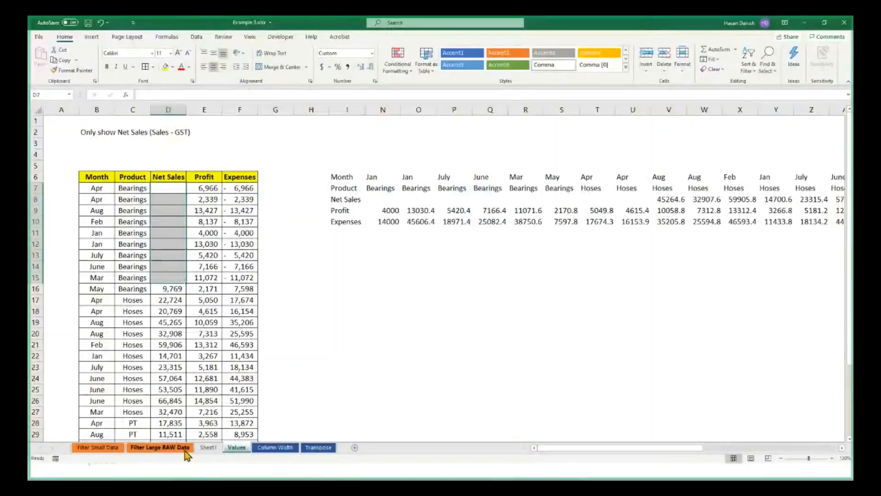
pyautogui.click(186, 451)
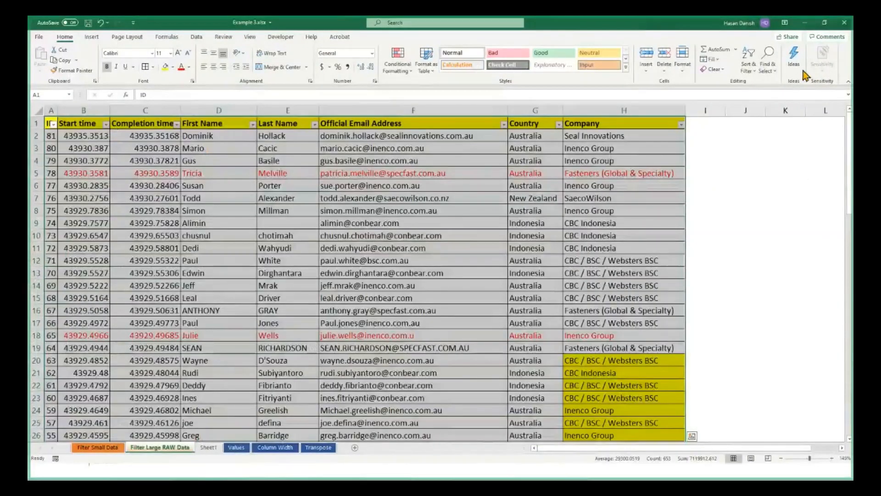
pyautogui.hotkey('ctrl', 'shift', 'l')
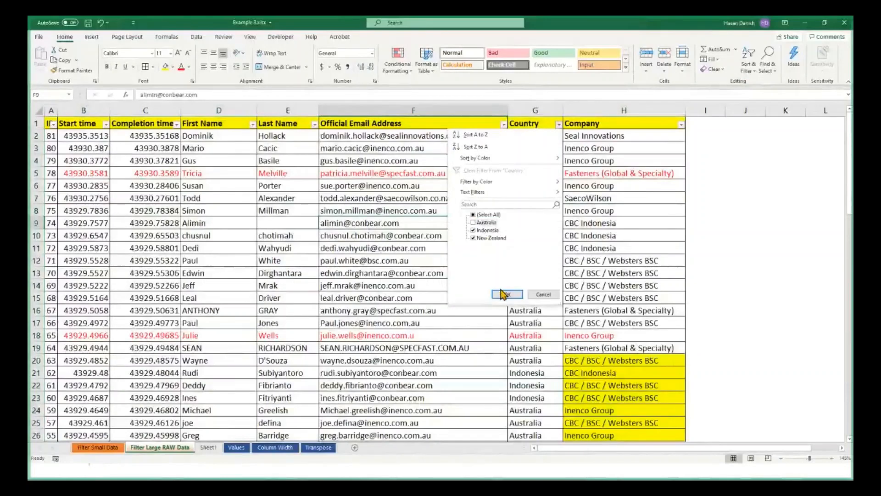
pyautogui.click(505, 294)
pyautogui.click(748, 65)
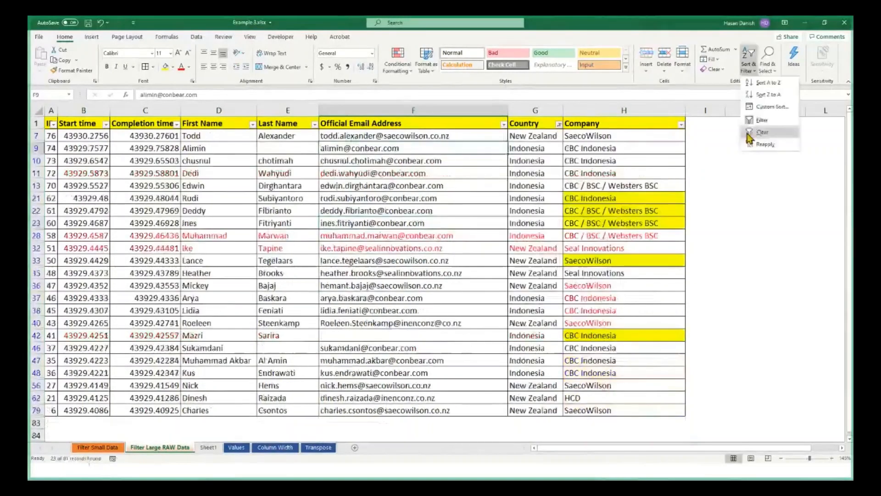
pyautogui.click(759, 132)
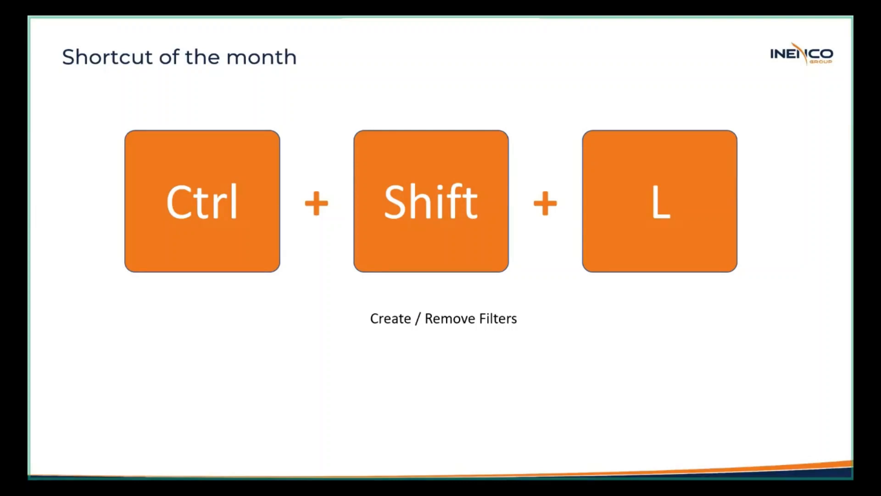
# Switch from the Shortcut of the month slide back to Example 3 in Excel, and remove and re-create the table's header filters
pyautogui.hotkey('alt', 'Tab')
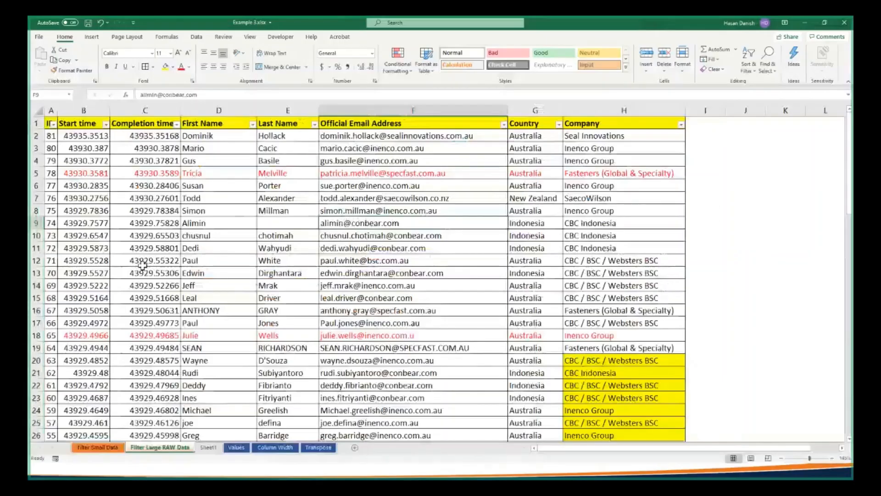
pyautogui.moveTo(151, 162); pyautogui.dragTo(459, 149)
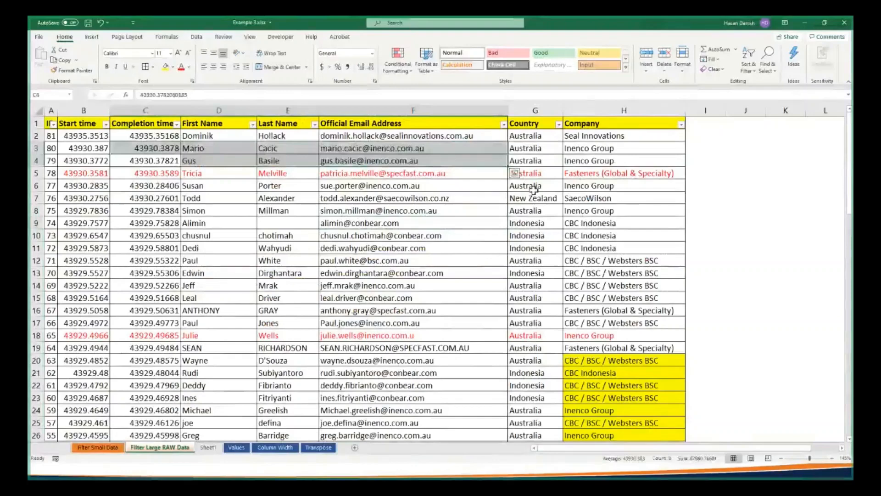
pyautogui.click(316, 199)
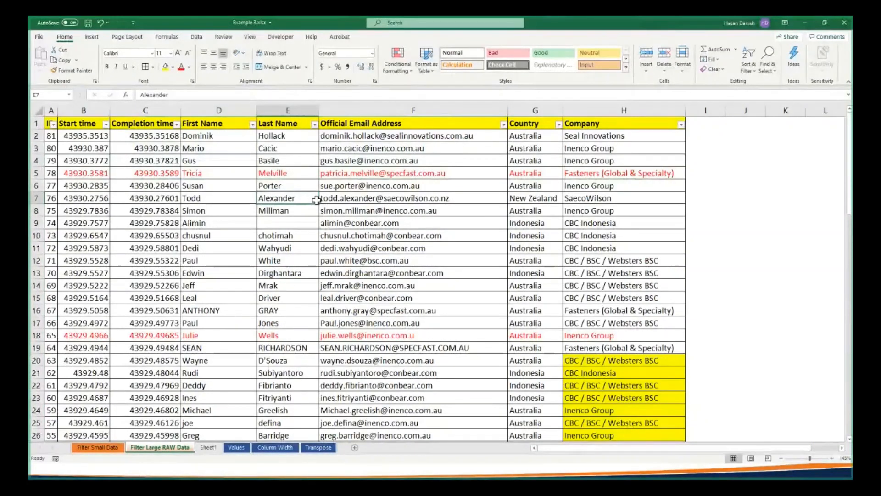
pyautogui.hotkey('ctrl', 'shift', 'l')
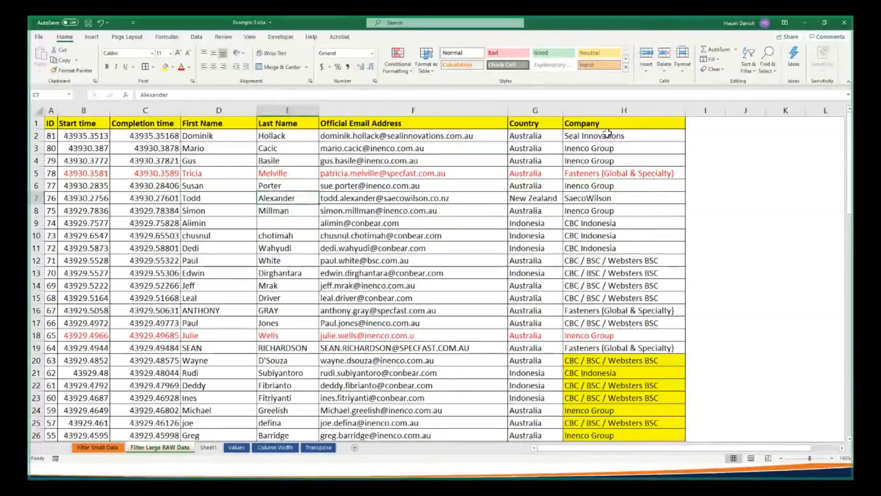
pyautogui.hotkey('ctrl', 'shift', 'l')
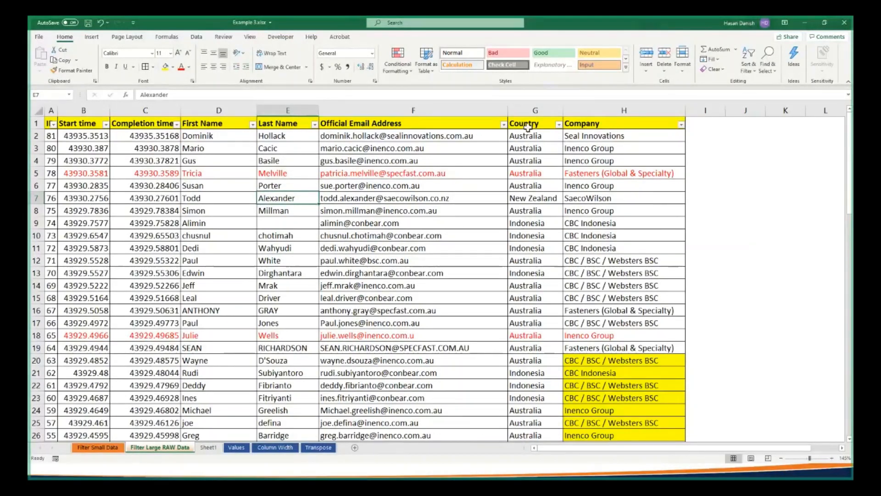
# Filter the Country column to show only Indonesia, and reset the table by removing and re-creating its filters
pyautogui.click(559, 124)
pyautogui.click(487, 215)
pyautogui.click(487, 230)
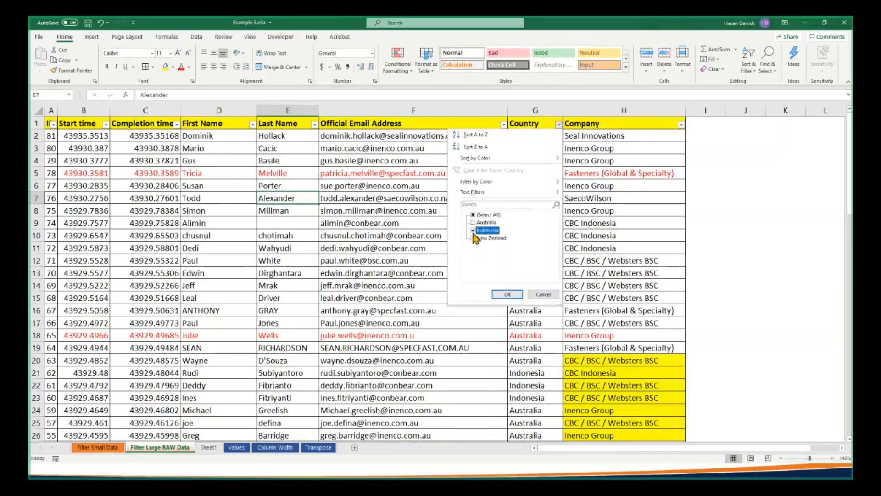
pyautogui.click(497, 293)
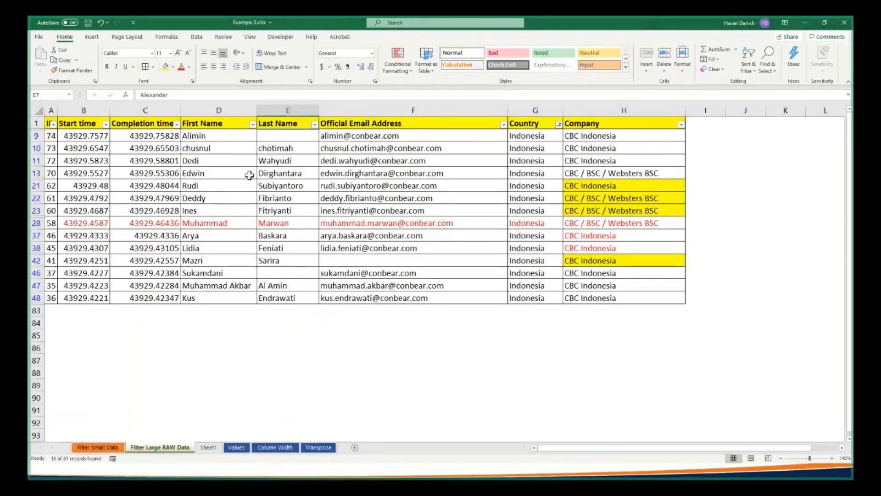
pyautogui.hotkey('ctrl', 'shift', 'l')
pyautogui.hotkey('ctrl', 'shift', 'l')
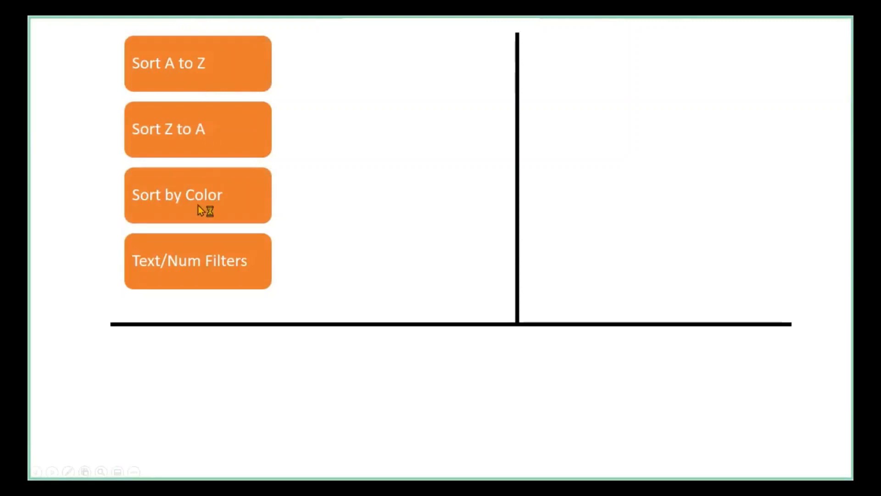
# Reveal the remaining filter and Paste Special items on the recap slide of the Session 3 PowerPoint slide show
pyautogui.click(183, 263)
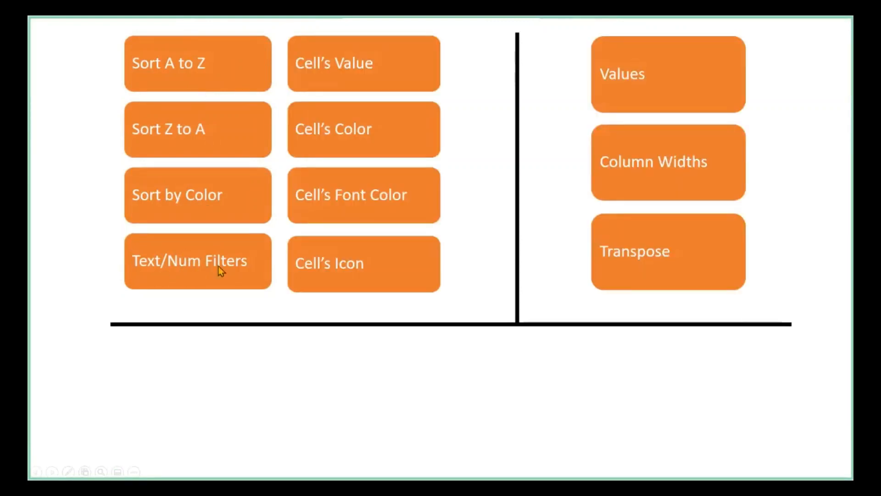